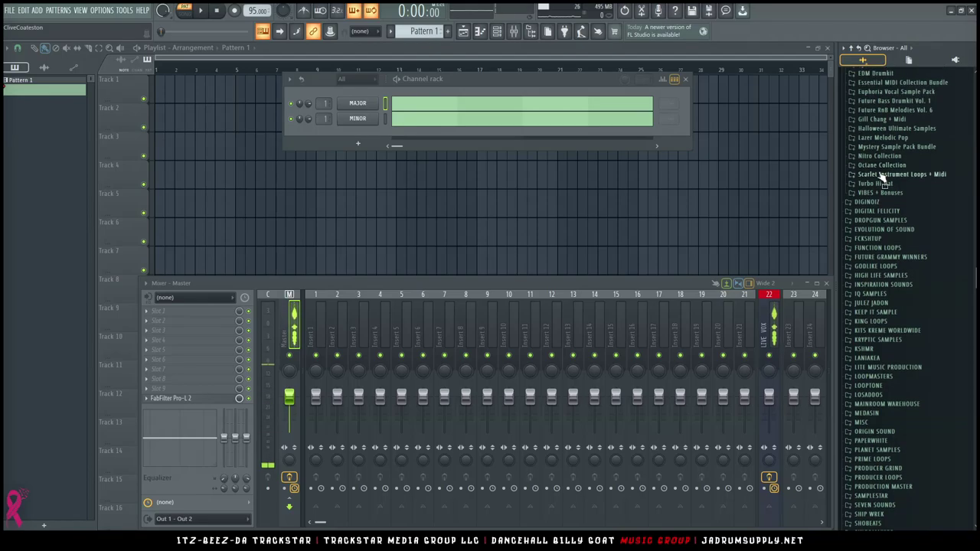
Open the Cymatics 2022 Melody Collection + Bonuses folder inside Downloads in the sample browser.
scroll(888, 161, down, 10)
scroll(894, 157, down, 2)
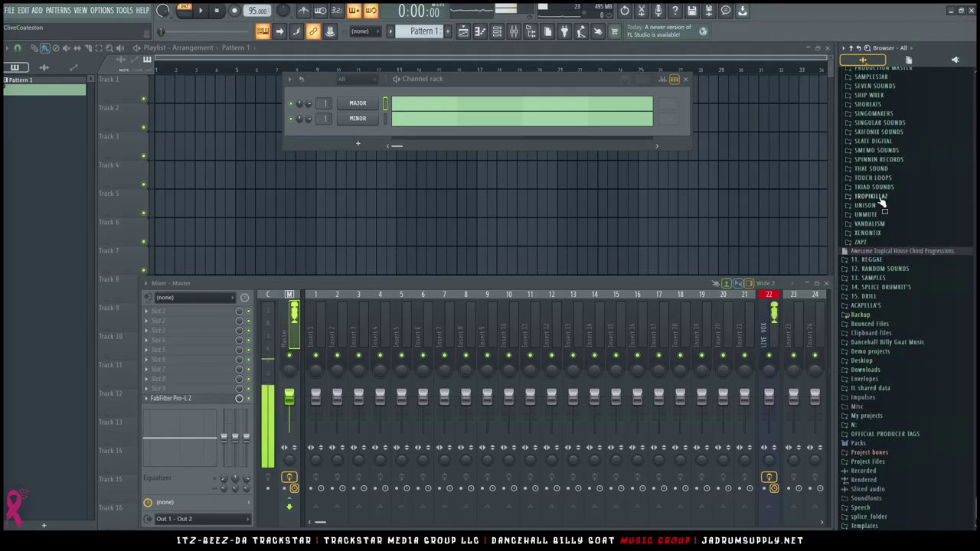
click(866, 370)
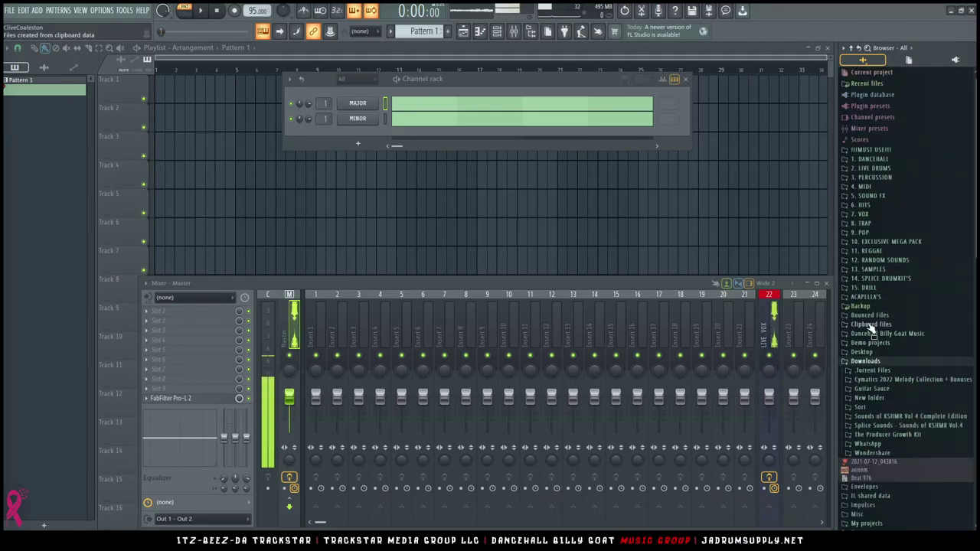
click(895, 272)
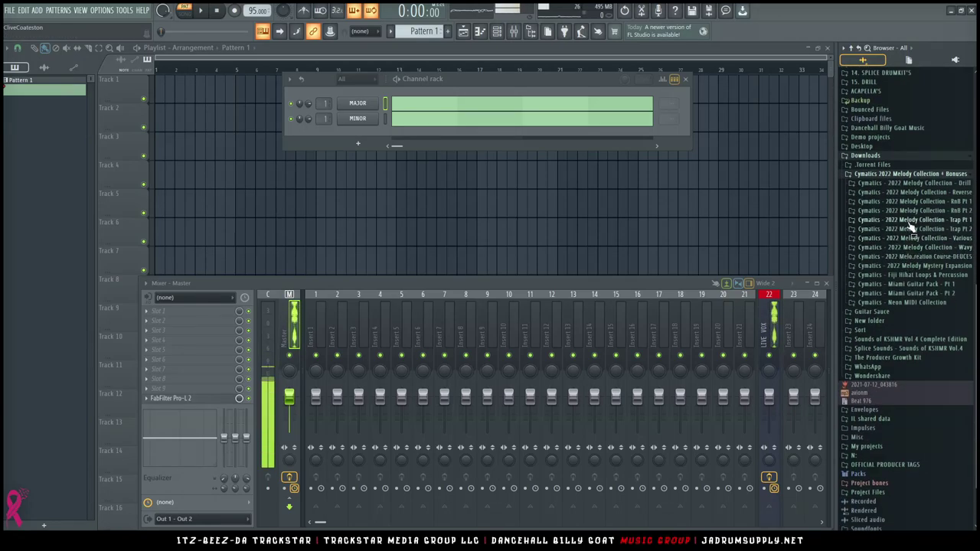
Look through the collection's Miami Guitar Pack - Pt 2, Trap, RnB, Reverse and Wavy subfolders for melody loops.
click(904, 294)
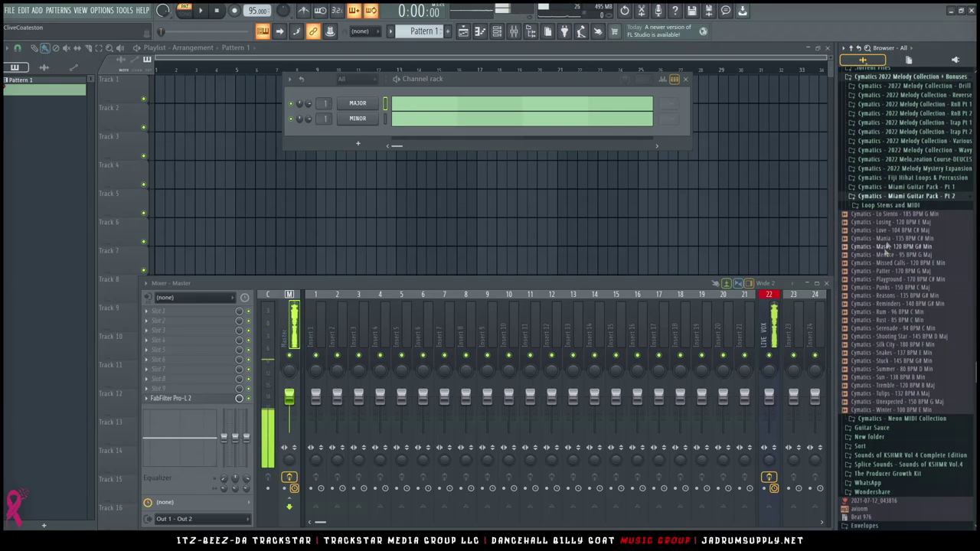
click(913, 219)
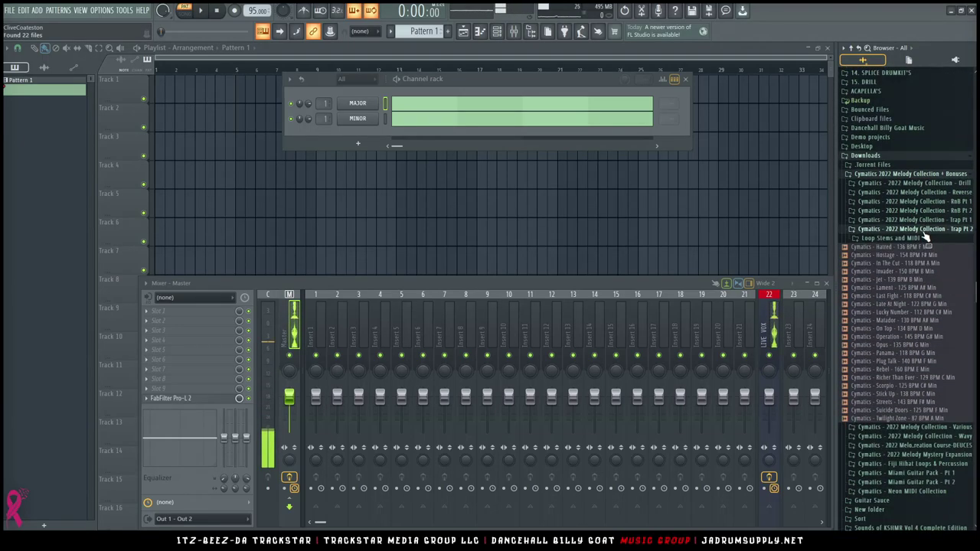
click(915, 220)
click(926, 210)
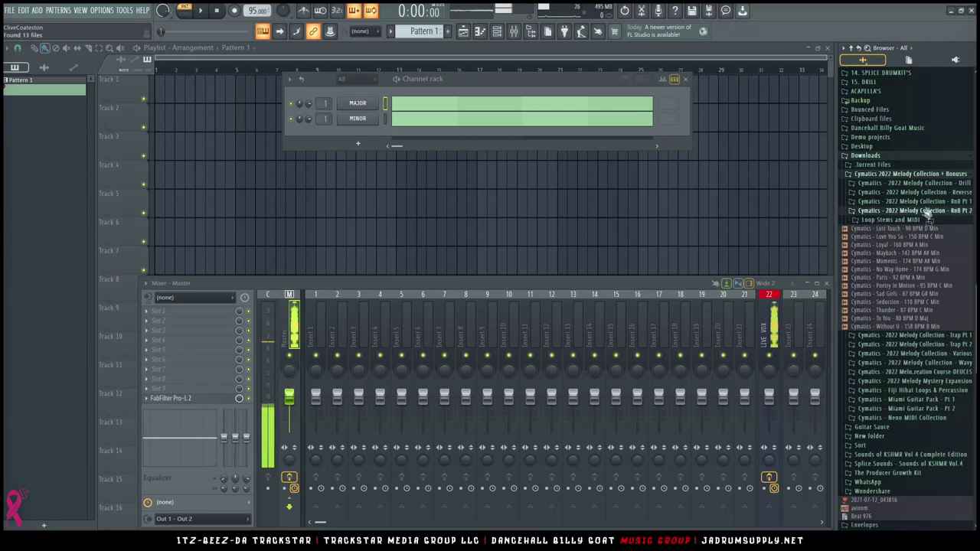
click(929, 202)
click(939, 193)
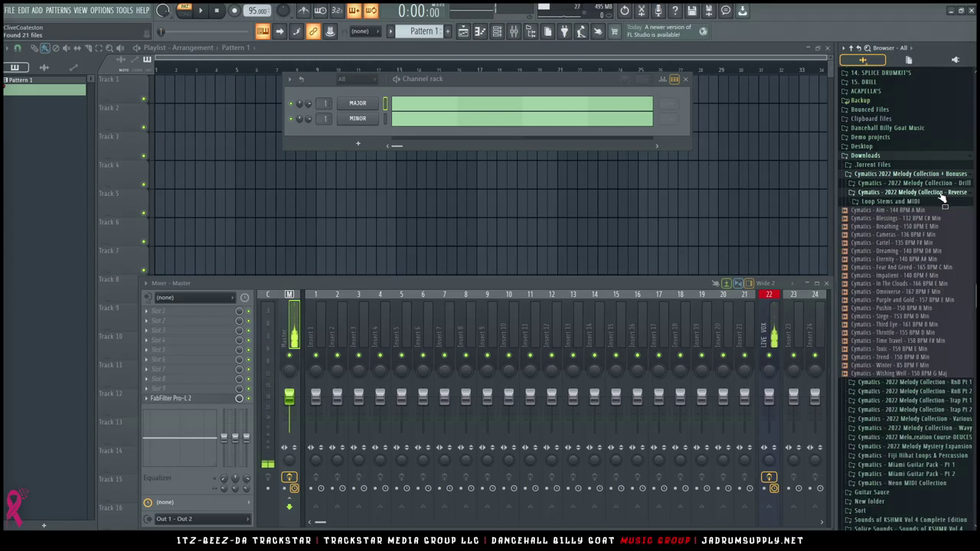
click(940, 193)
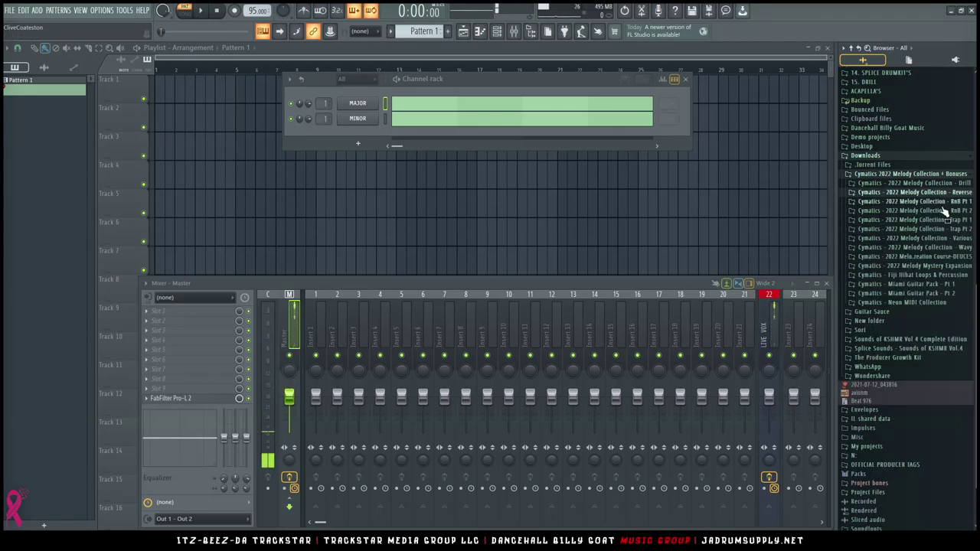
click(931, 248)
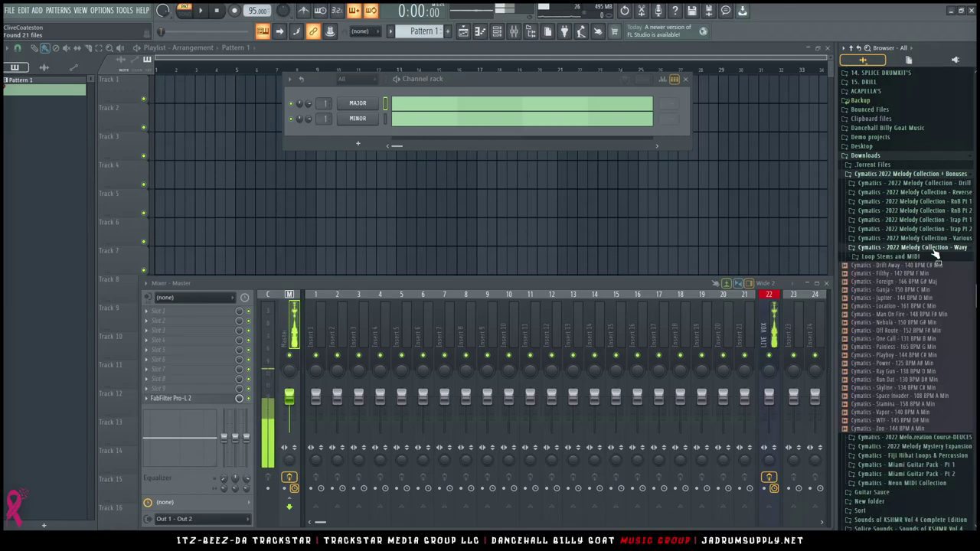
click(936, 250)
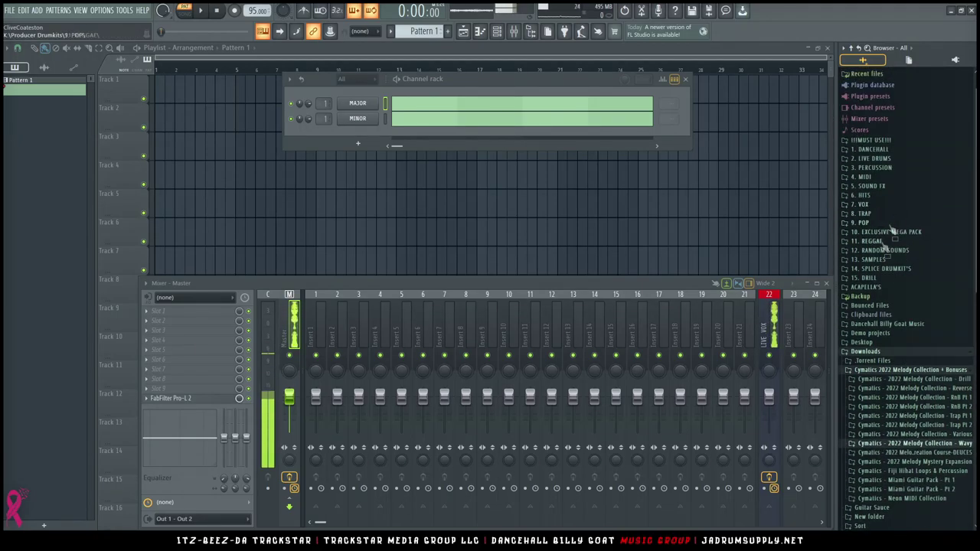
Audition loops from the 2022 Melody Collection - Wavy folder, including Jupiter, WTF and Zoo.
scroll(893, 253, down, 5)
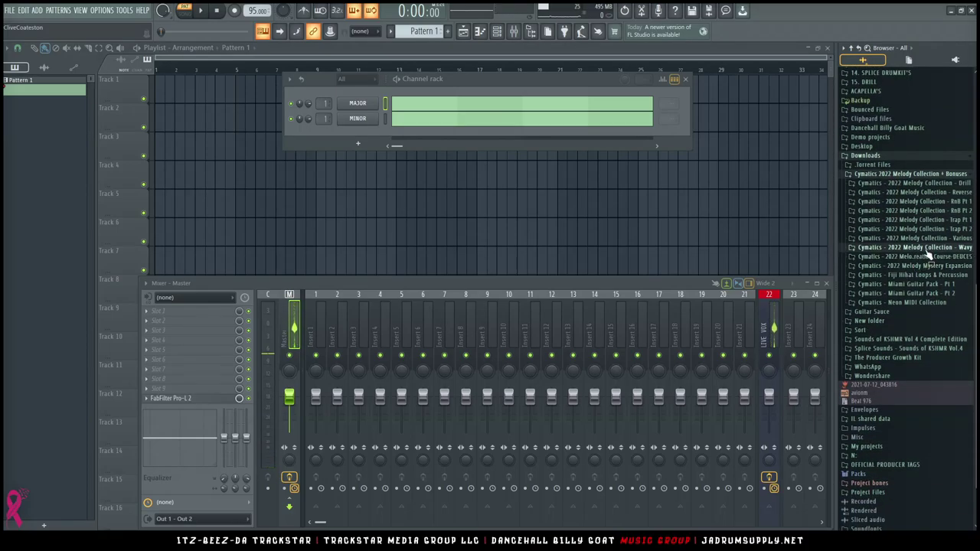
click(928, 249)
scroll(911, 222, down, 3)
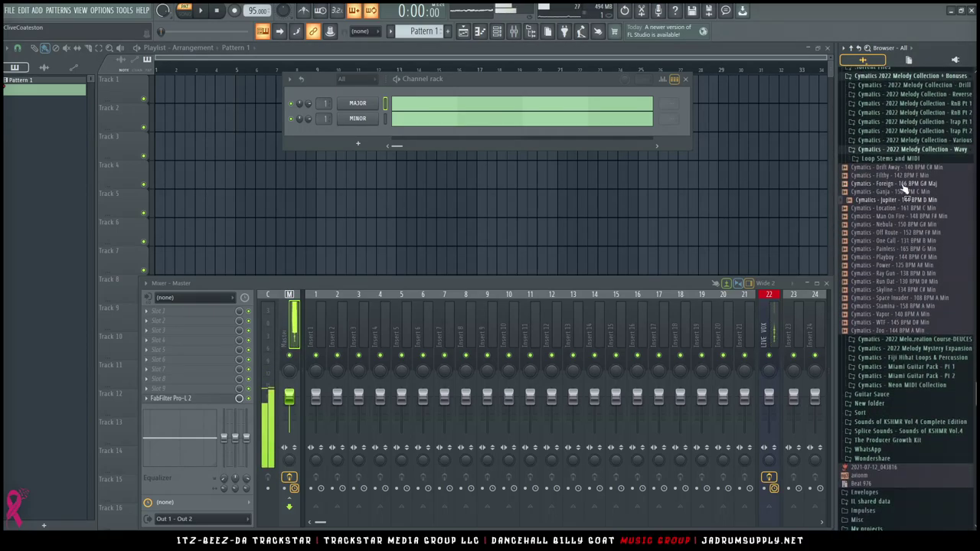
click(894, 272)
scroll(893, 253, down, 3)
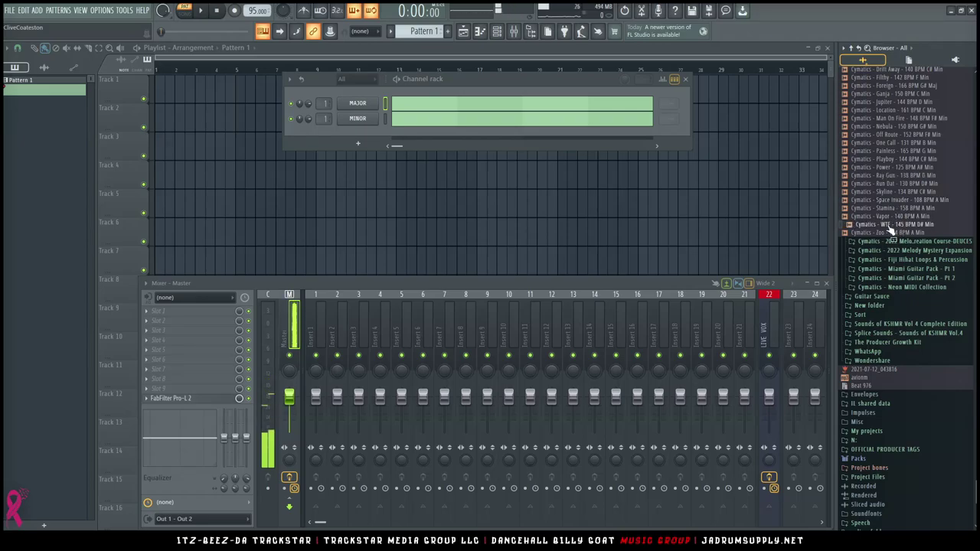
click(893, 233)
scroll(911, 222, down, 1)
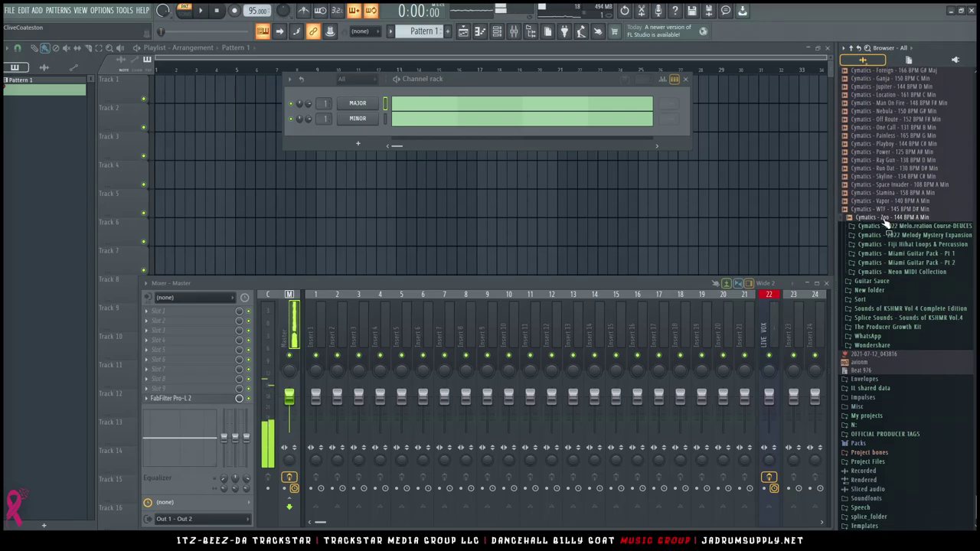
Open Cymatics - Miami Guitar Pack - Pt 2 and audition its Unexpected, Winter, Tulips, Tremble and Sun loops.
click(910, 262)
scroll(919, 298, down, 3)
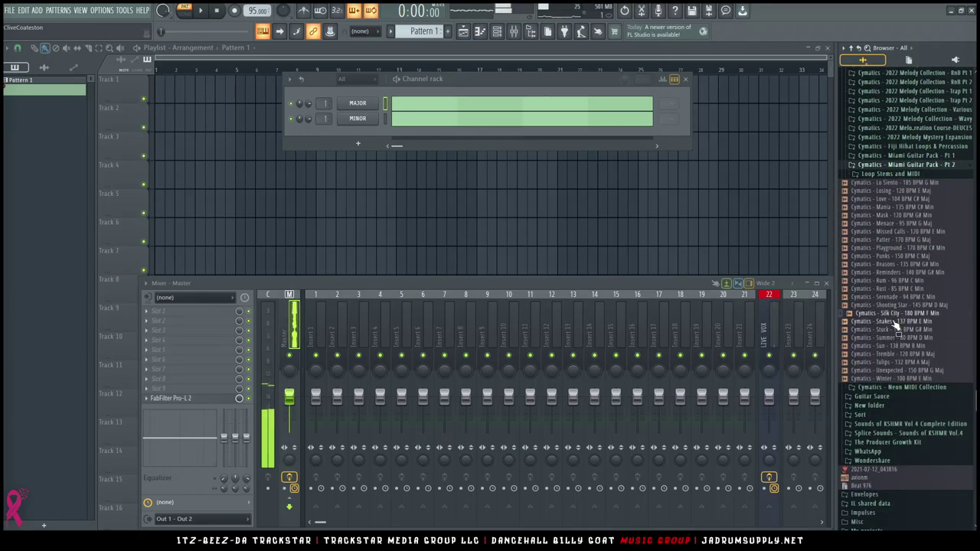
click(891, 370)
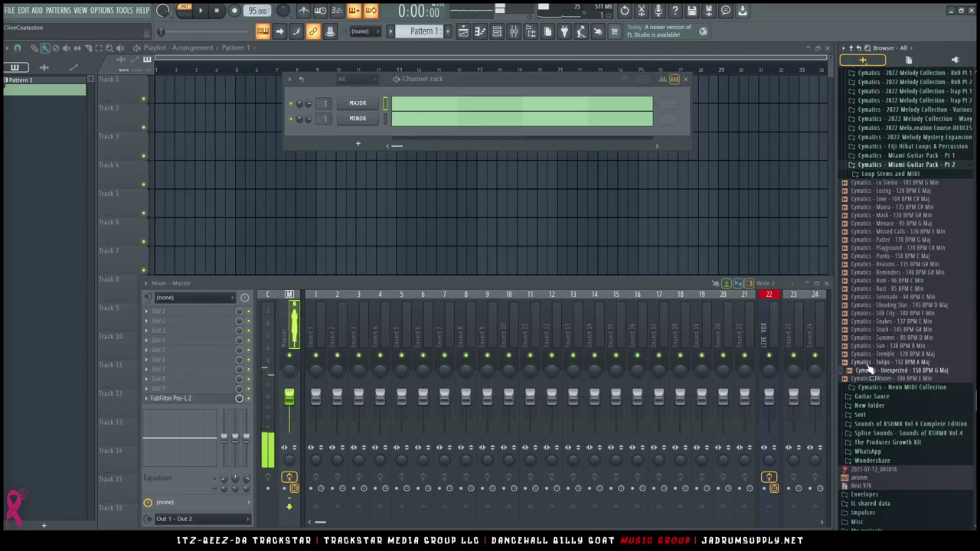
scroll(889, 322, down, 3)
click(888, 281)
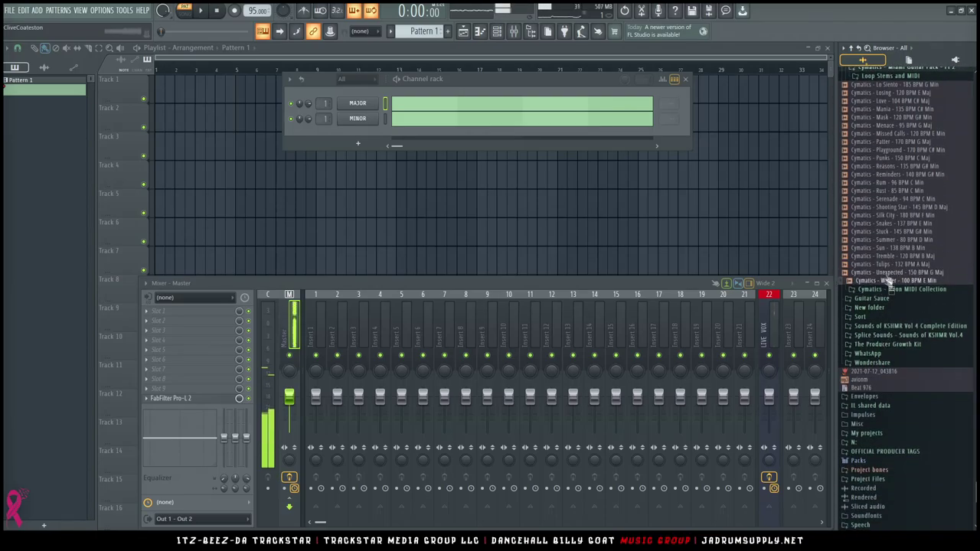
click(884, 264)
click(888, 257)
click(887, 248)
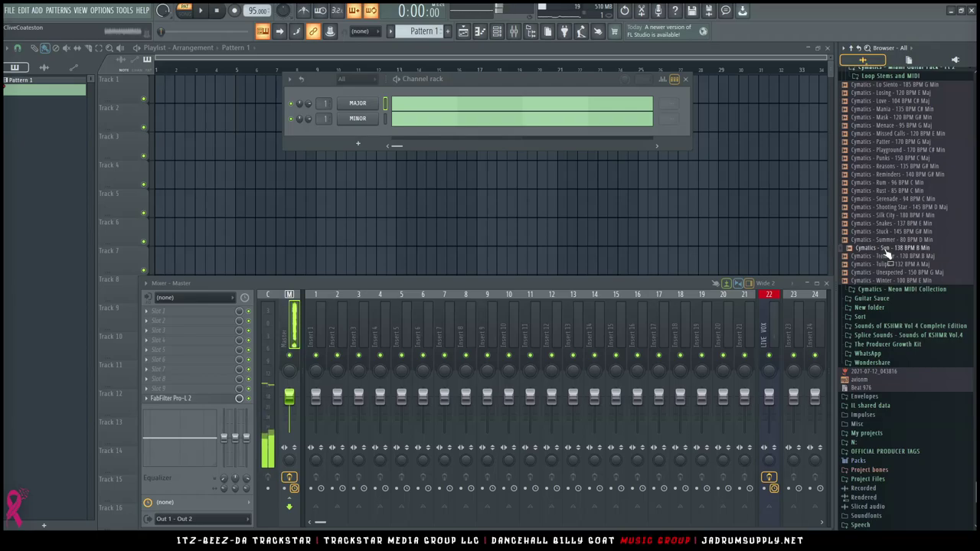
Search the guitar pack's Loop Stems and MIDI folder for stems of the Sun loop and replay the full Sun loop.
scroll(894, 275, up, 3)
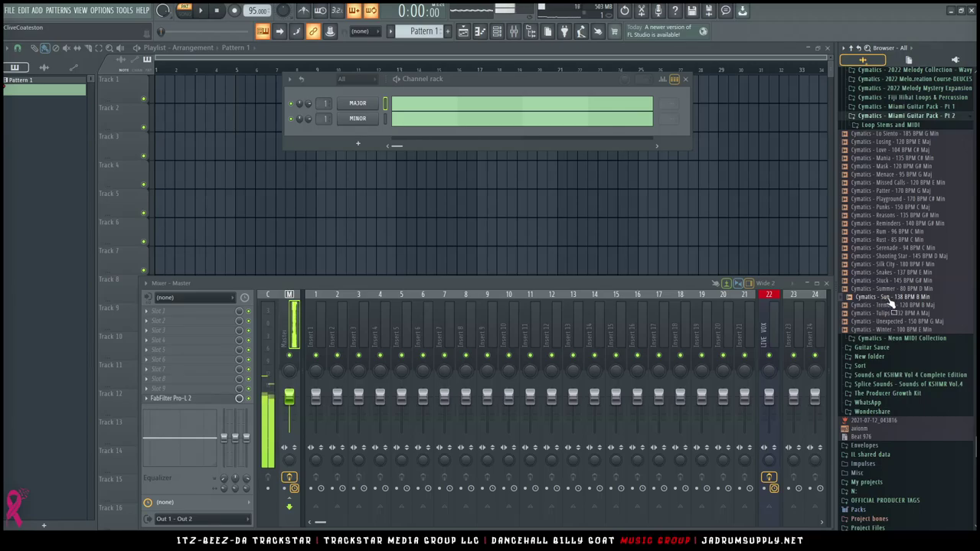
click(895, 125)
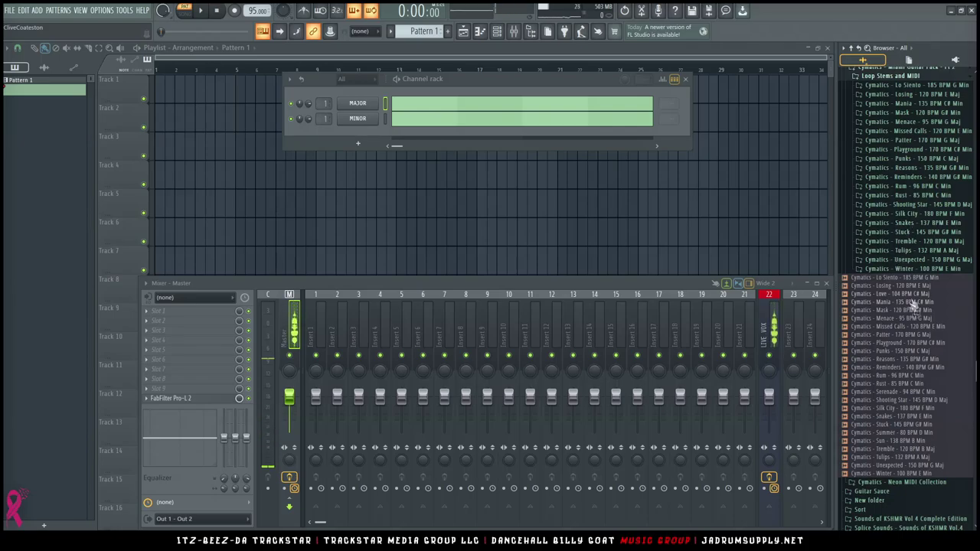
scroll(911, 307, down, 2)
click(890, 392)
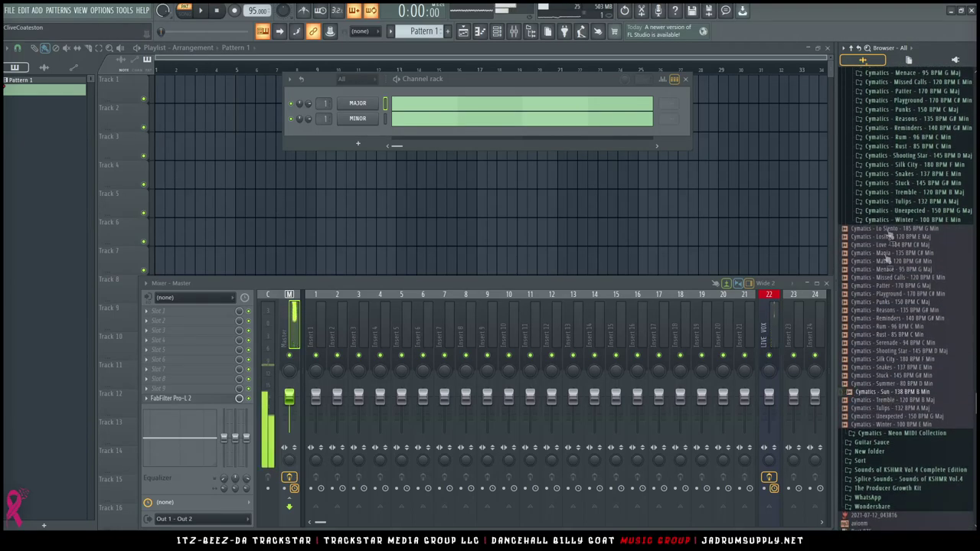
scroll(914, 192, up, 3)
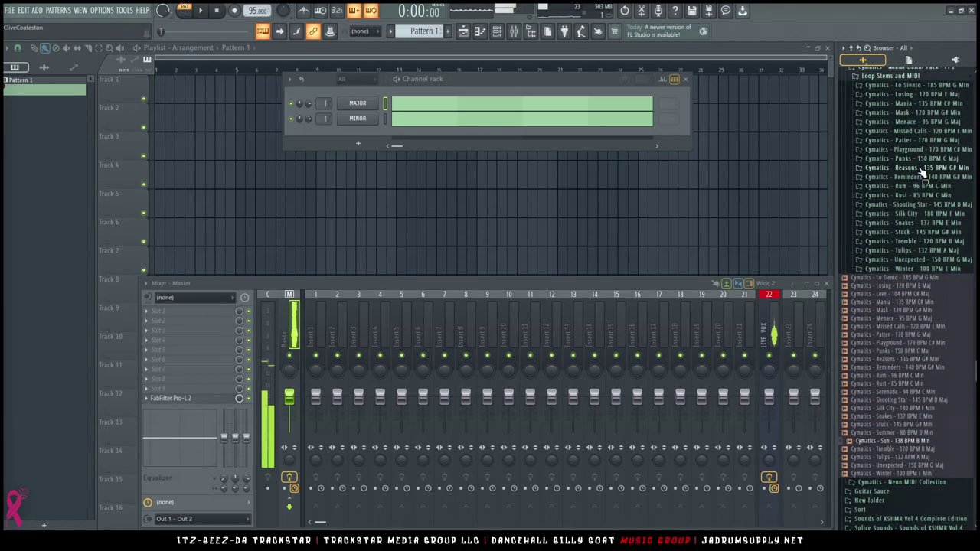
scroll(914, 192, up, 2)
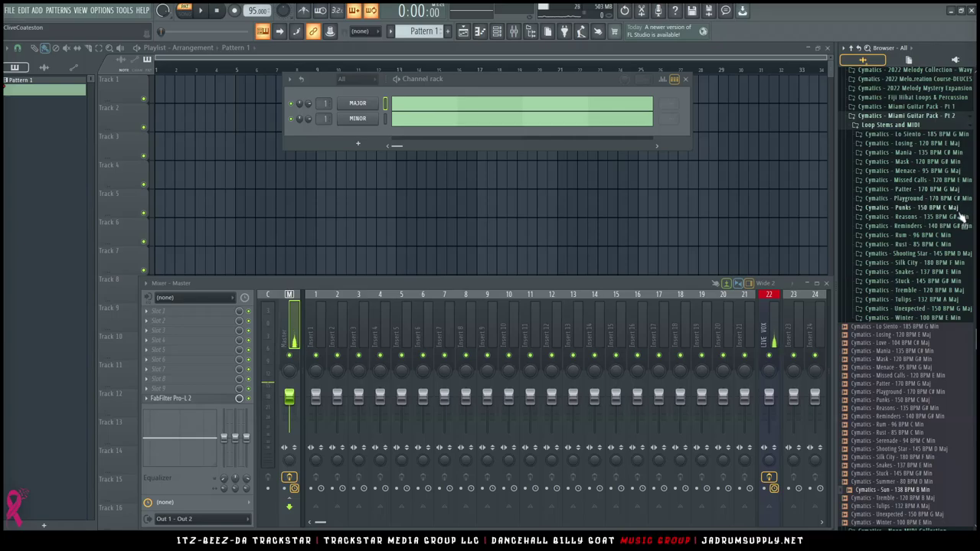
scroll(953, 287, down, 10)
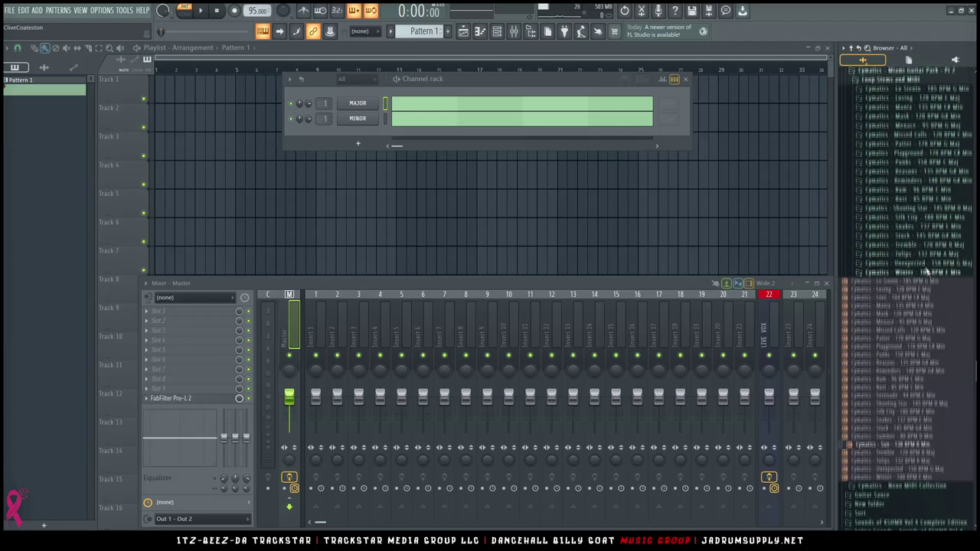
scroll(903, 322, up, 5)
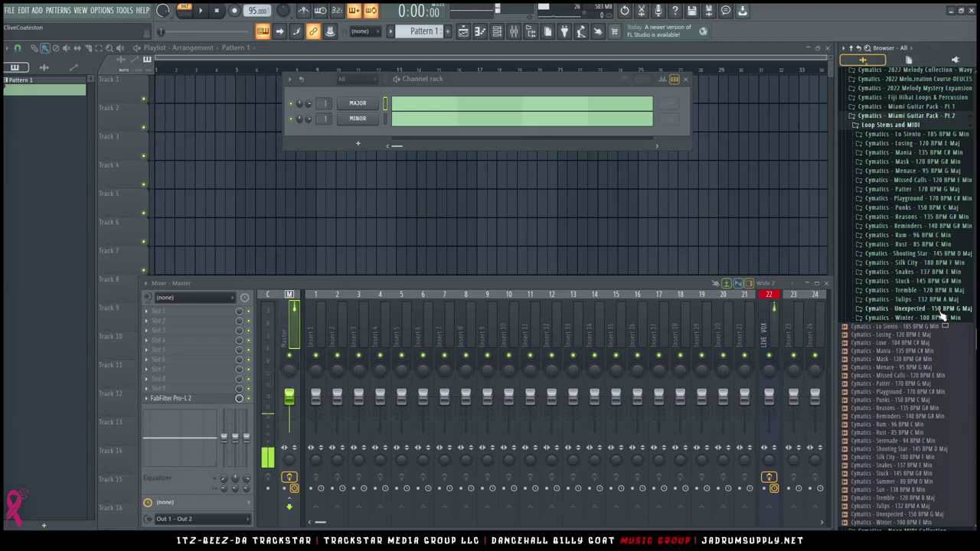
scroll(945, 287, down, 4)
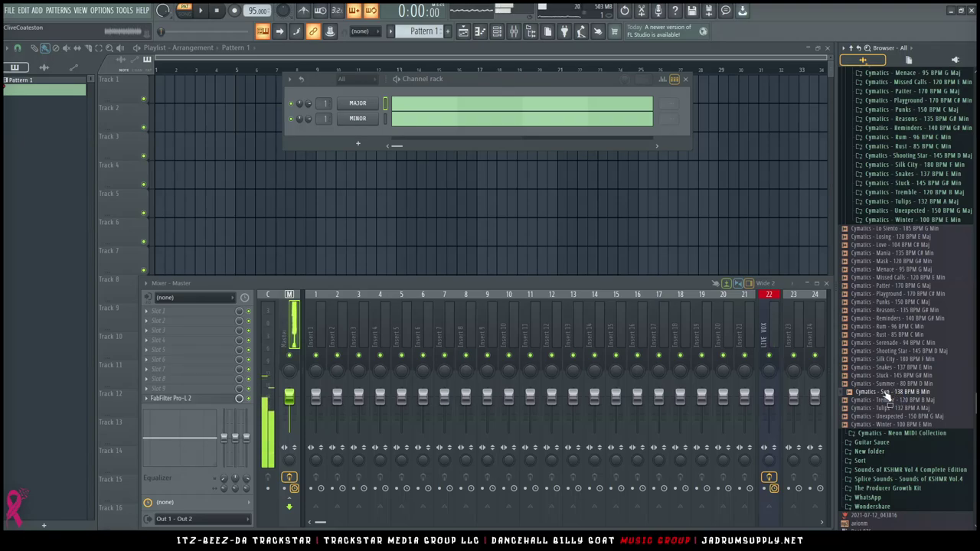
Place the Cymatics - Sun - 138 BPM B Min loop on Track 1 of the playlist, starting at bar 1.
drag(887, 397, 229, 122)
drag(255, 83, 205, 82)
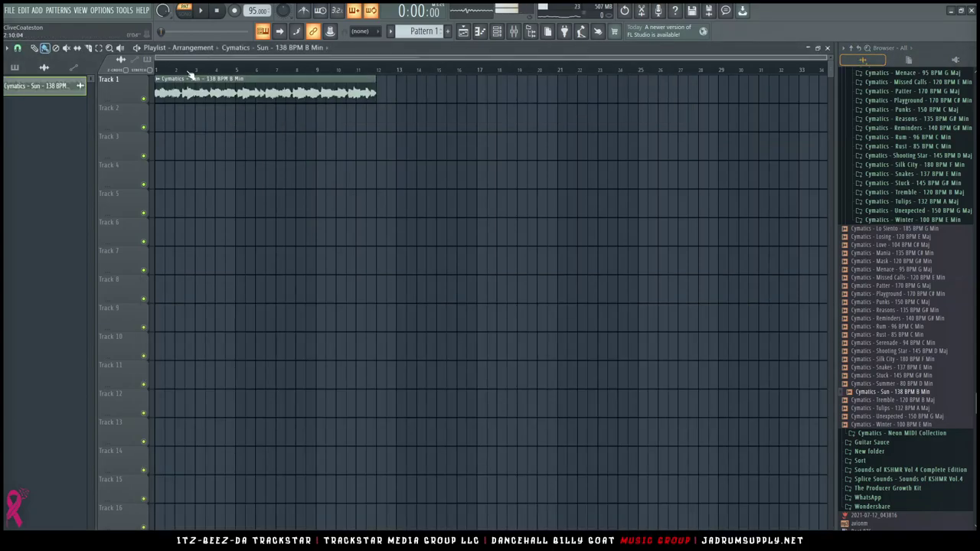
scroll(200, 60, up, 3)
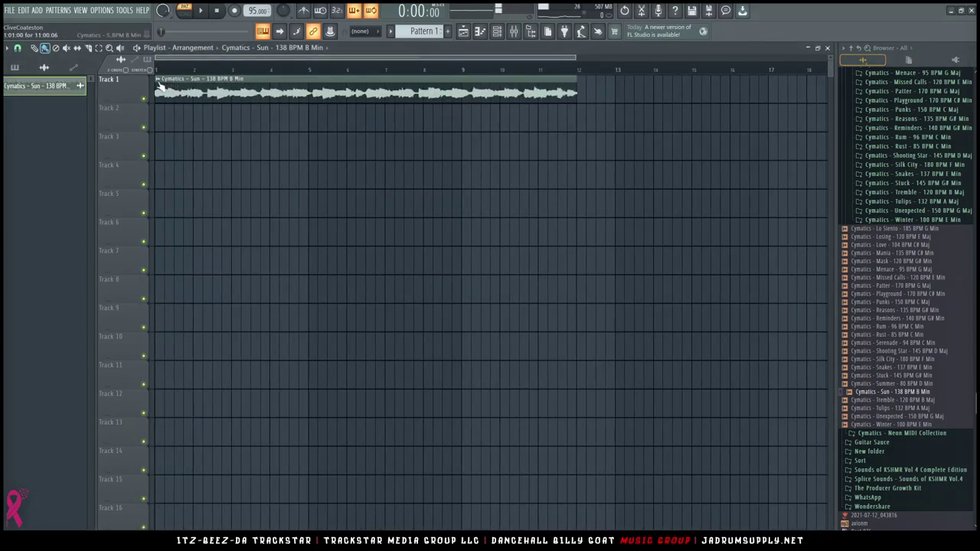
Fit the Sun clip to the project tempo by entering its length as 138 beats.
click(159, 83)
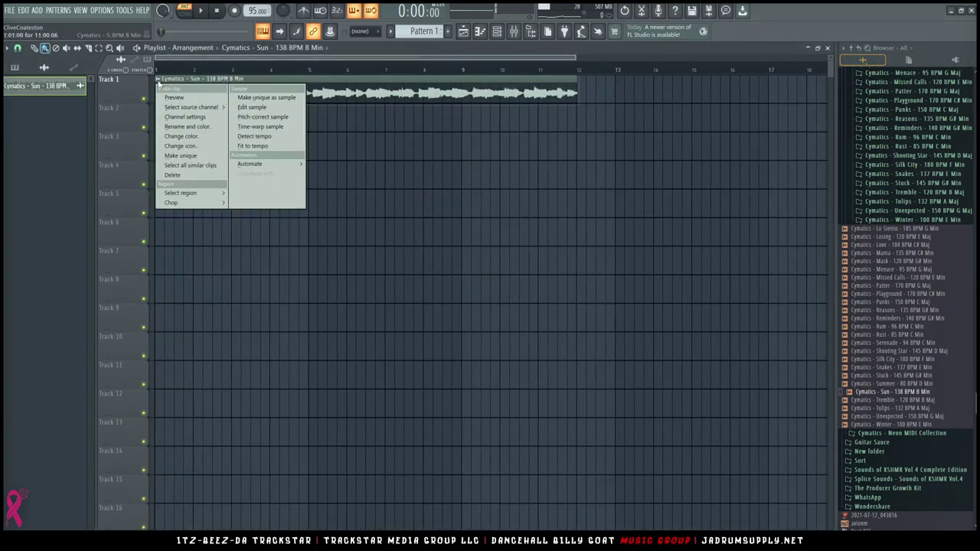
click(294, 145)
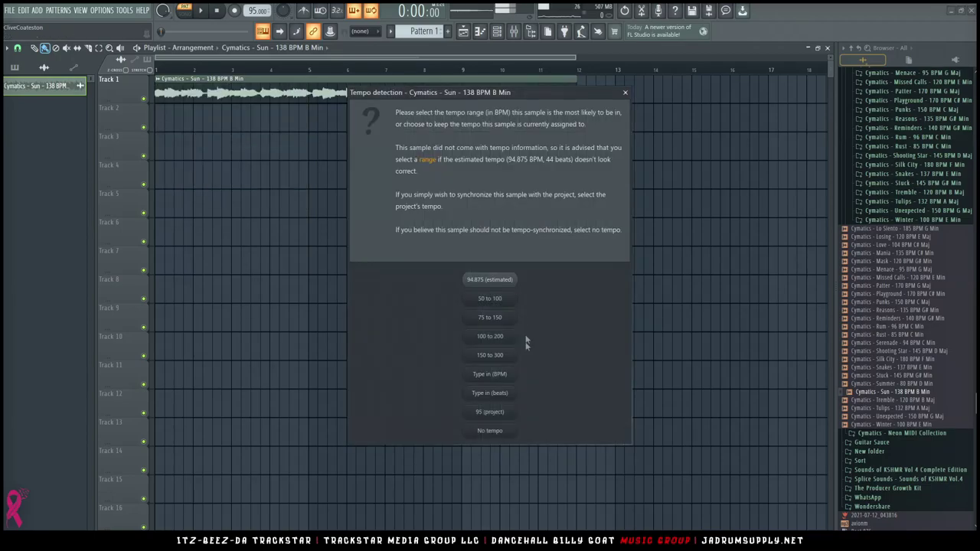
click(489, 395)
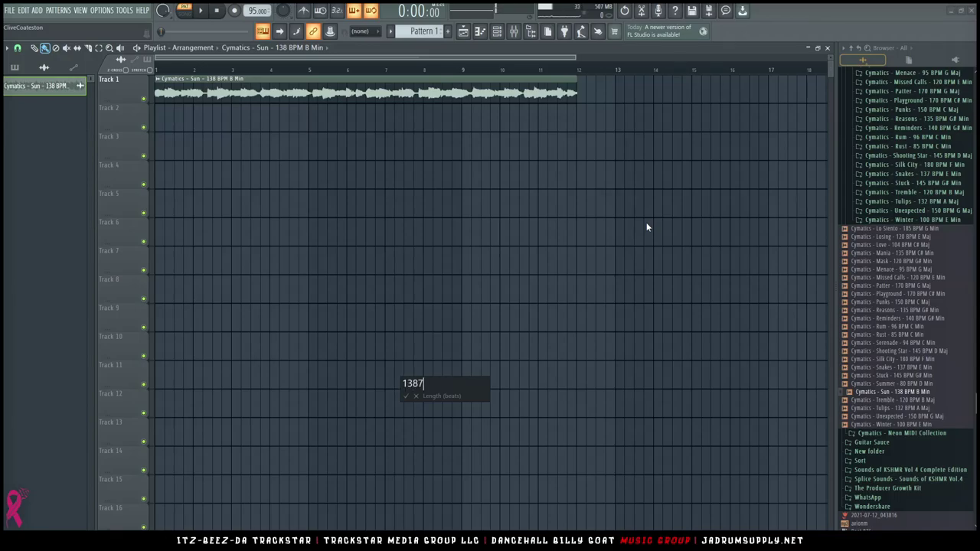
key(Return)
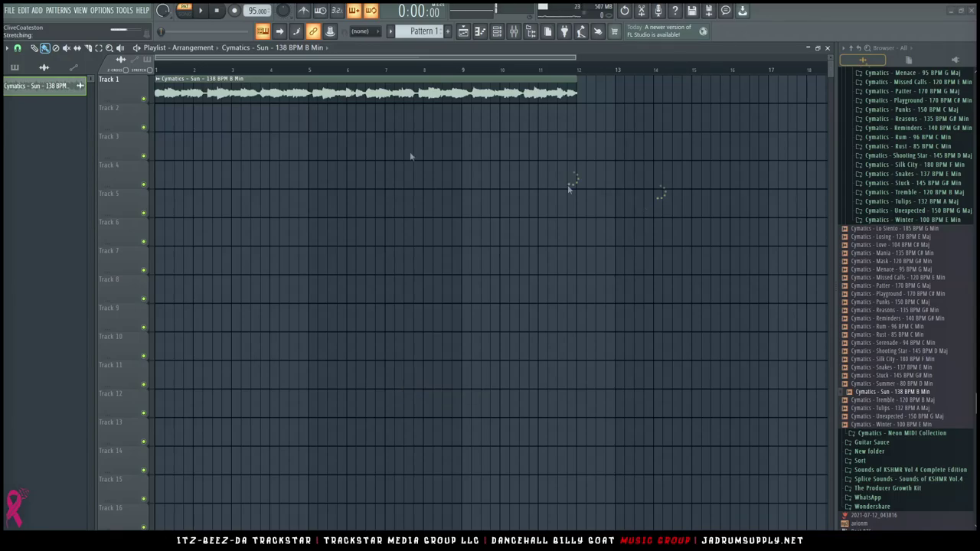
Play the arrangement in song mode to listen to the stretched Sun clip, and stop playback.
scroll(333, 68, down, 3)
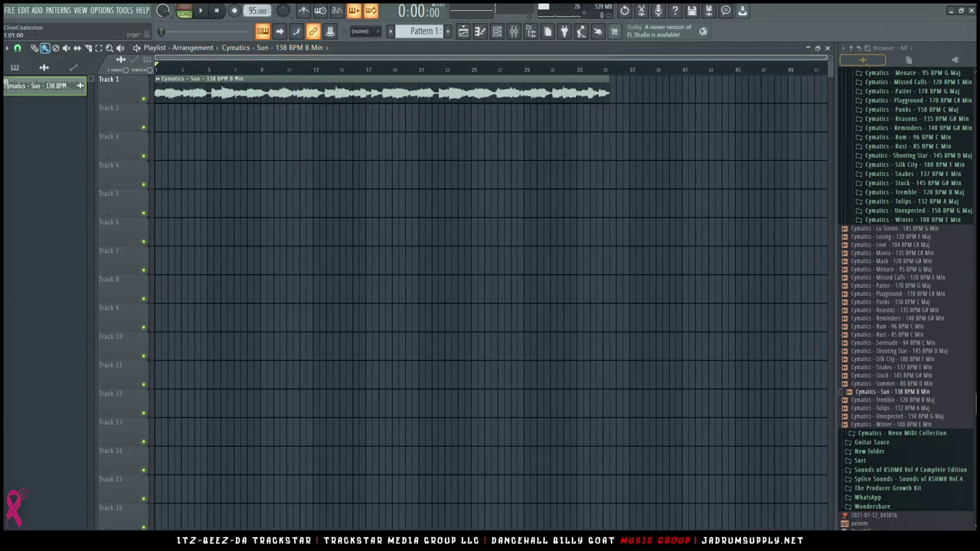
key(space)
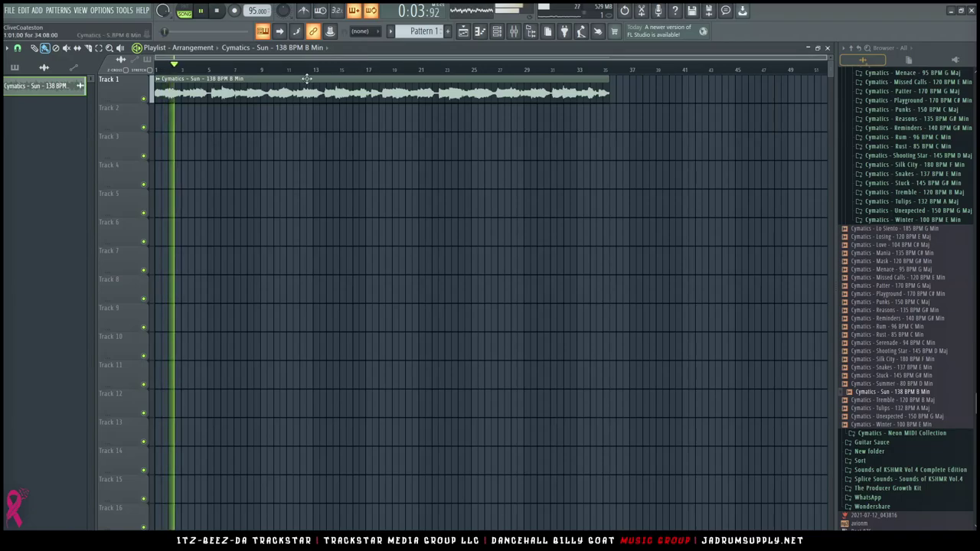
key(space)
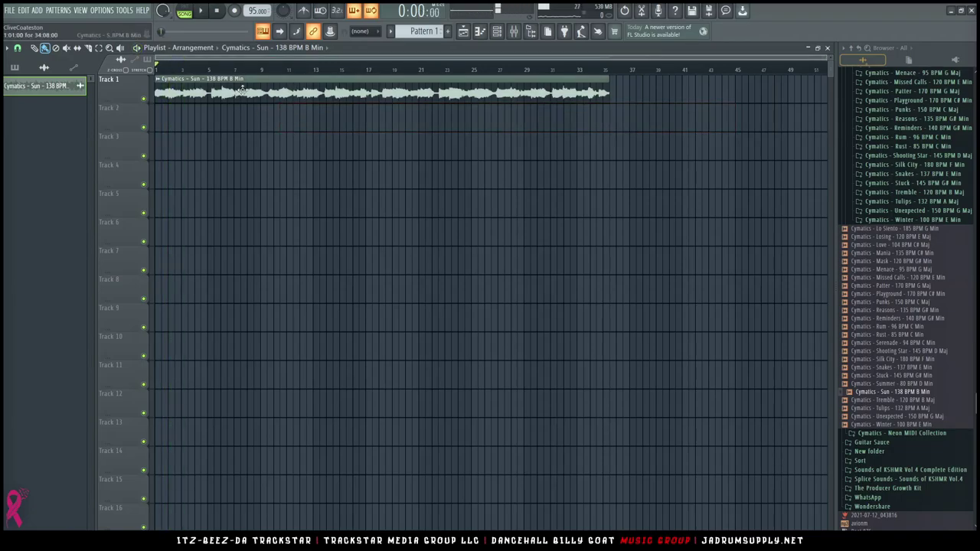
Try shortening the Sun clip slightly with the time-stretching Time control in its channel settings.
double_click(241, 90)
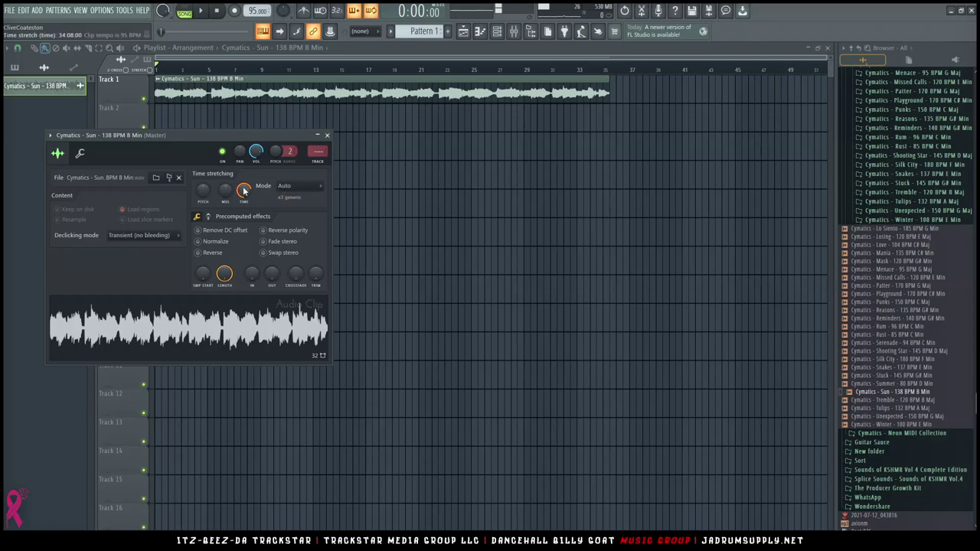
scroll(244, 191, down, 1)
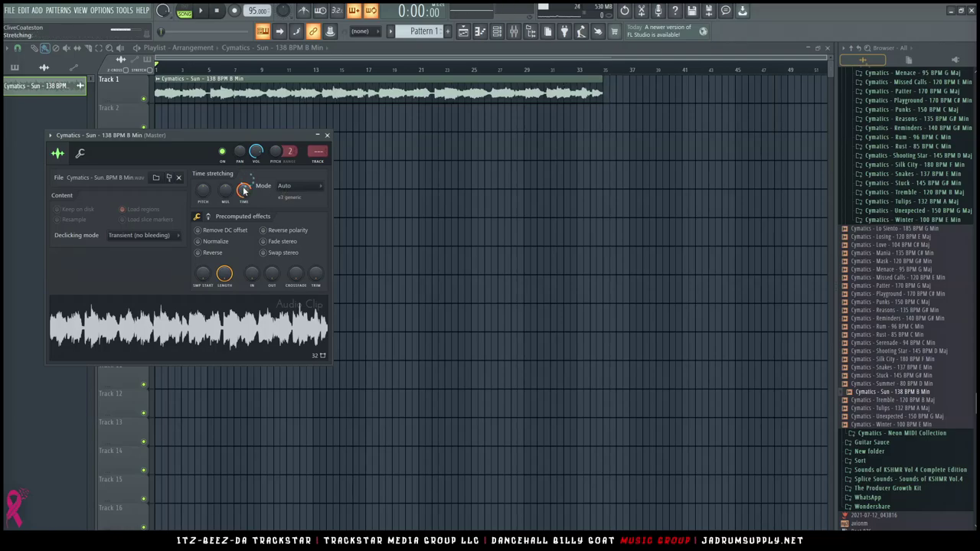
scroll(244, 192, down, 1)
click(150, 70)
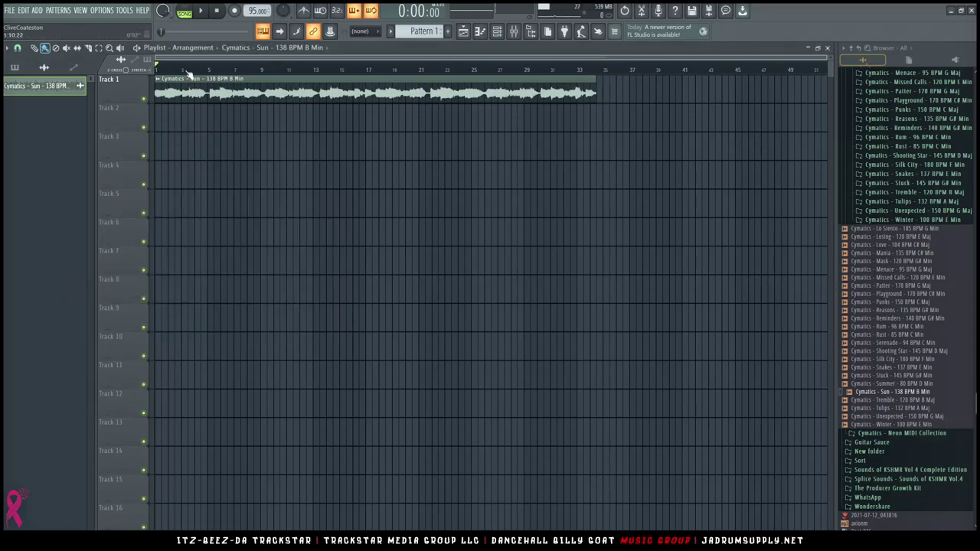
Try stretching the Sun clip on Track 1 down to 18 bars and play it back.
drag(596, 86, 391, 78)
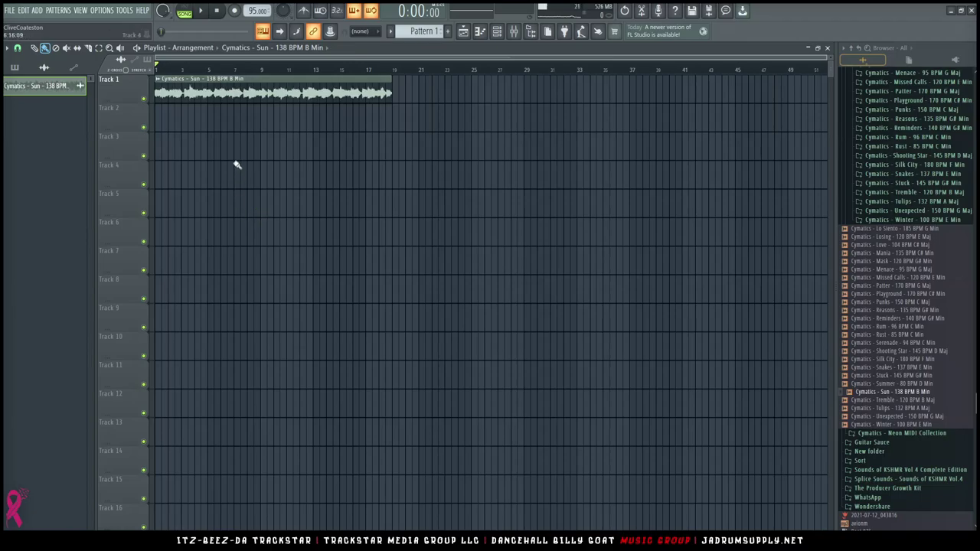
key(space)
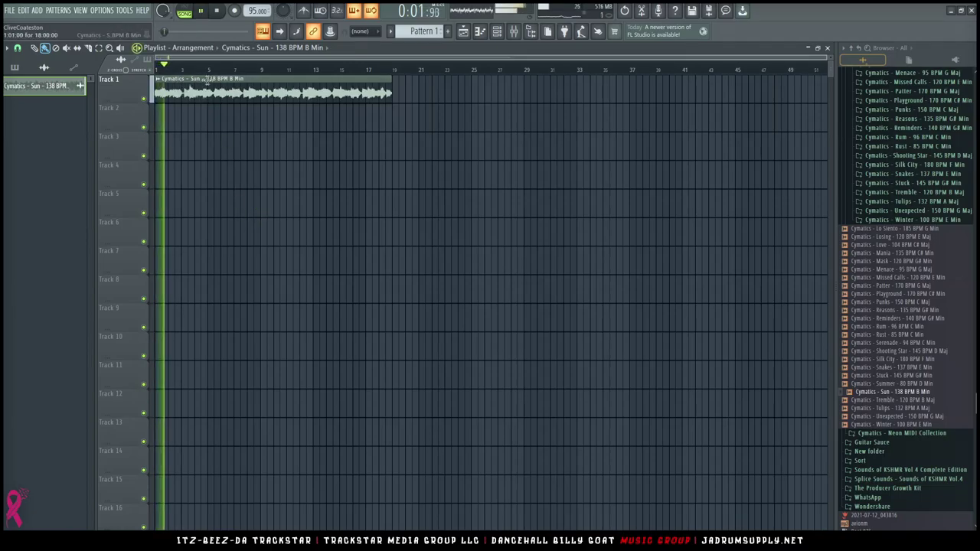
key(space)
Stretch the Sun clip on Track 1 to exactly 8 bars and listen to it.
drag(391, 83, 257, 81)
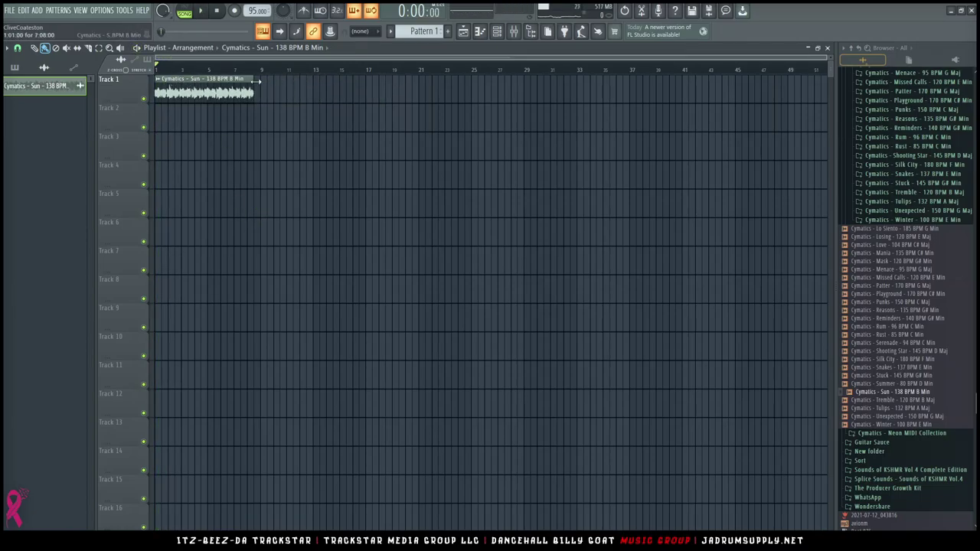
key(space)
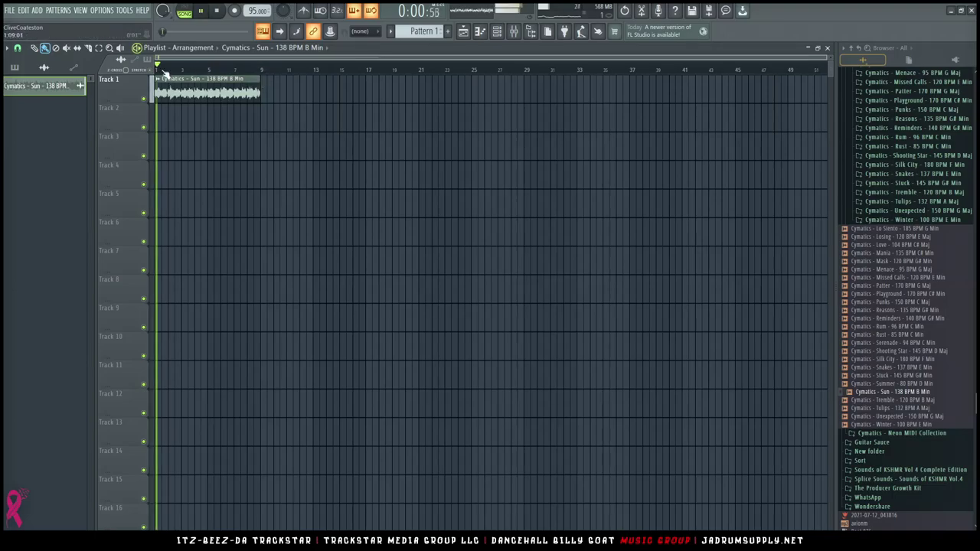
scroll(173, 72, up, 4)
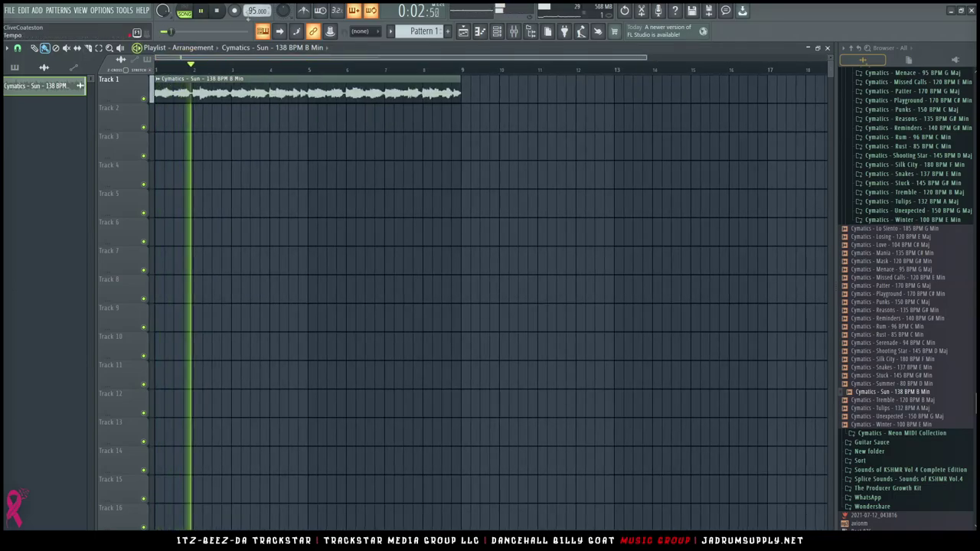
key(space)
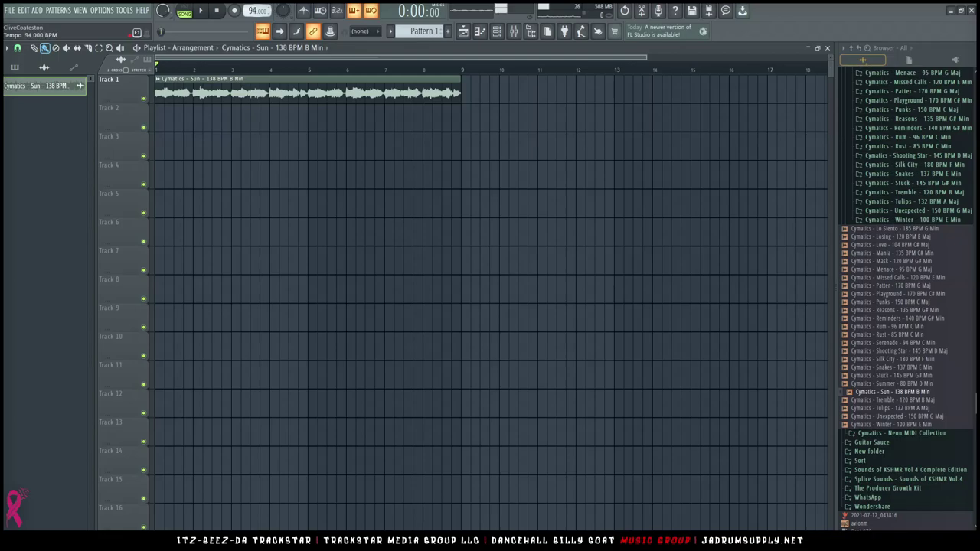
Set the project tempo to 92 BPM and play the arrangement briefly to check the Sun clip.
key(Return)
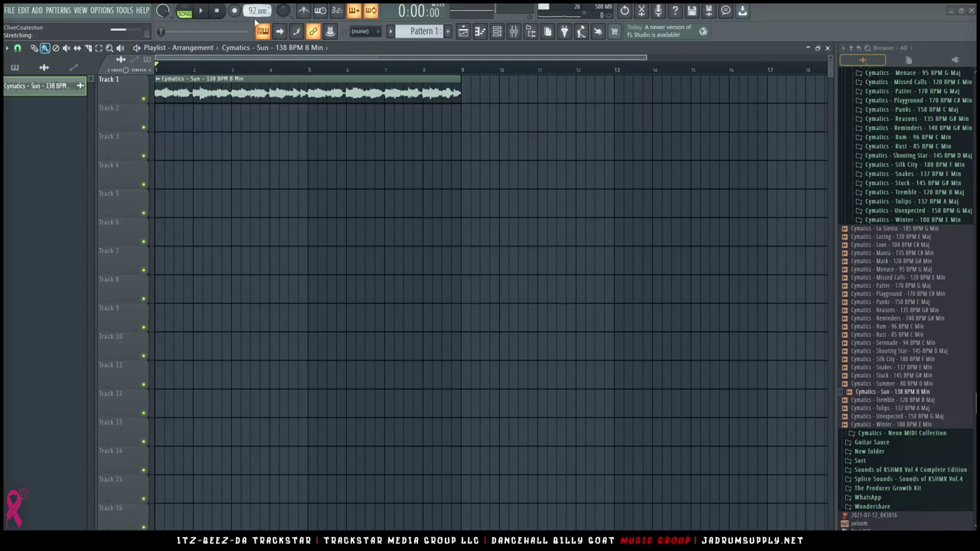
key(space)
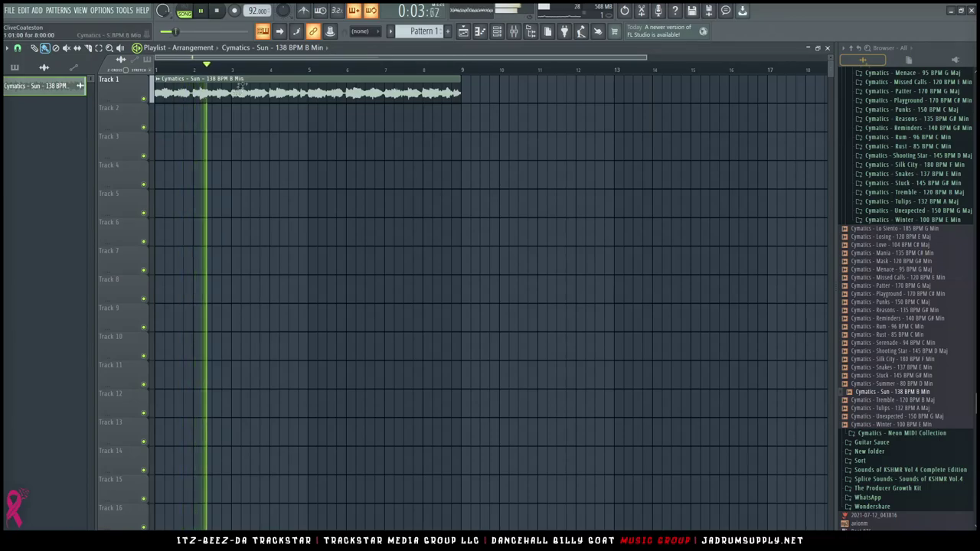
key(space)
Route the Sun audio clip's channel to mixer Insert 1.
double_click(297, 88)
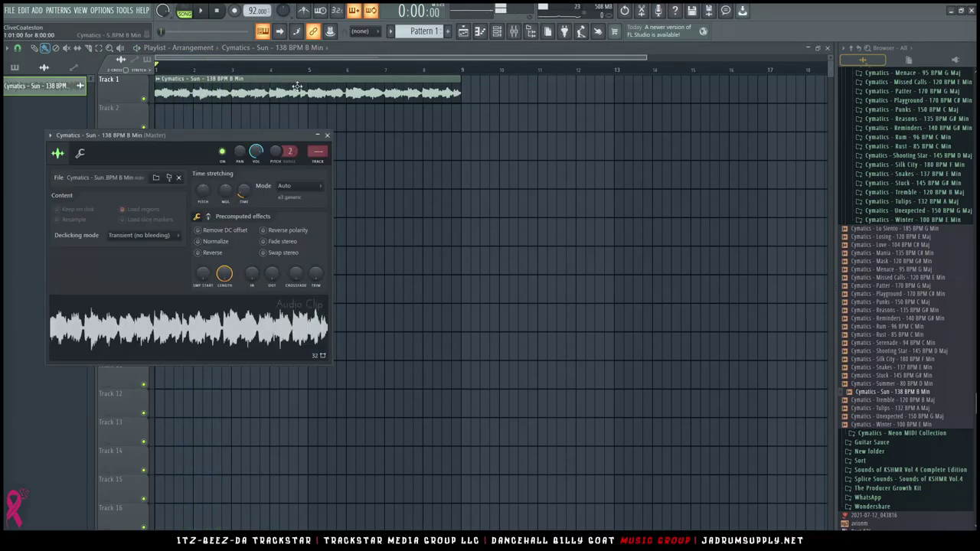
click(514, 31)
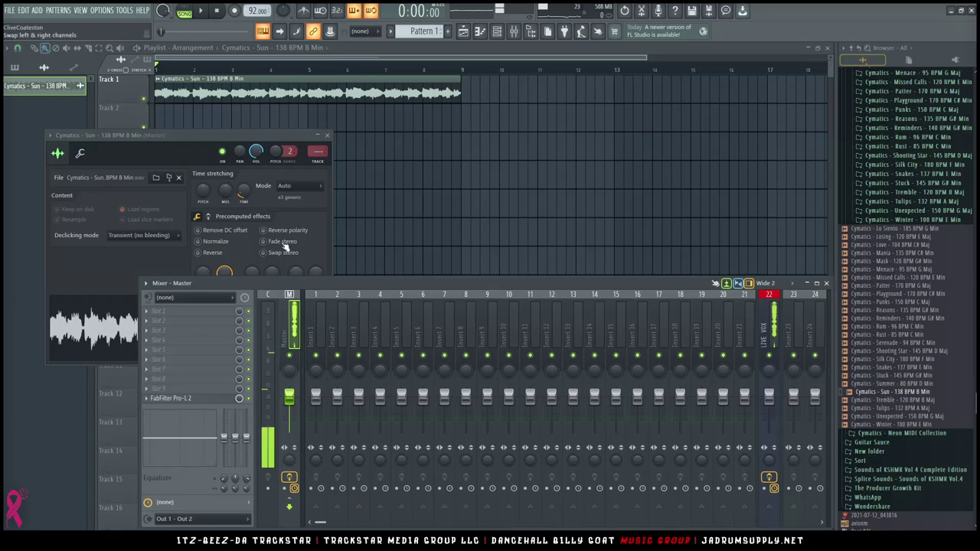
double_click(318, 154)
Load Celemony Melodyne in an effect slot of mixer Insert 1 and dismiss its update web page.
click(191, 322)
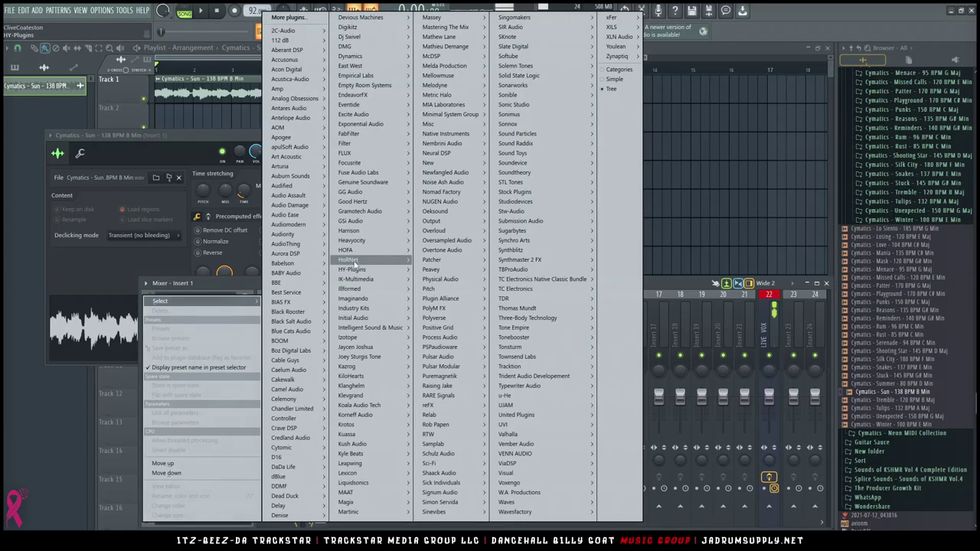
mouse_move(299, 399)
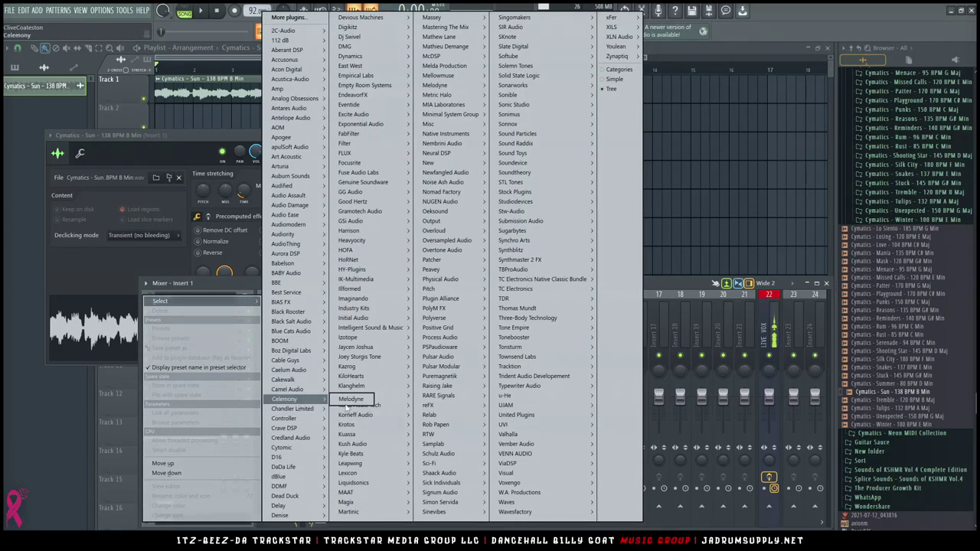
click(348, 400)
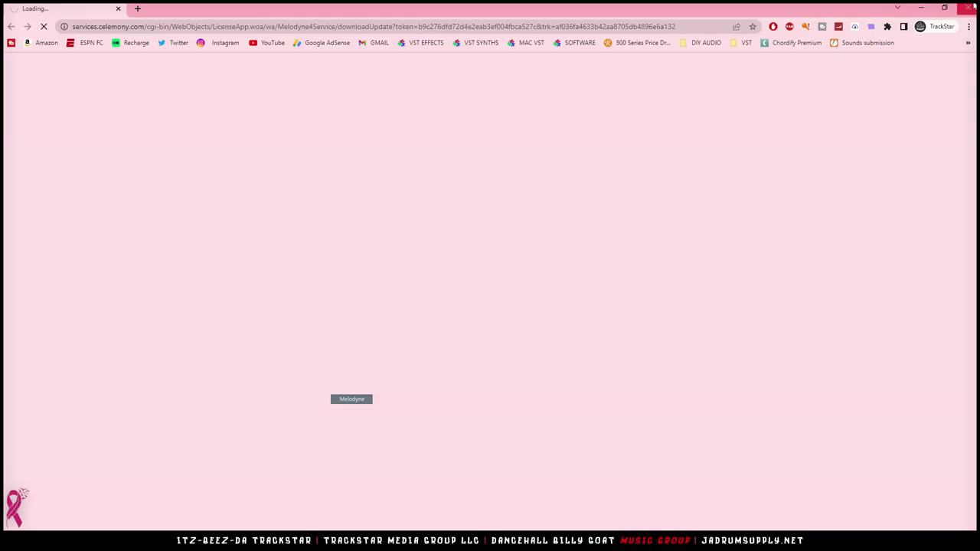
click(968, 8)
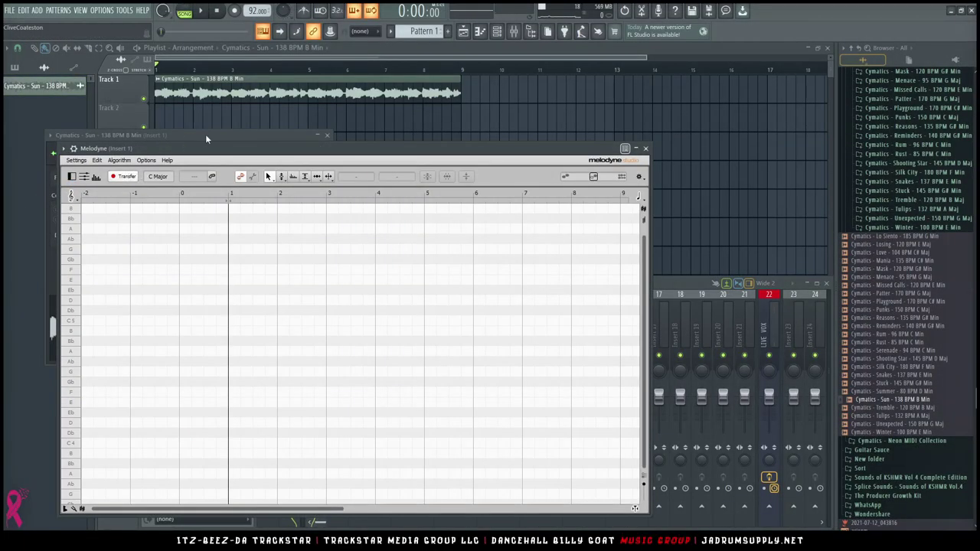
Transfer the whole Sun clip into Melodyne by playing the arrangement through, and stop playback once the clip has been captured.
key(space)
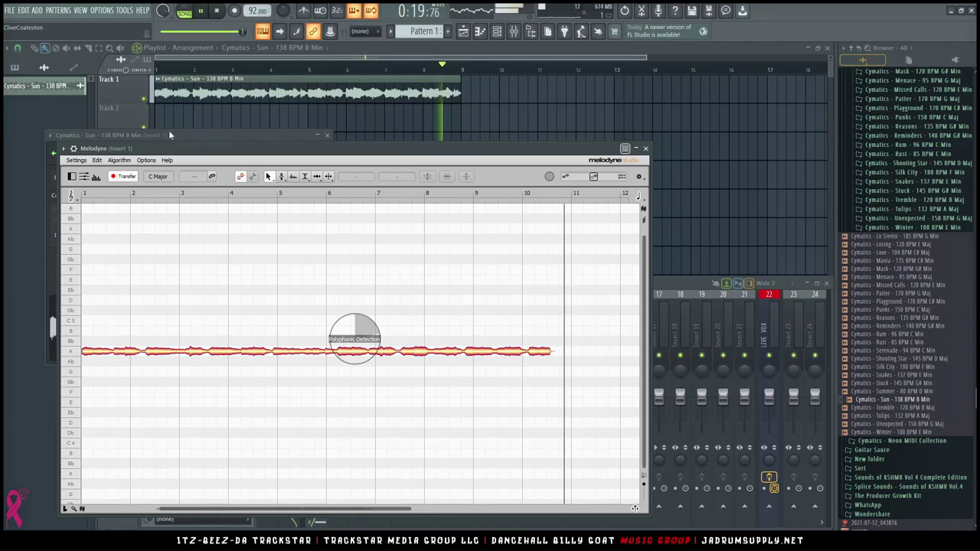
click(216, 13)
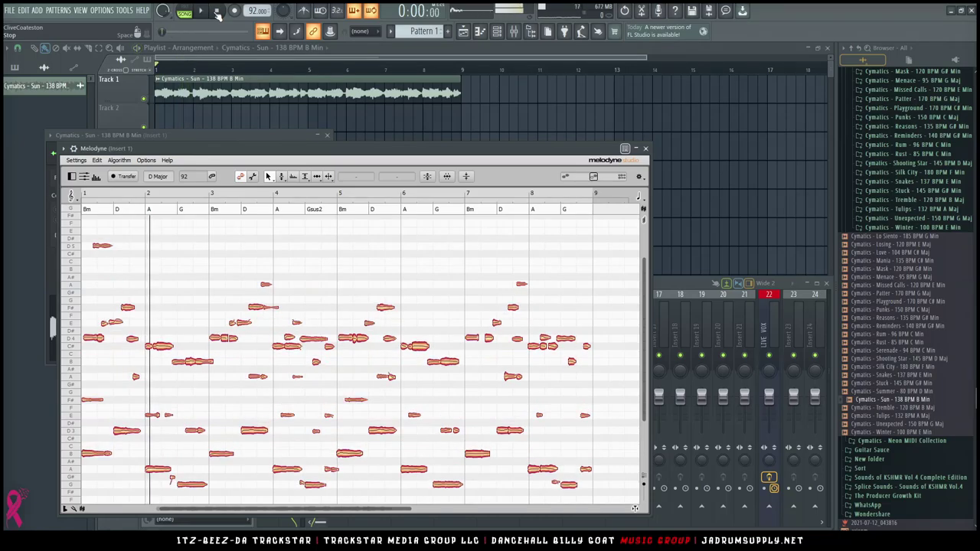
scroll(166, 267, down, 1)
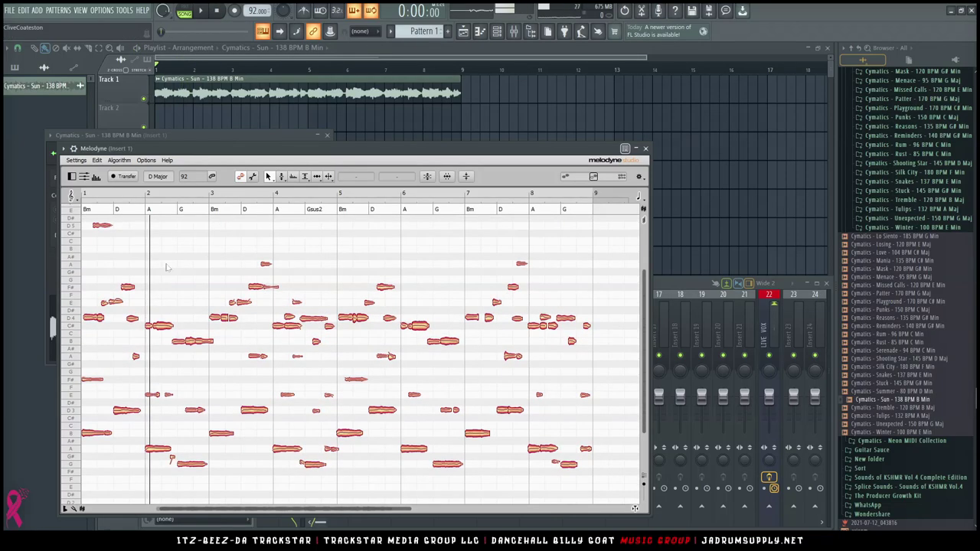
Export the detected Melodyne notes as a MIDI file named Notes into a new Desktop folder named Sun Down Riddim.
click(86, 176)
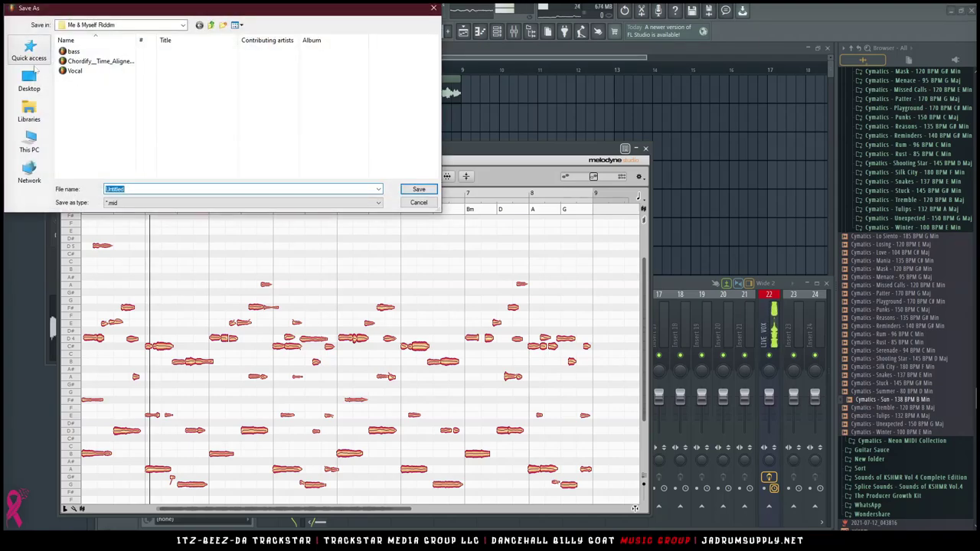
click(29, 81)
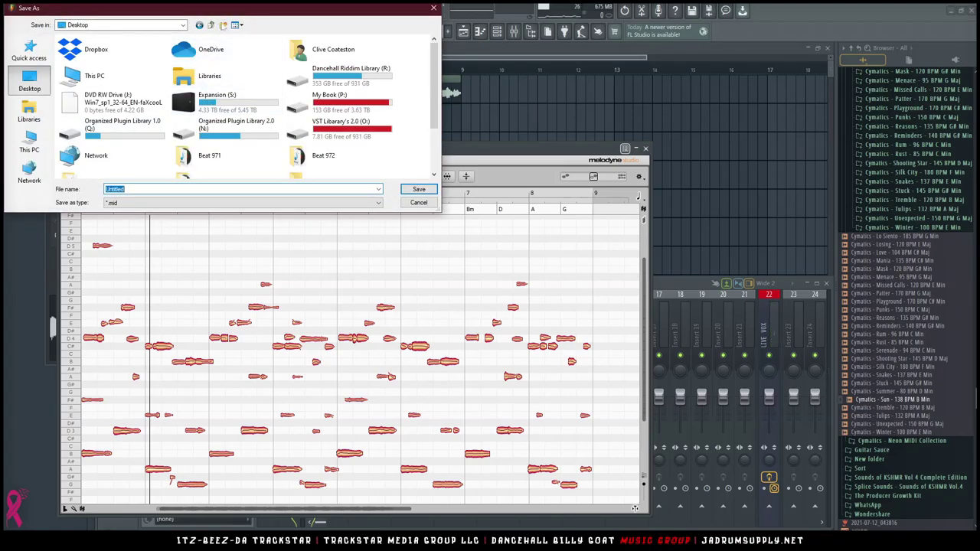
click(222, 25)
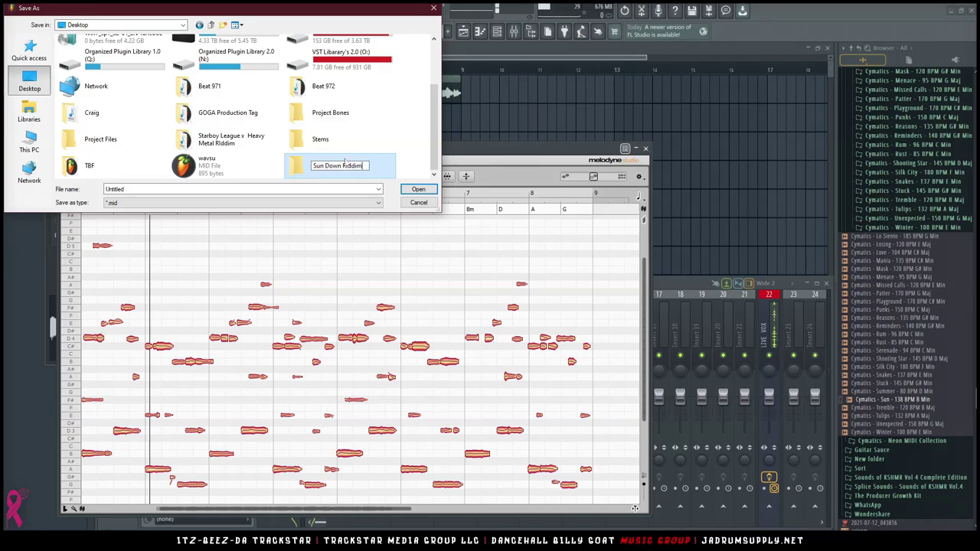
click(417, 189)
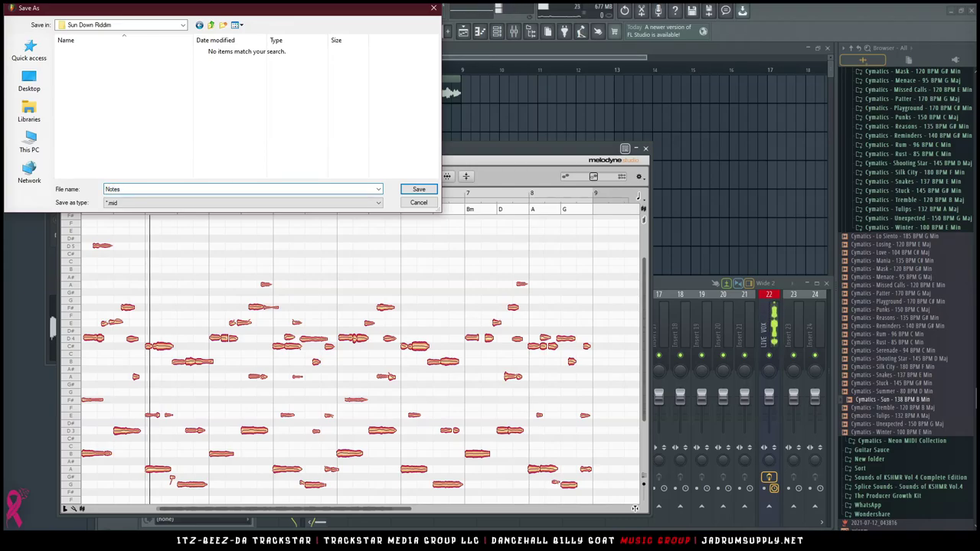
key(Return)
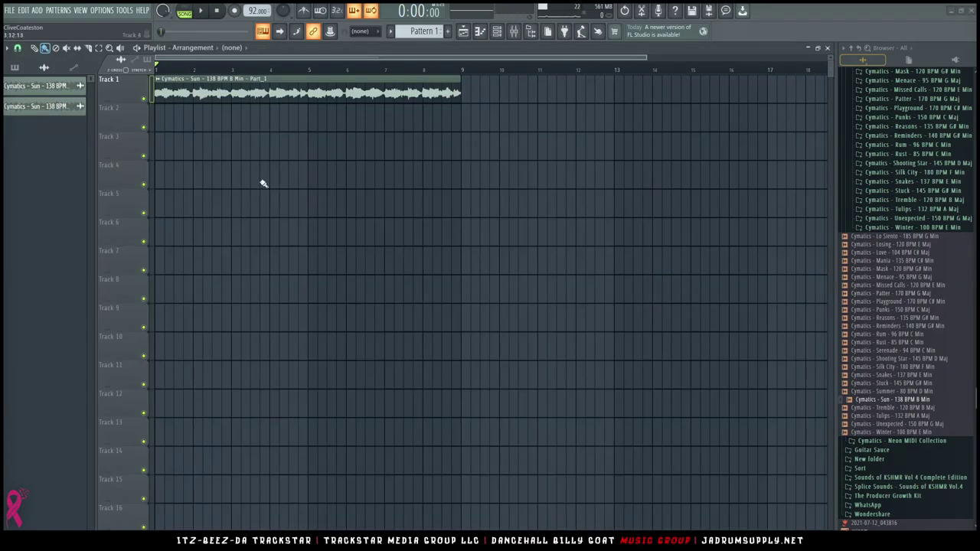
Show the Unsorted channels in the channel rack and delete the MAJOR scale channel.
click(497, 32)
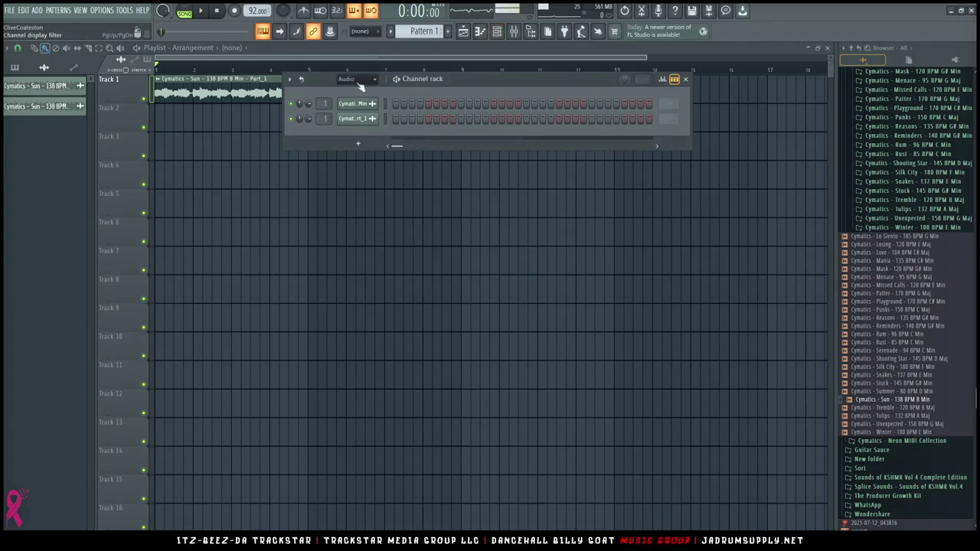
scroll(360, 84, down, 1)
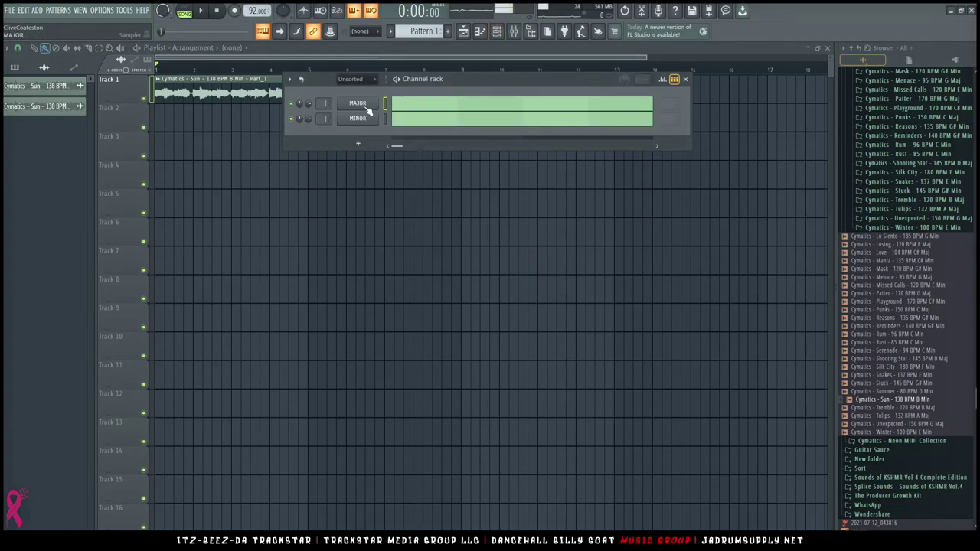
right_click(367, 108)
click(397, 213)
Transpose all the scale notes of the MINOR channel down one semitone in the piano roll, so the scale starts on B.
click(457, 108)
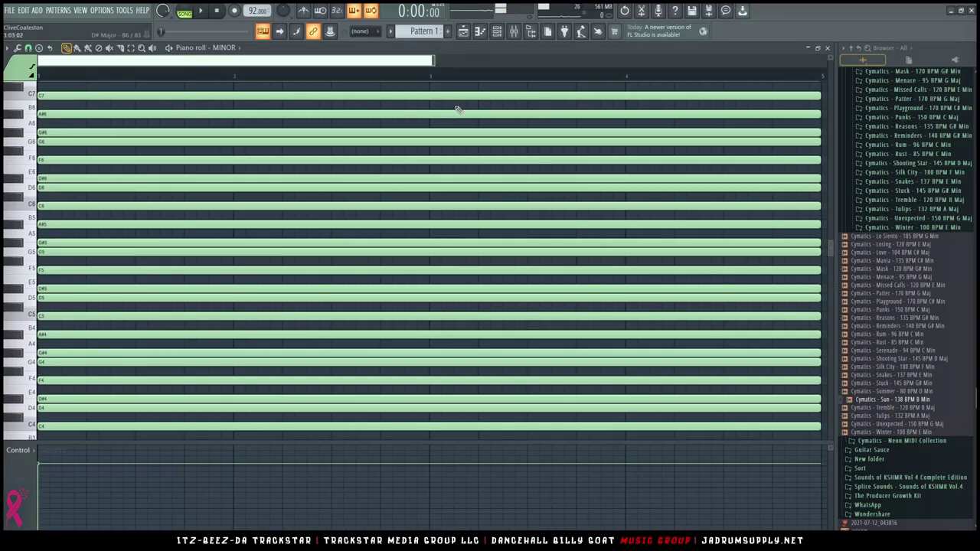
scroll(485, 268, down, 8)
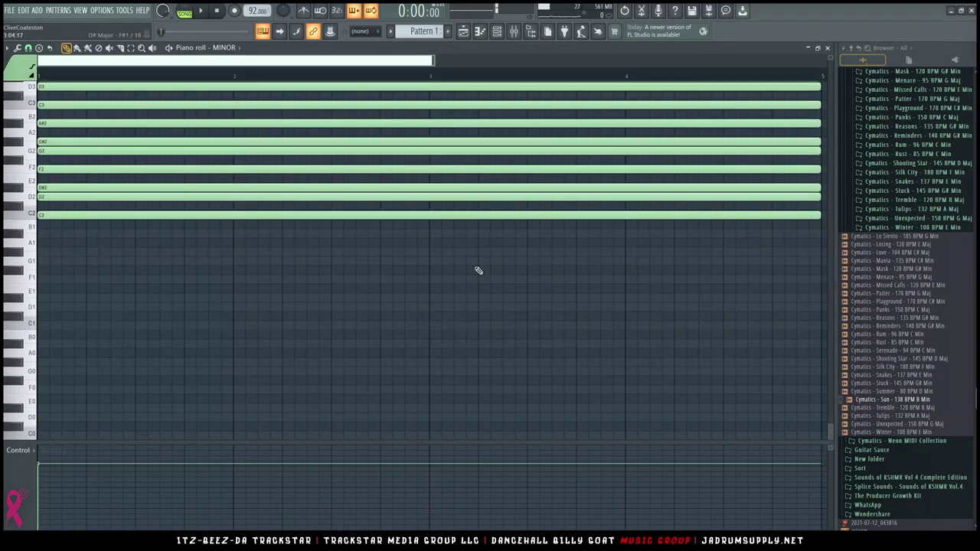
key(Down)
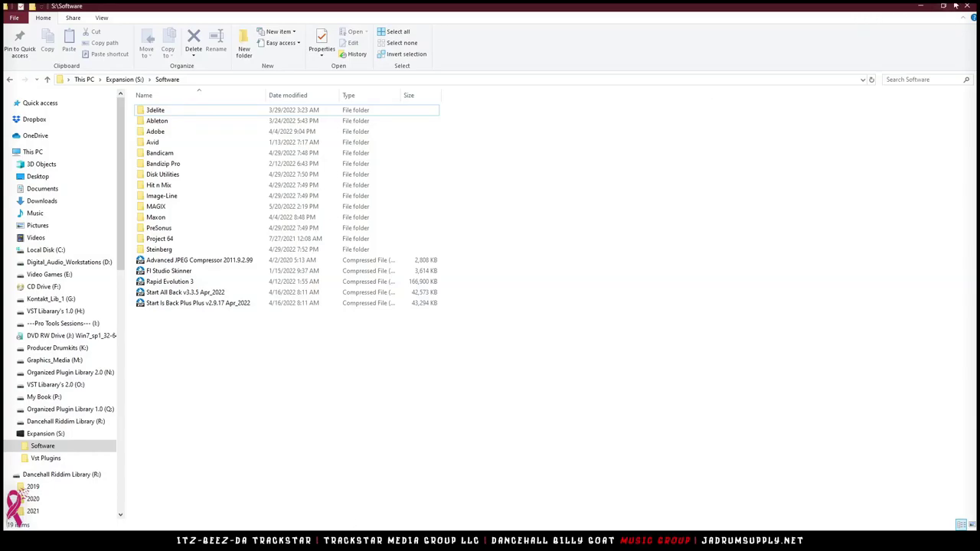
Import the exported Notes MIDI file into the channel rack as a new channel and view its notes in the piano roll.
click(922, 7)
mouse_move(329, 542)
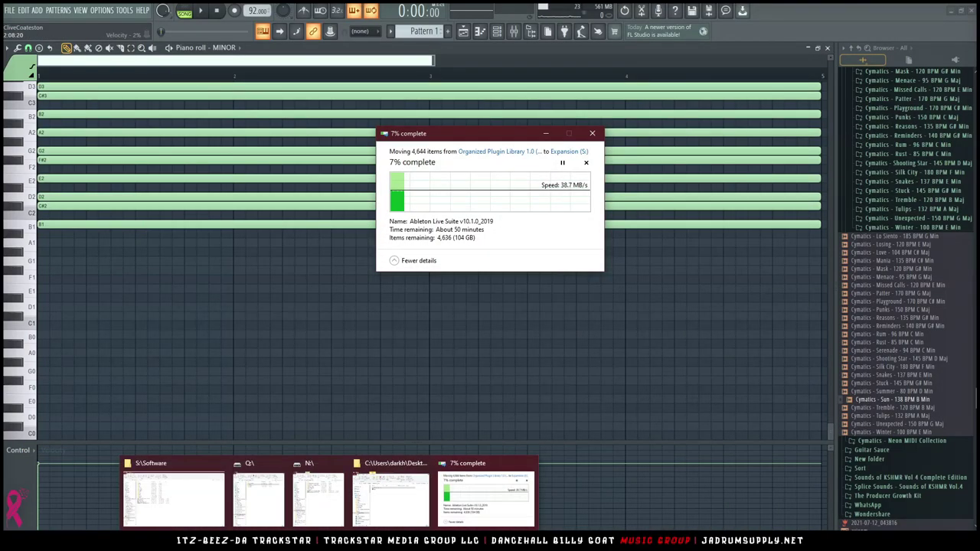
middle_click(329, 542)
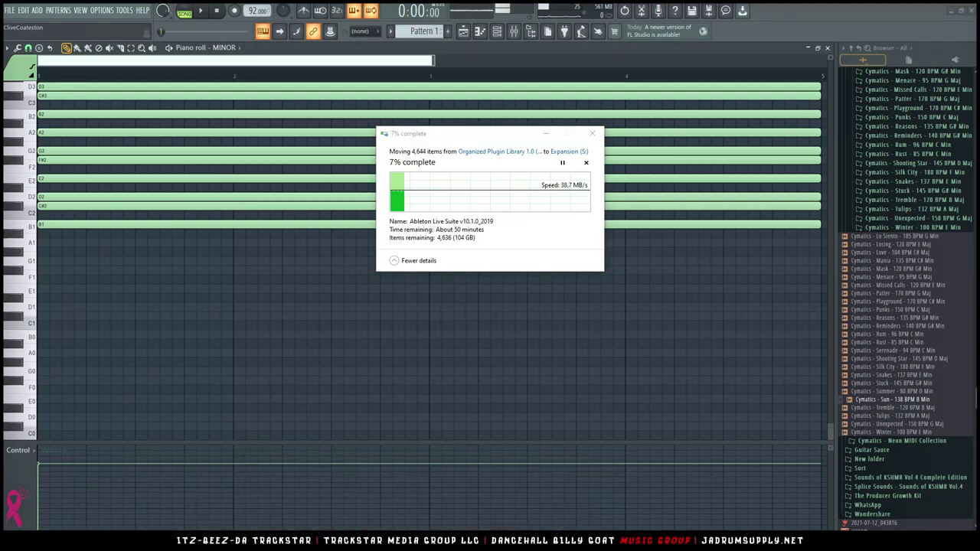
drag(454, 91, 353, 113)
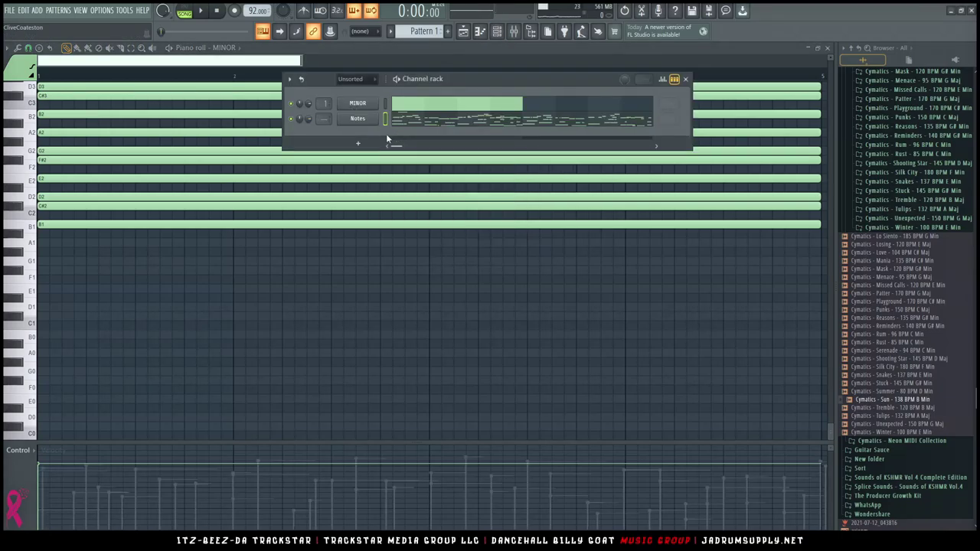
click(421, 125)
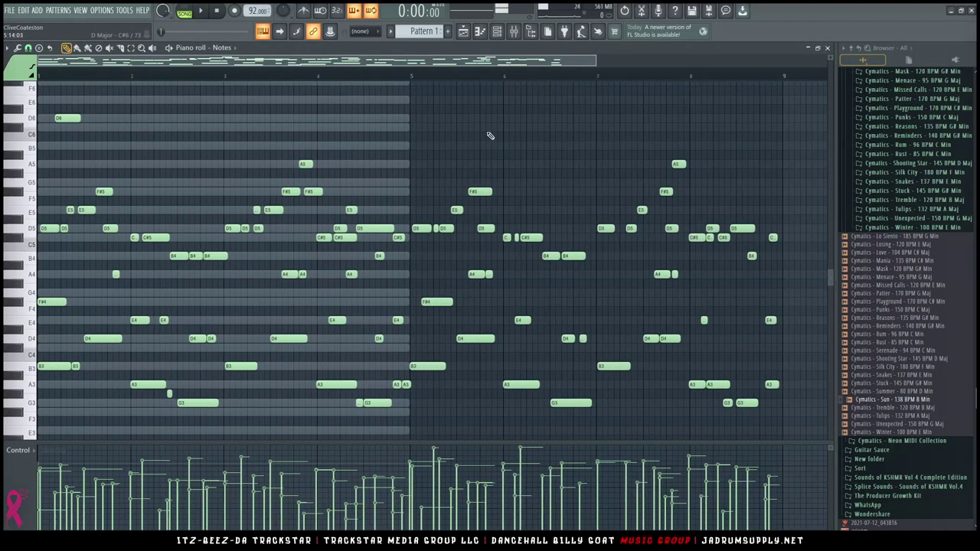
click(497, 33)
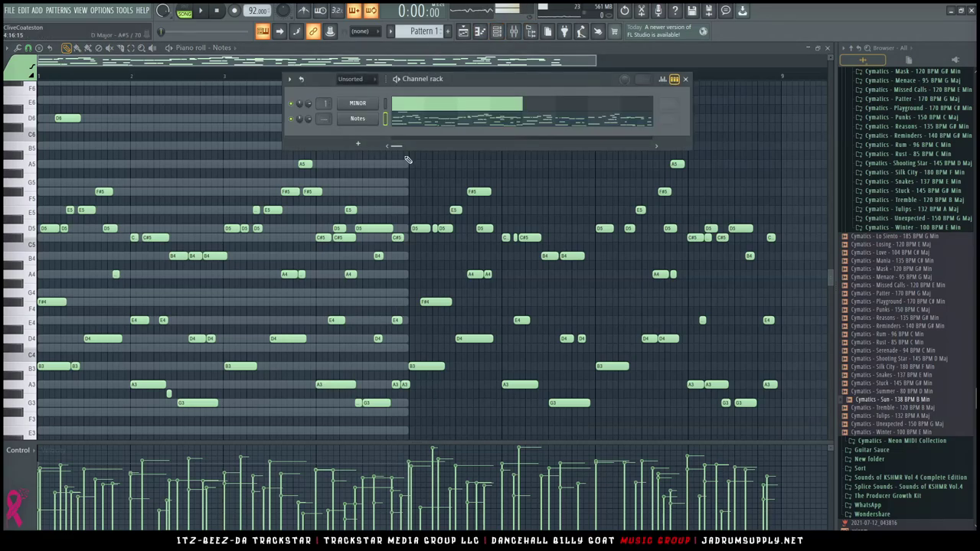
Add a Spectrasonics Keyscape channel and copy the melody from the Notes channel into it.
click(364, 144)
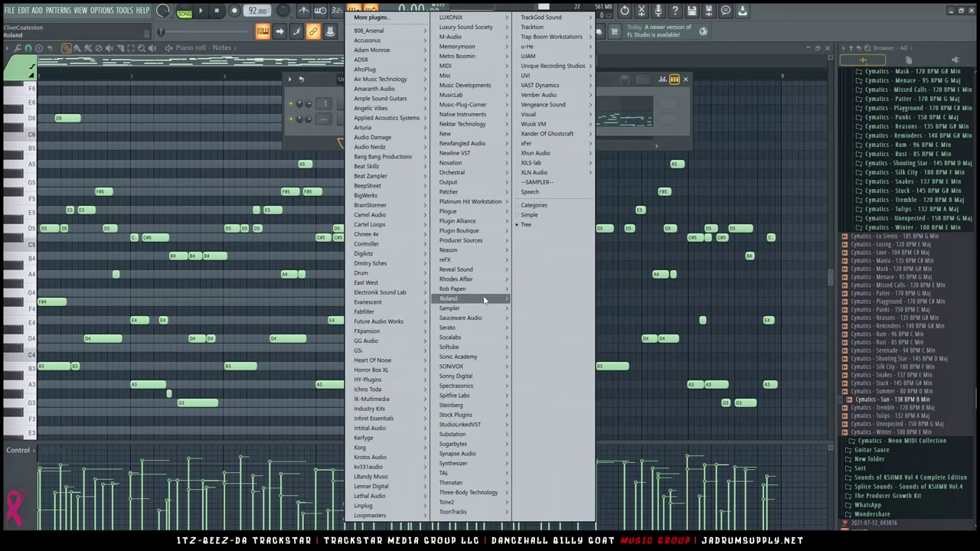
click(532, 386)
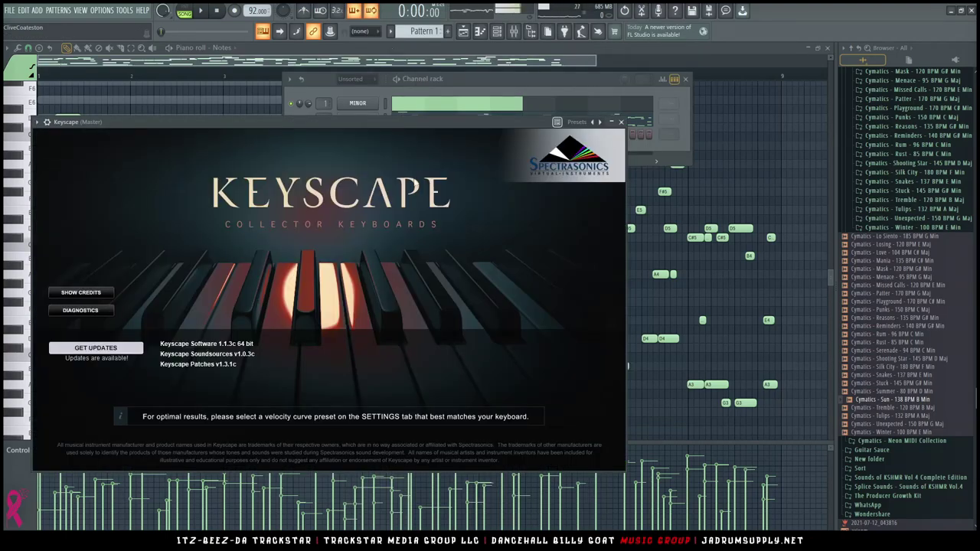
click(391, 192)
click(545, 92)
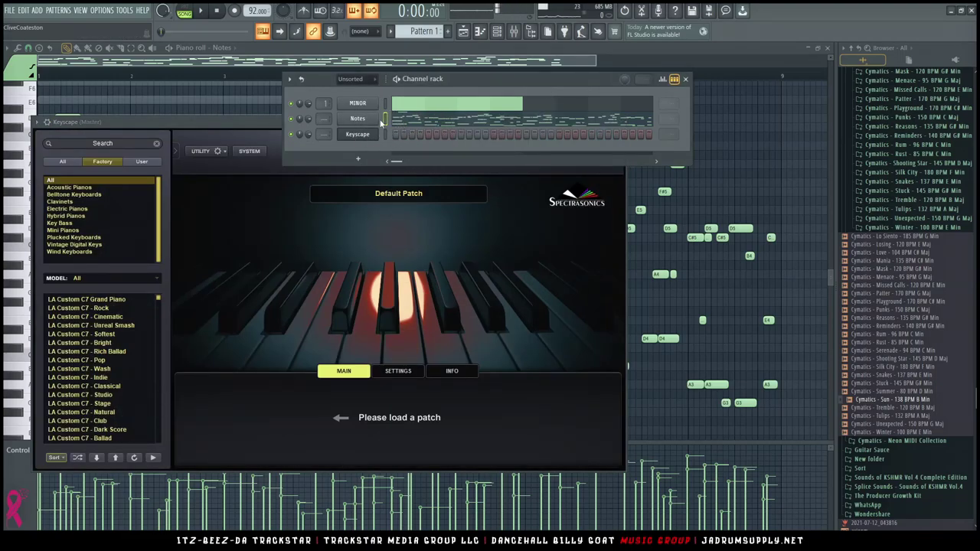
click(385, 135)
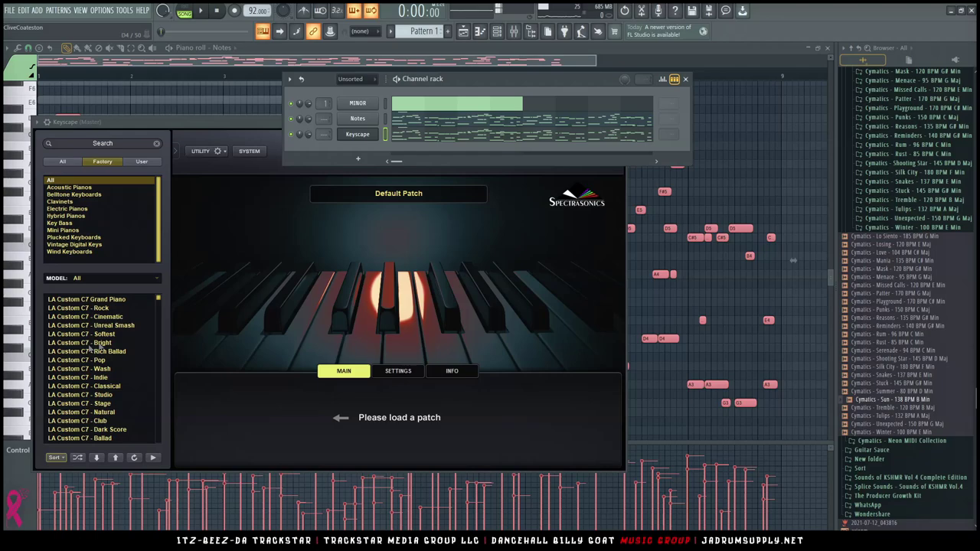
Load the LA Custom C7 - Cinematic patch in Keyscape and open the channel's notes in the piano roll.
click(120, 317)
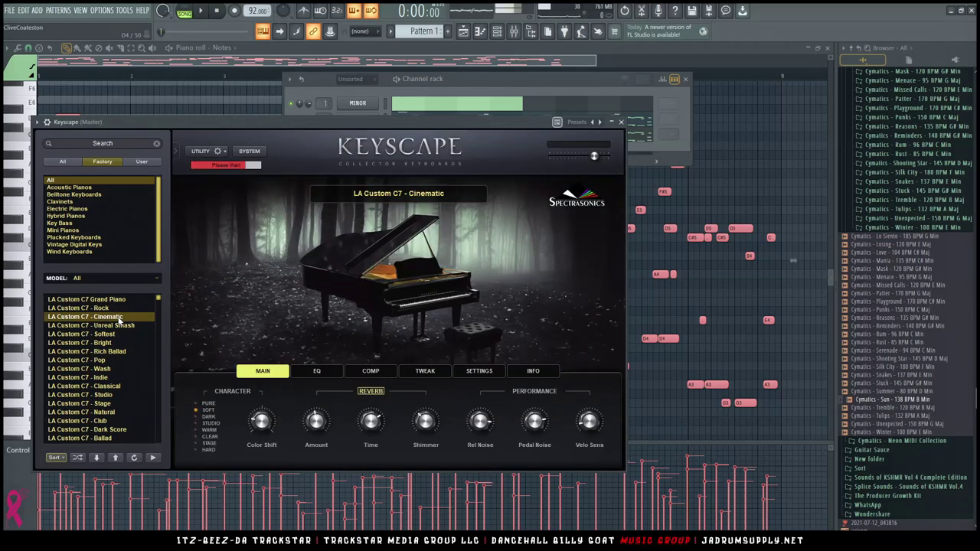
click(481, 104)
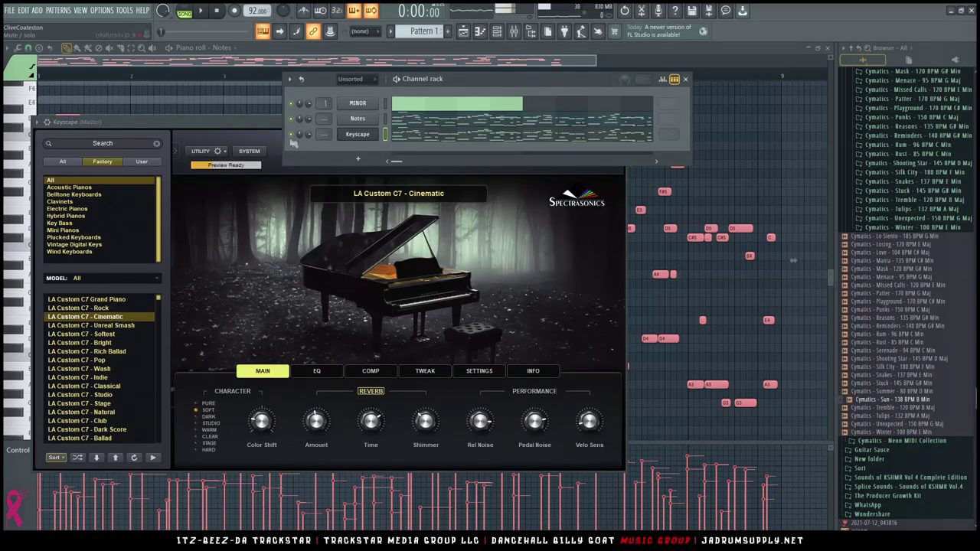
click(440, 137)
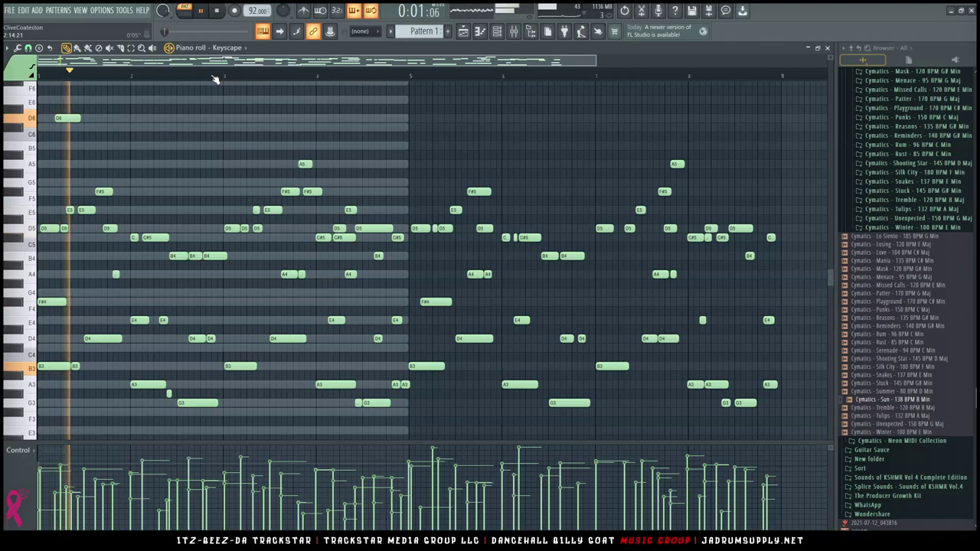
Play back the Keyscape melody and delete the short stray B3, D5 and E5 notes just after the opening chord.
ctrl+scroll(192, 110, down, 2)
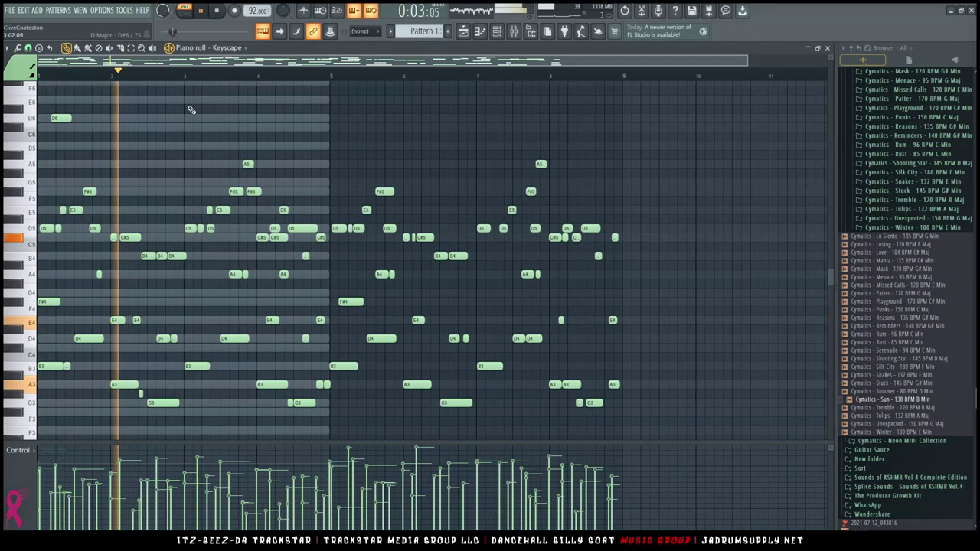
scroll(106, 179, down, 2)
key(space)
key(space)
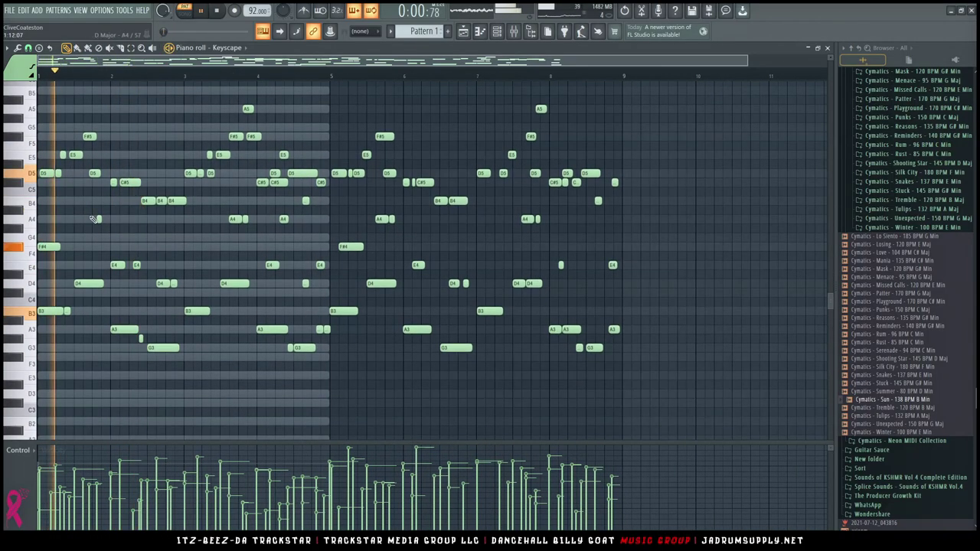
key(space)
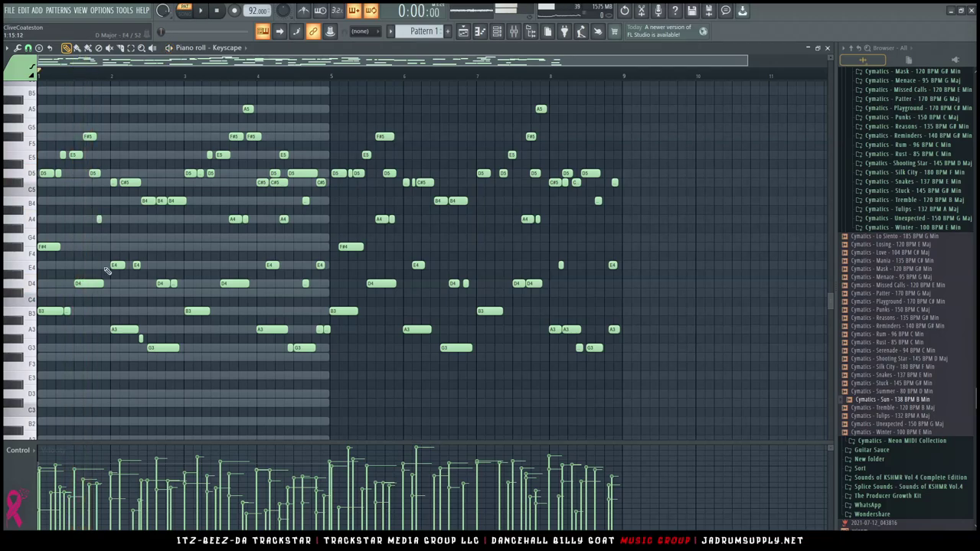
drag(73, 280, 63, 151)
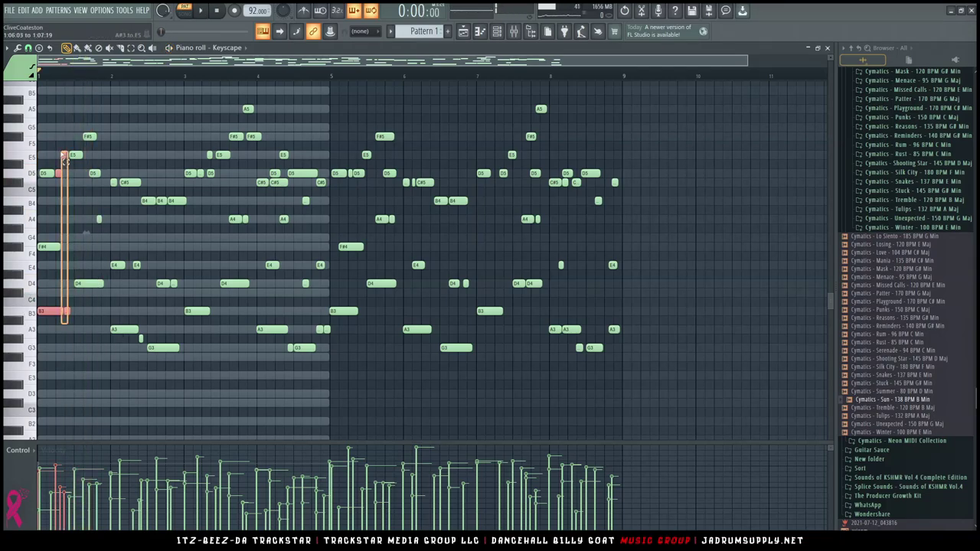
key(space)
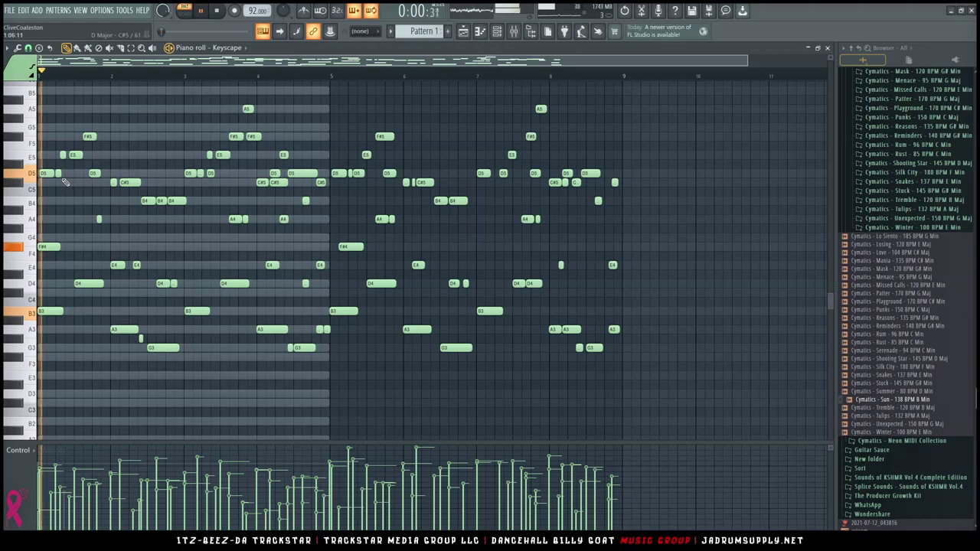
scroll(66, 163, up, 3)
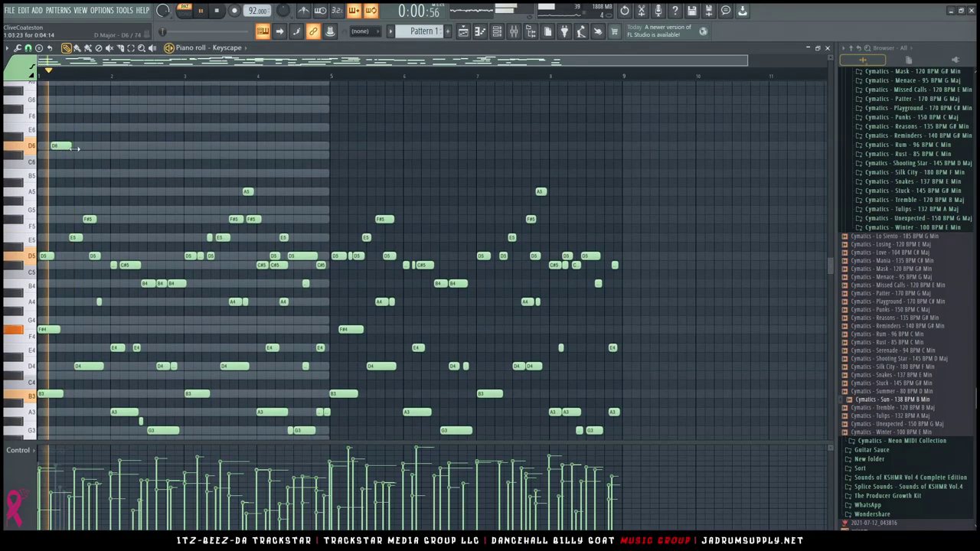
key(space)
key(space)
key(space)
Quantize all the Keyscape notes and shift the D6 note in bar 1 slightly later.
key(ctrl+q)
key(space)
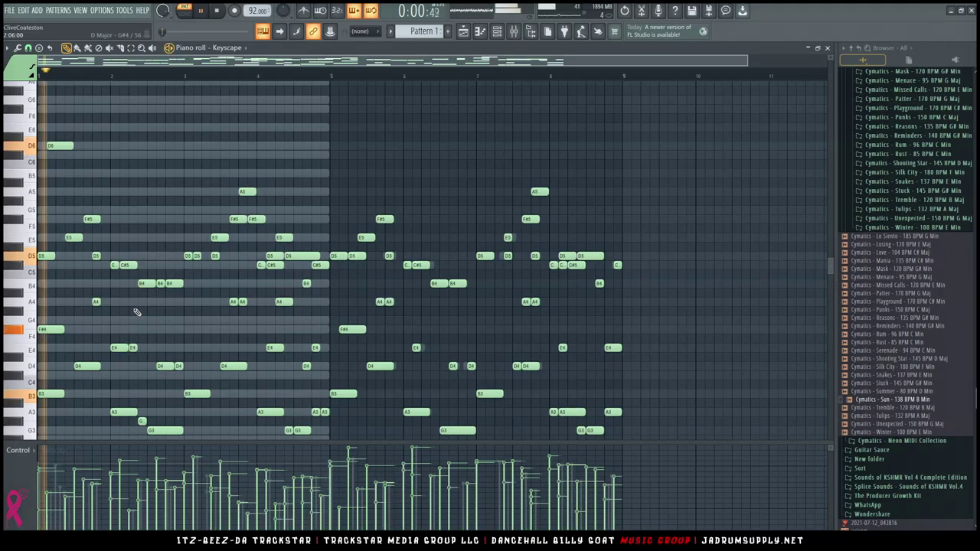
key(space)
key(space)
key(space)
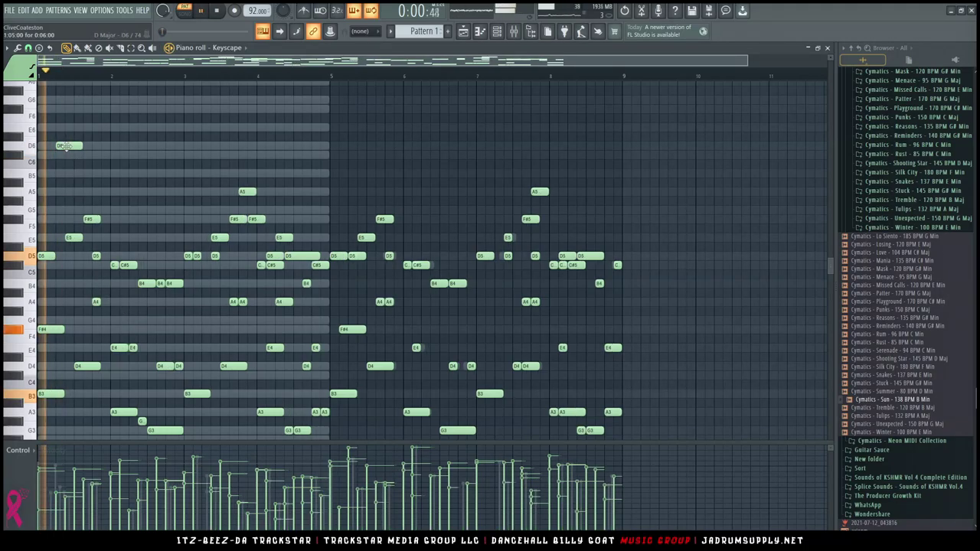
Move the D6 note in bar 1 one step earlier and check its timing in playback.
scroll(58, 154, up, 3)
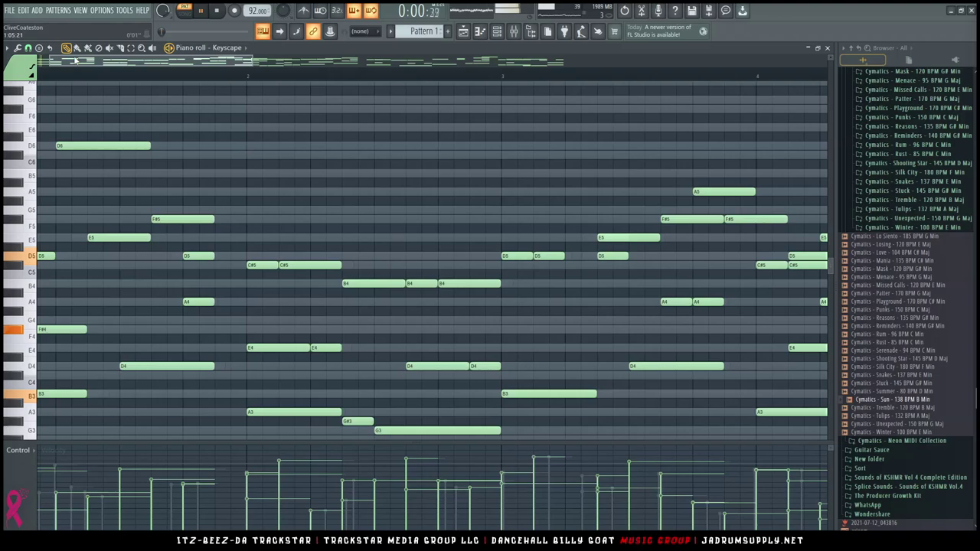
drag(65, 61, 19, 58)
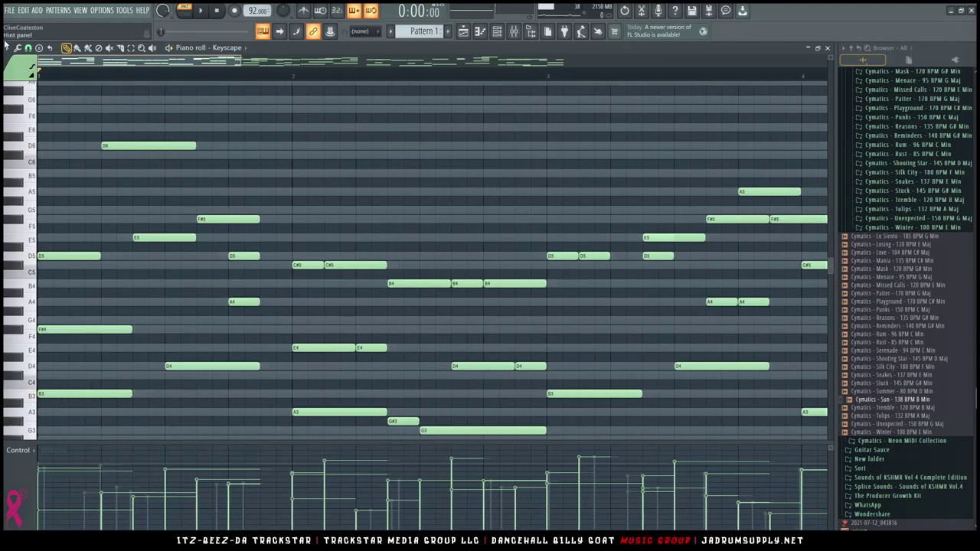
key(space)
key(space)
key(space)
key(space)
drag(128, 145, 111, 145)
key(space)
key(space)
Move the D4 note in bar 1 one step earlier, to 1:08:00, and check it in playback.
drag(184, 365, 175, 366)
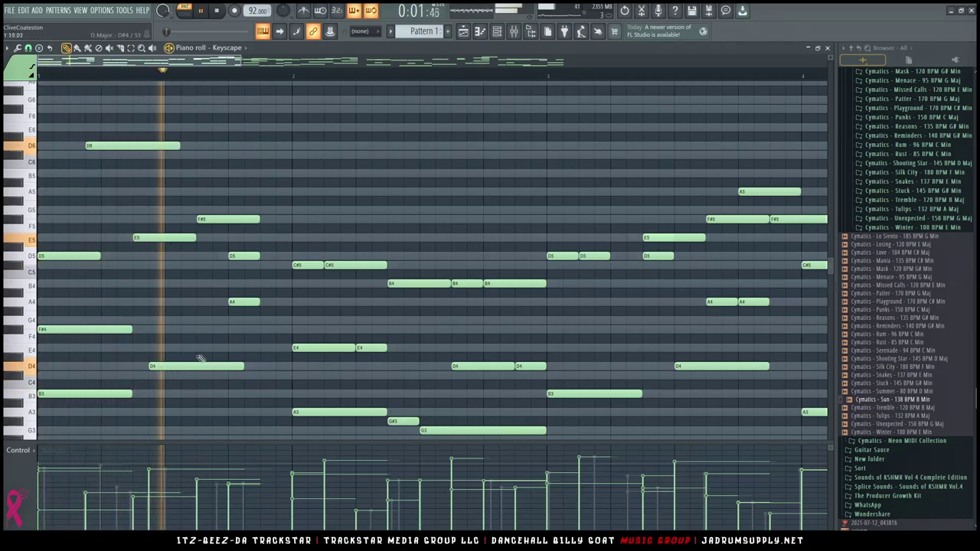
key(space)
key(space)
key(space)
key(space)
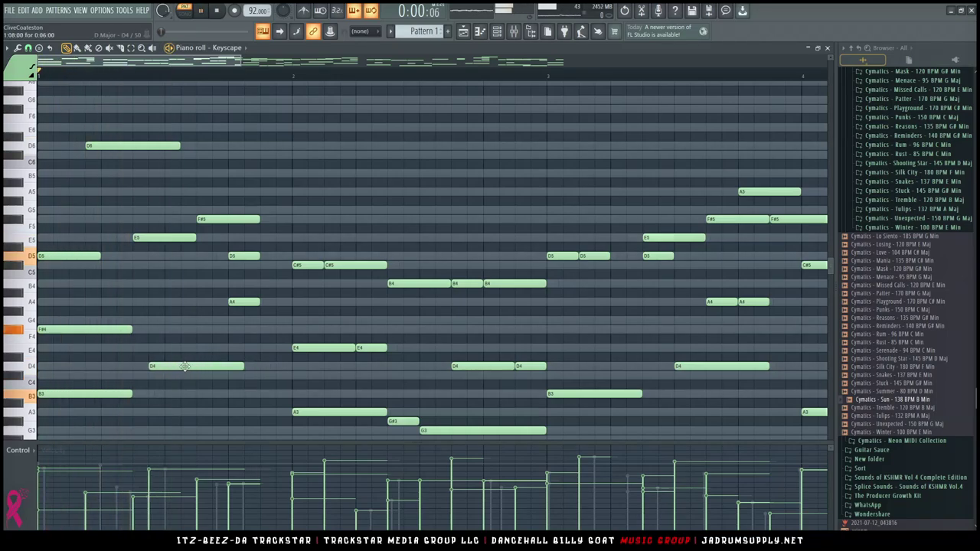
ctrl+click(185, 365)
key(space)
Reset the velocities of all the Keyscape notes to one uniform level and replay the pattern.
key(ctrl+a)
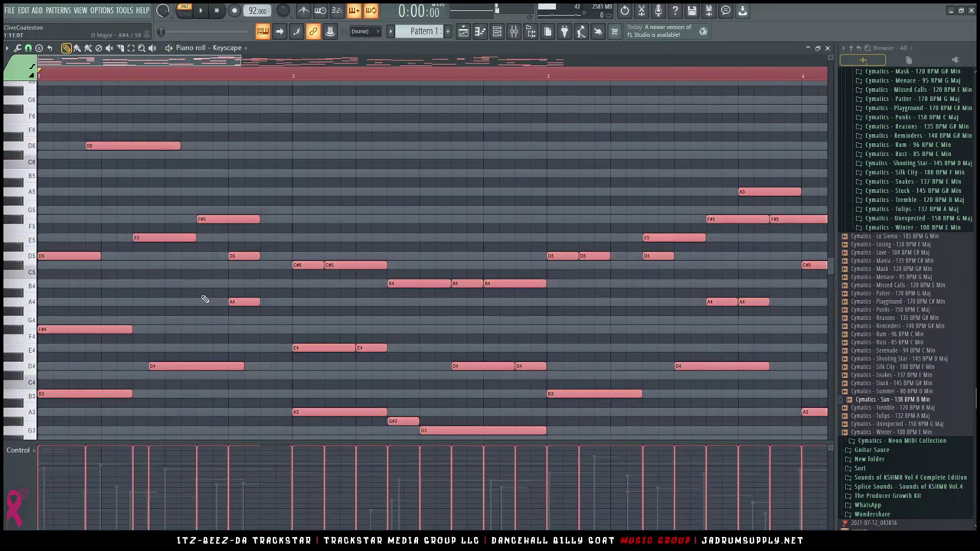
key(ctrl+d)
key(space)
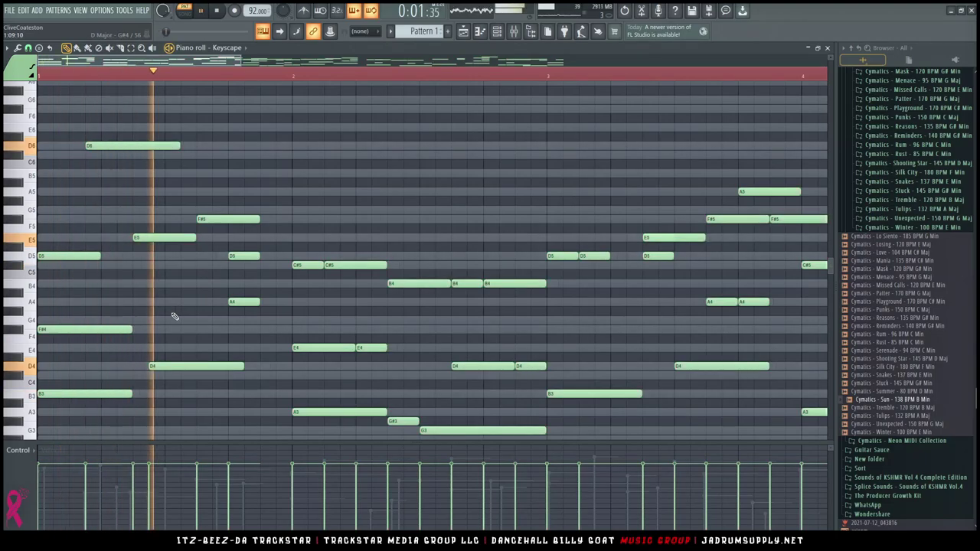
key(space)
key(space)
Move the A4 note in bar 1 two steps later, so it follows the D5 and ends at bar 2.
drag(258, 247, 300, 305)
key(ctrl+d)
key(space)
key(space)
drag(236, 303, 268, 303)
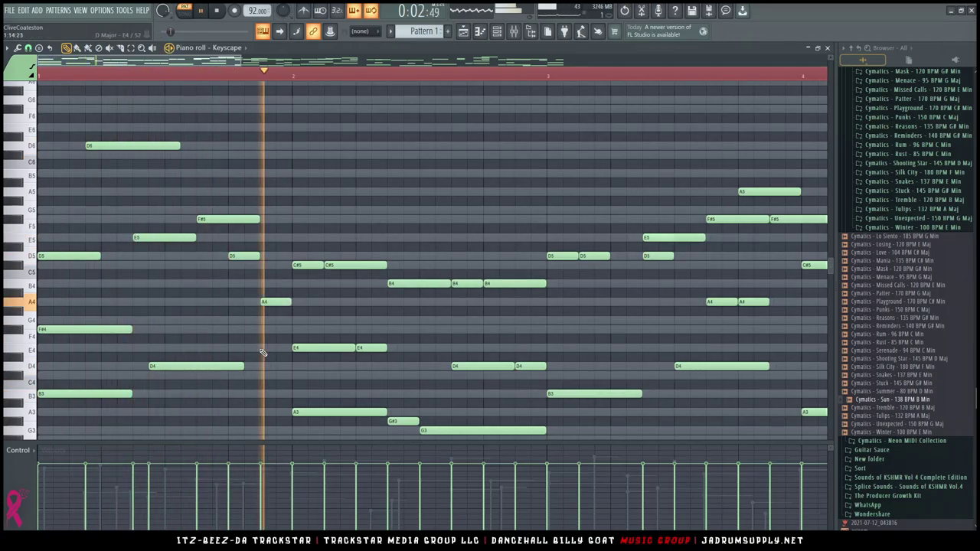
Delete the repeated second C#5 and second E4 notes in the first half of bar 2.
key(space)
key(space)
right_click(368, 264)
right_click(372, 347)
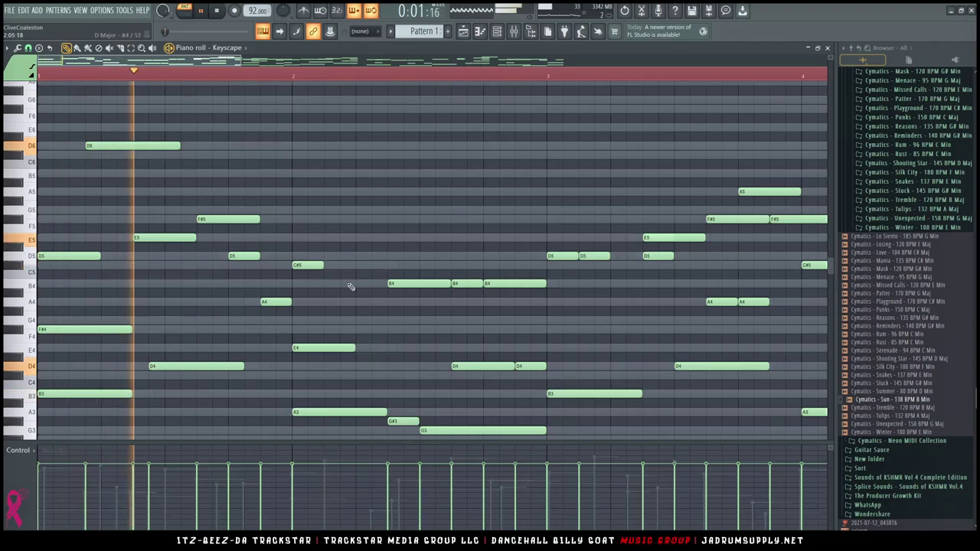
Lengthen the remaining E4 and C#5 notes at the start of bar 2 to six steps each.
scroll(100, 234, down, 2)
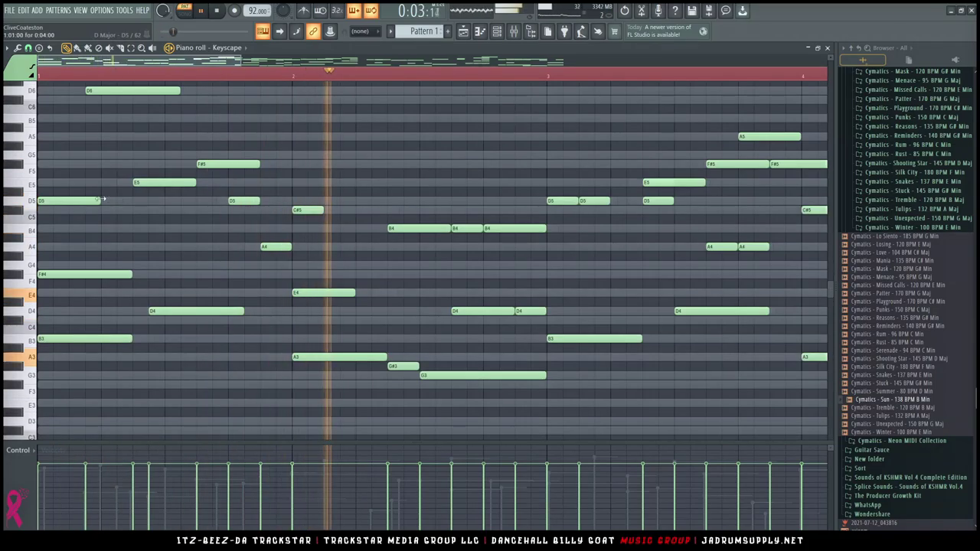
key(space)
key(space)
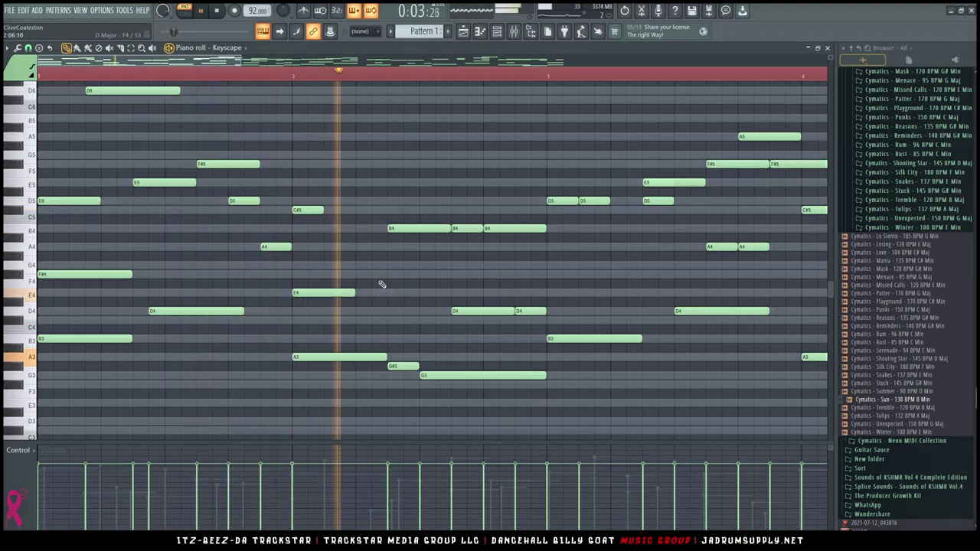
key(space)
key(space)
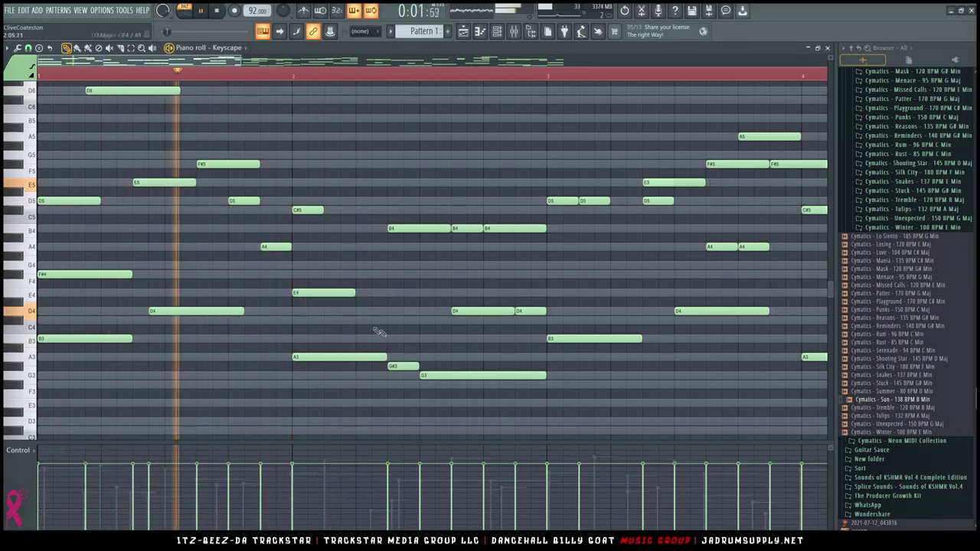
drag(354, 293, 385, 293)
key(space)
key(space)
drag(323, 210, 386, 210)
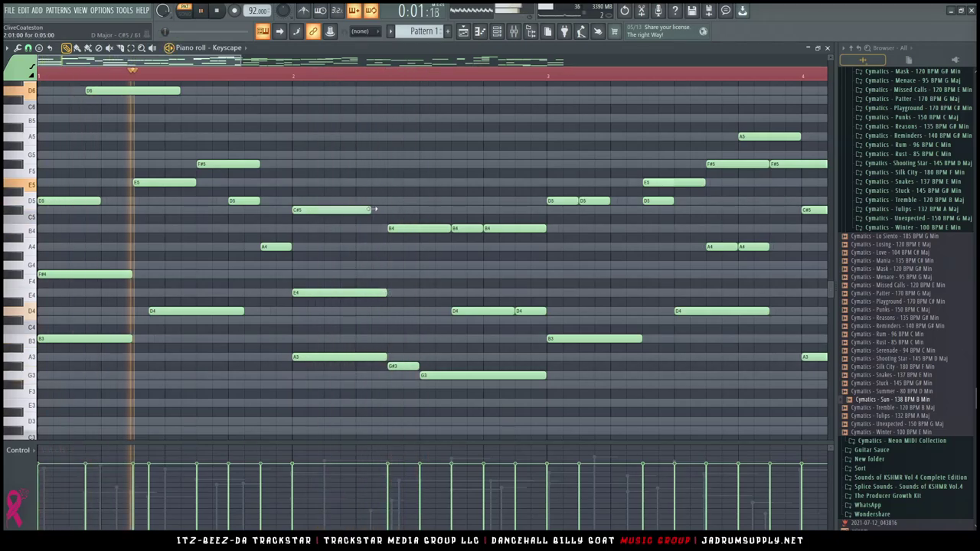
Delete the first two B4 notes in bar 2, keeping only the last one.
right_click(410, 226)
key(space)
key(space)
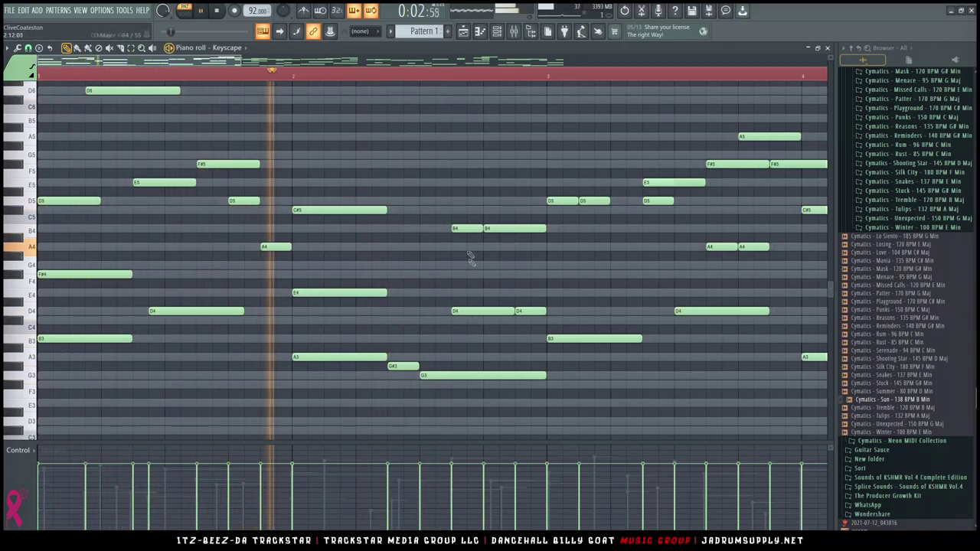
right_click(470, 227)
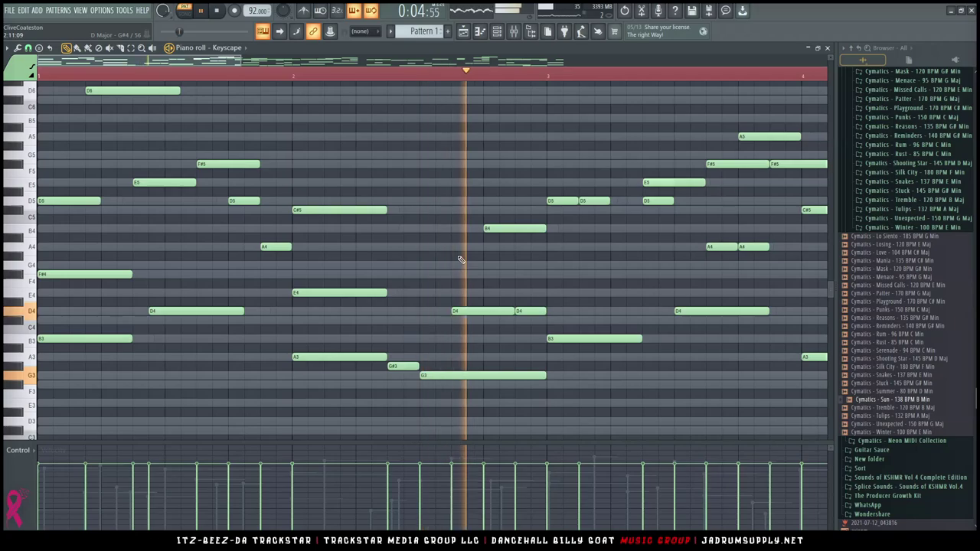
Remove the short G#3 and second D4 notes in bar 2, lengthening the preceding A3 and D4 to fill their gaps.
key(space)
key(space)
drag(405, 361, 400, 384)
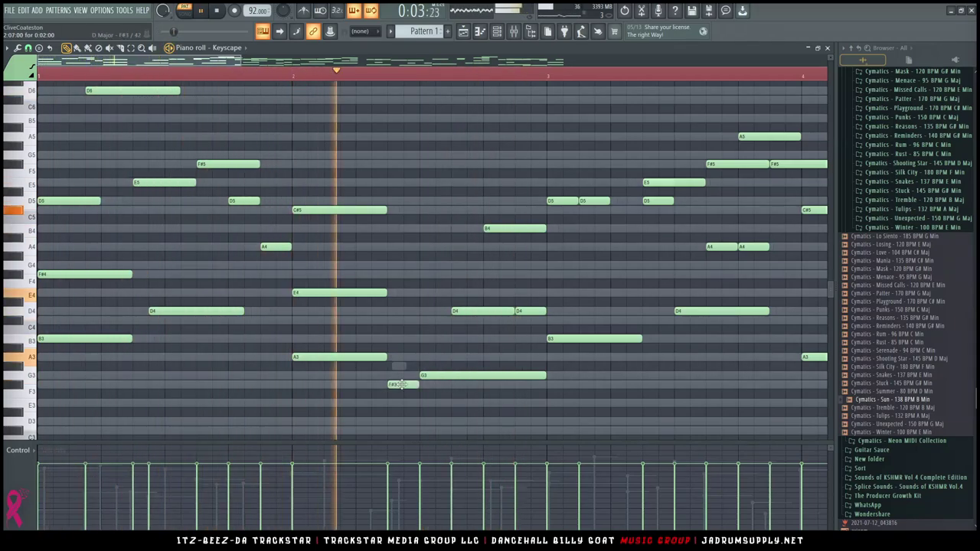
drag(402, 384, 419, 356)
right_click(406, 339)
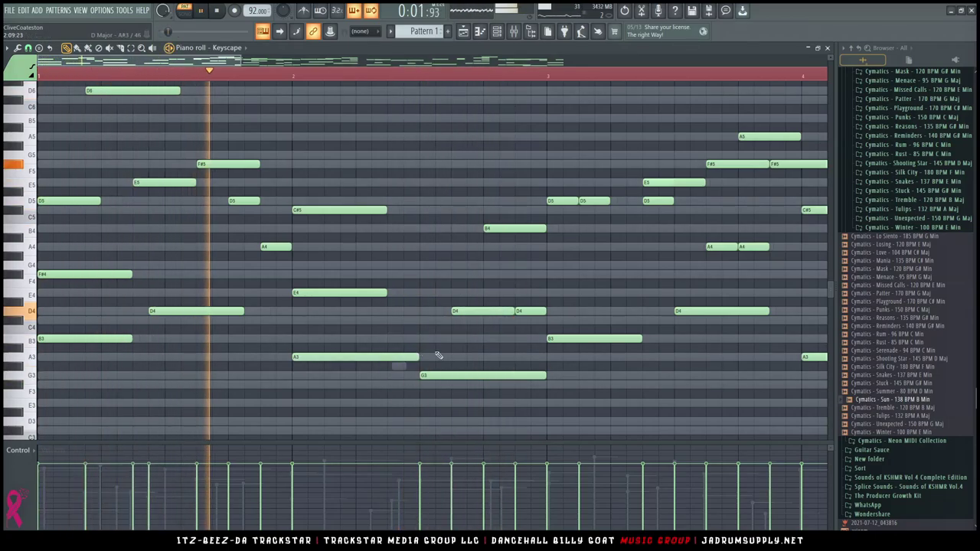
right_click(528, 310)
drag(513, 311, 541, 310)
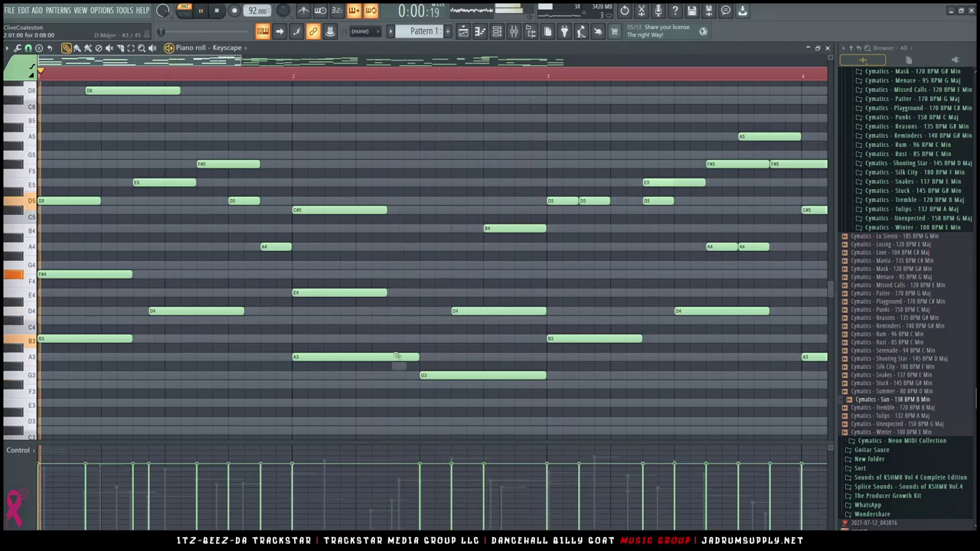
Add a two-step E4 note directly after the long E4 in bar 2 and a short G4 note above the long one.
click(393, 293)
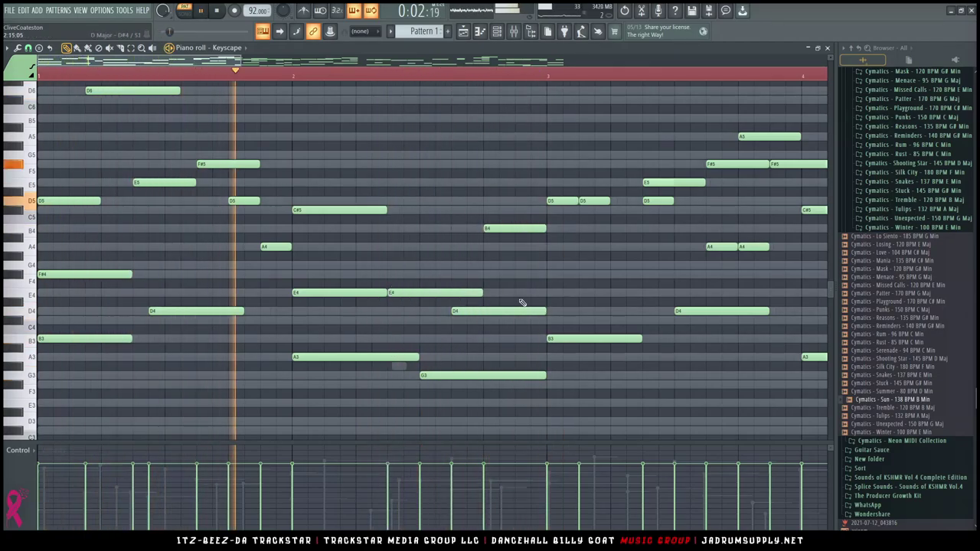
drag(482, 292, 420, 293)
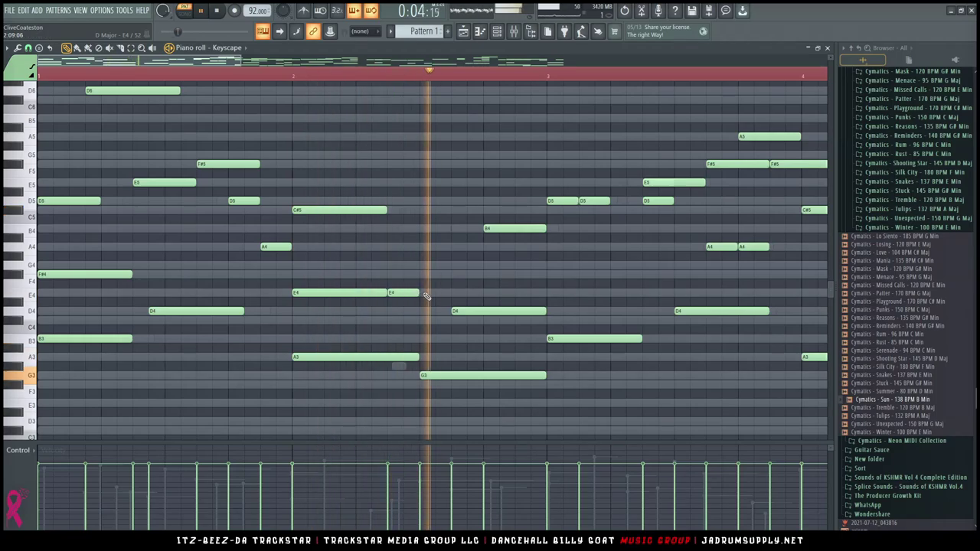
key(space)
key(space)
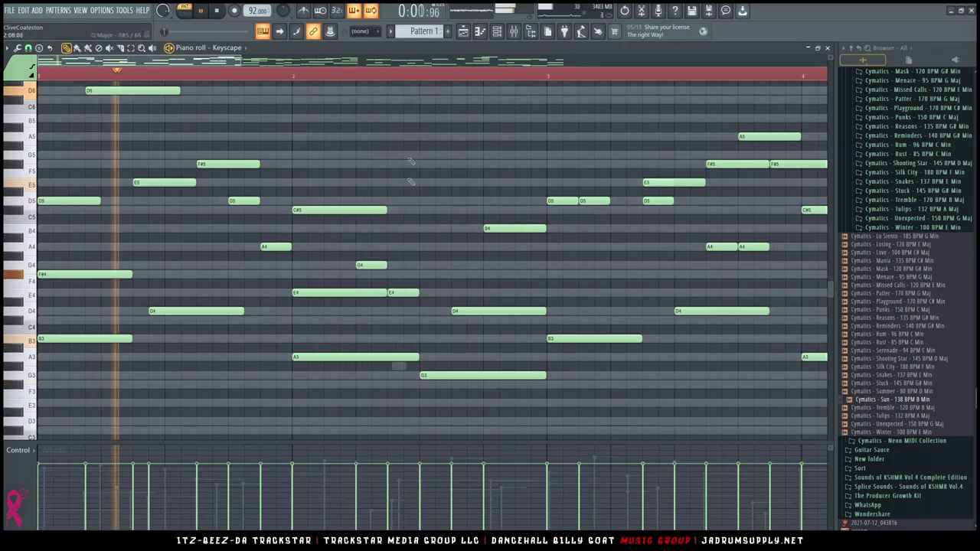
Lower the short G4 note in bar 2 to F#4 and add a two-step A4 note at the end of the bar.
scroll(387, 118, down, 2)
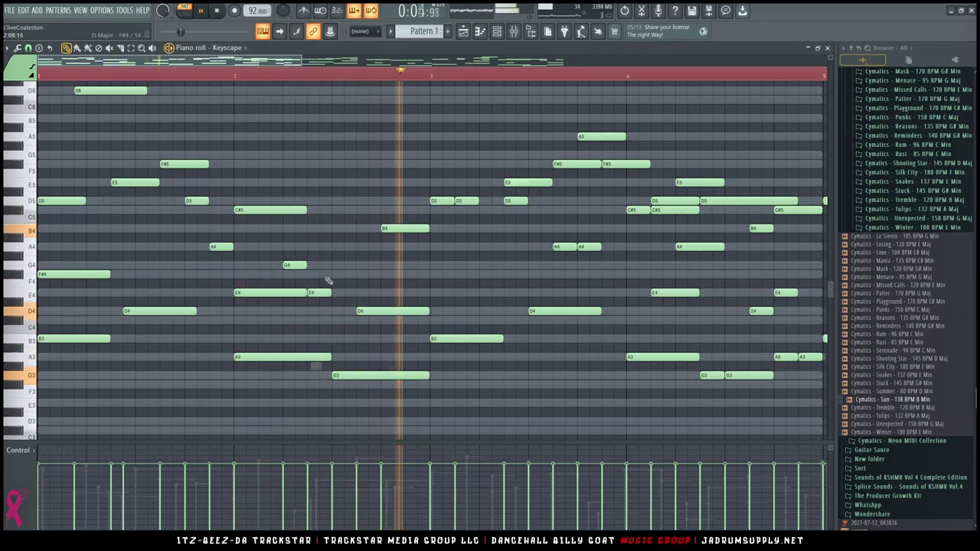
drag(295, 266, 294, 276)
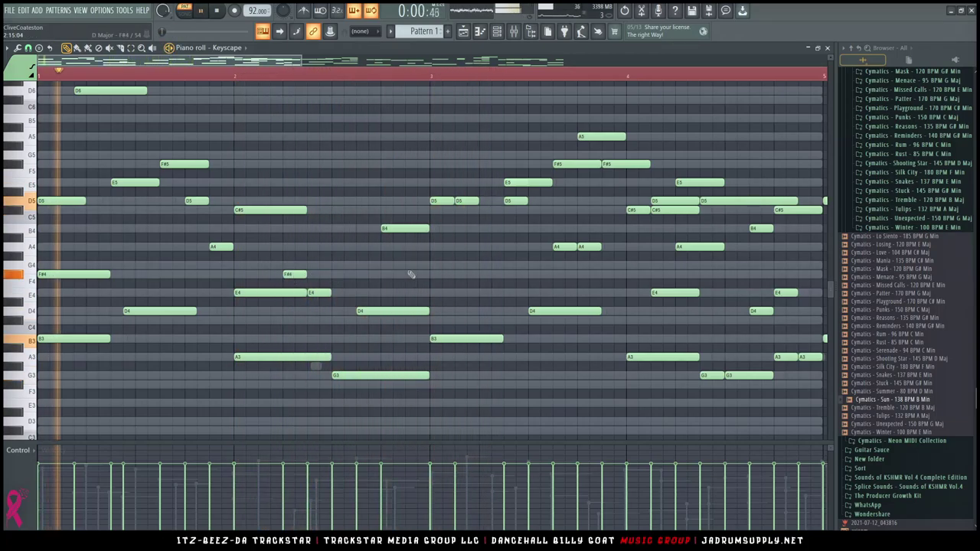
click(409, 246)
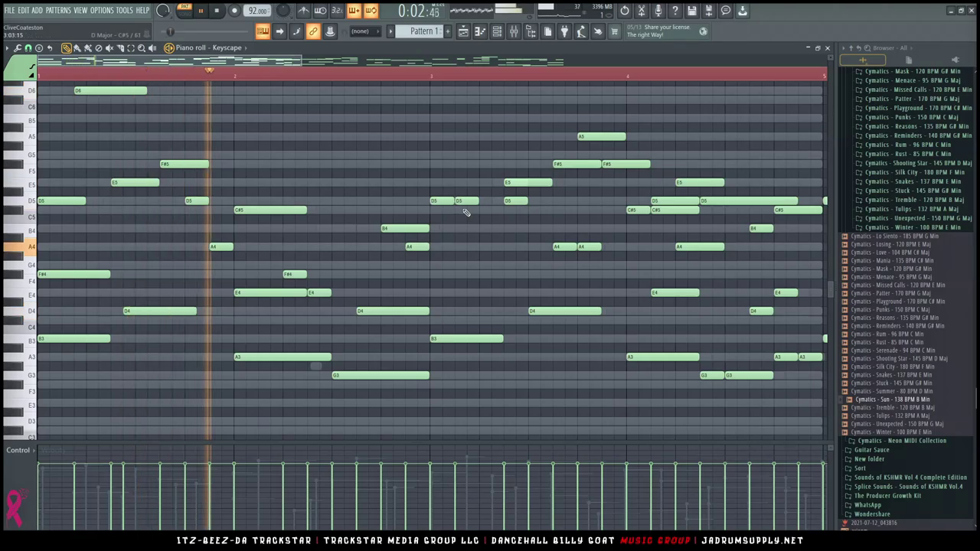
Add a six-step F#4 note at the start of bar 3 and make the first two D5 notes there three steps each.
scroll(462, 72, down, 1)
scroll(462, 72, down, 1)
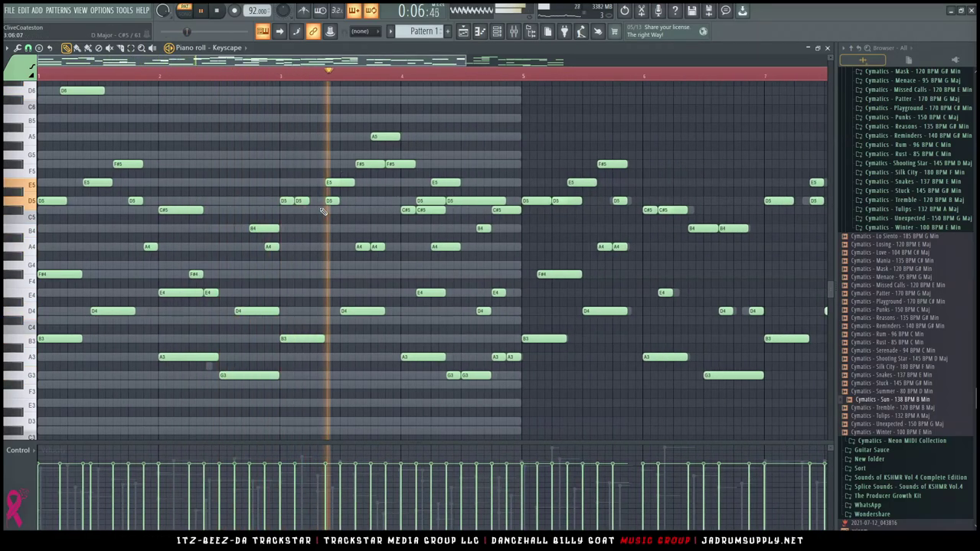
key(space)
key(space)
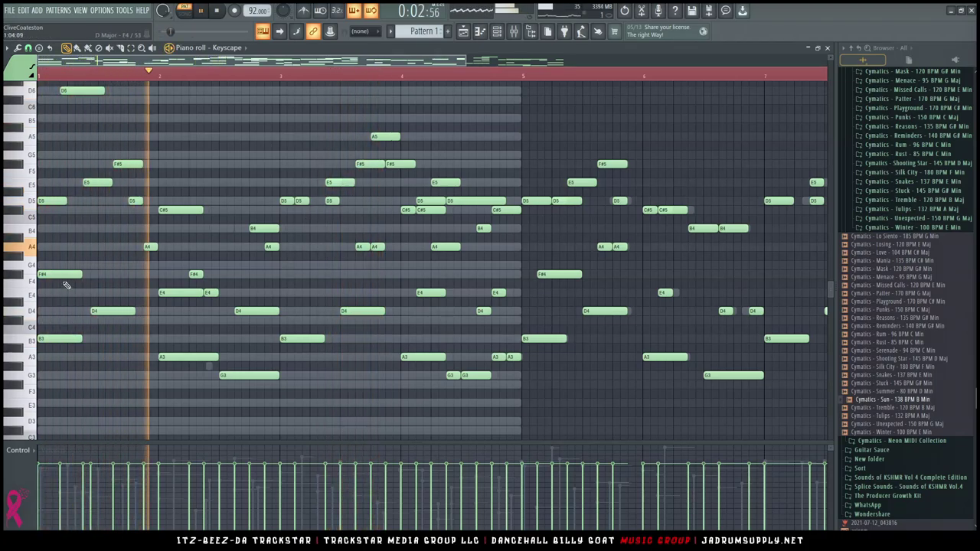
click(306, 275)
drag(330, 274, 307, 274)
right_click(302, 201)
key(space)
key(space)
click(312, 201)
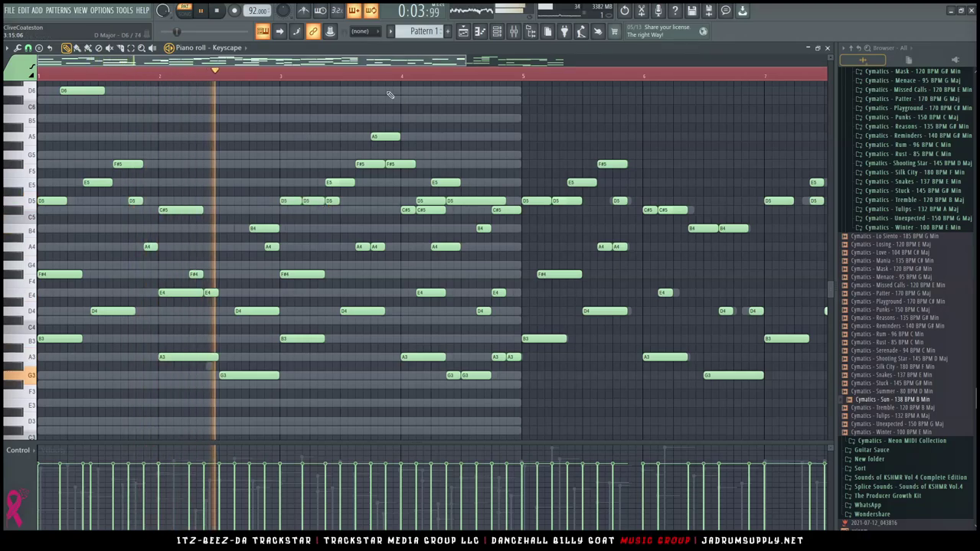
Shorten bar 3's third D5 to one step, follow it with a three-step E5, and delete the A4 in bar 4.
scroll(312, 75, up, 5)
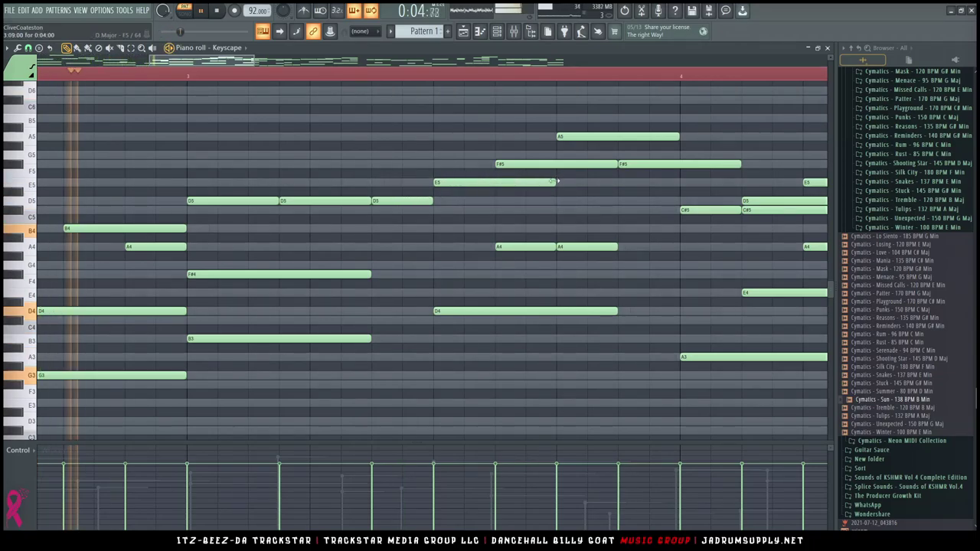
drag(557, 181, 403, 212)
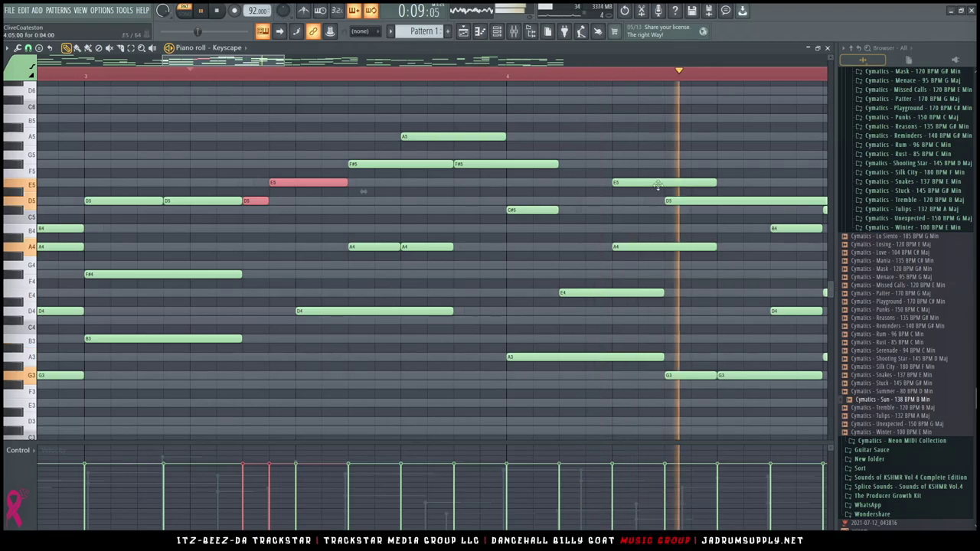
right_click(665, 245)
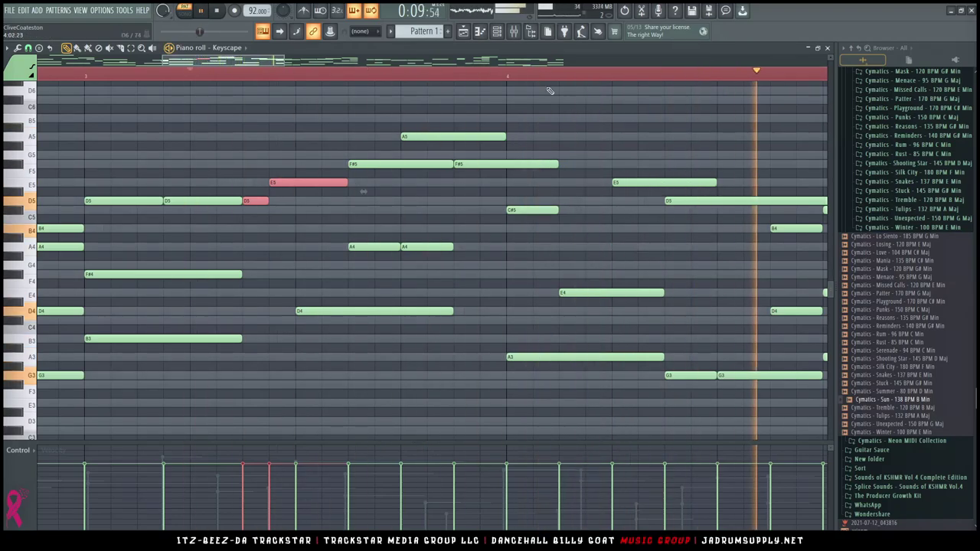
Raise the four-step G3 note in bar 4 to B3.
scroll(534, 79, down, 3)
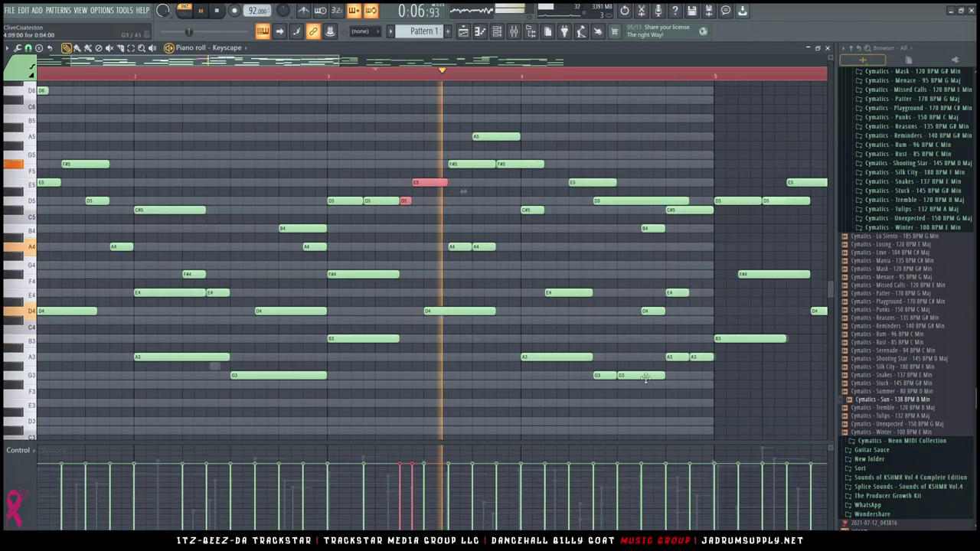
drag(644, 377, 659, 358)
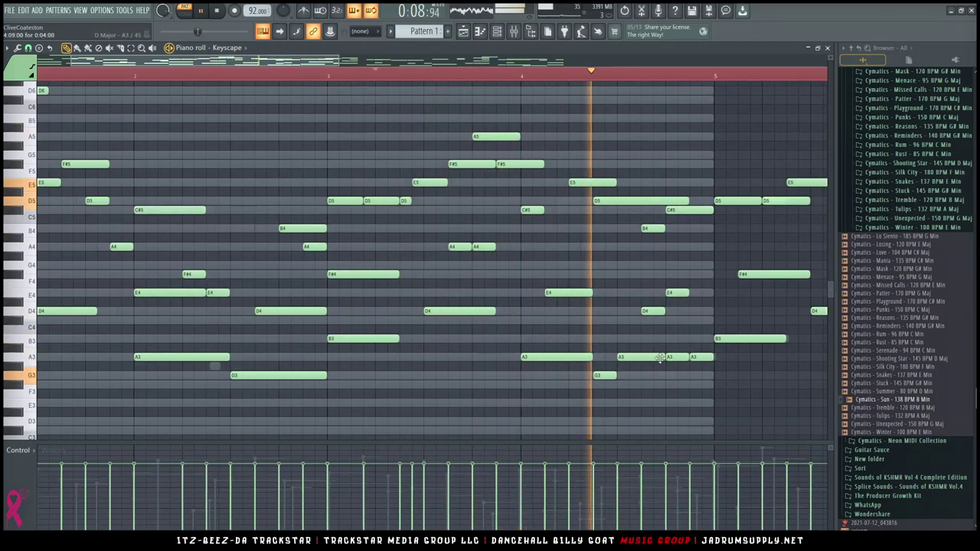
drag(642, 357, 640, 336)
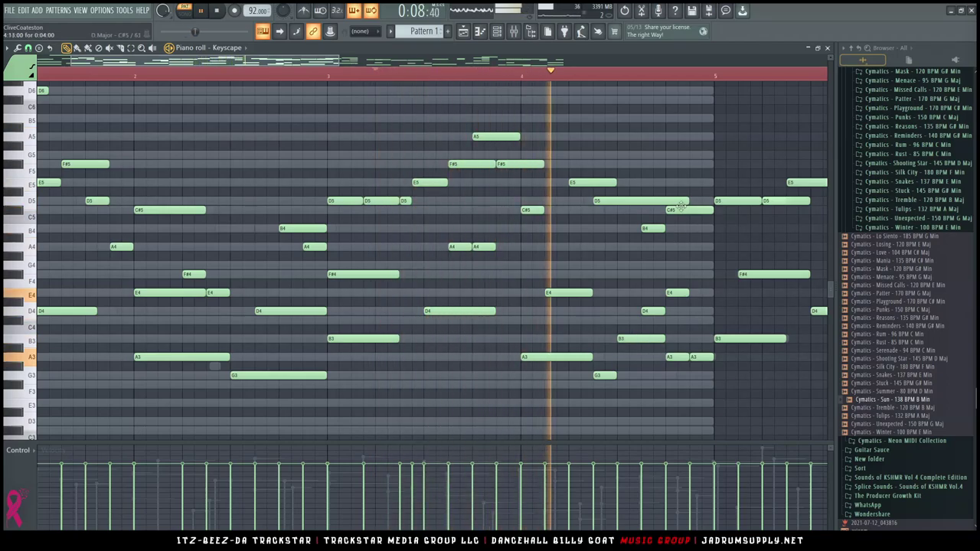
Trim the long D5 in bar 4 to six steps and delete the B4 and the first two-step A3, keeping a two-step D4.
drag(686, 201, 659, 203)
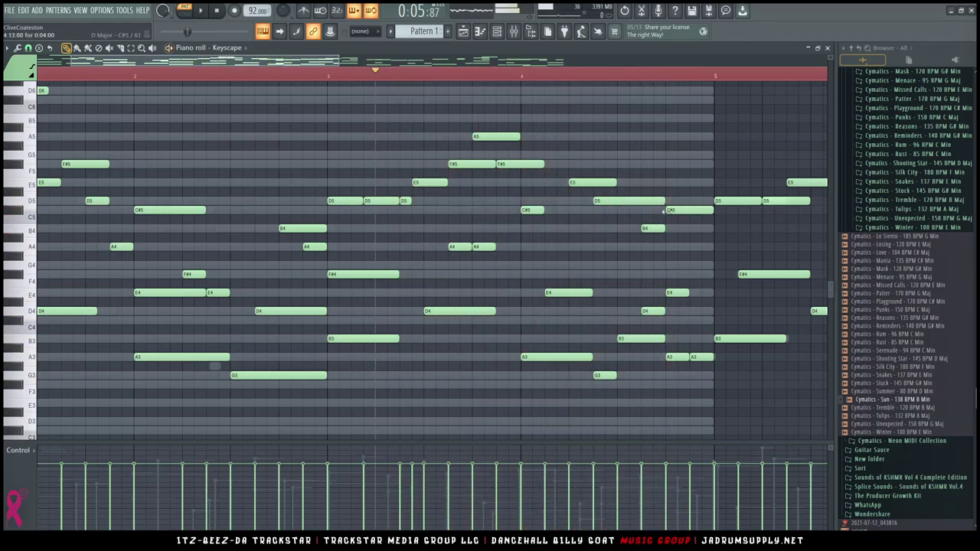
right_click(678, 356)
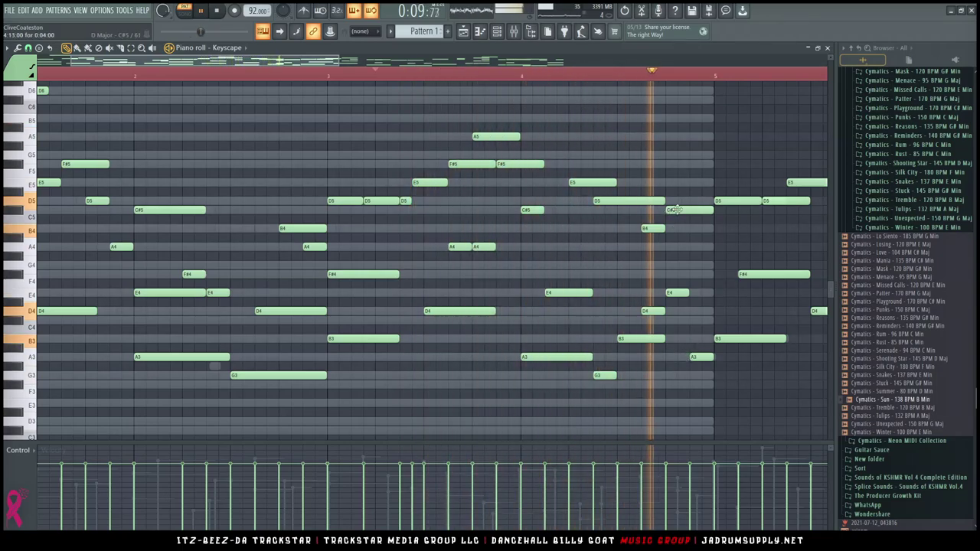
right_click(658, 311)
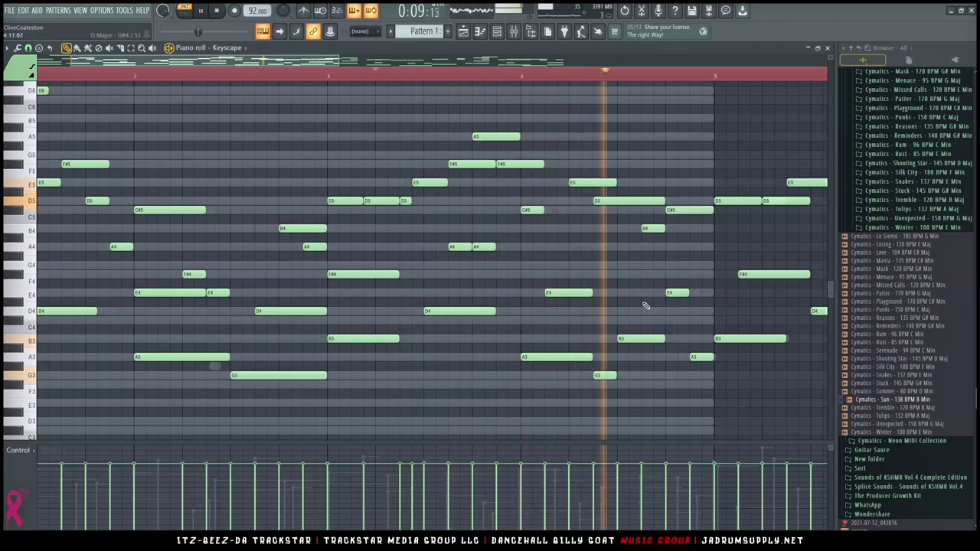
click(642, 313)
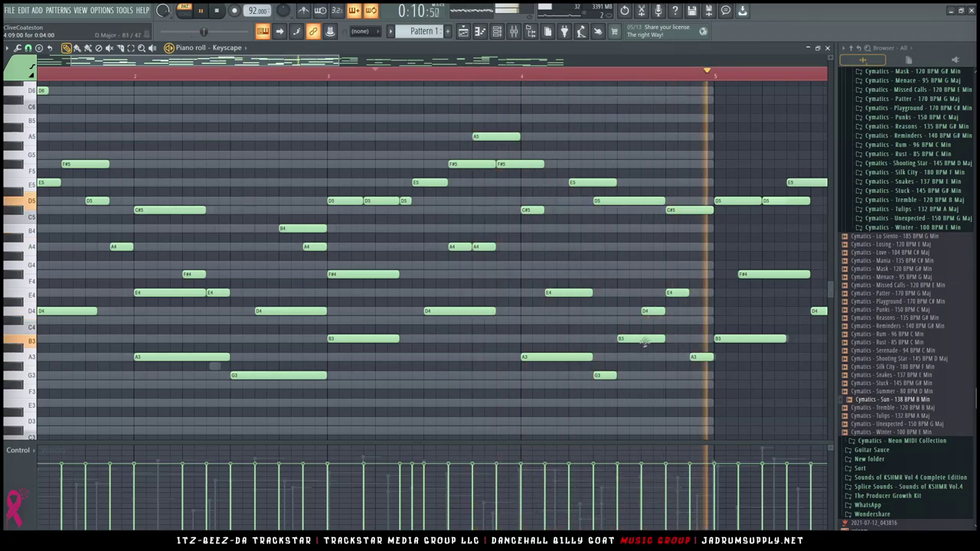
Raise the last A3 in bar 4 to D4, and replace the closing C#5 by extending the long D5 to the bar's end.
drag(698, 356, 703, 310)
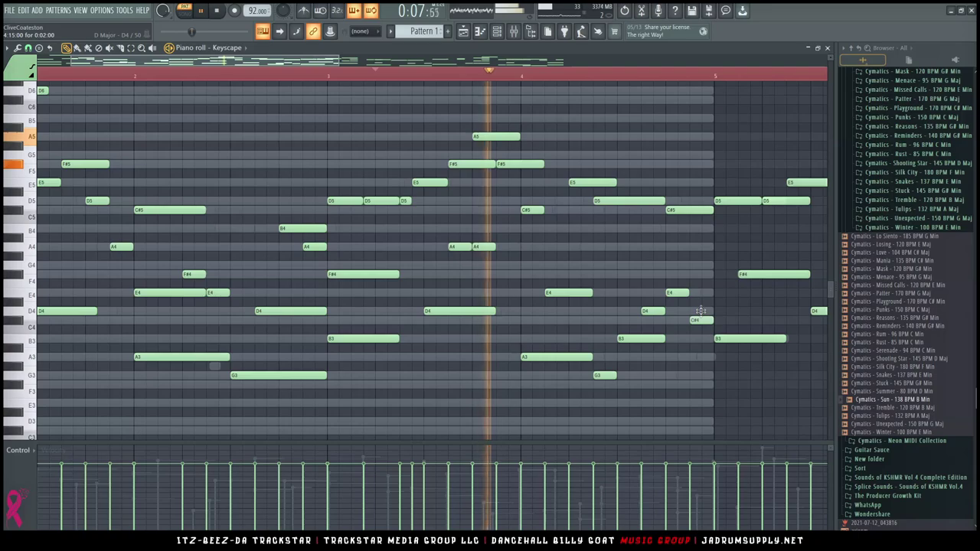
right_click(681, 208)
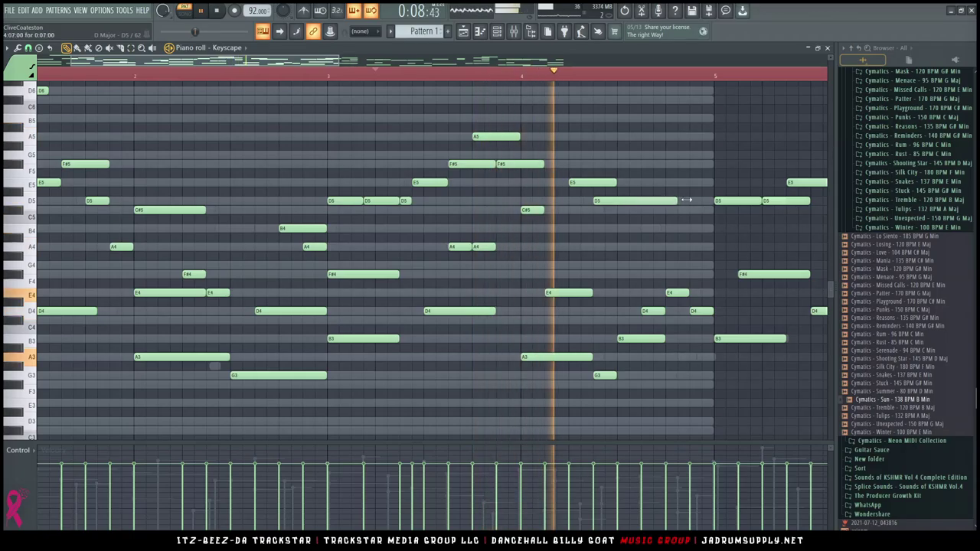
drag(685, 200, 707, 201)
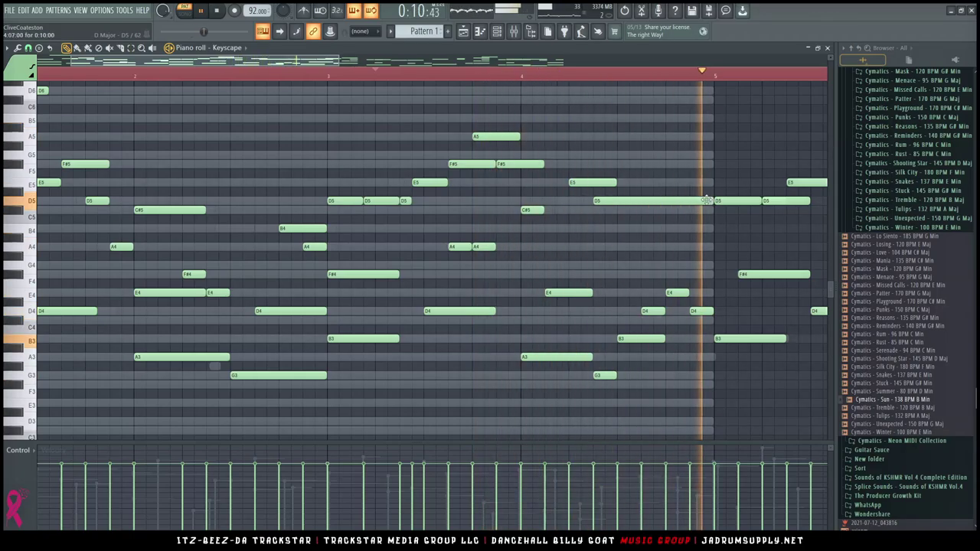
Delete all Keyscape notes from bar 5 to the end of bar 8, keeping the edited first four bars.
scroll(633, 77, down, 4)
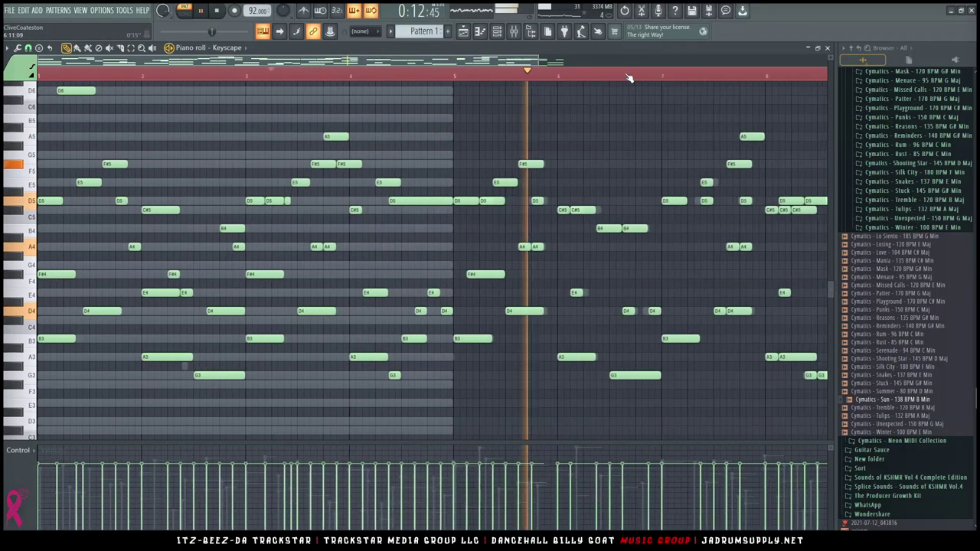
scroll(627, 78, down, 3)
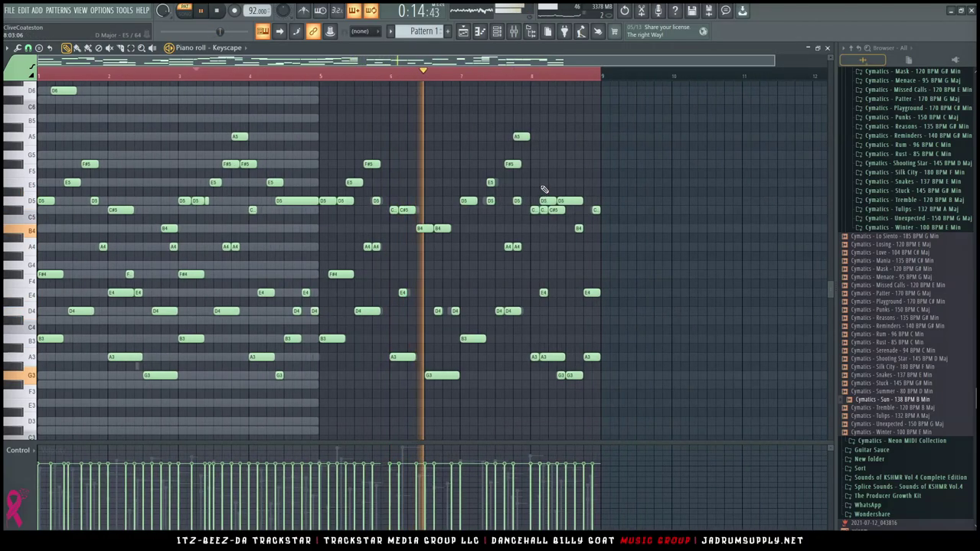
drag(634, 388, 329, 99)
key(space)
key(Delete)
scroll(440, 220, up, 2)
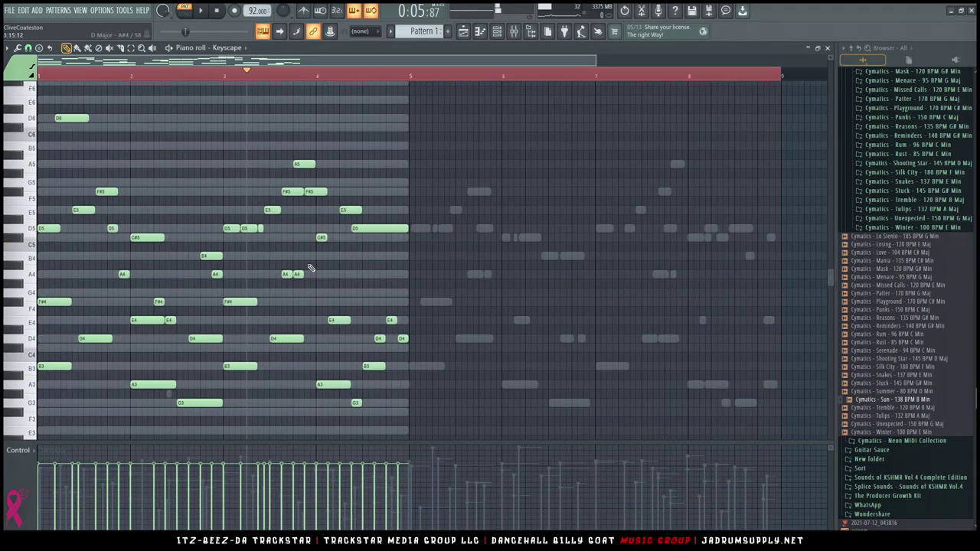
scroll(352, 126, down, 2)
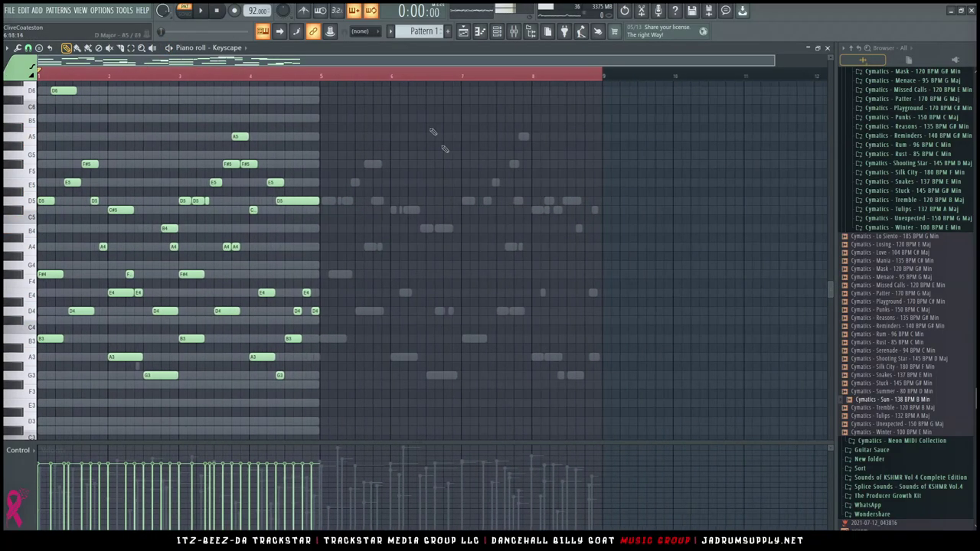
Randomize the velocity levels of all the piano notes with the piano roll randomizer.
scroll(52, 77, up, 4)
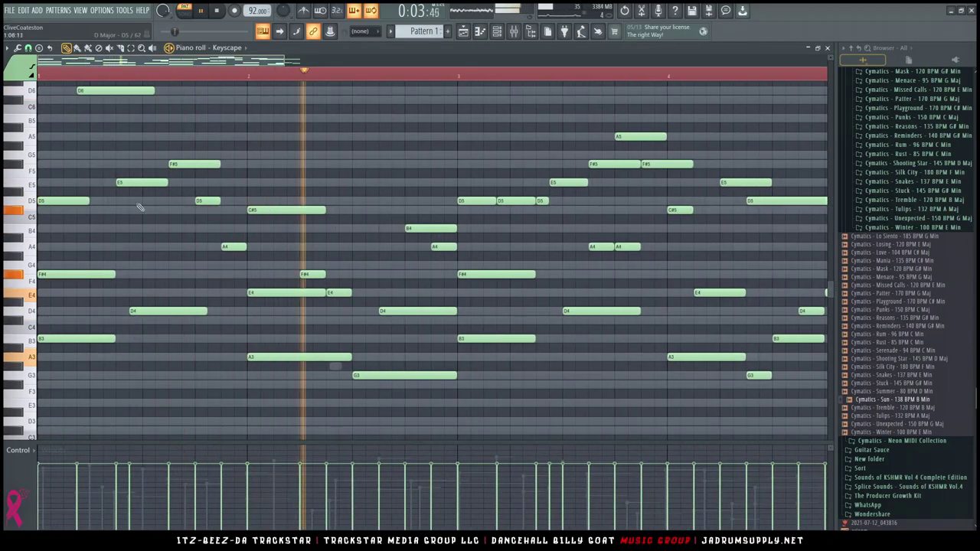
key(alt+r)
drag(470, 314, 470, 344)
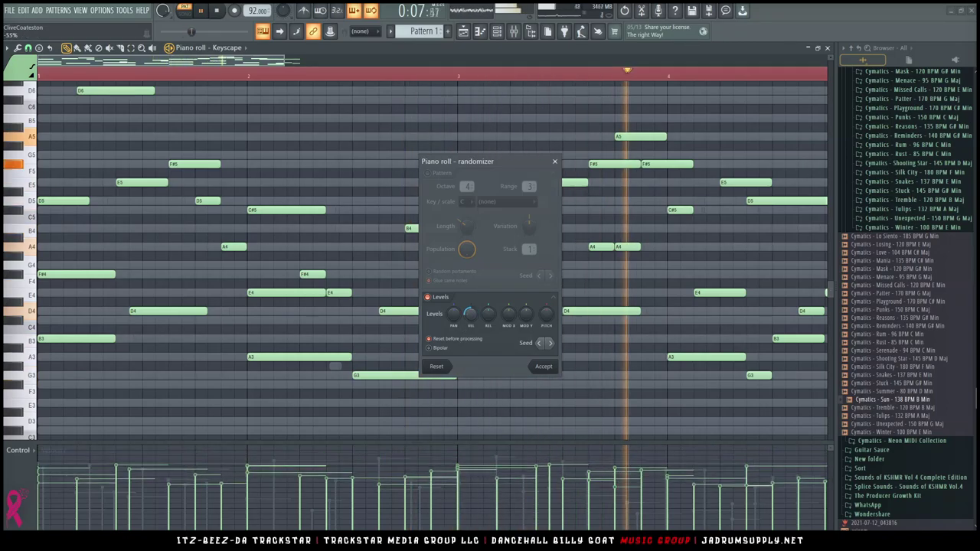
click(541, 367)
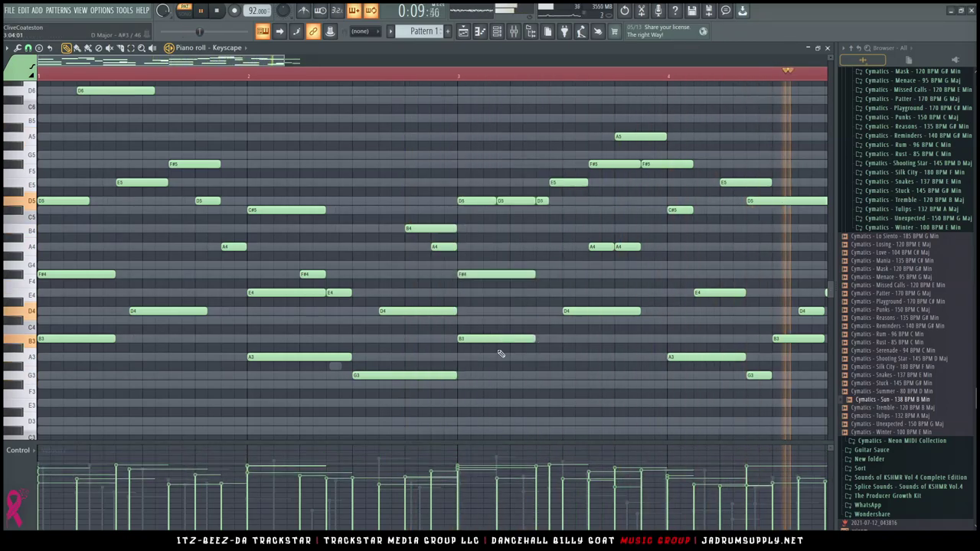
Lower the velocities of all the notes slightly and play the pattern back.
key(ctrl+a)
key(ctrl+d)
key(space)
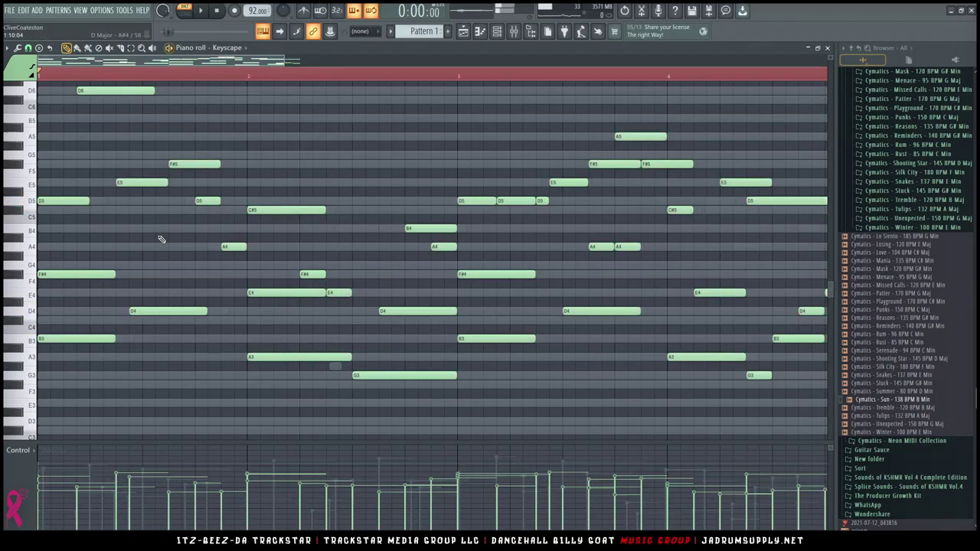
key(space)
ctrl+right_click(61, 294)
key(space)
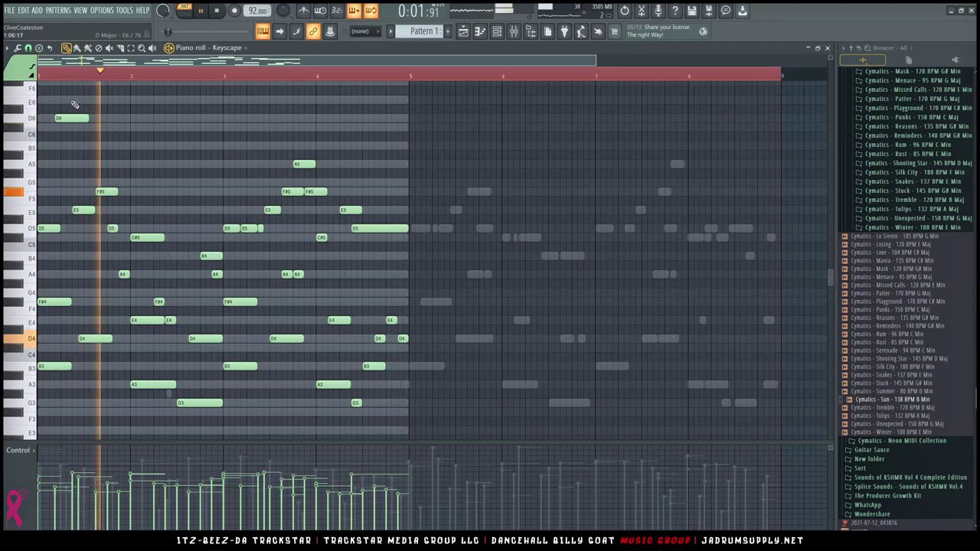
Toggle the mute state of mixer insert 22 and return to the piano roll.
click(515, 33)
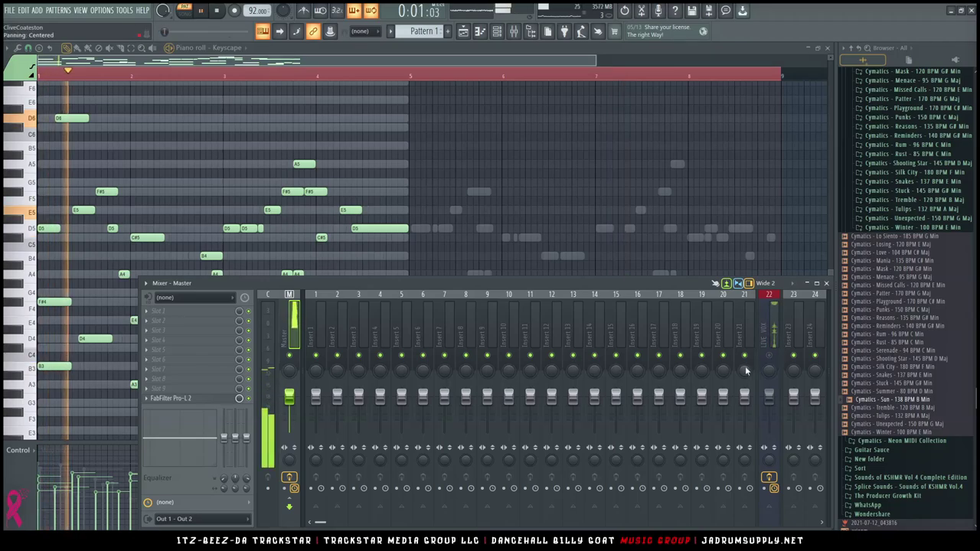
click(769, 356)
key(F9)
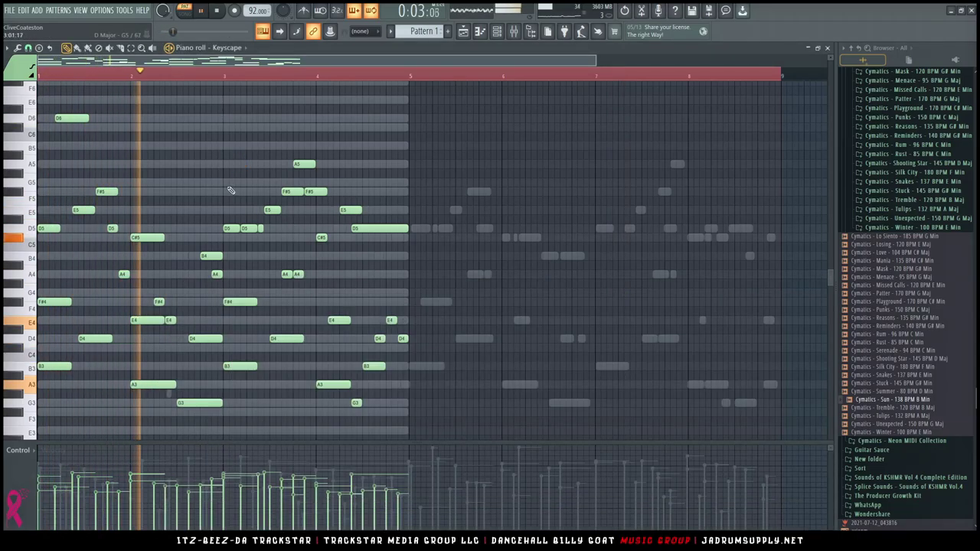
Lower the velocities of the chord opening bar 2 and of the G3, D4 and B4 notes in its second half.
scroll(233, 189, up, 3)
key(space)
key(space)
drag(251, 376, 283, 189)
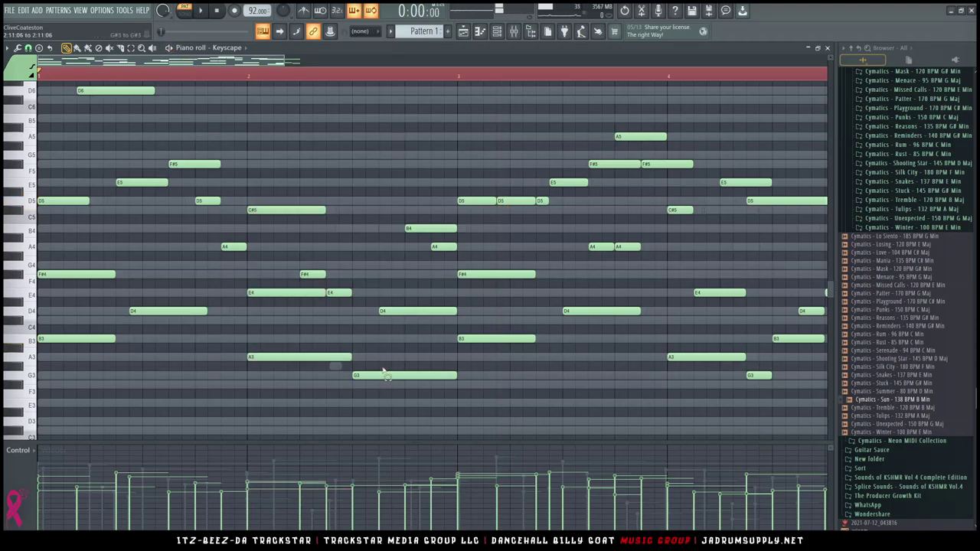
drag(382, 387, 420, 190)
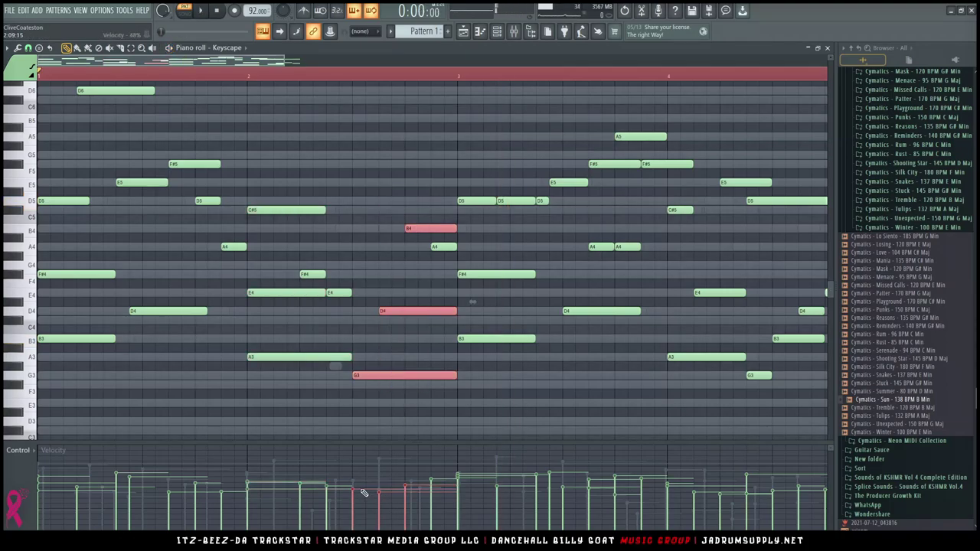
ctrl+click(359, 277)
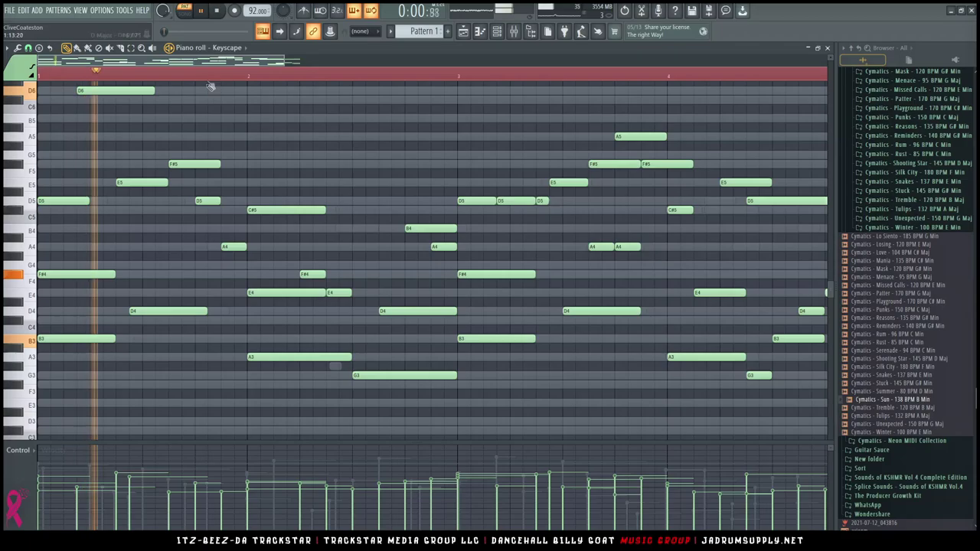
Lower the velocity of the E5 note in bar 1 and clear the selection.
scroll(214, 78, down, 4)
key(space)
drag(70, 184, 86, 203)
key(space)
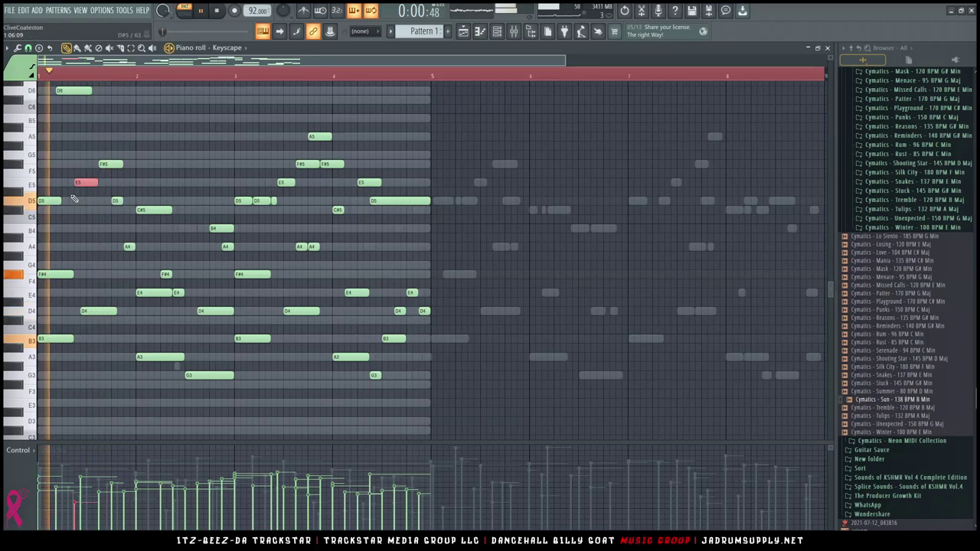
click(100, 323)
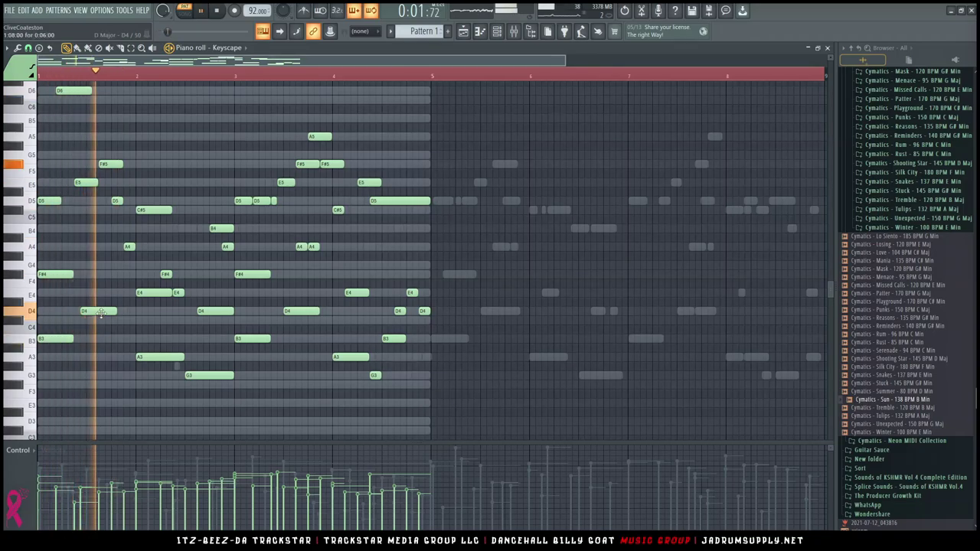
Slice the sustained D4 note in bar 1 into two notes and check the E5 and long D5 notes in bar 4.
drag(99, 297, 99, 315)
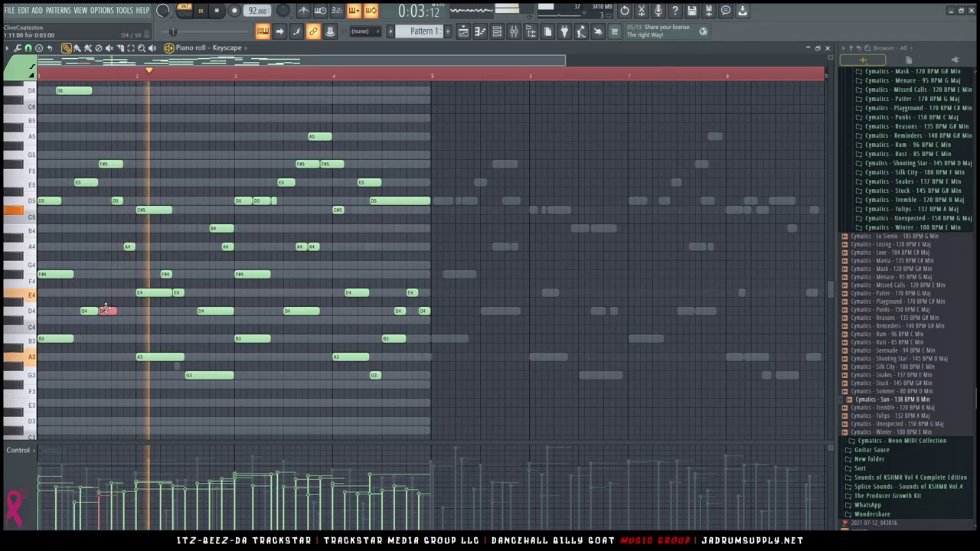
scroll(239, 192, up, 1)
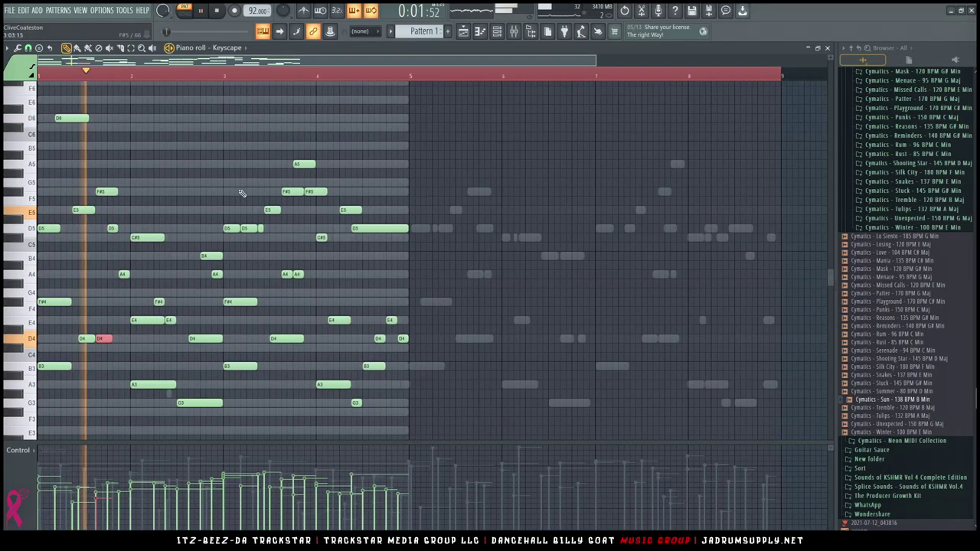
click(86, 339)
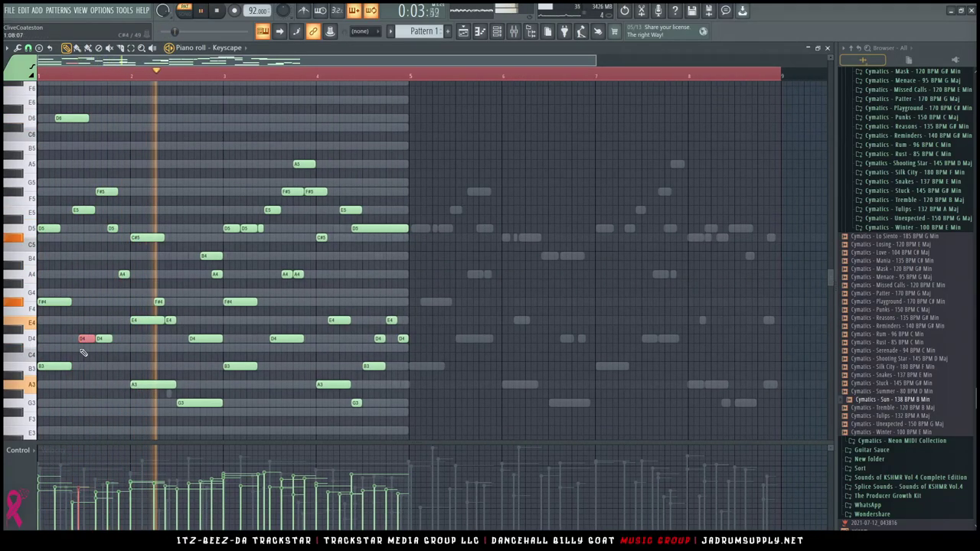
click(106, 339)
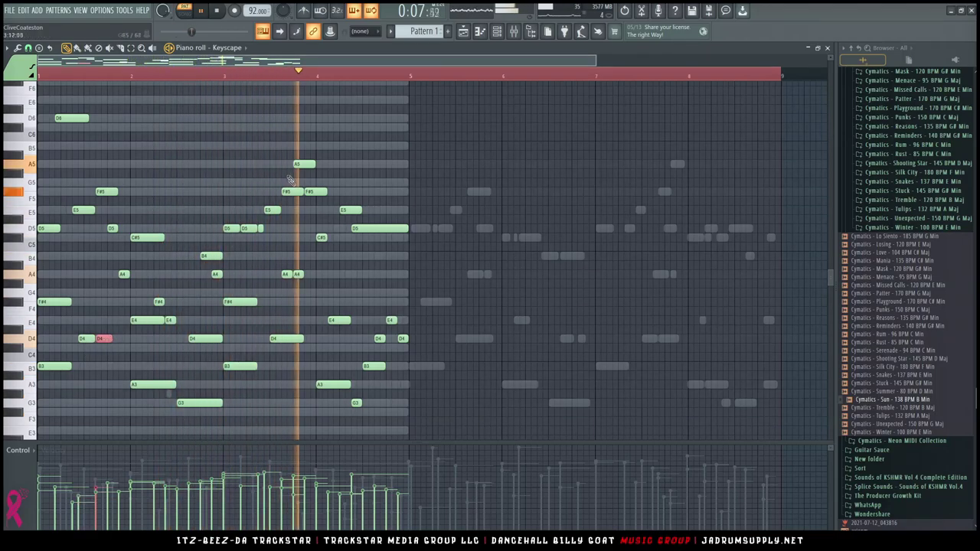
click(345, 209)
click(354, 228)
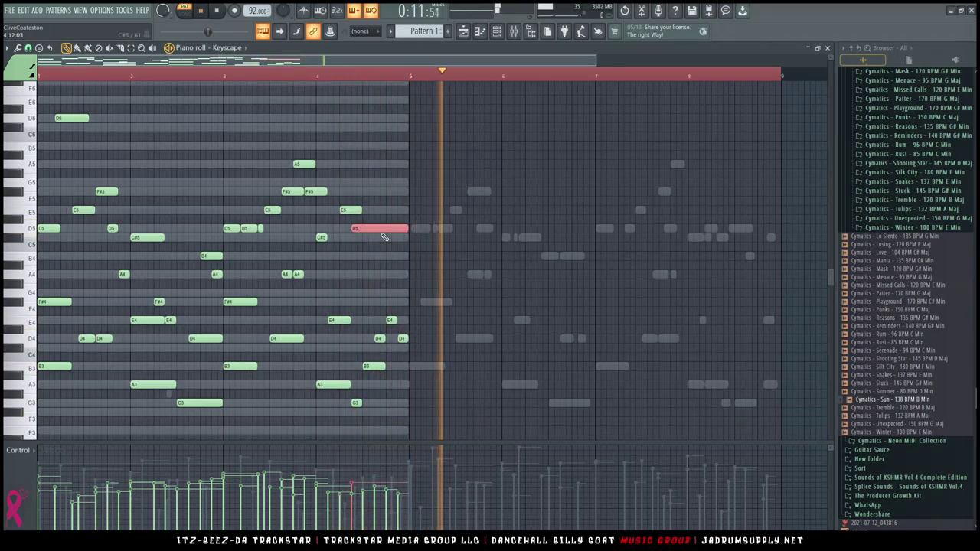
Clear the note selection and duplicate the four-bar Keyscape part into bars 5 to 8.
right_click(490, 177)
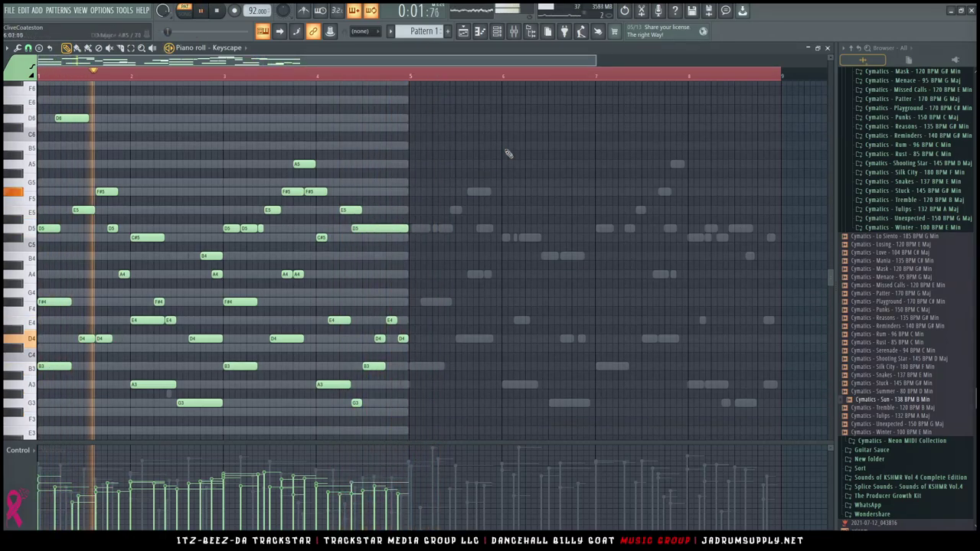
click(497, 32)
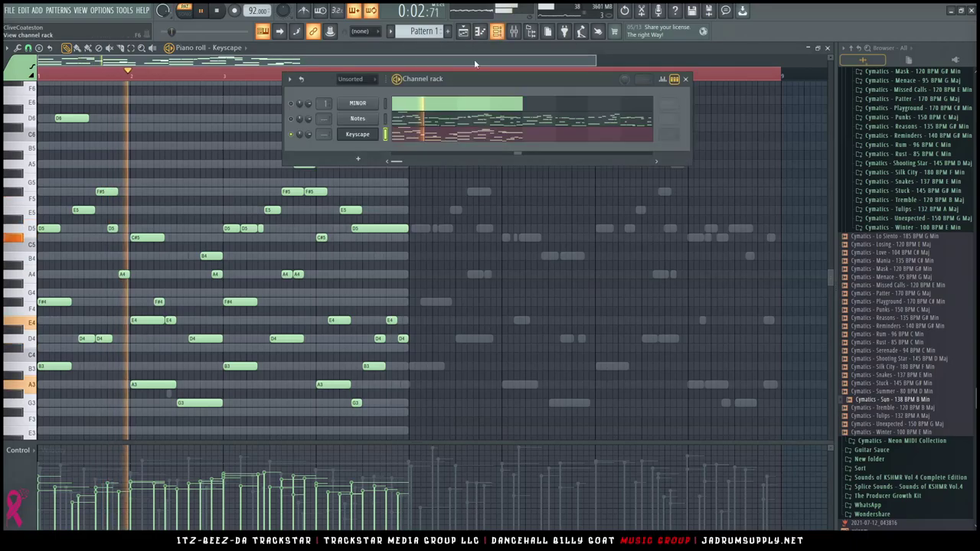
click(442, 138)
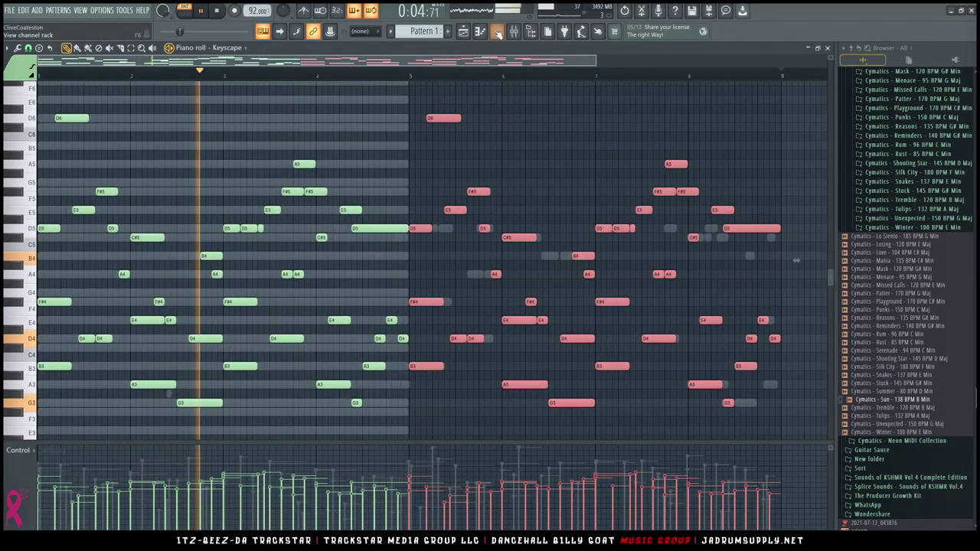
Open the Keyscape instrument and load the LA Custom C7 - Soft Pop patch.
click(497, 34)
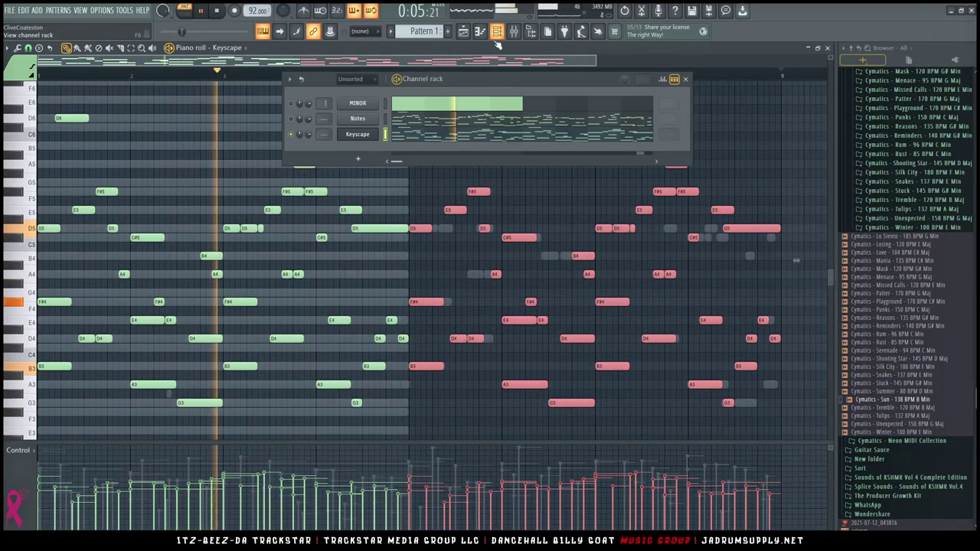
click(354, 135)
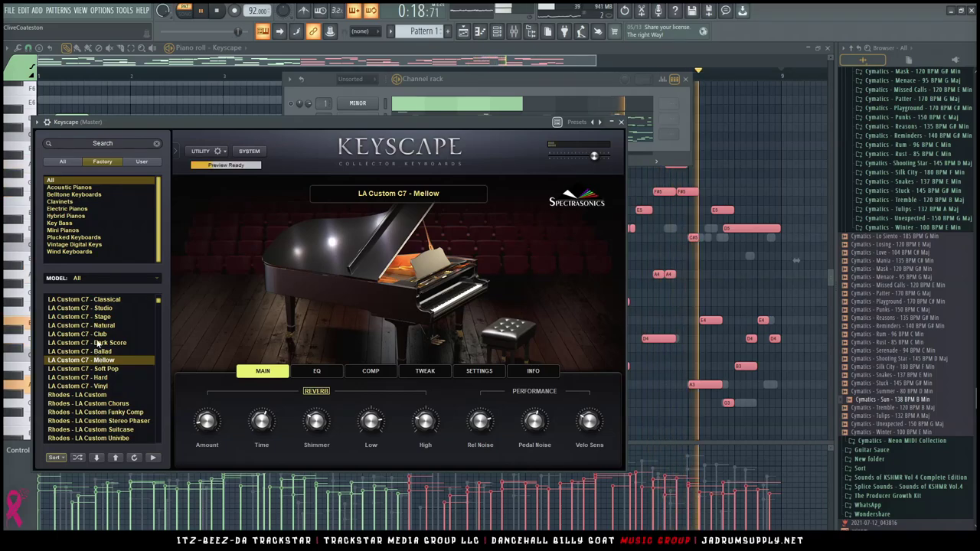
scroll(97, 350, down, 2)
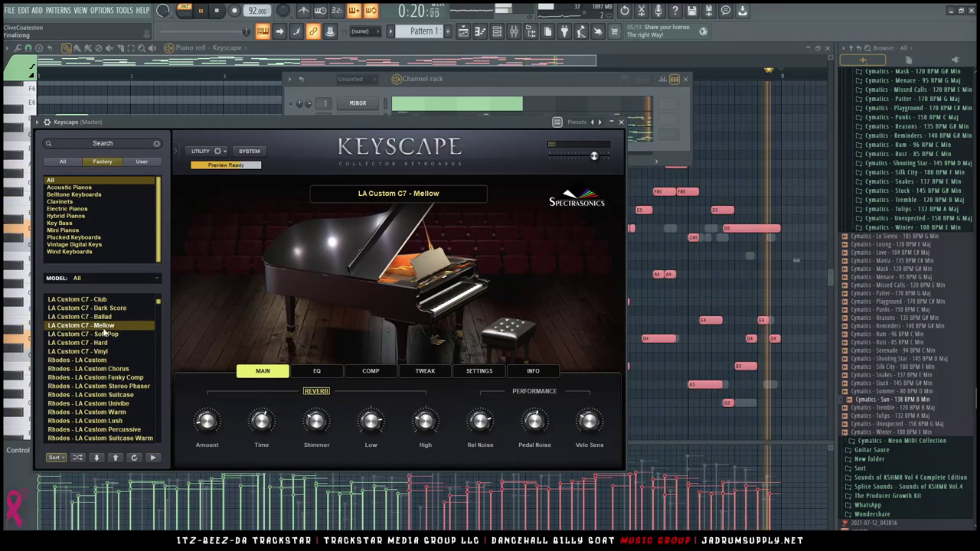
click(100, 335)
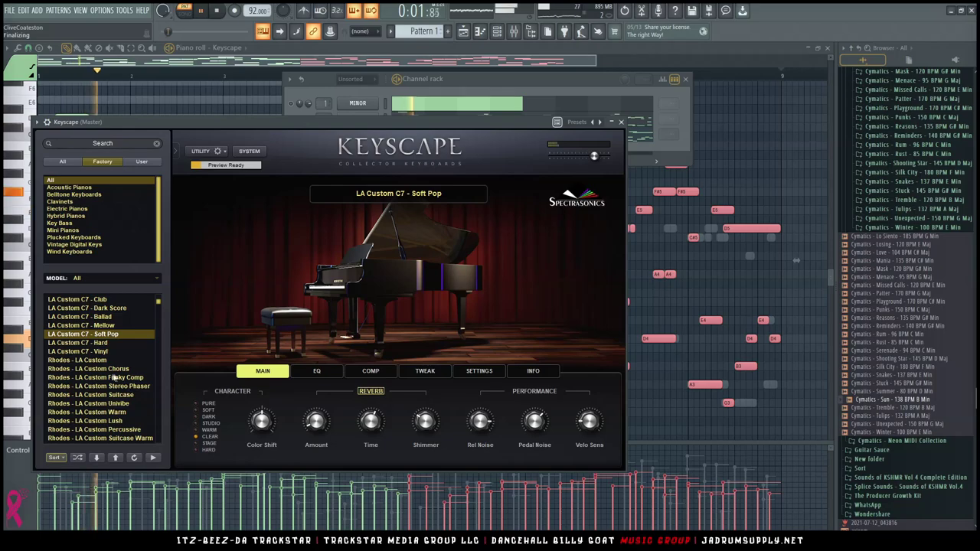
Audition the Rhodes - LA Custom Retro Trem and Clavinet C - Cry Baby patches in Keyscape.
scroll(111, 375, down, 3)
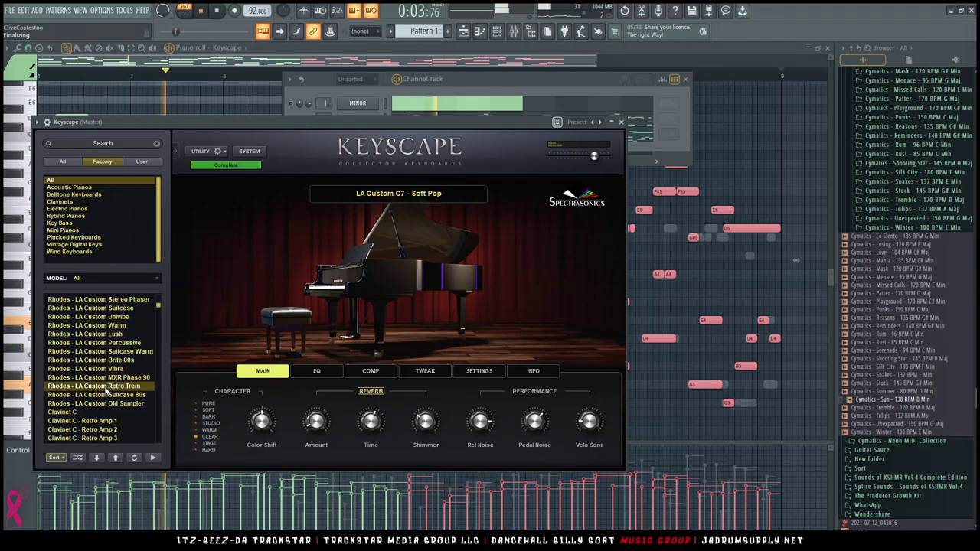
click(105, 386)
scroll(108, 387, down, 5)
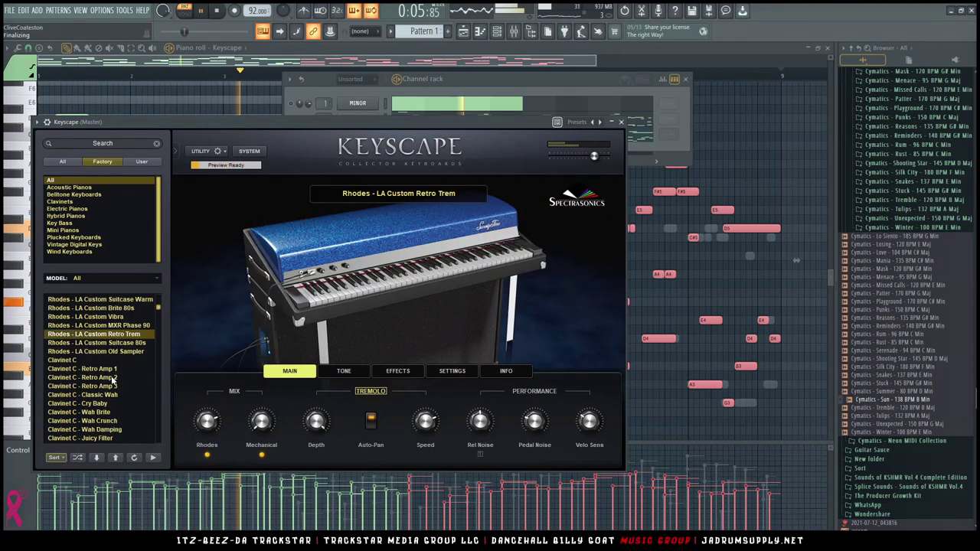
click(92, 369)
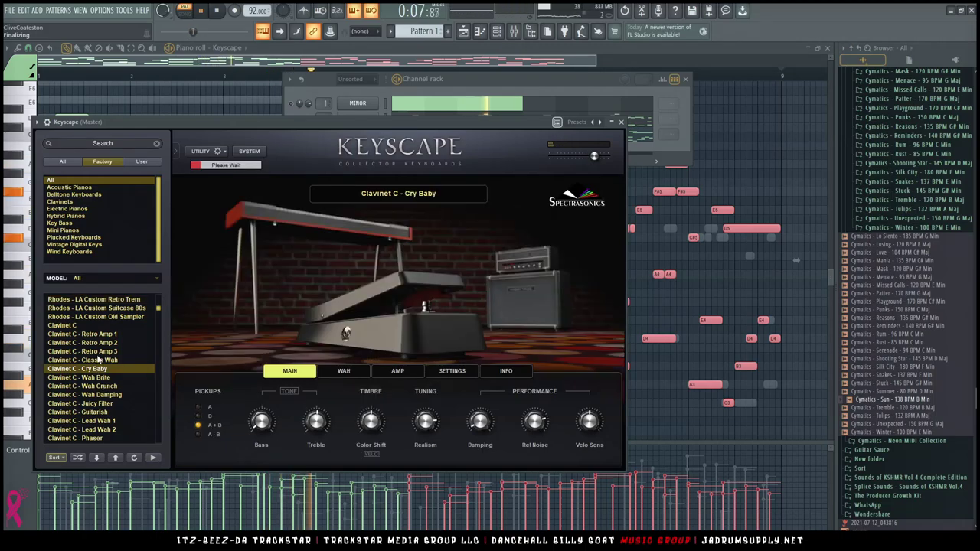
Load the Wing Upright - Lonely Basement patch and close the Keyscape window.
scroll(104, 363, down, 2)
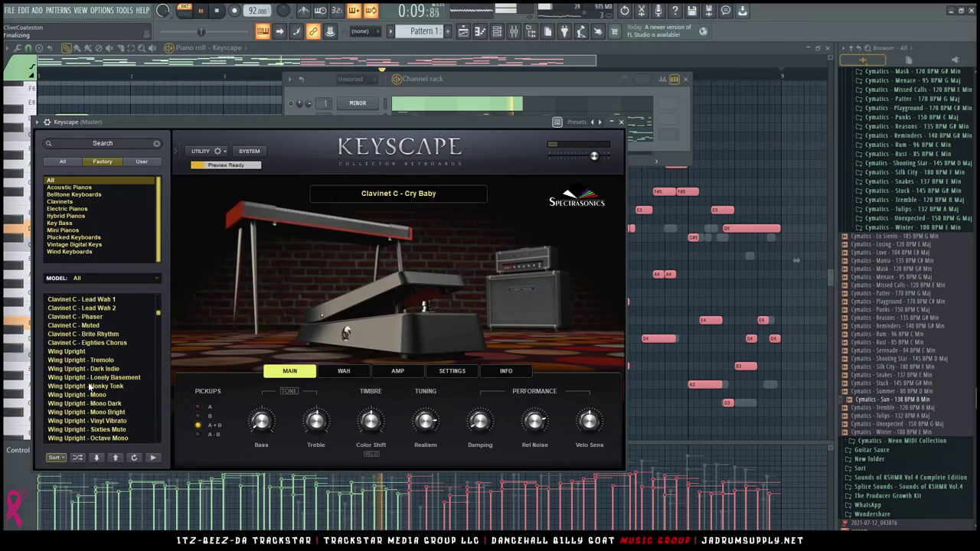
click(92, 386)
click(102, 379)
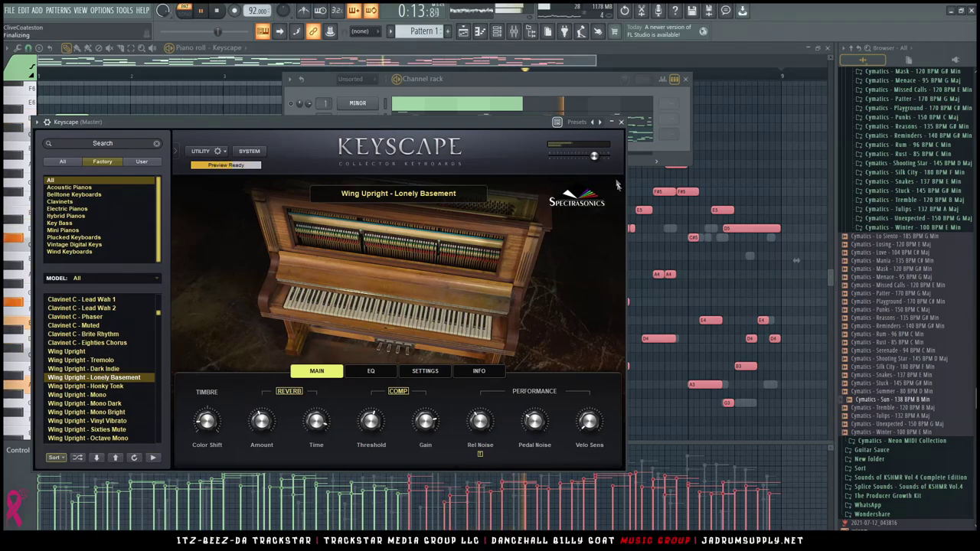
click(623, 123)
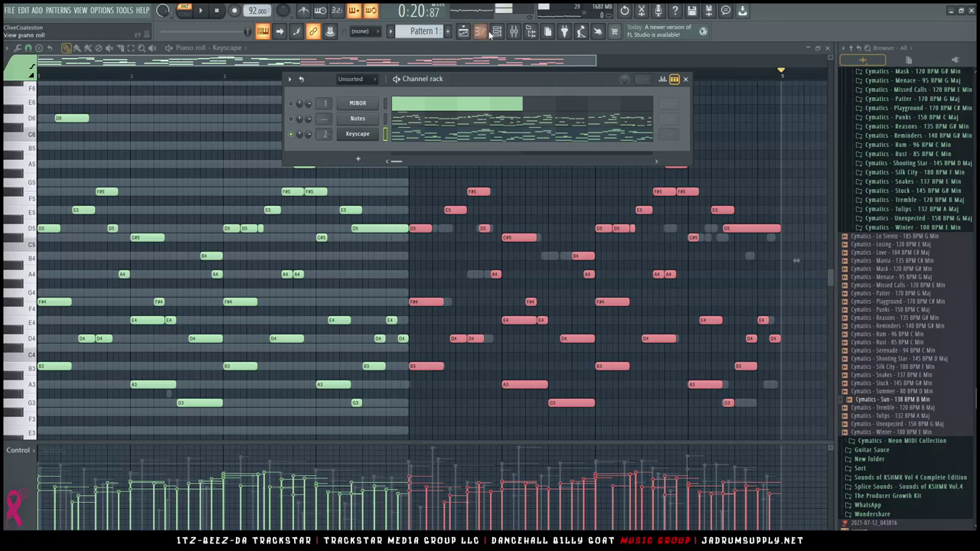
Load Excite Audio's Lifeline Expanse into the first effect slot of mixer insert 2.
click(513, 31)
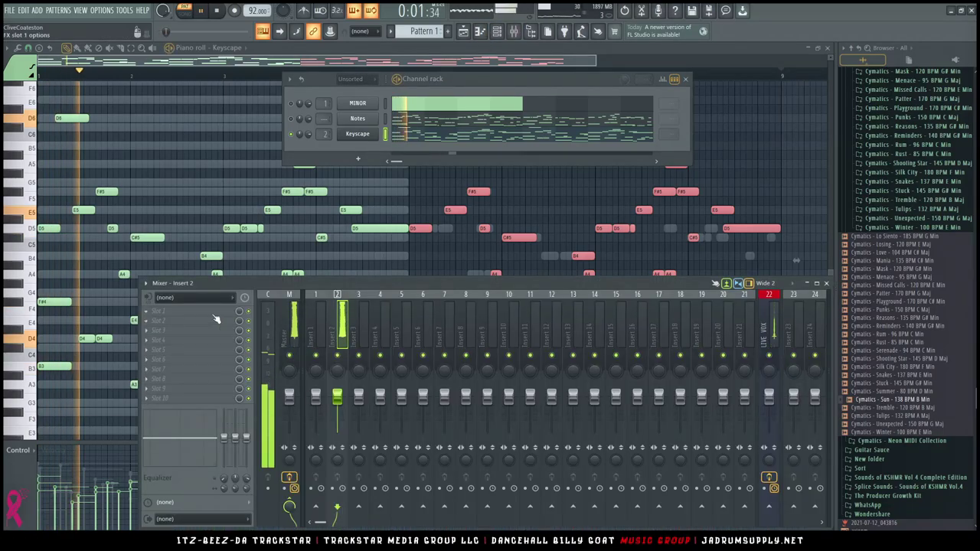
click(191, 311)
mouse_move(370, 114)
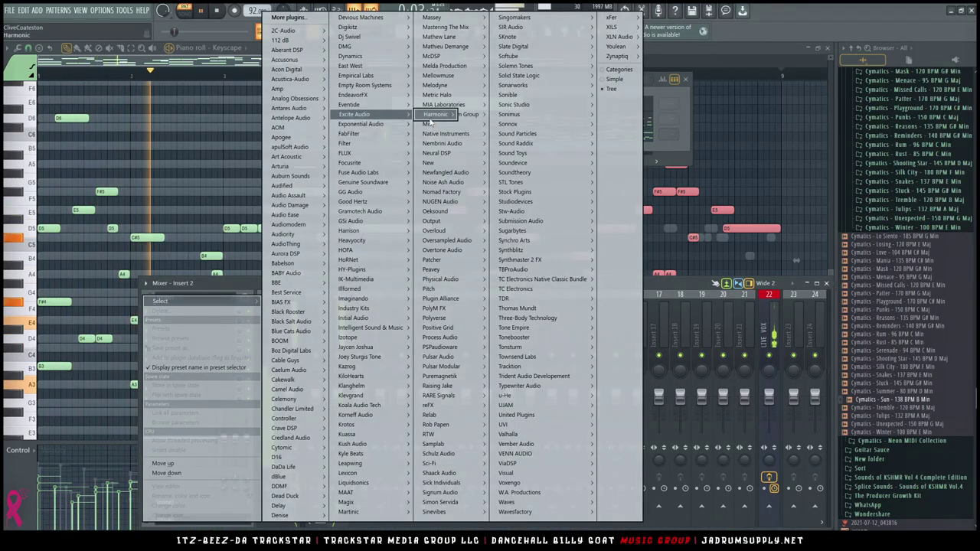
mouse_move(436, 114)
click(484, 124)
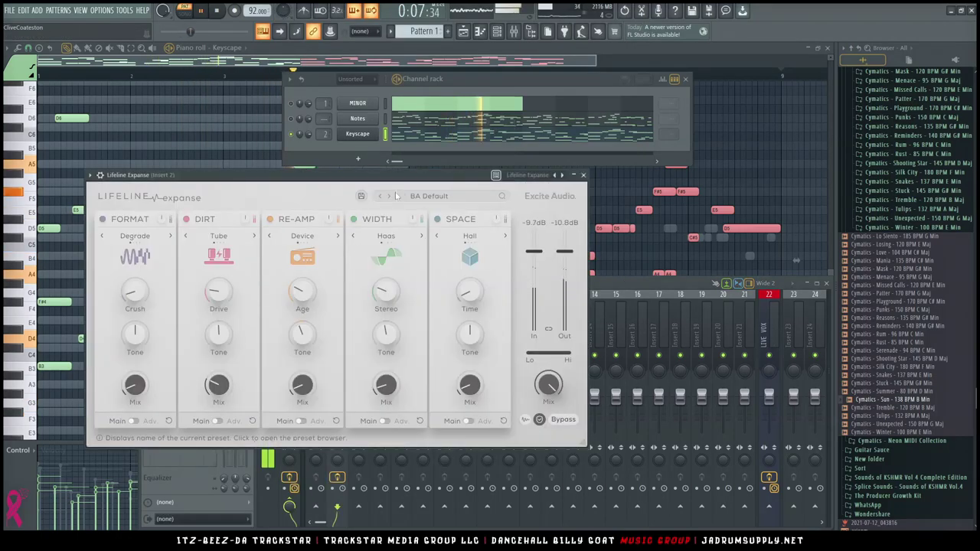
Audition the Lifeline Expanse presets BA Close Mic, BUS Drum Bus Push and BUS Live Room A.
click(432, 197)
click(438, 232)
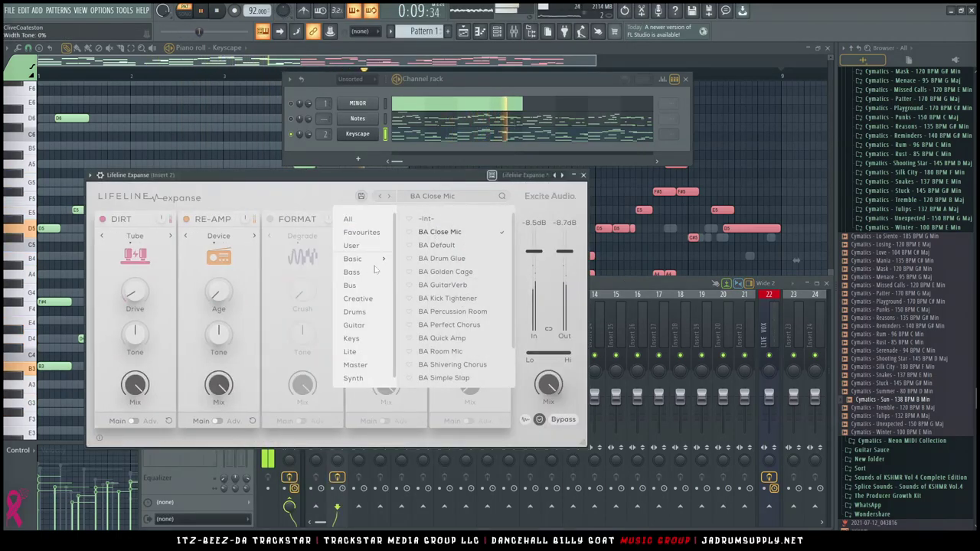
click(361, 285)
click(452, 285)
click(447, 298)
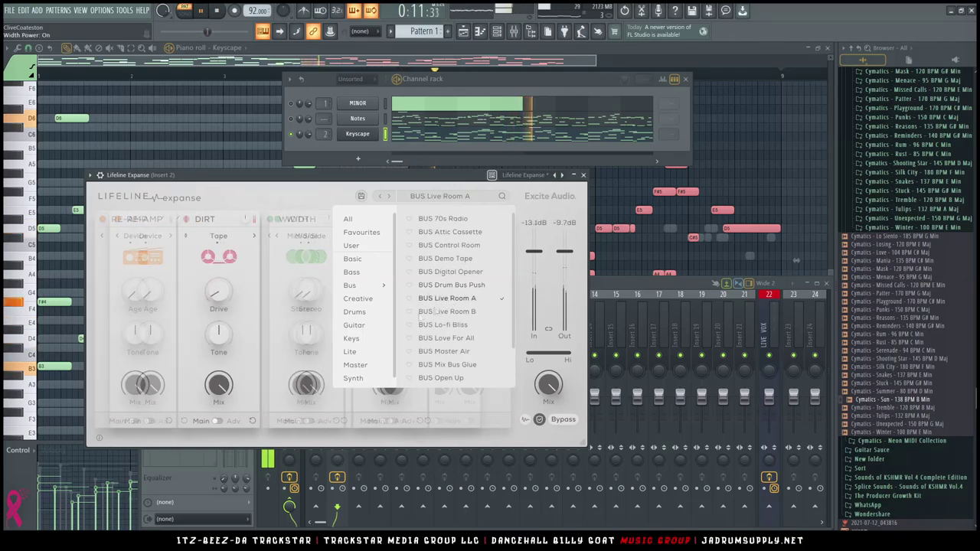
Load the guitar preset GTR Cleanish Character in Lifeline Expanse and close the effect window.
click(356, 312)
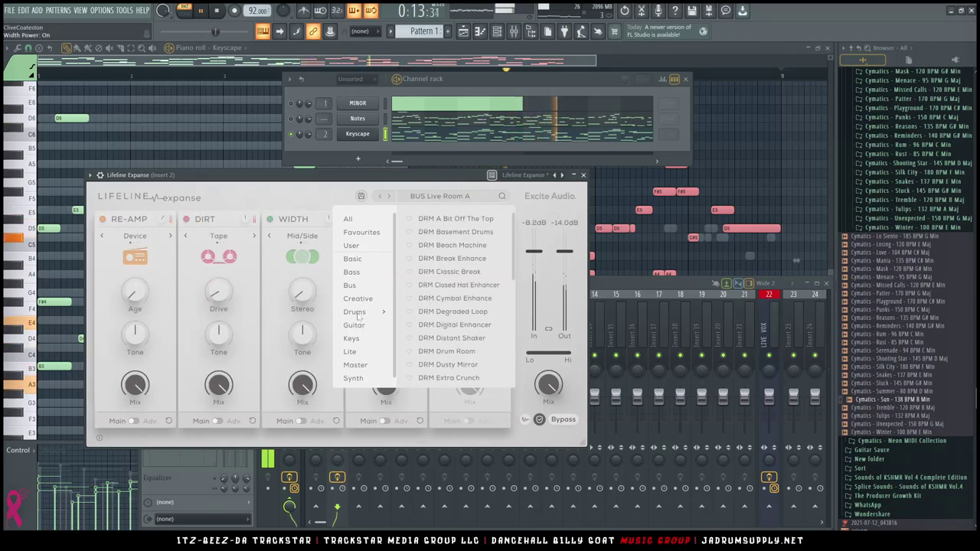
click(358, 325)
click(450, 324)
click(457, 271)
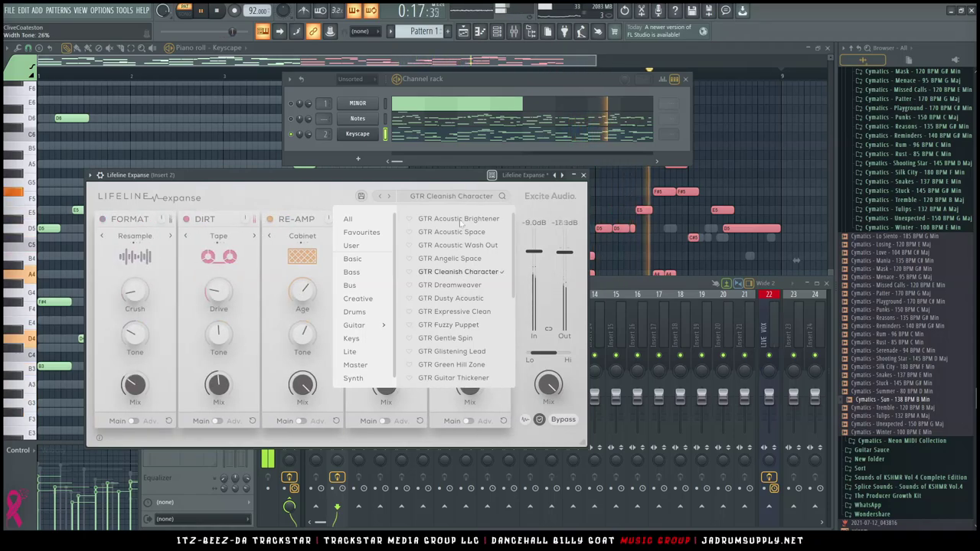
click(583, 175)
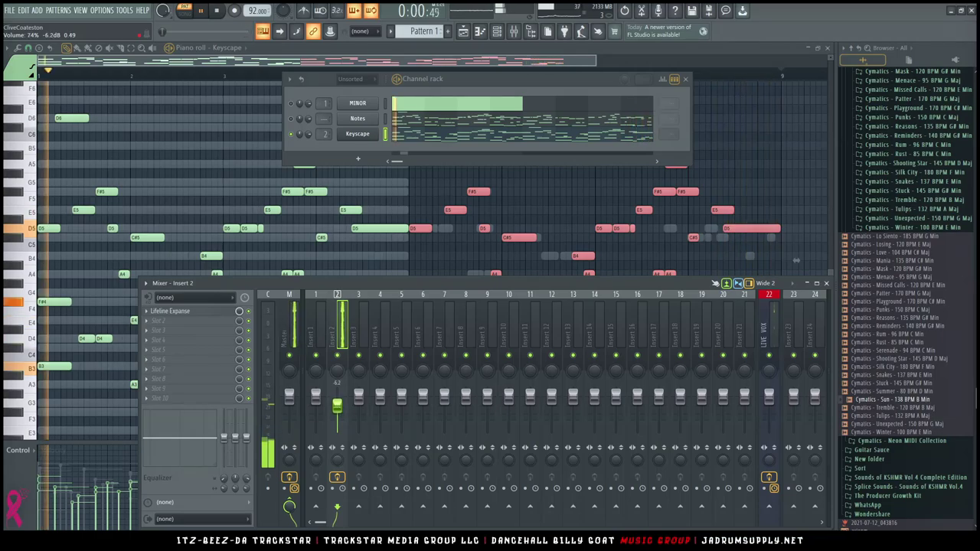
Place Pattern 1 at bar 1 on Track 2 of the playlist, below the guitar loop.
click(463, 31)
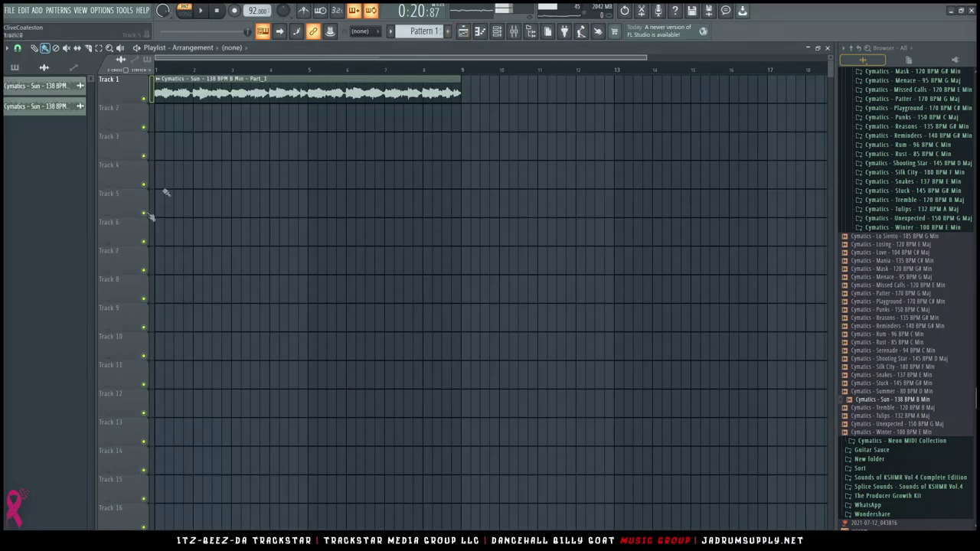
click(163, 117)
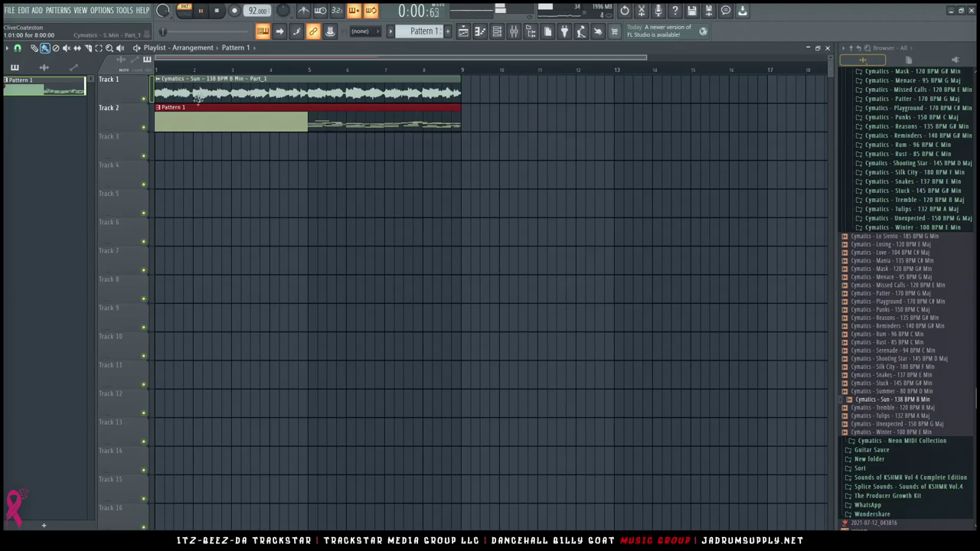
key(F6)
Play the arrangement in song mode and slightly lower the channel volume of the Cymatics Sun audio clip.
key(space)
double_click(230, 80)
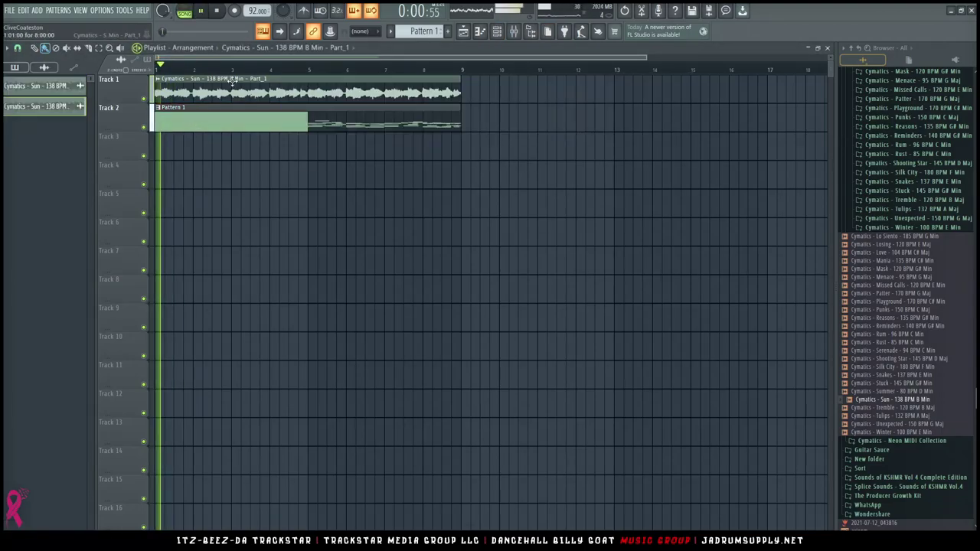
drag(269, 165, 270, 173)
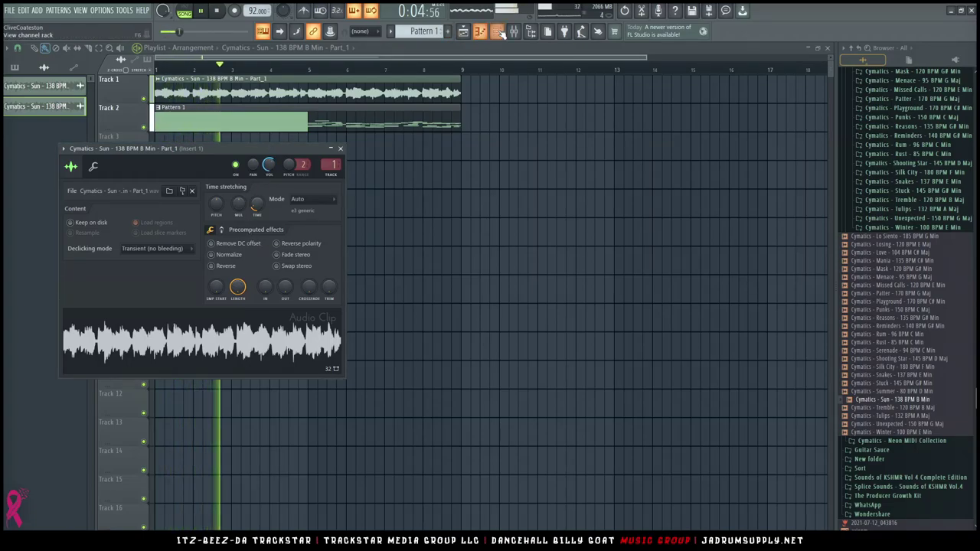
Raise the volume of mixer insert 2 to about -5.5 dB.
key(F6)
scroll(370, 82, down, 1)
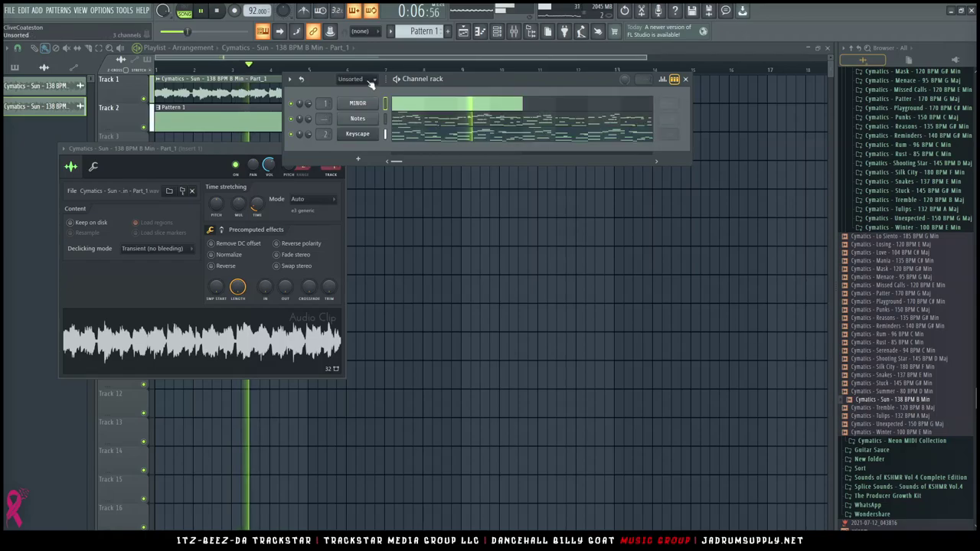
click(514, 33)
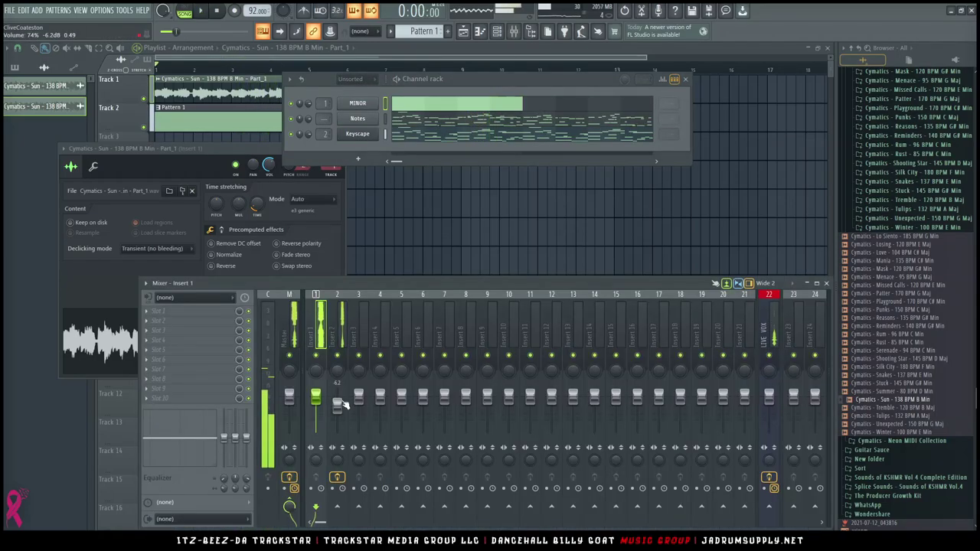
click(339, 401)
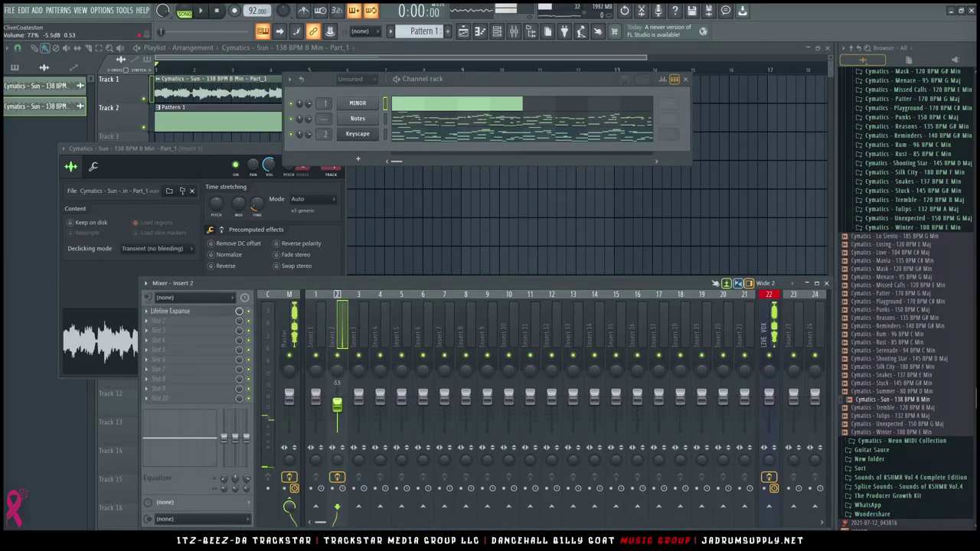
Add the ValhallaPlate reverb to an empty effect slot on mixer insert 2.
click(197, 353)
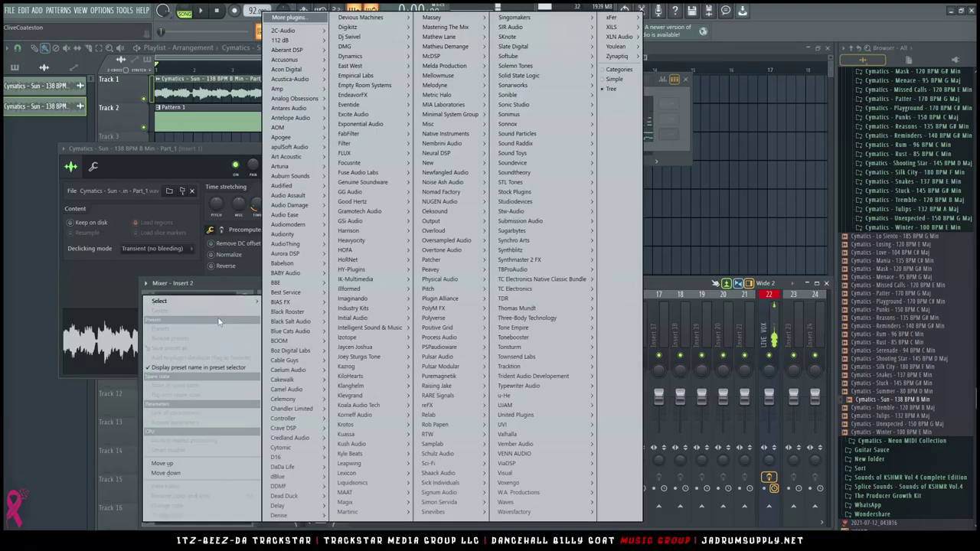
mouse_move(509, 434)
mouse_move(616, 453)
click(676, 453)
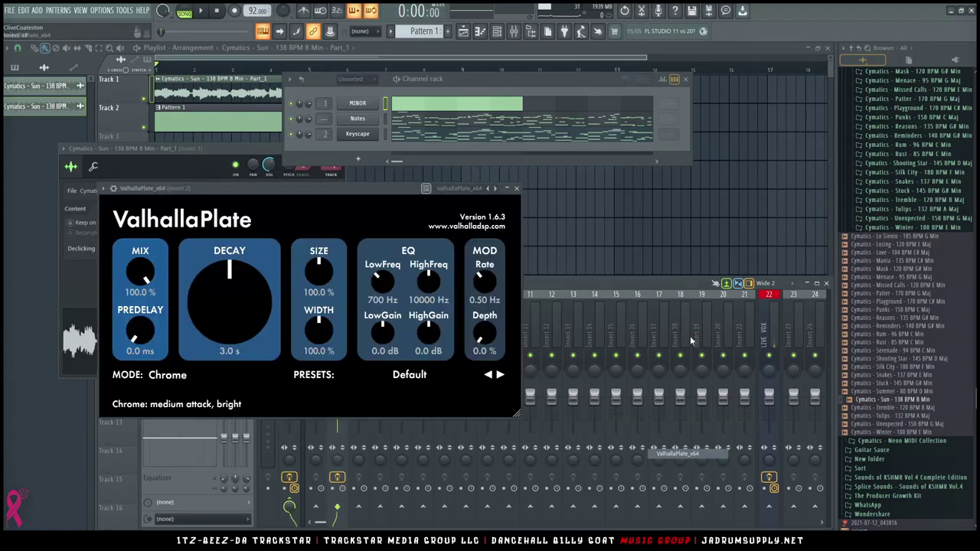
Set ValhallaPlate on insert 2 to Steel mode with a 4.2 s decay and reduce its mix to about 23%.
click(768, 356)
drag(324, 189, 431, 158)
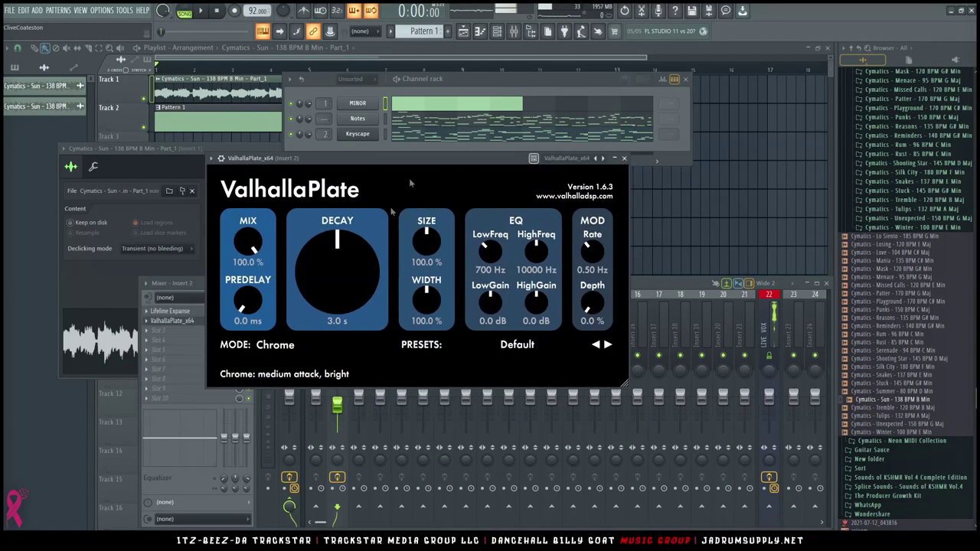
drag(343, 277, 345, 269)
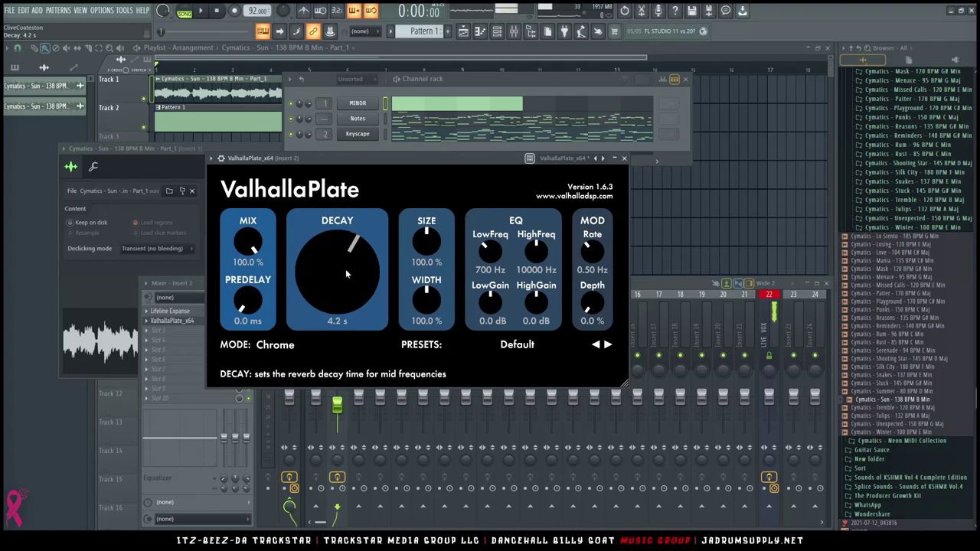
click(274, 344)
click(274, 373)
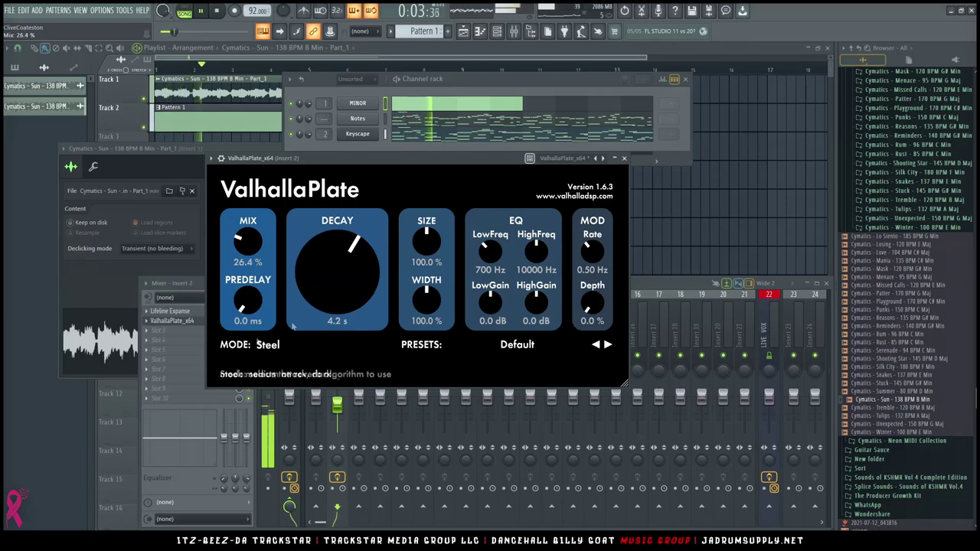
drag(300, 119, 299, 120)
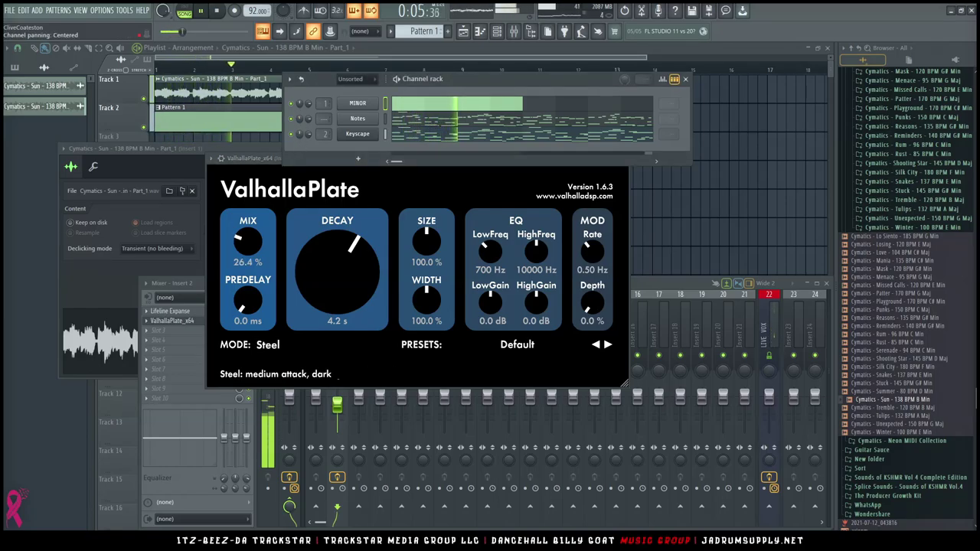
click(257, 242)
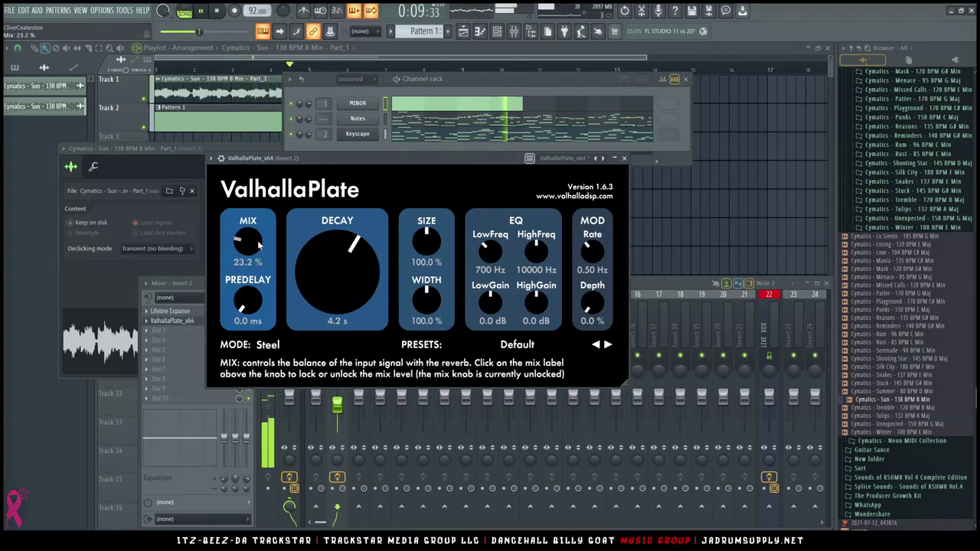
click(504, 91)
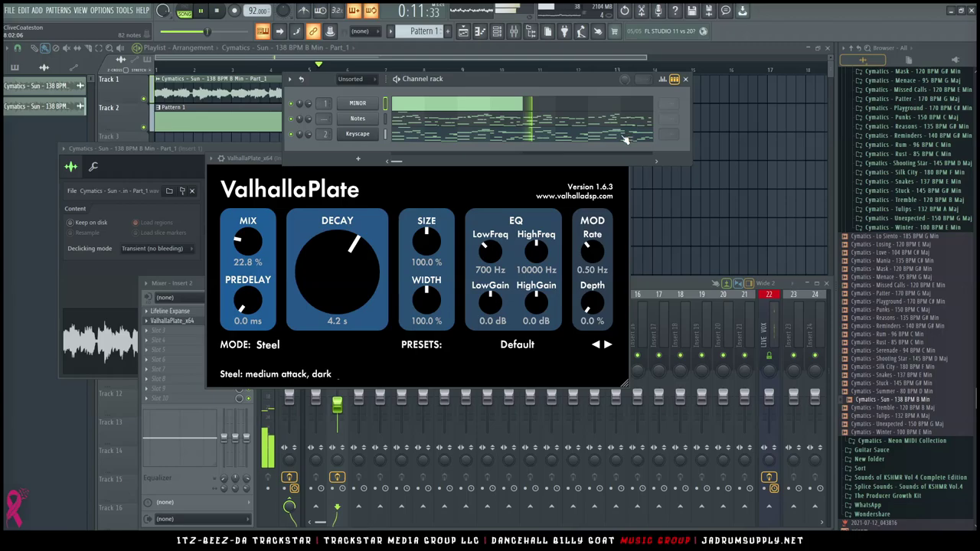
Clear the open plugin and mixer windows, stop playback and add a Nexus 3 instrument to the channel rack.
click(767, 144)
click(497, 32)
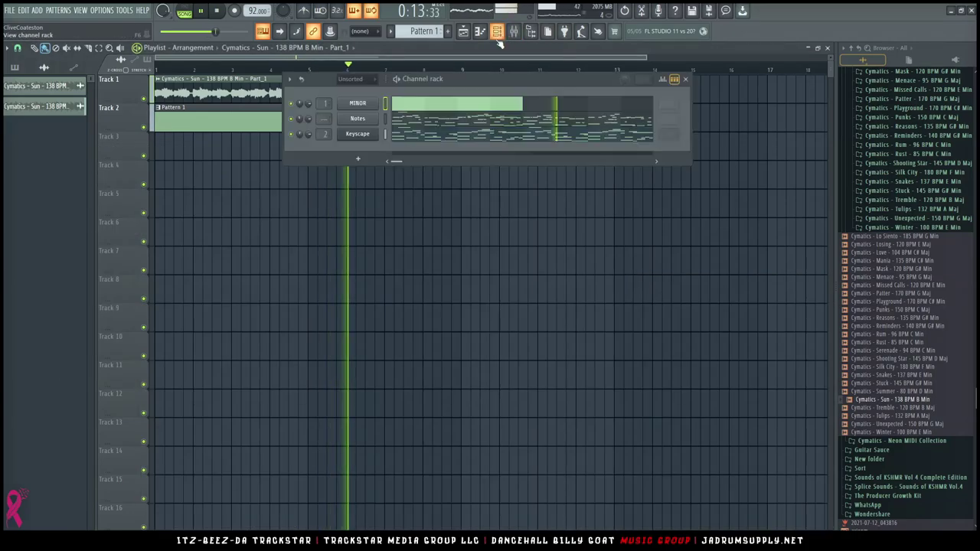
click(512, 124)
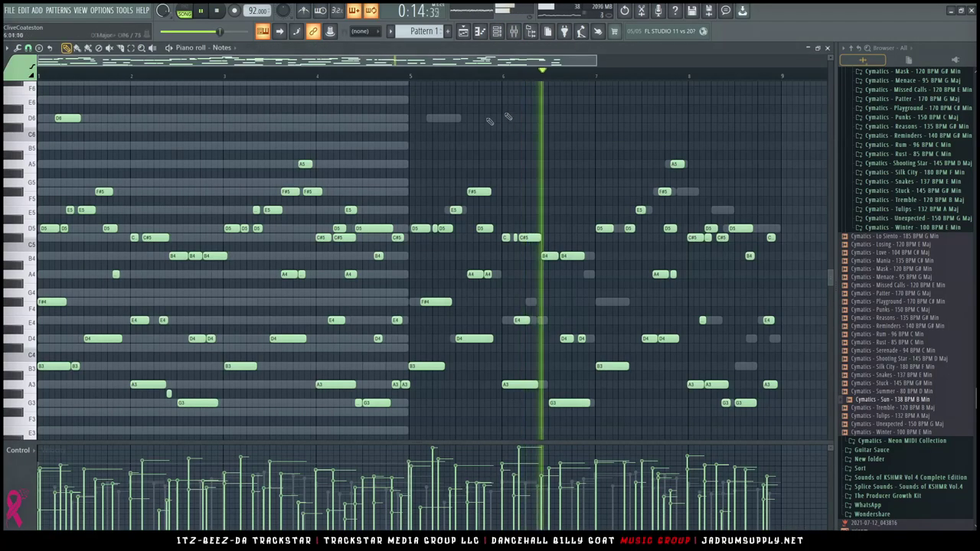
click(499, 31)
key(space)
click(366, 161)
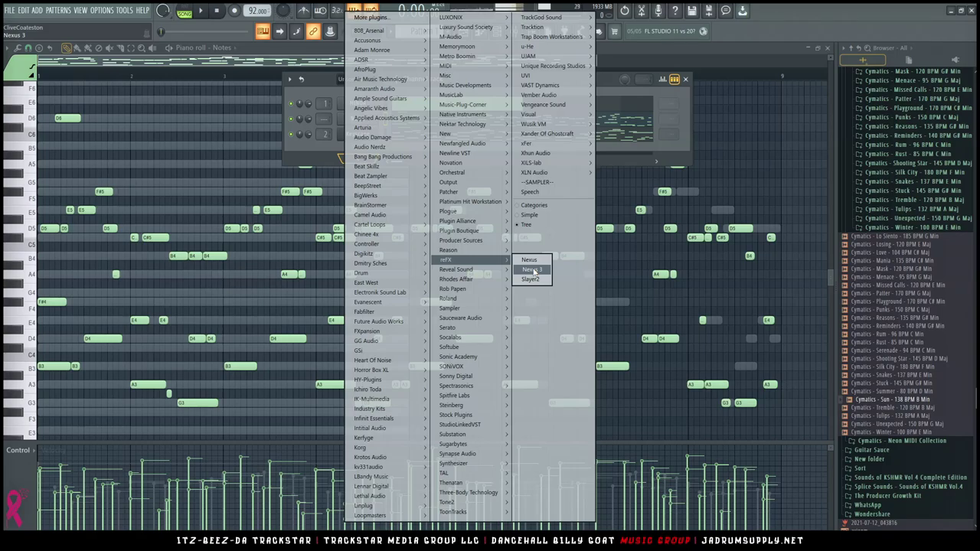
click(534, 270)
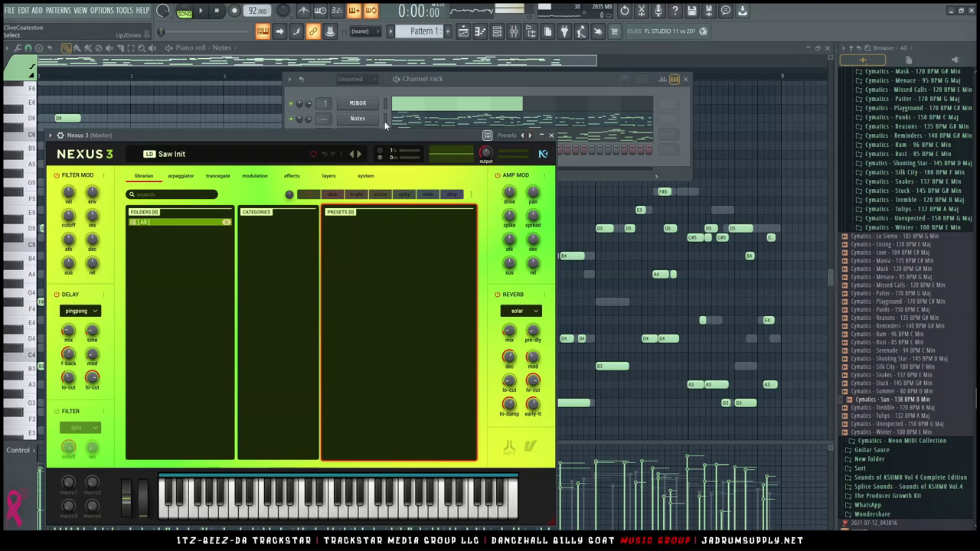
Remove the notes from the Notes channel and copy the Keyscape channel's notes into the Nexus 3 channel.
click(385, 125)
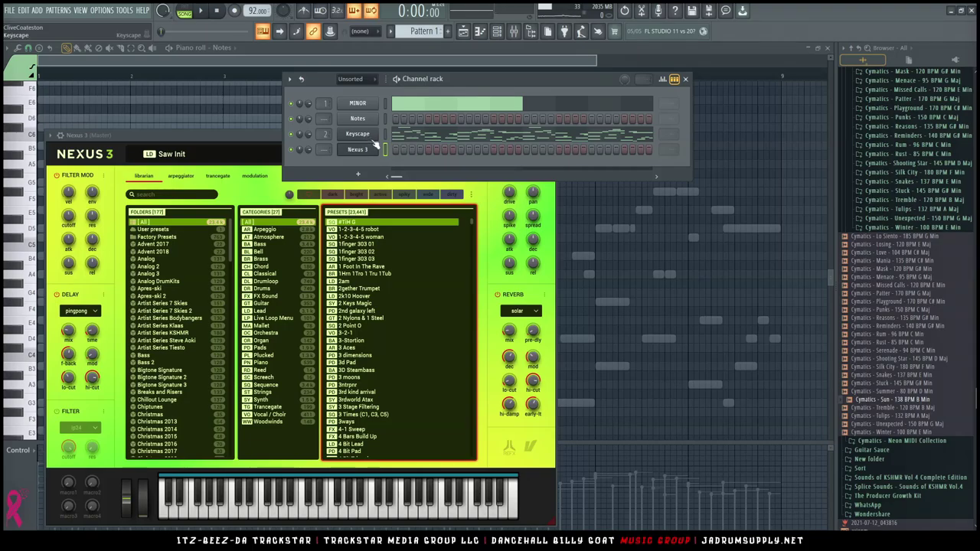
click(375, 135)
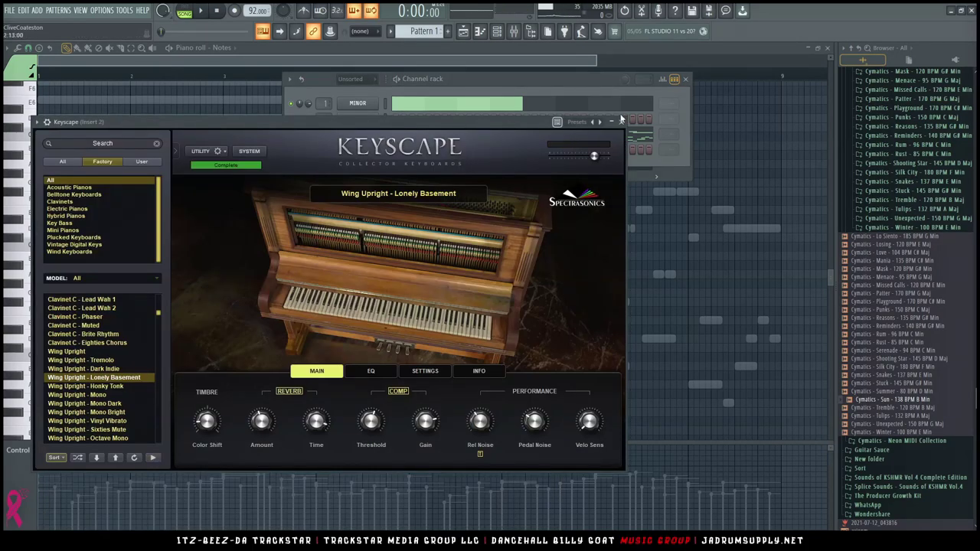
click(620, 121)
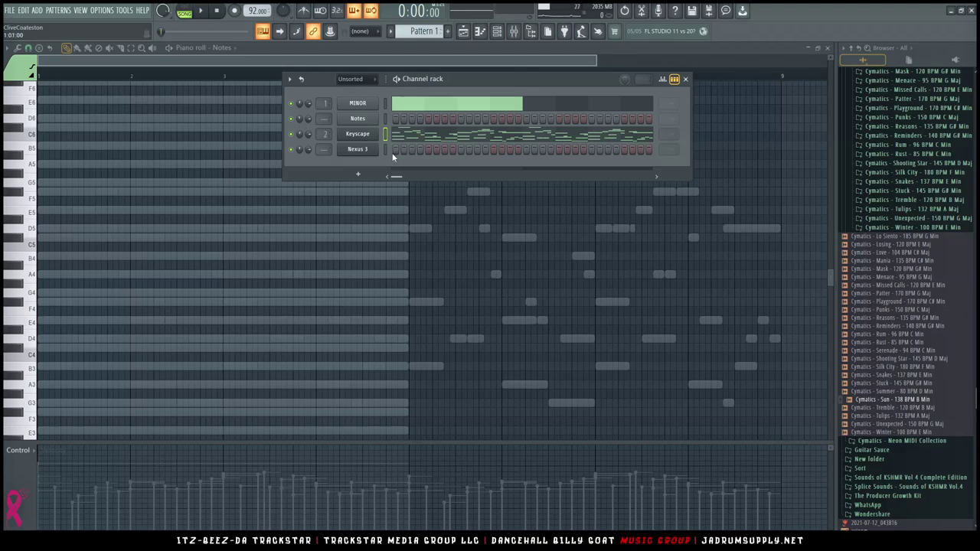
key(ctrl+v)
Check the Keyscape patch name and rename the Keyscape channel to "Lonely Basement".
click(354, 136)
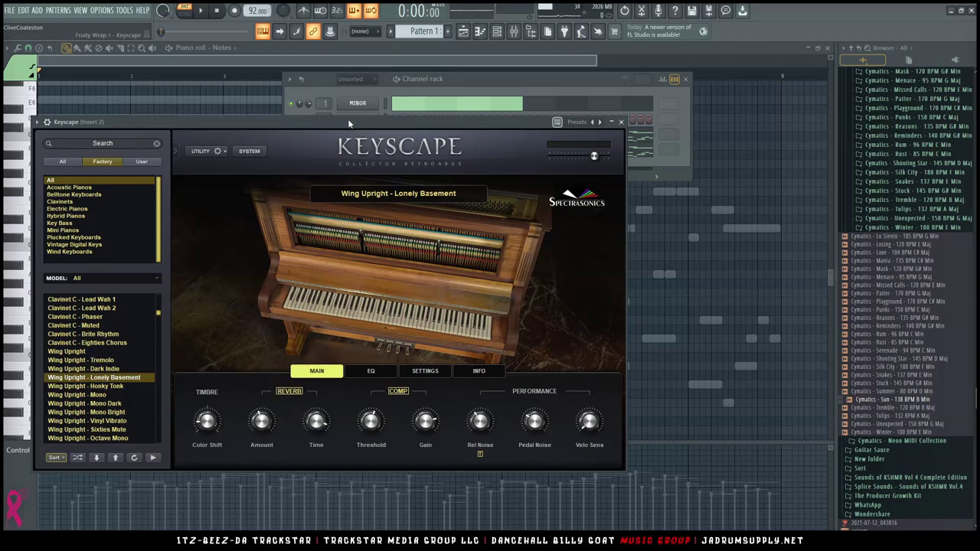
drag(348, 118, 418, 173)
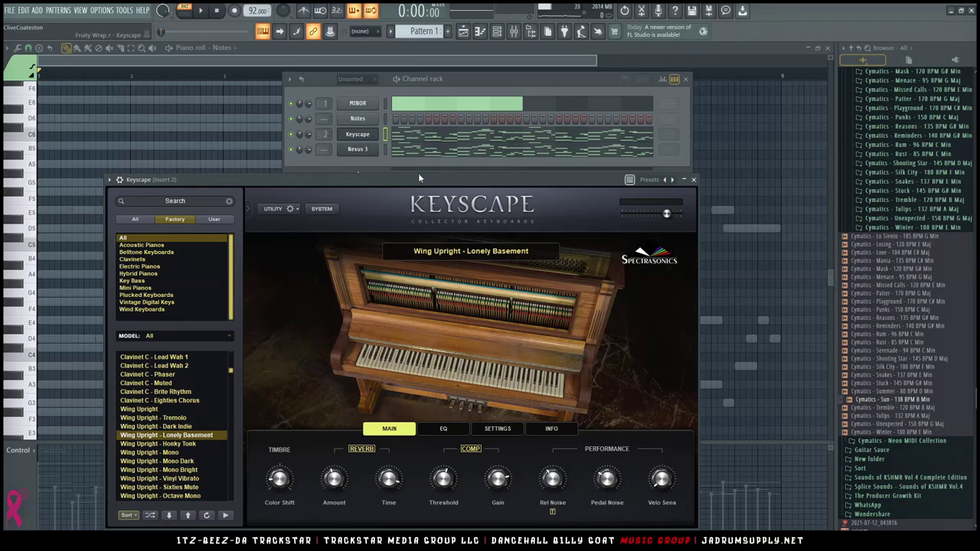
click(366, 134)
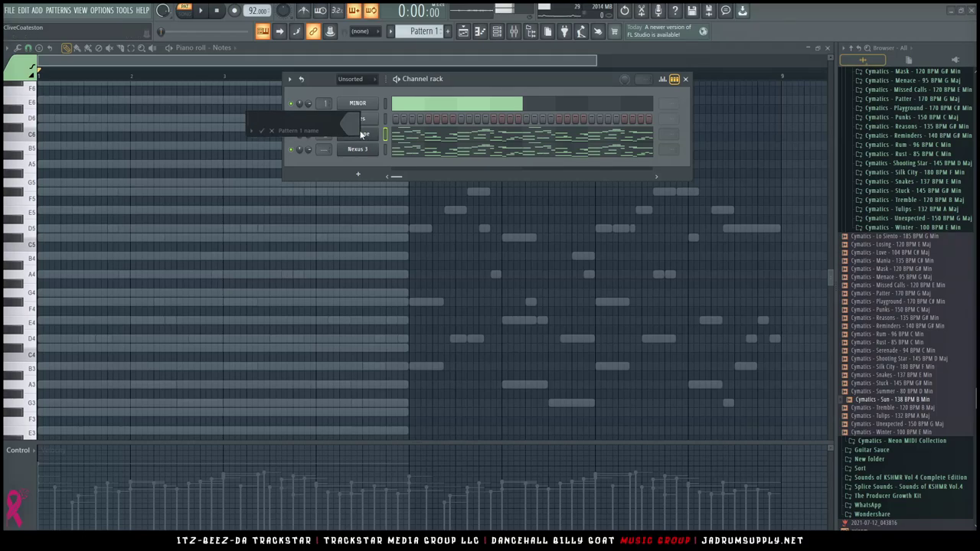
right_click(359, 134)
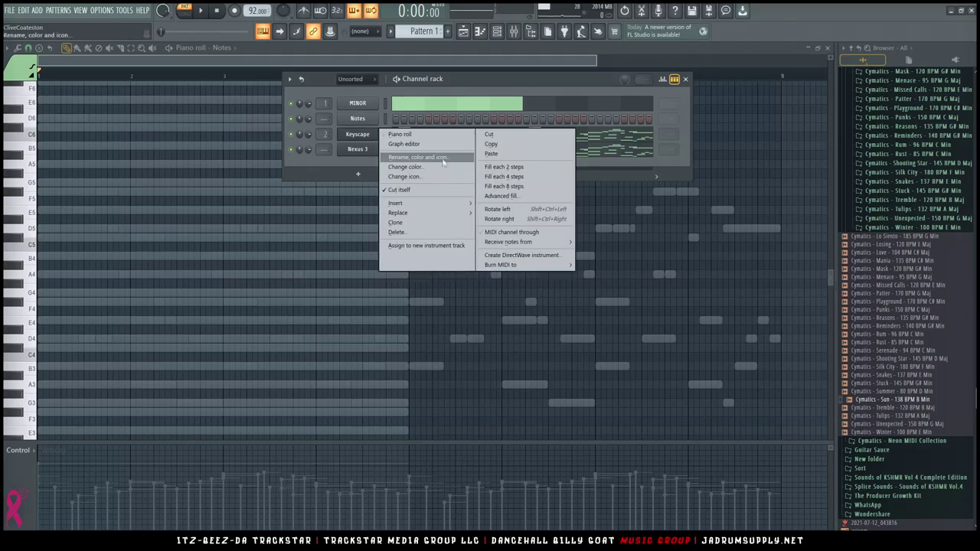
click(446, 150)
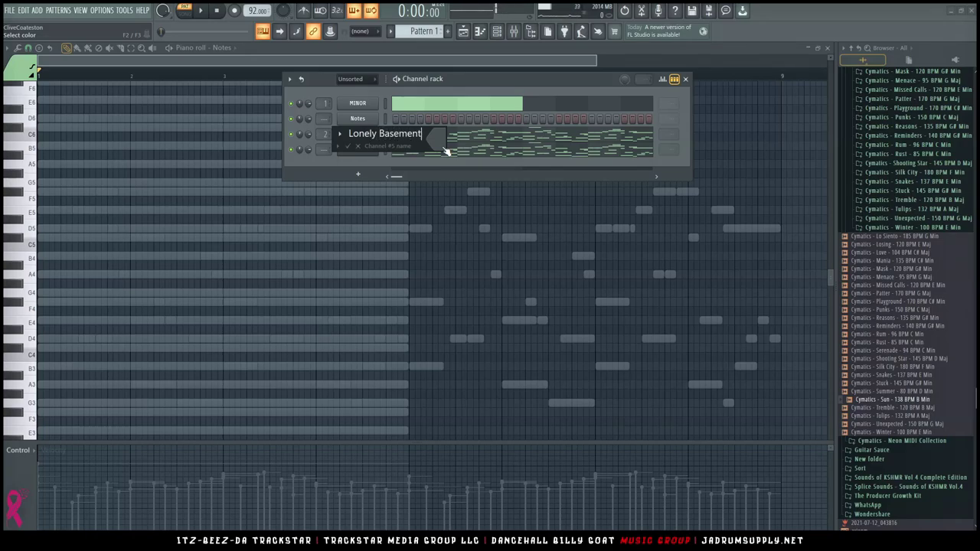
key(Return)
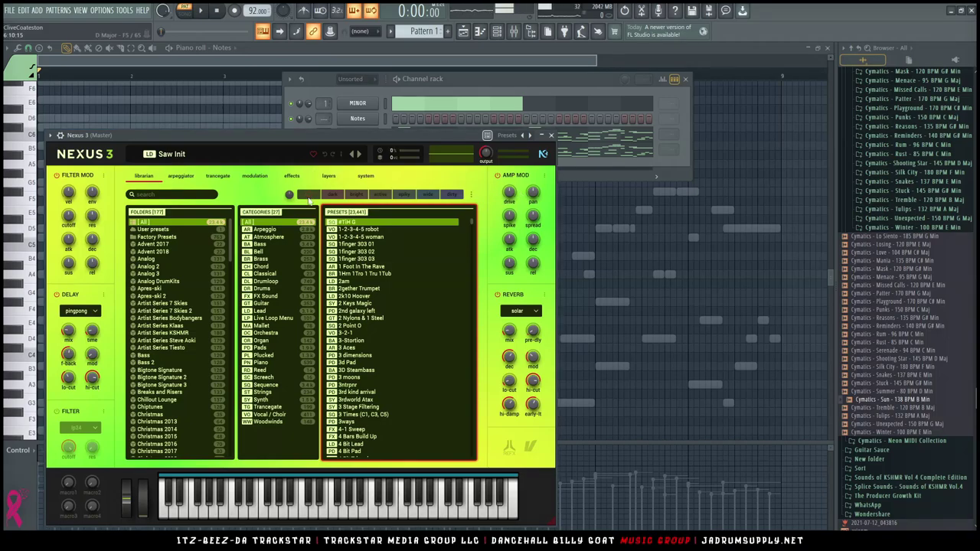
Filter the Nexus 3 library to favourite Bass presets and load Basic Sine.
click(308, 195)
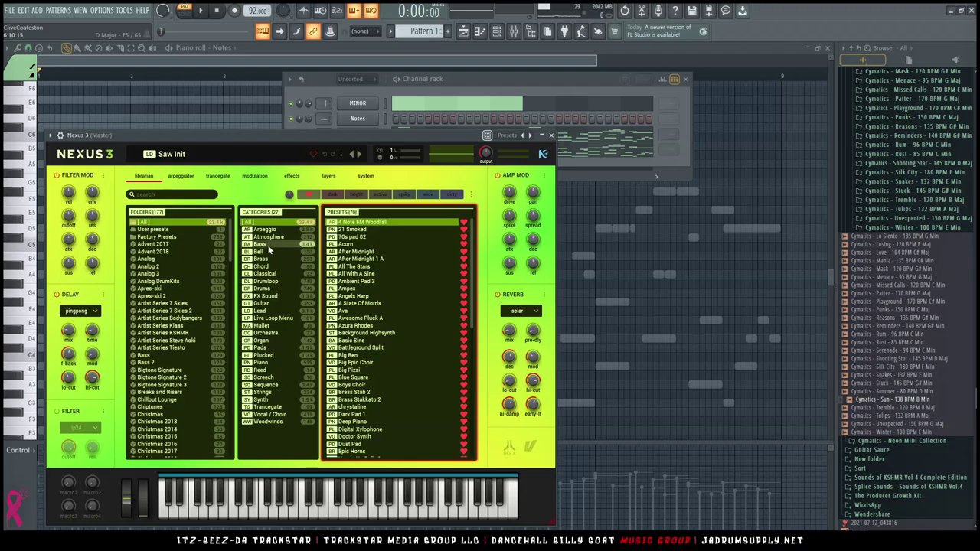
click(268, 245)
click(352, 221)
click(476, 79)
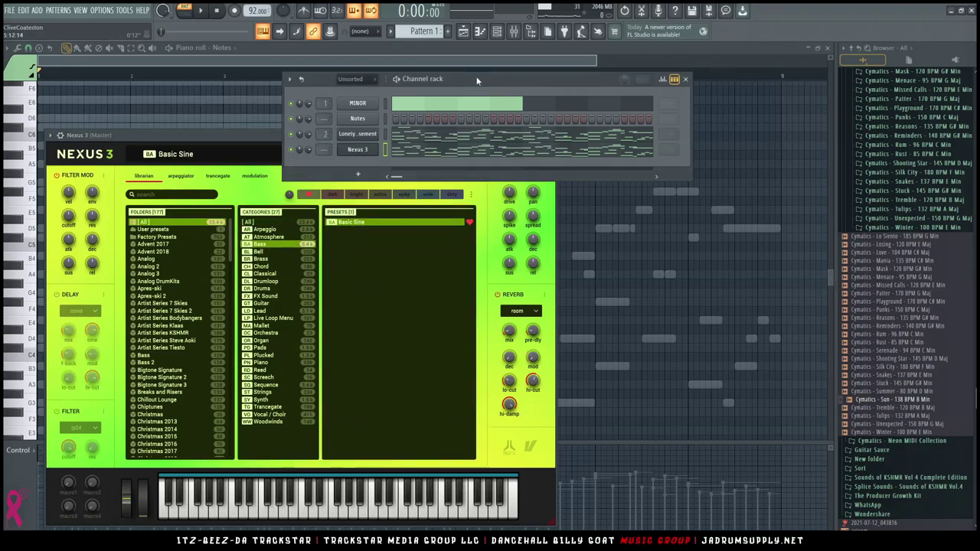
Open the Nexus 3 notes in the piano roll and delete the upper melody notes across bars 1 to 3.
click(405, 151)
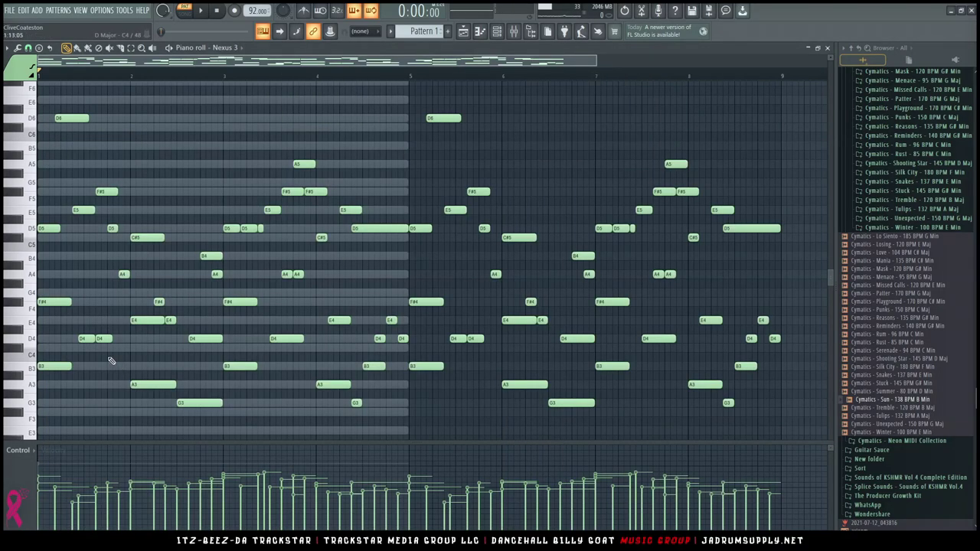
scroll(110, 361, up, 2)
drag(77, 310, 267, 265)
key(Delete)
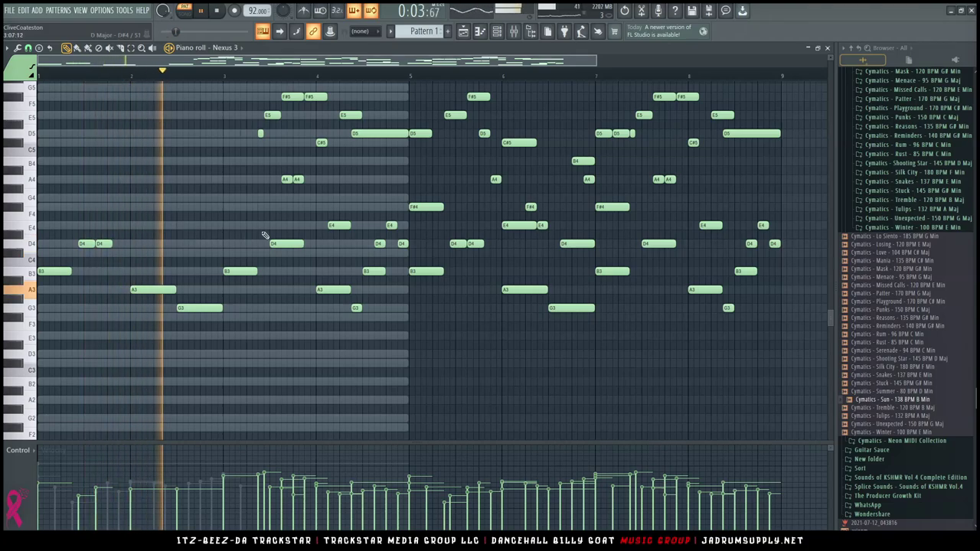
Restart playback, then extend the A3 note in bar 2 and start the following G3 at 2:11:00.
key(space)
key(space)
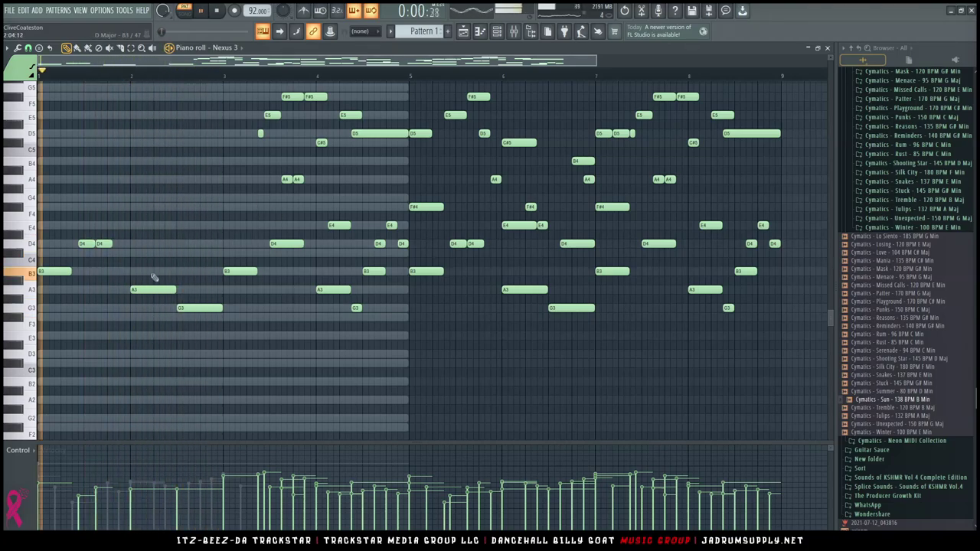
drag(150, 271, 197, 349)
drag(179, 309, 184, 309)
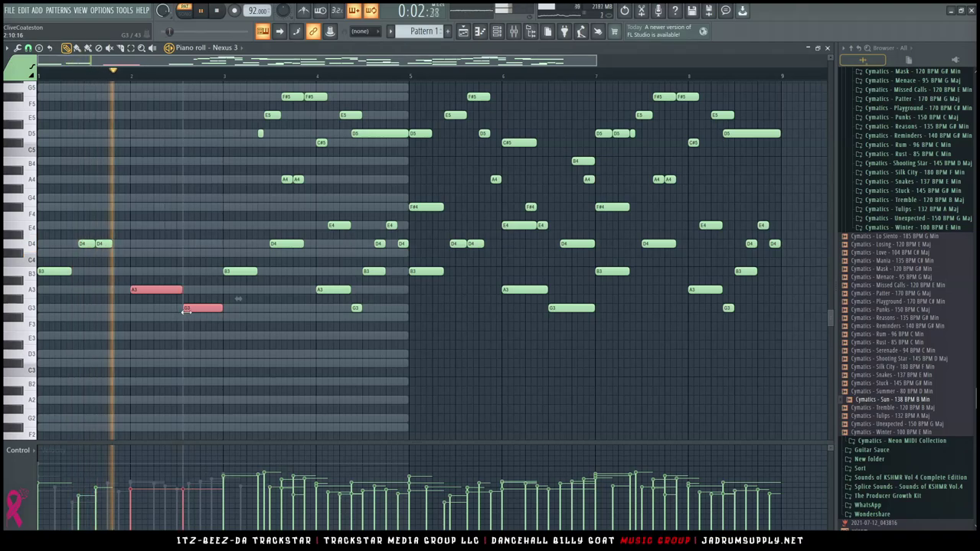
drag(184, 310, 189, 309)
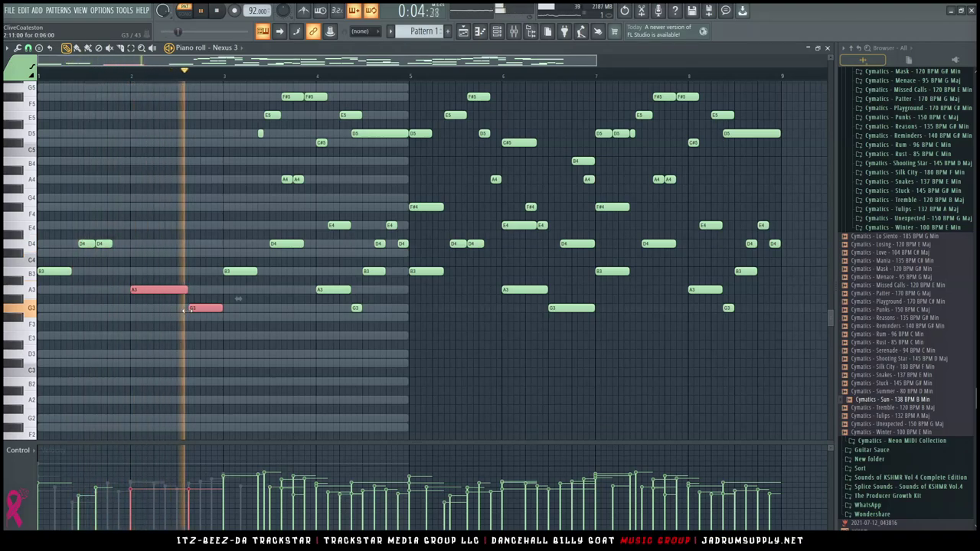
Delete the remaining upper notes and the long E4 in bars 3 and 4, and shorten bar 4's B3 to two steps.
drag(242, 192, 385, 138)
key(Delete)
scroll(383, 155, down, 3)
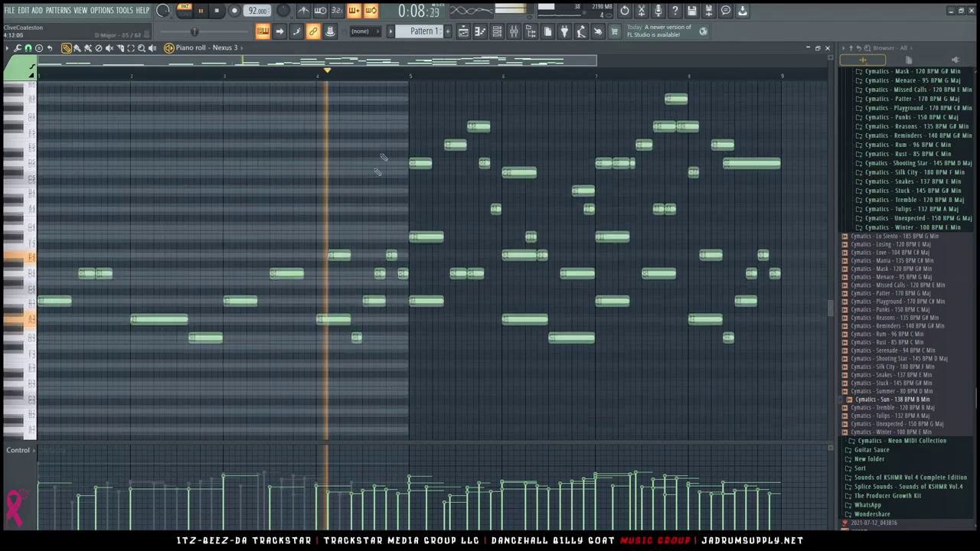
click(340, 250)
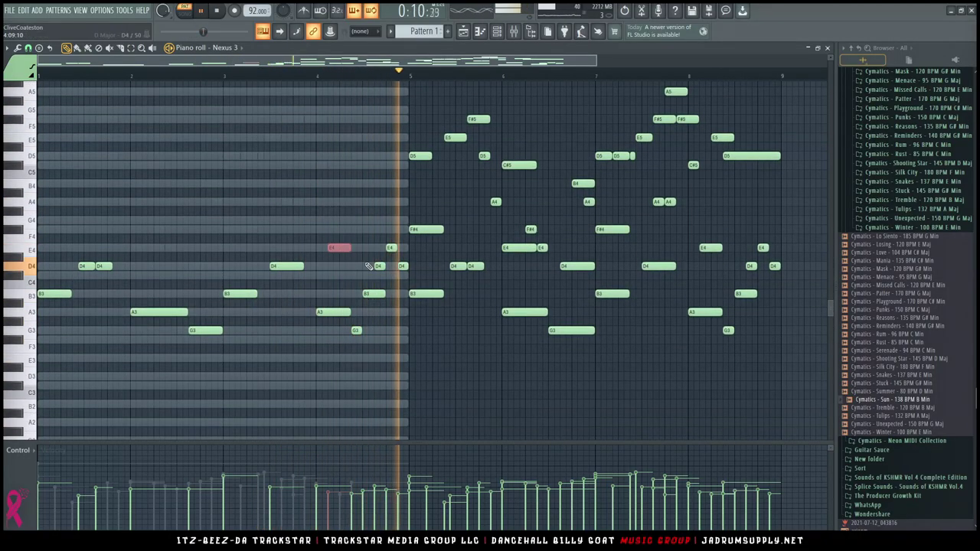
key(Delete)
drag(382, 293, 374, 293)
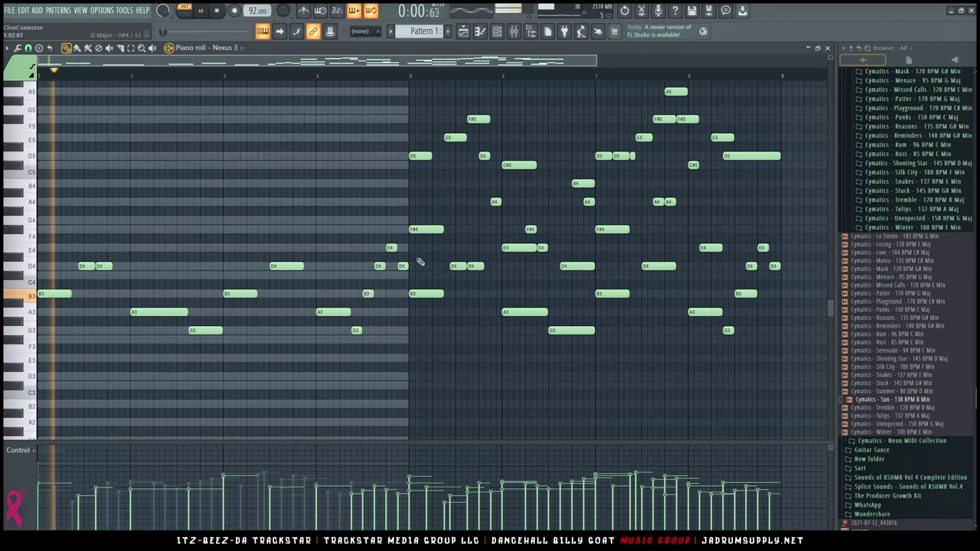
Delete every note above D4 in bars 5 to 8 of the Nexus 3 part.
drag(419, 262, 623, 97)
key(Delete)
key(Delete)
scroll(453, 269, down, 3)
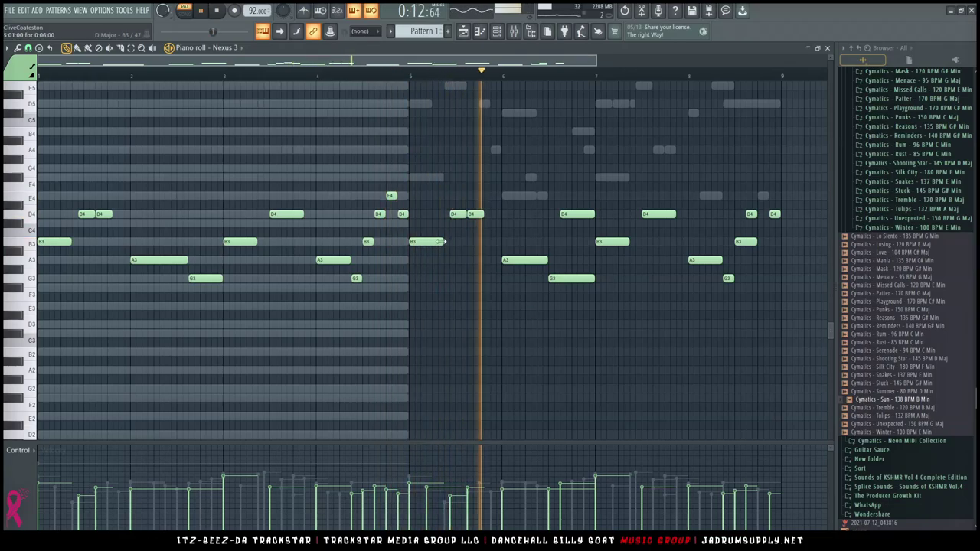
scroll(490, 153, up, 2)
scroll(478, 139, up, 3)
right_click(452, 155)
scroll(601, 226, down, 4)
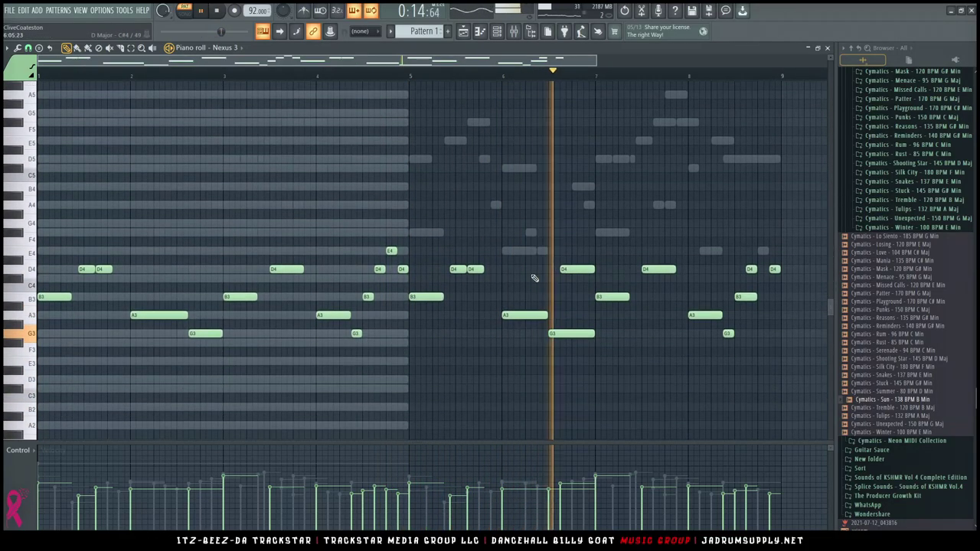
Restart playback and shorten the G3 in bar 6 and the B3 in bar 8 to two steps each.
key(space)
key(space)
drag(592, 334, 556, 336)
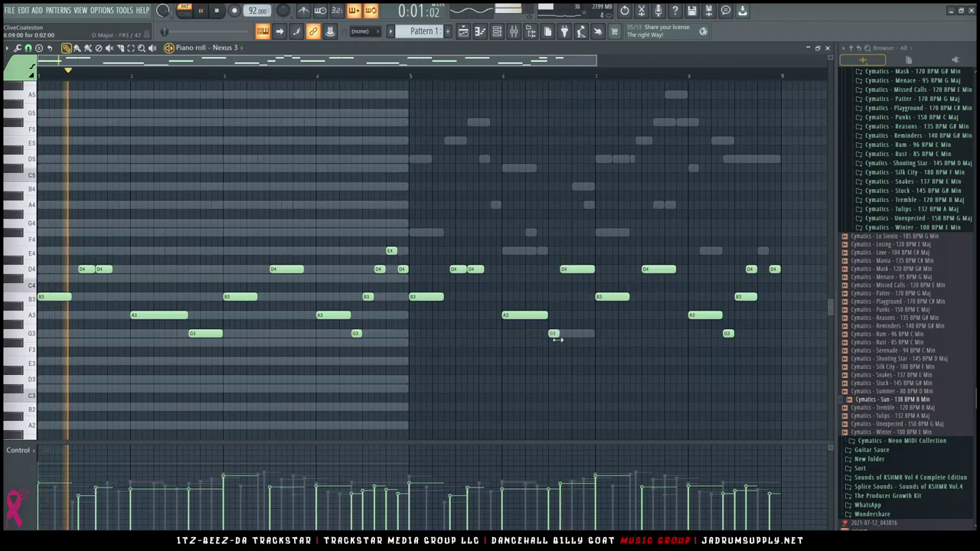
drag(755, 297, 745, 298)
Lengthen the bass notes to close gaps with the Articulate tool, then select all notes and level their velocities.
key(alt+l)
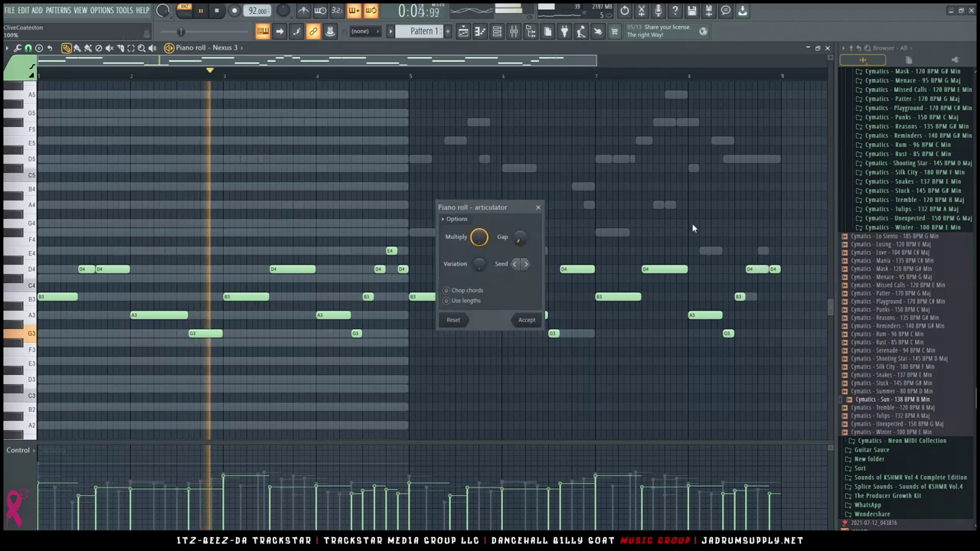
key(Return)
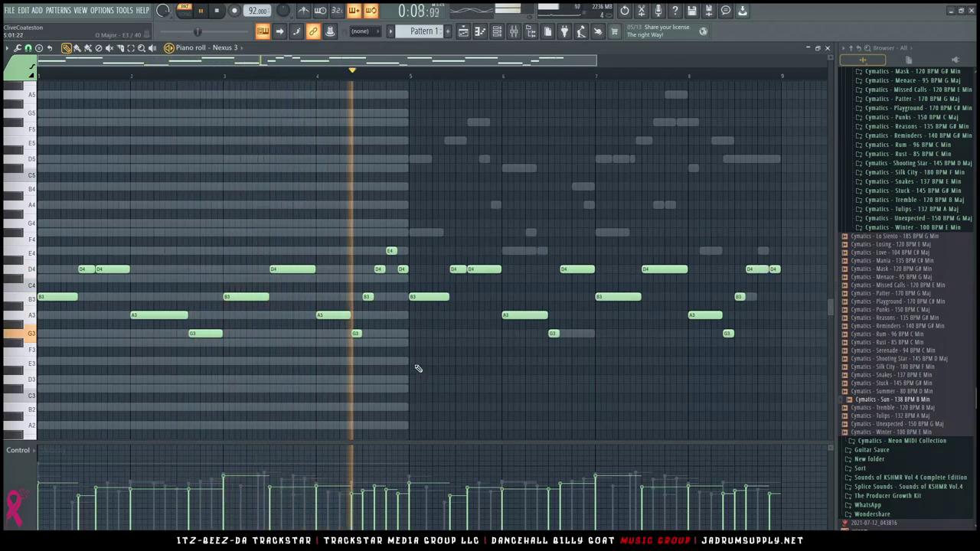
key(ctrl+a)
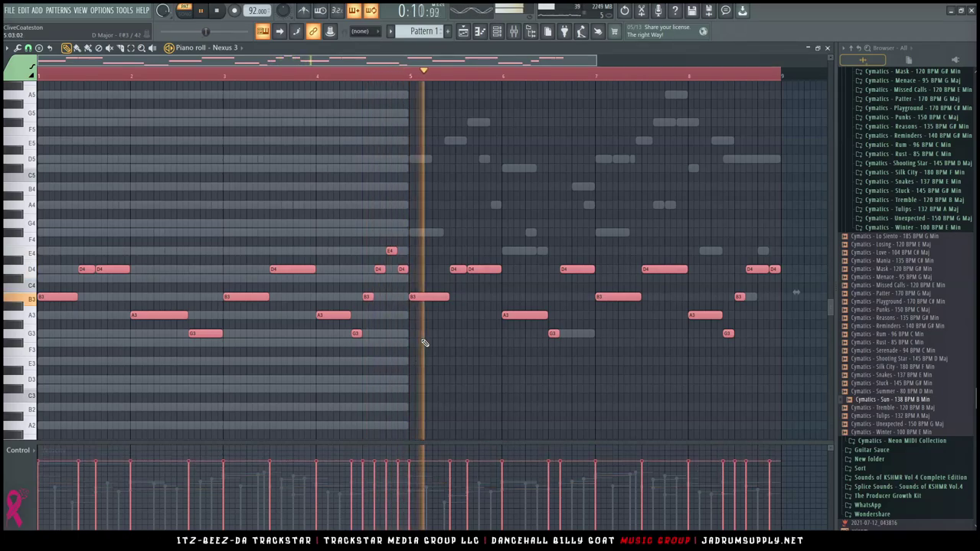
Apply a slight velocity randomization to all the selected Nexus 3 bass notes and restart playback from the beginning.
key(alt+r)
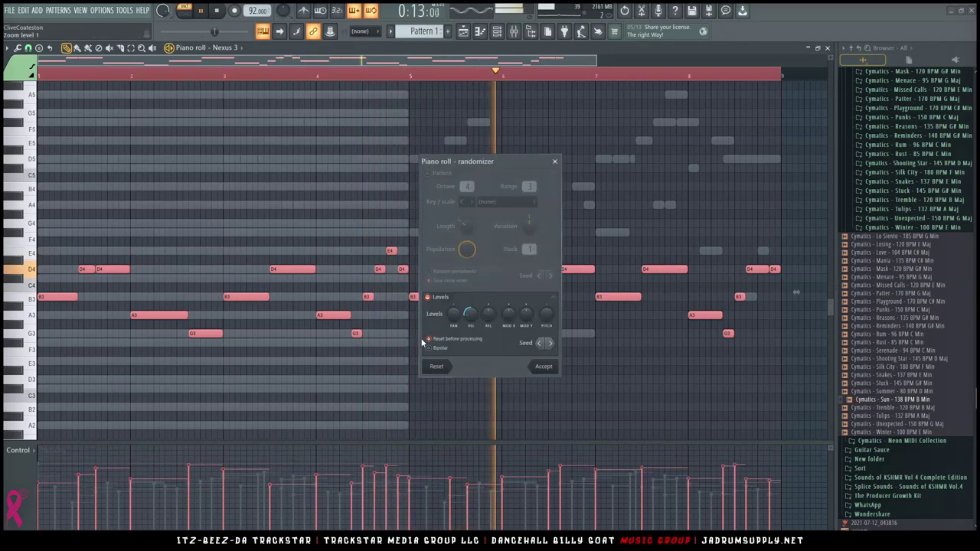
drag(471, 315, 472, 303)
key(Return)
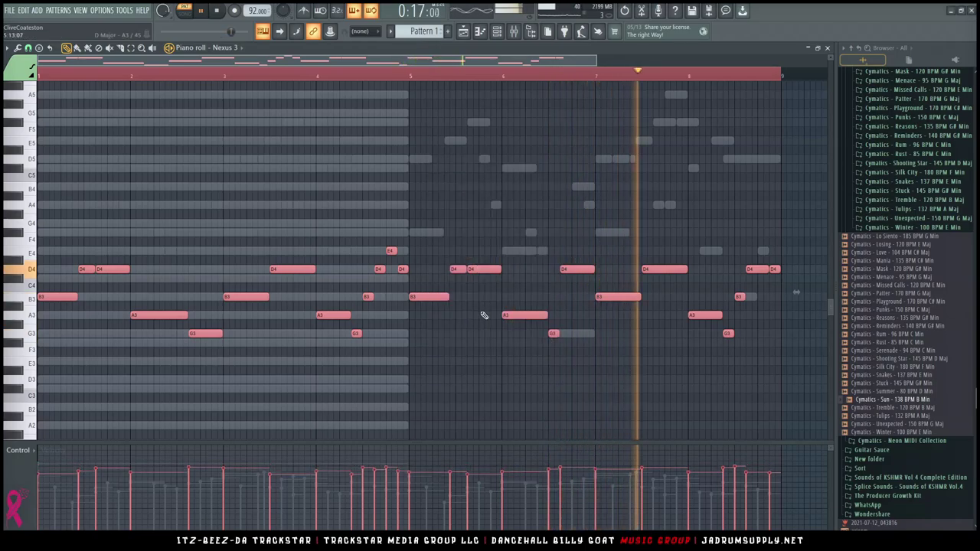
key(space)
key(space)
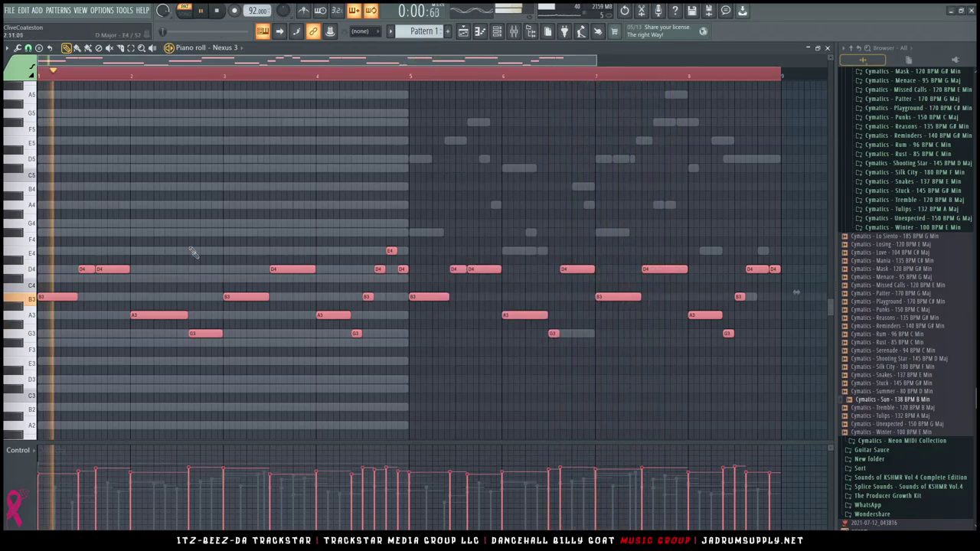
Shorten all Nexus 3 bass notes slightly to leave small gaps between them, then deselect them during playback.
key(ctrl+d)
key(space)
key(ctrl+a)
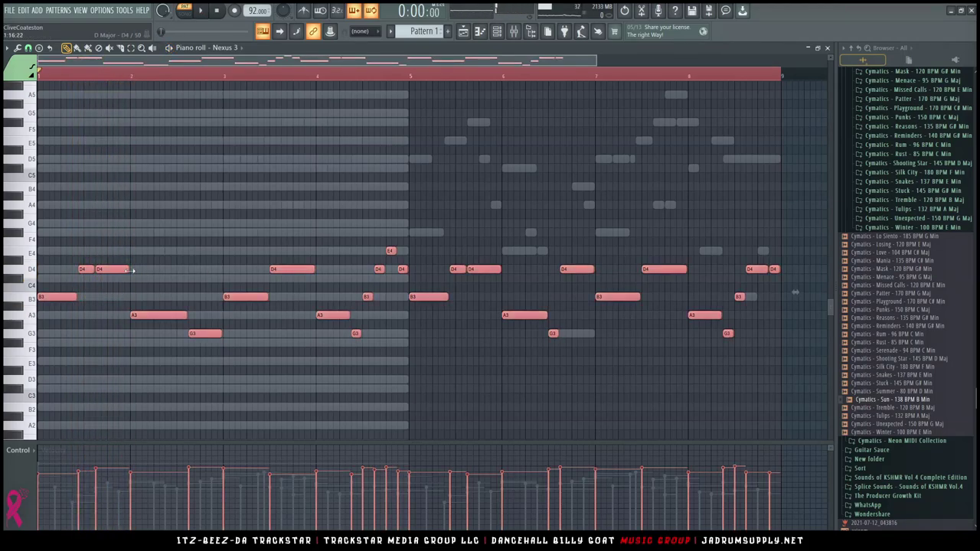
key(space)
key(ctrl+d)
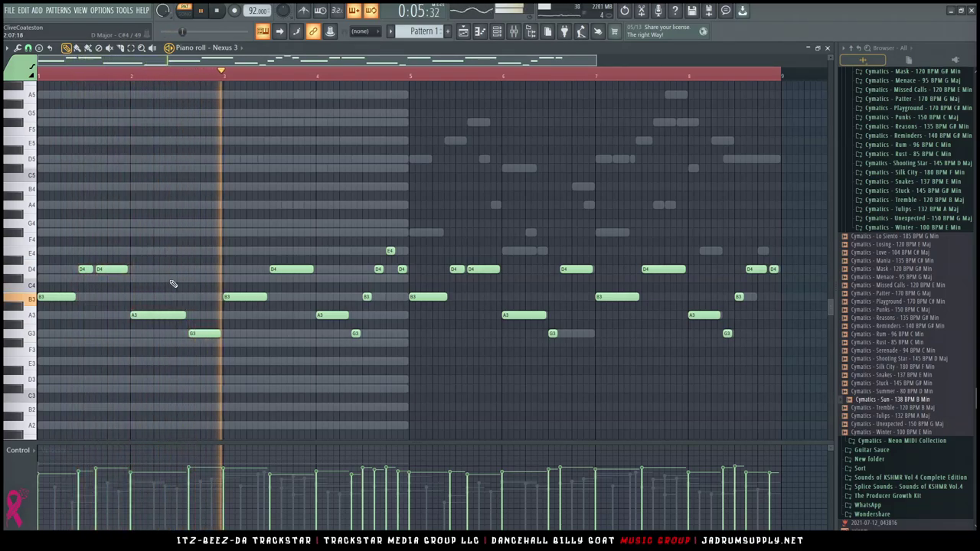
Show the mixer and channel rack, and browse the 1. DANCEHALL sample folder to the Yaad Vibes Blackout Deluxe Edition drumkit.
click(513, 31)
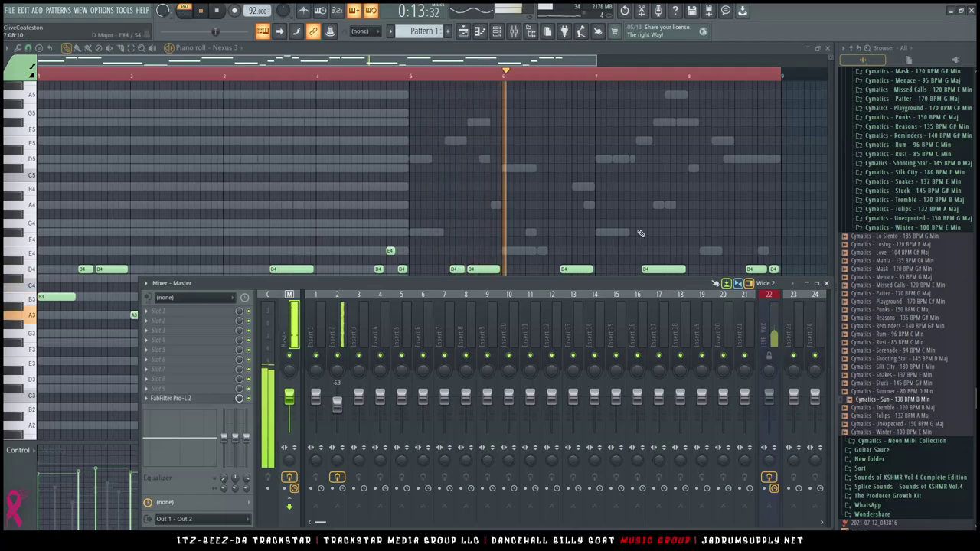
click(497, 30)
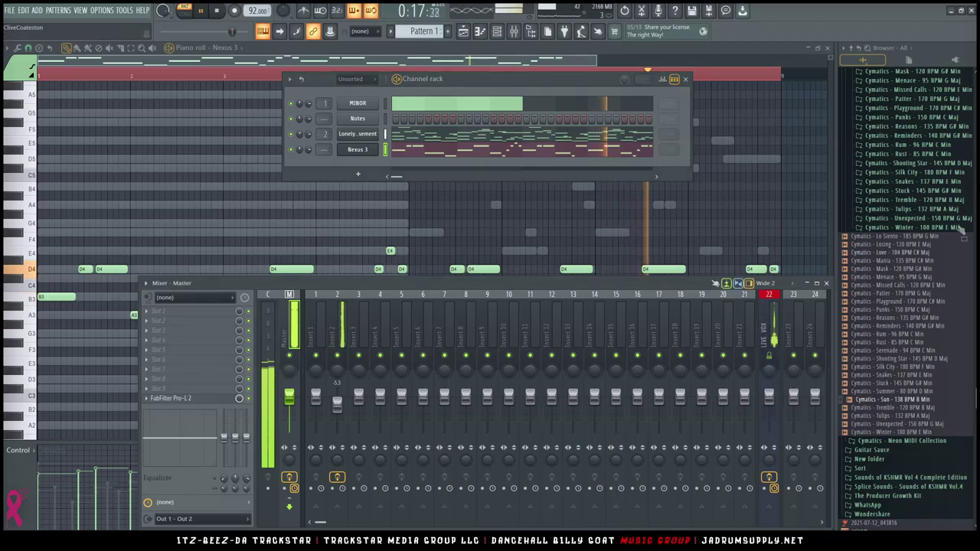
click(863, 59)
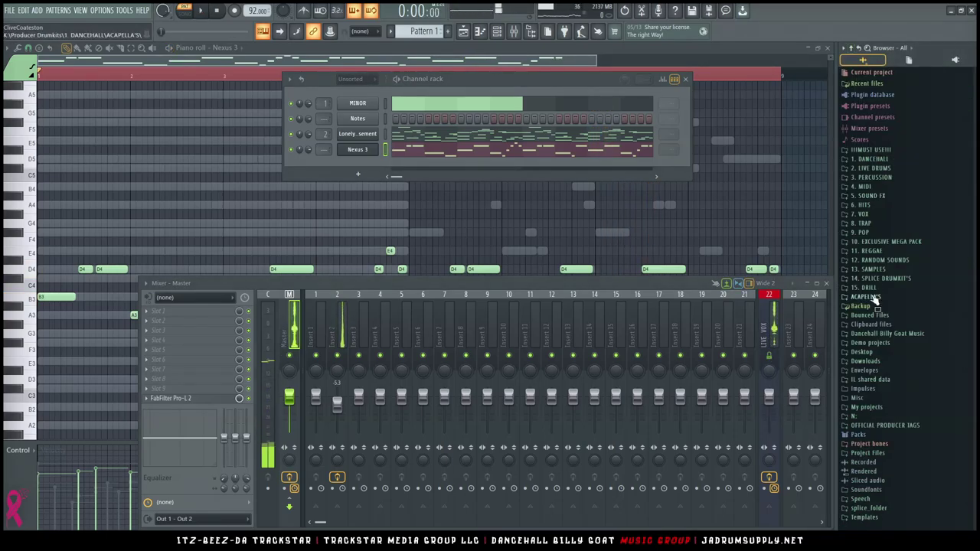
click(887, 160)
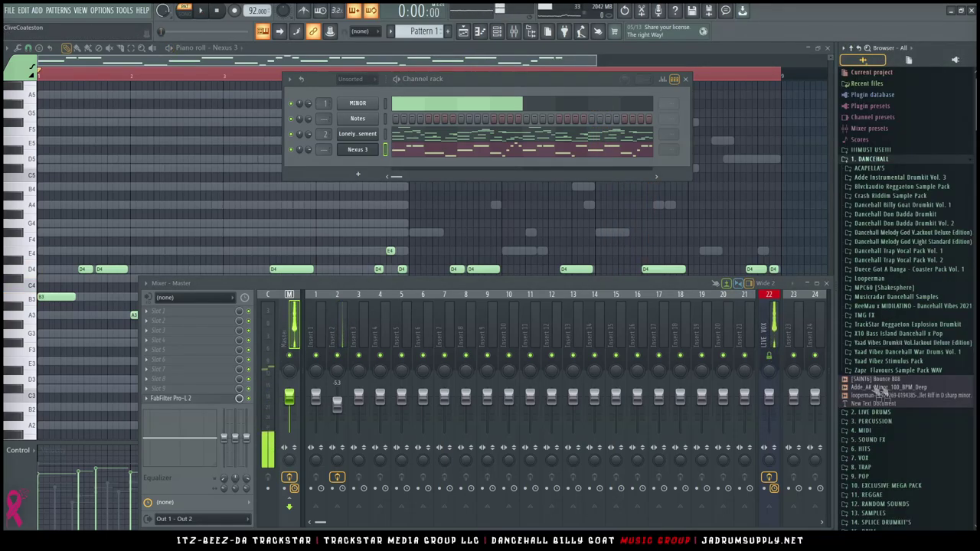
click(935, 352)
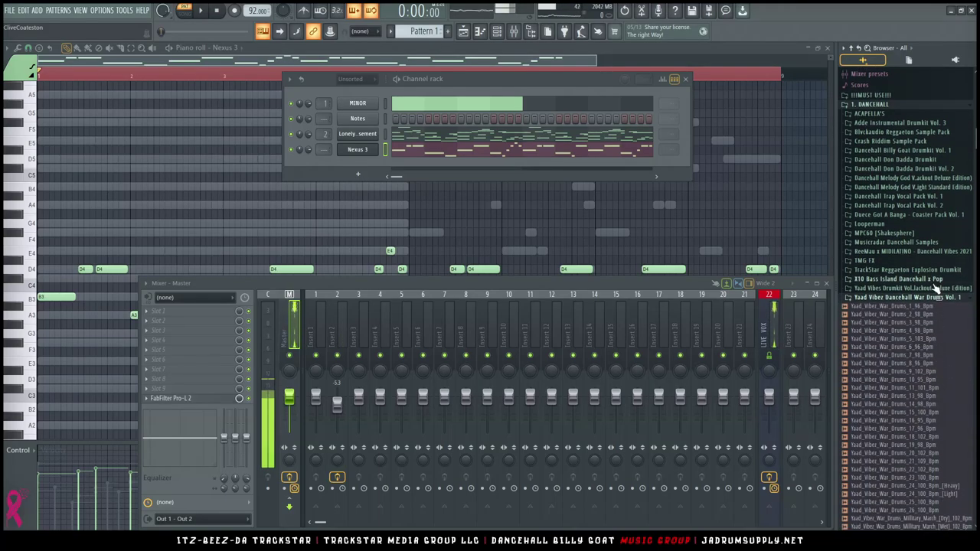
click(934, 280)
click(937, 307)
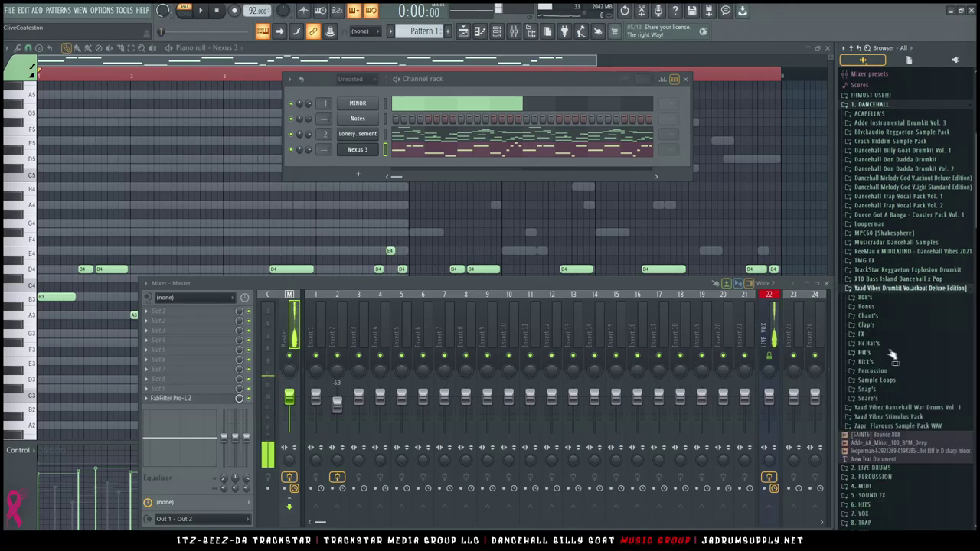
Load Yaad Vibez_Kick_7_[Dirty] from the kit's Kick's folder into a new channel and place a kick on step 1.
click(868, 351)
scroll(884, 306, down, 2)
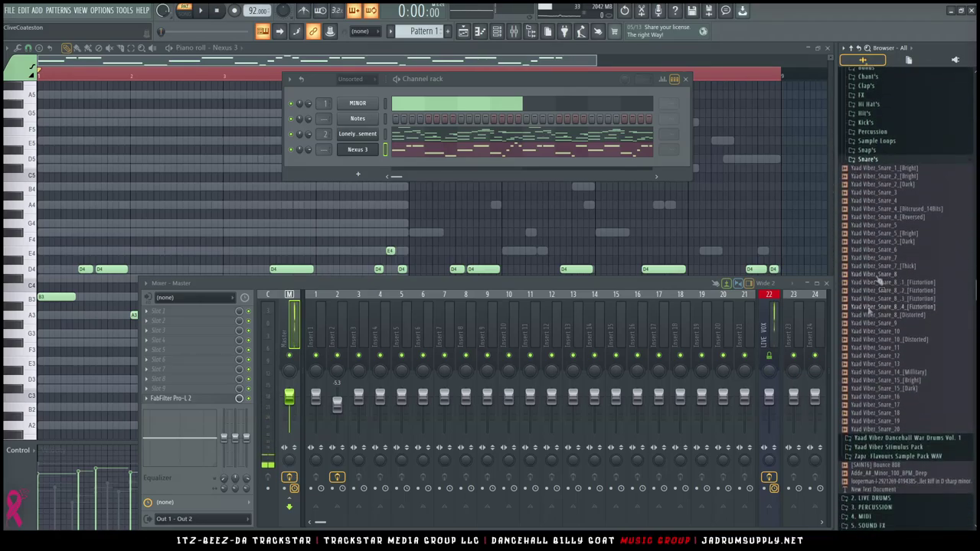
scroll(880, 283, up, 3)
click(865, 267)
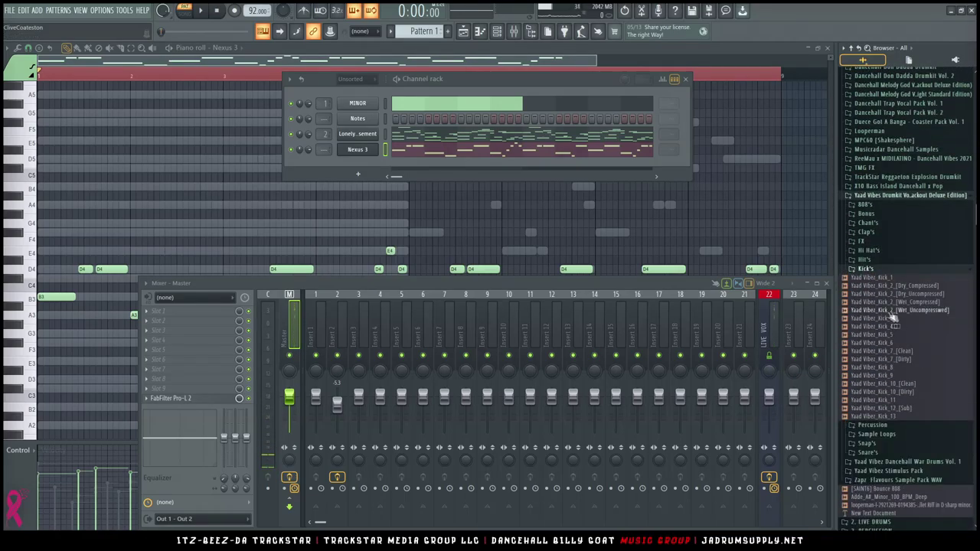
right_click(914, 359)
click(934, 376)
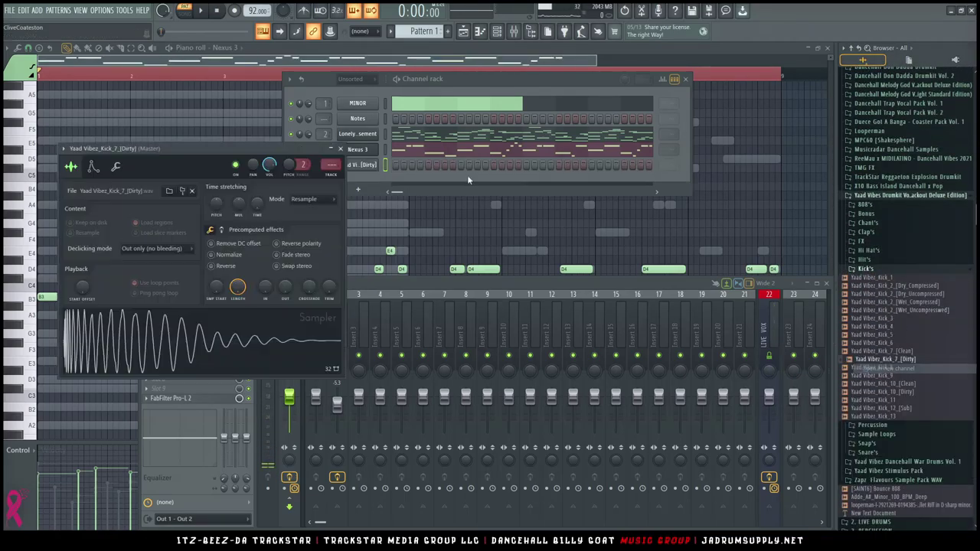
click(413, 184)
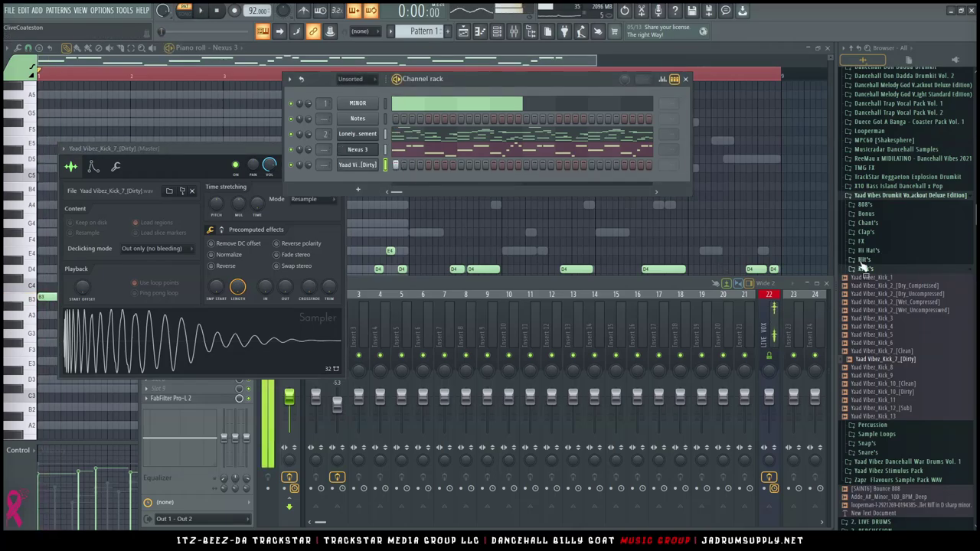
Audition samples in Dancehall Billy Goat Drumkit Vol. 1 and load LEXLUGER_hihat_johnny into a new channel.
scroll(872, 231, up, 5)
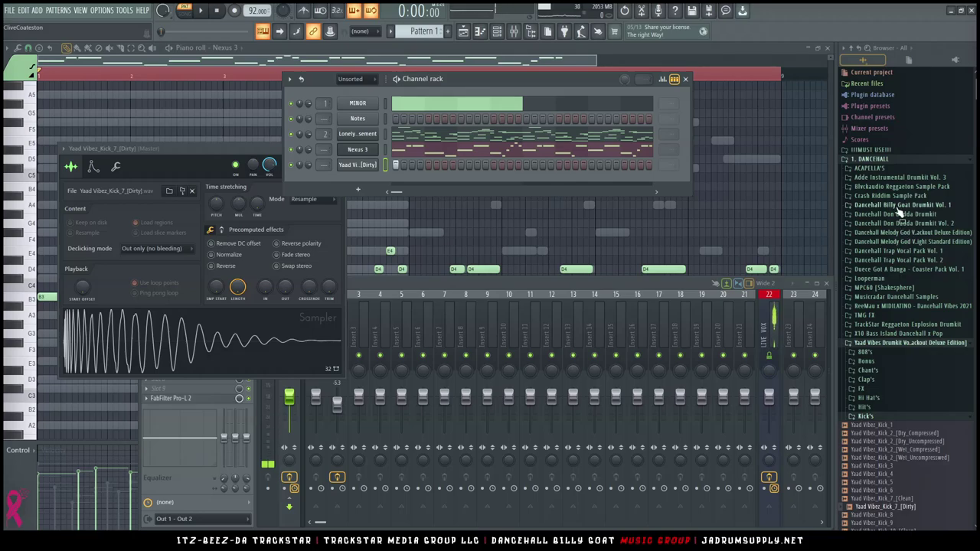
click(901, 205)
scroll(901, 252, down, 15)
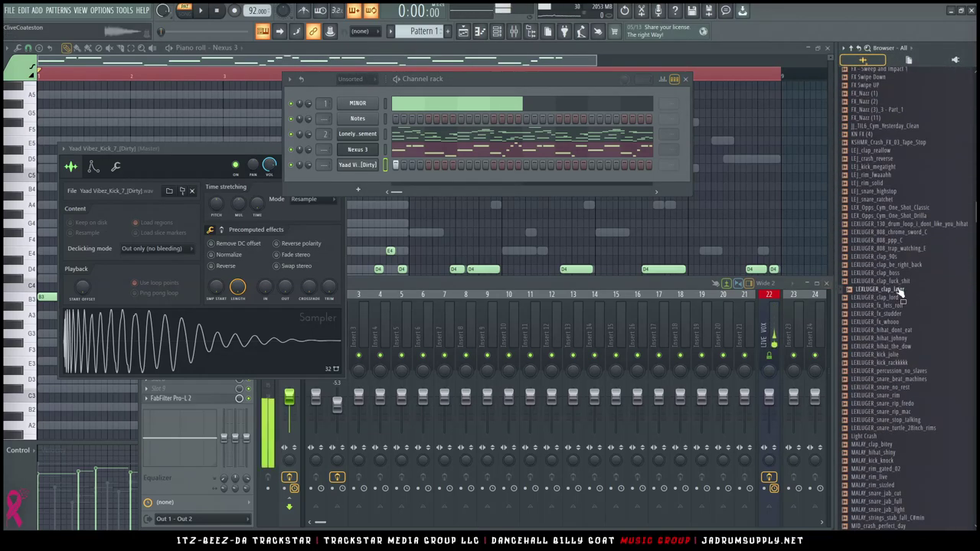
click(889, 315)
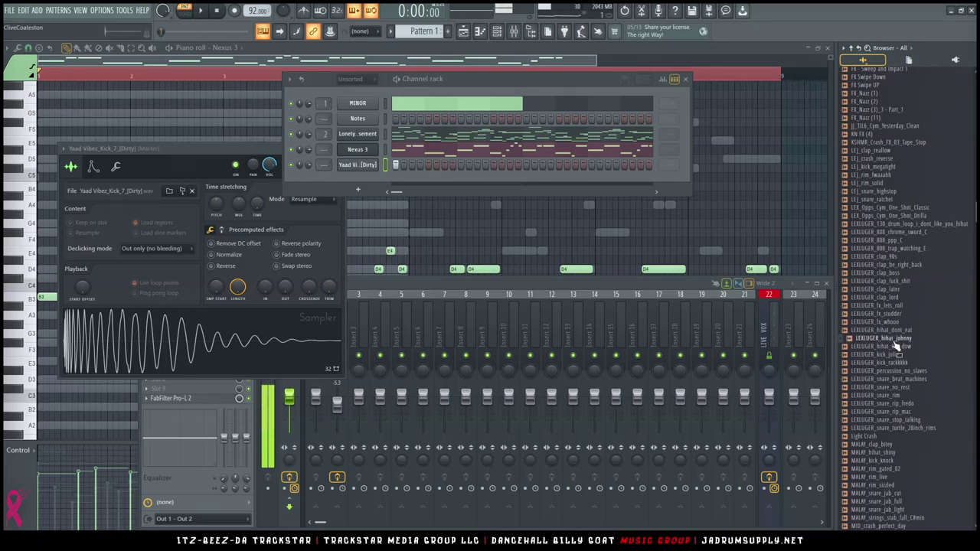
right_click(892, 342)
click(880, 401)
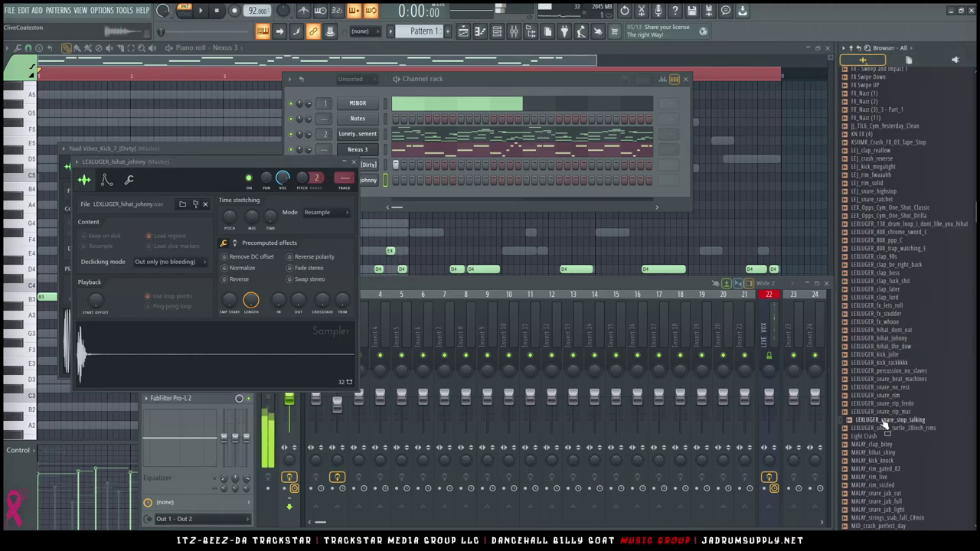
Add LEXLUGER_snare_turtle_28inch_rims and LEXLUGER_clap_be_right_back as new channels in the channel rack.
right_click(888, 429)
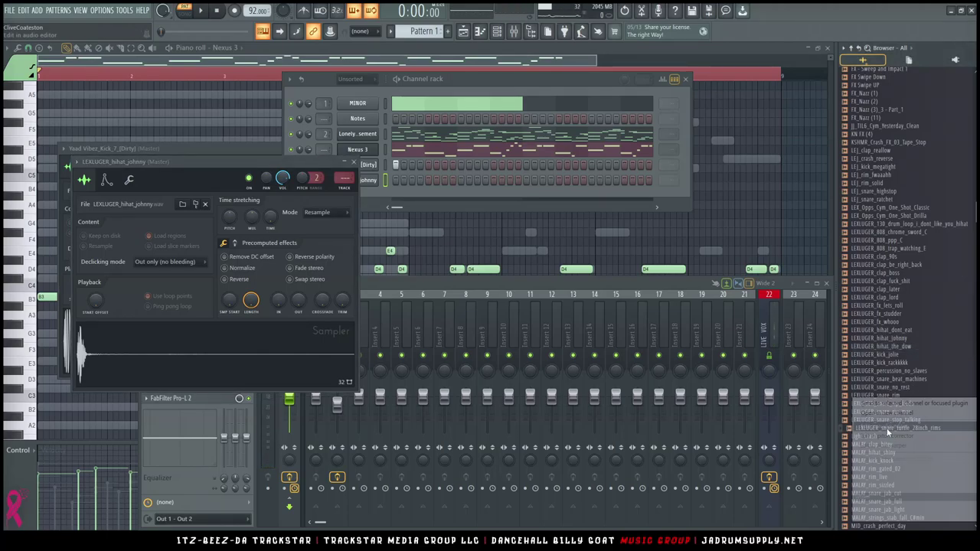
click(880, 413)
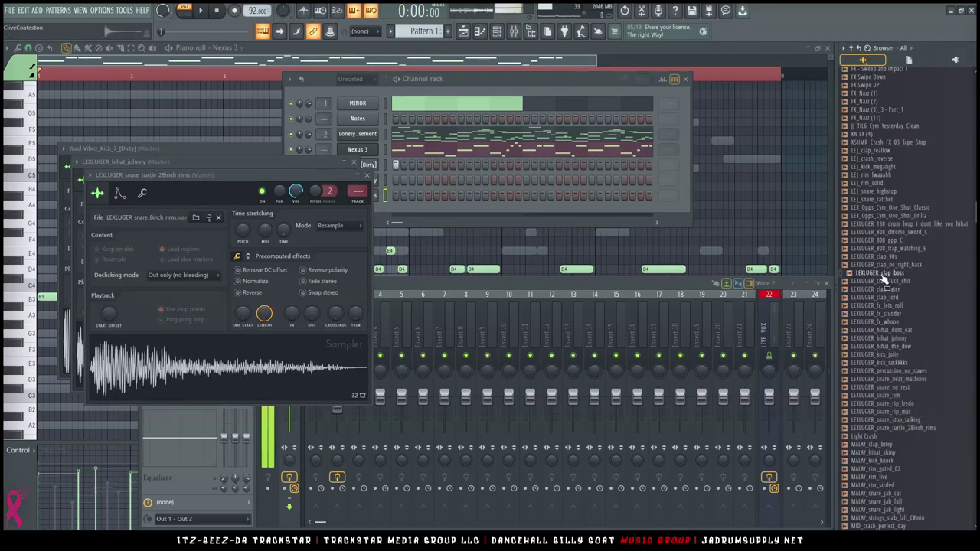
drag(886, 270, 556, 196)
click(410, 224)
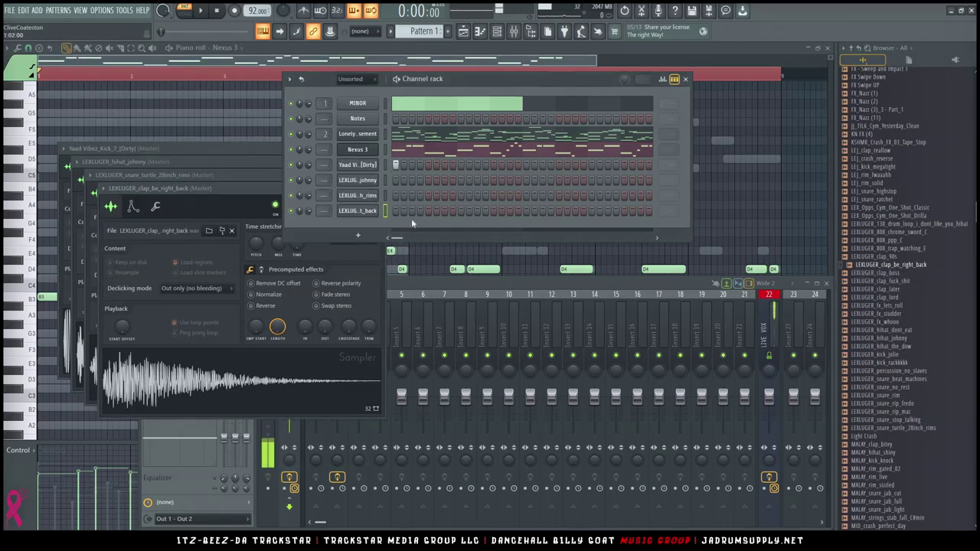
Place claps on steps 4 and 7 and mute the Nexus 3 channel, undoing the cut of its notes.
click(421, 211)
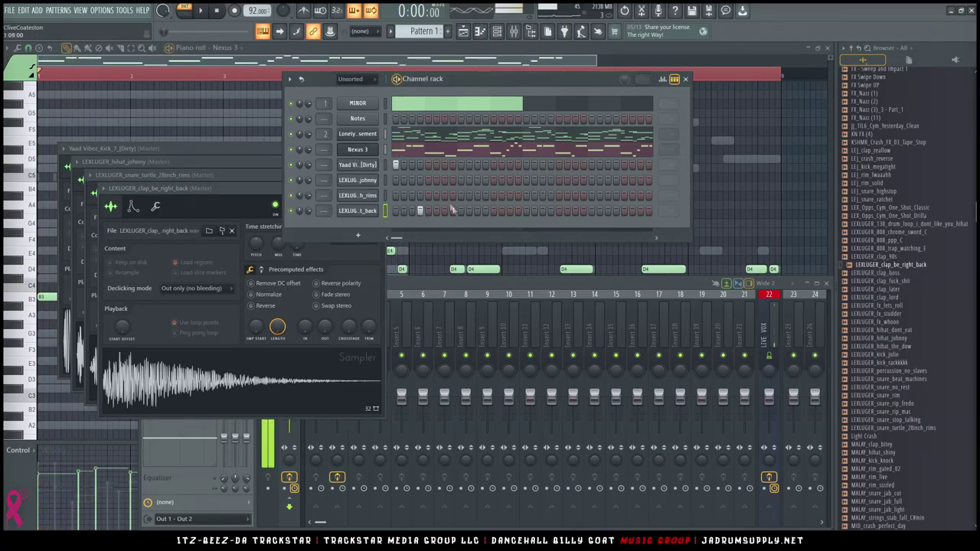
key(space)
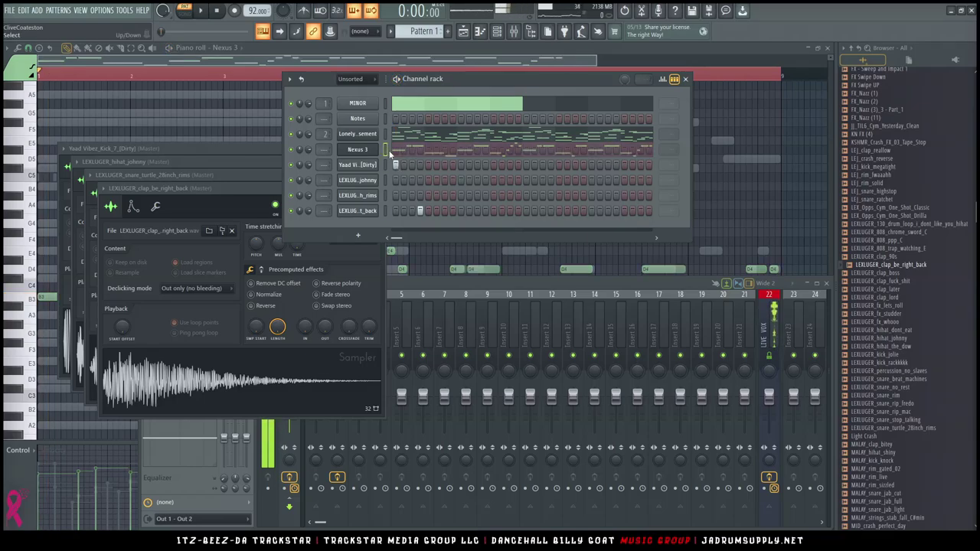
key(ctrl+z)
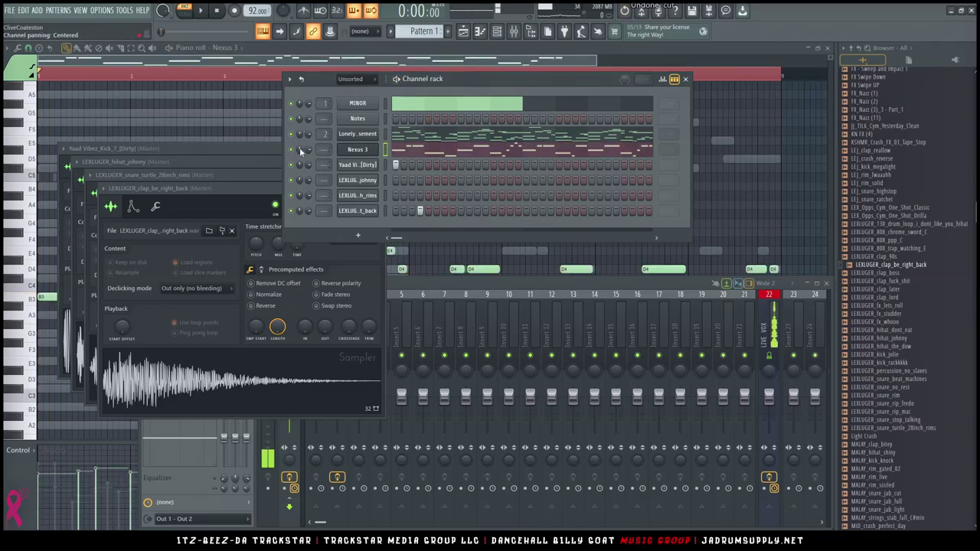
click(445, 211)
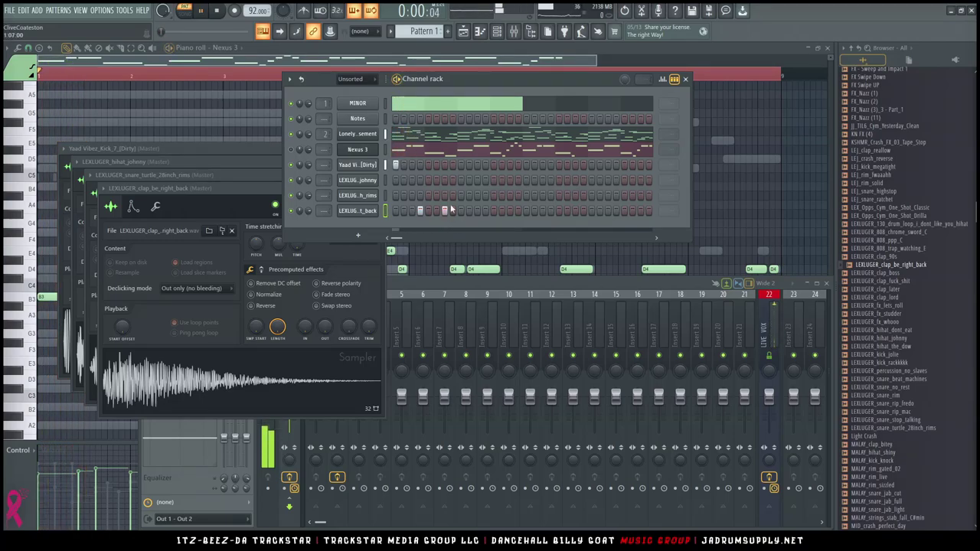
Place a kick on step 11 and rim snares on steps 10 and 13, then restart playback.
click(476, 165)
click(493, 196)
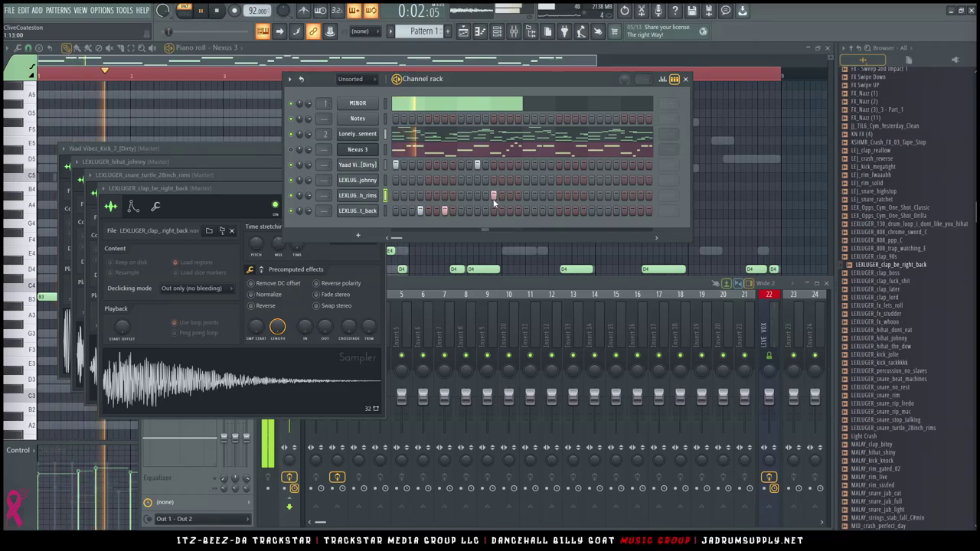
click(468, 196)
key(space)
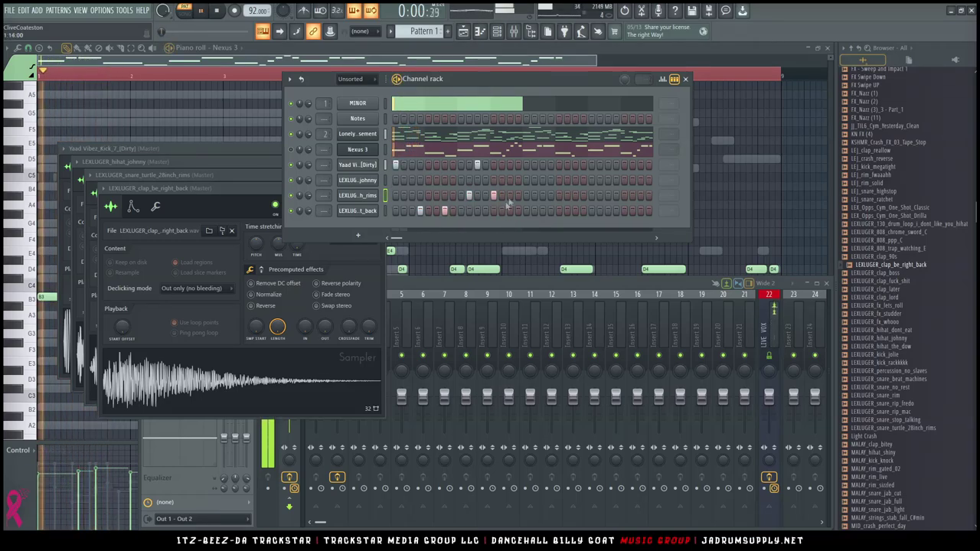
Extend the drum pattern with kicks on steps 17 and 27, claps on steps 20 and 23, and a rim snare on step 26.
click(526, 165)
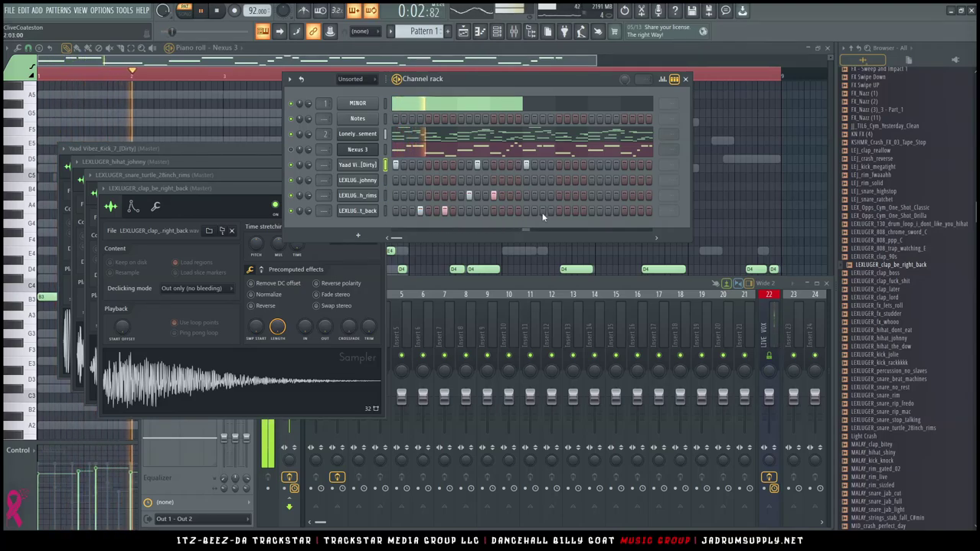
click(575, 212)
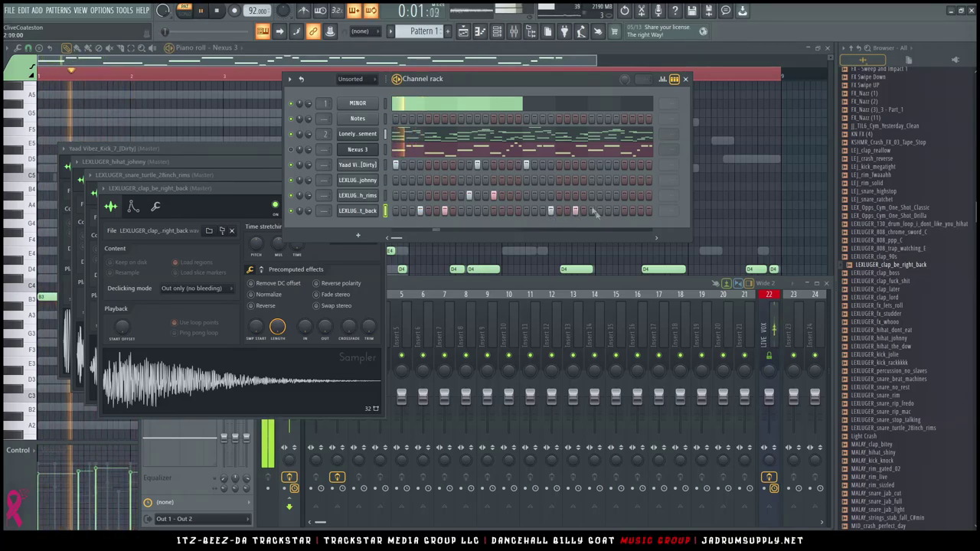
click(606, 165)
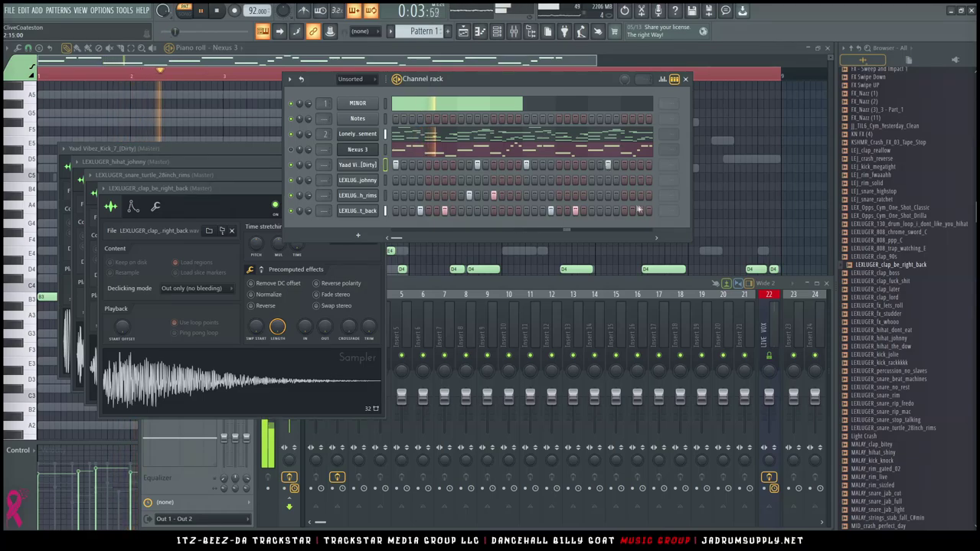
key(space)
click(599, 196)
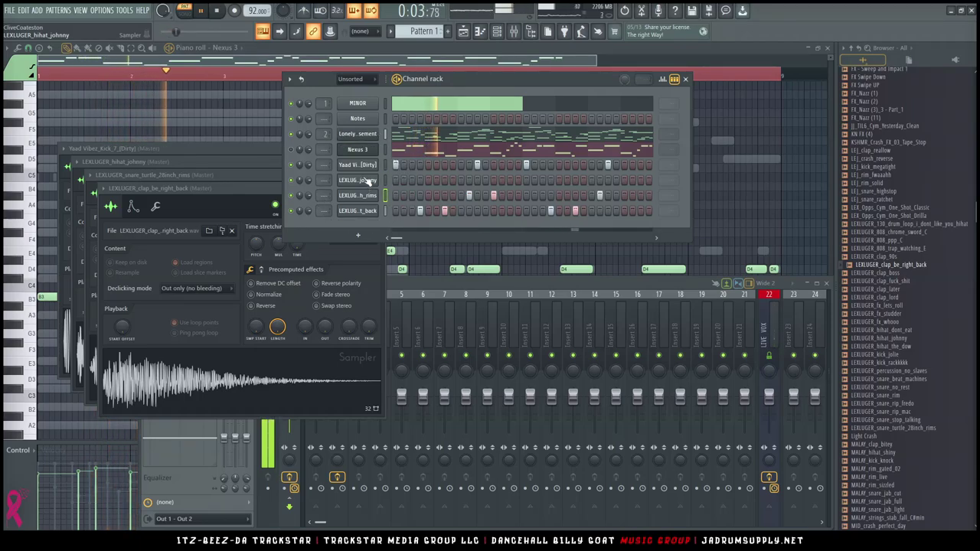
Try hi-hats on steps 8 and 9, then replace them with hi-hats on steps 1 and 6.
key(space)
click(453, 181)
click(461, 181)
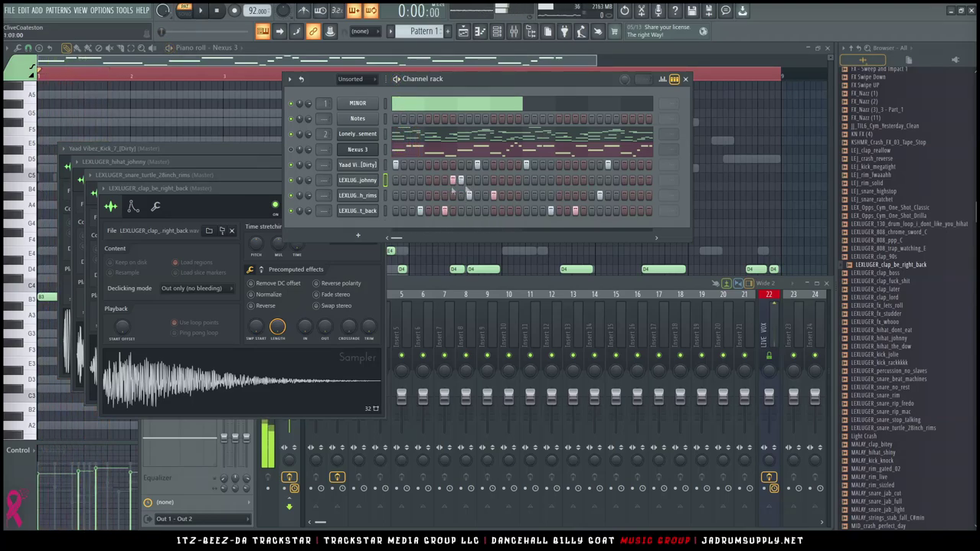
click(436, 182)
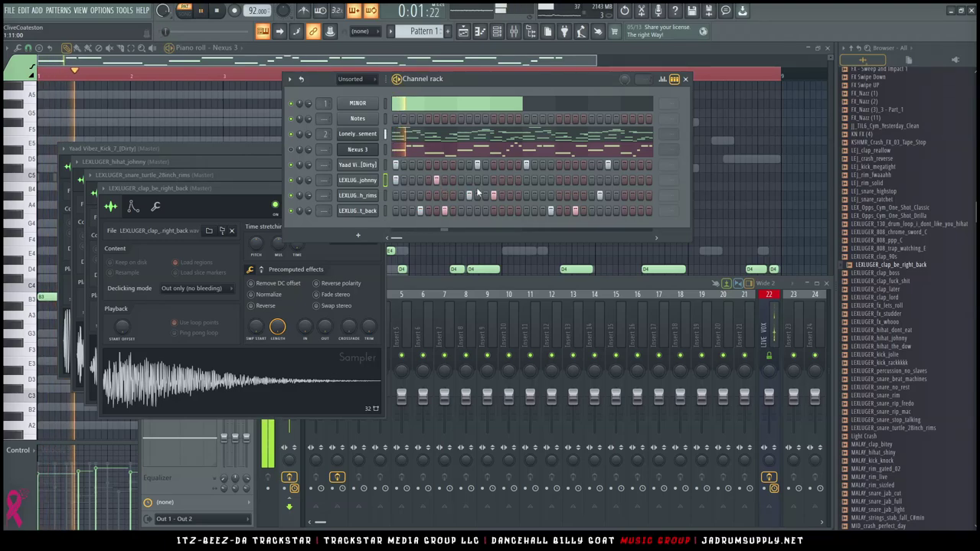
Stop playback, open the LEXLUGER_hihat_johnny sampler settings and raise Trim to shorten the sample.
key(space)
click(367, 181)
click(367, 181)
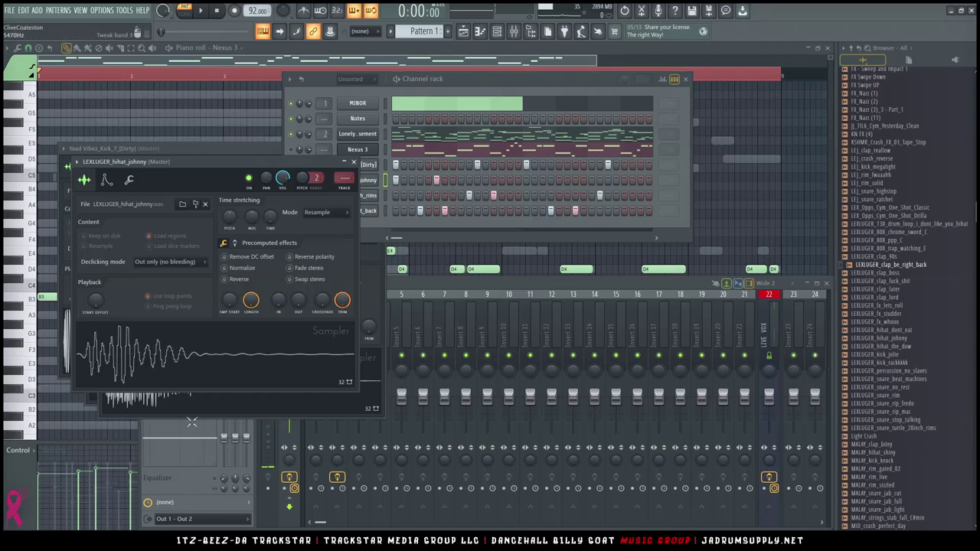
Replace the hi-hats on steps 1 and 6 with a run of hi-hats on steps 29 to 32 and start playback.
click(437, 180)
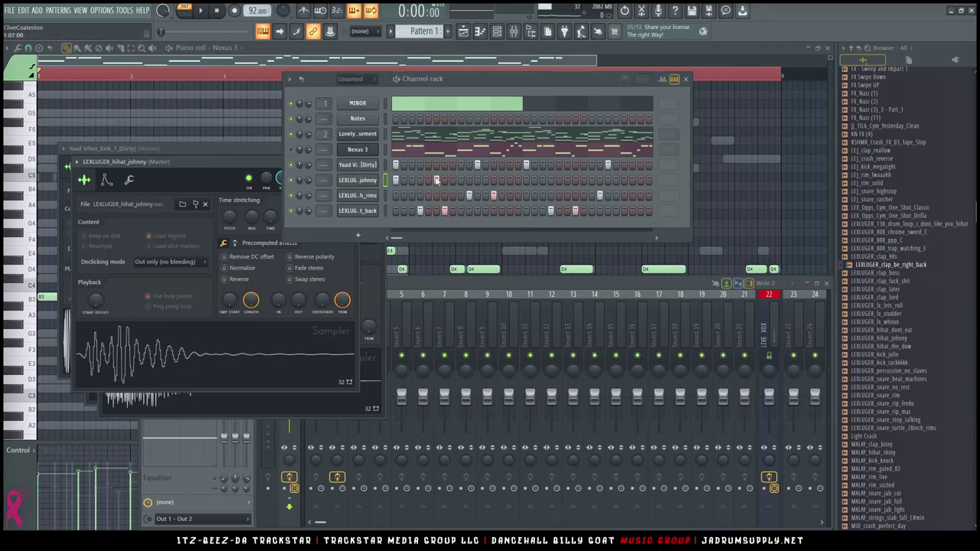
key(space)
drag(626, 180, 652, 184)
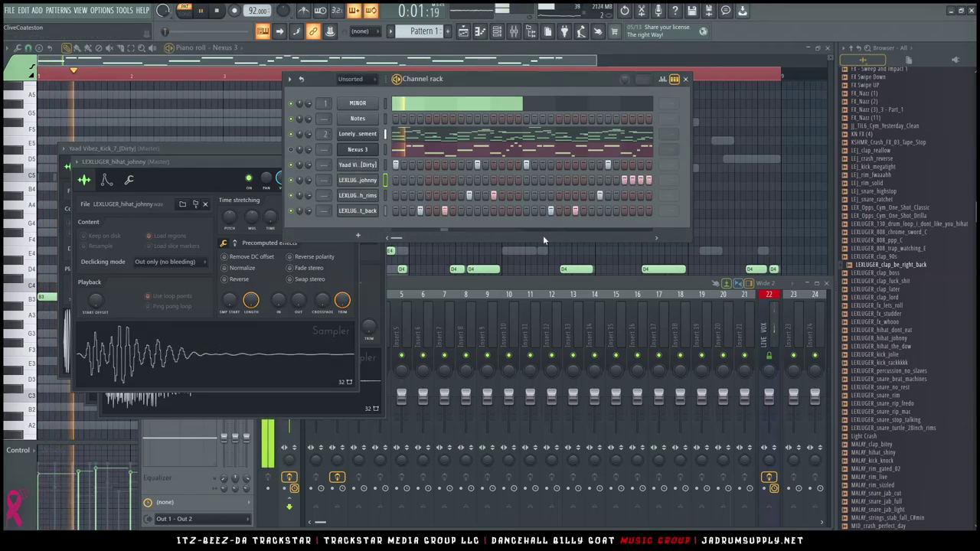
Audition further samples over the beat, stop playback, and add MALAY_strings_stab_fall_C#min as a new sampler channel.
scroll(876, 344, down, 6)
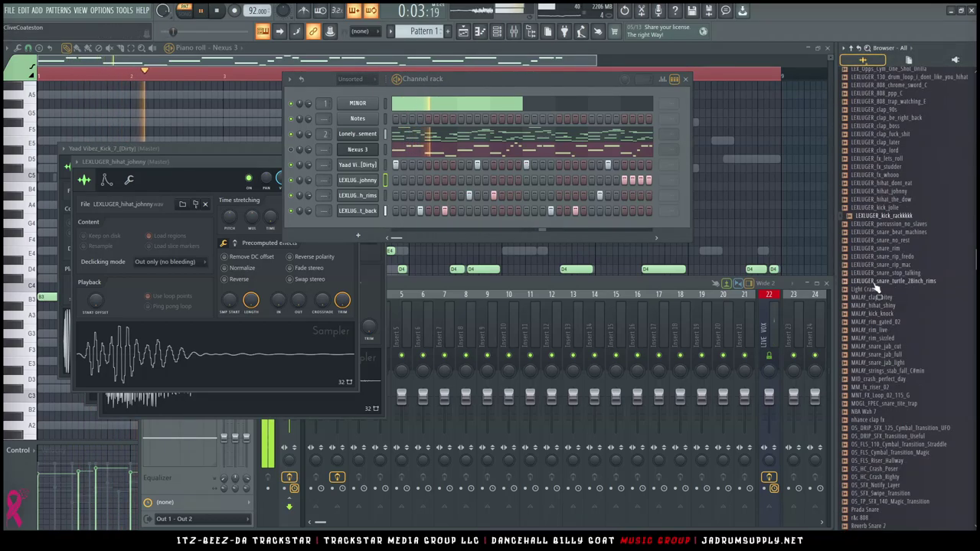
click(873, 306)
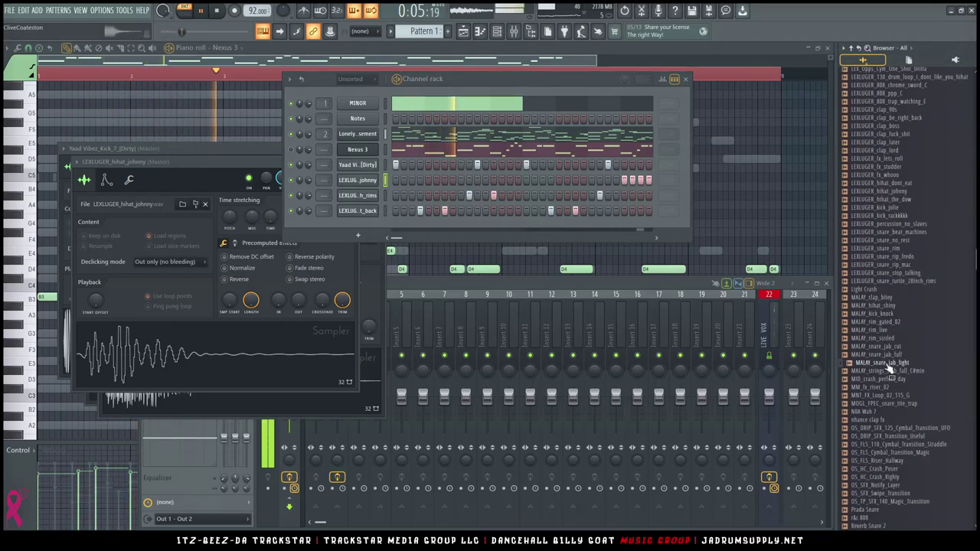
scroll(884, 382, down, 4)
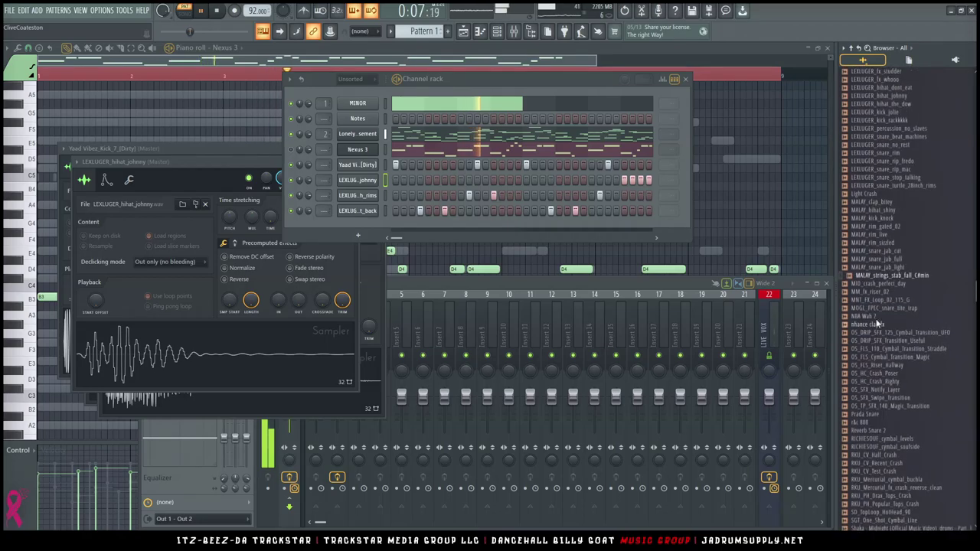
key(space)
right_click(885, 272)
click(888, 283)
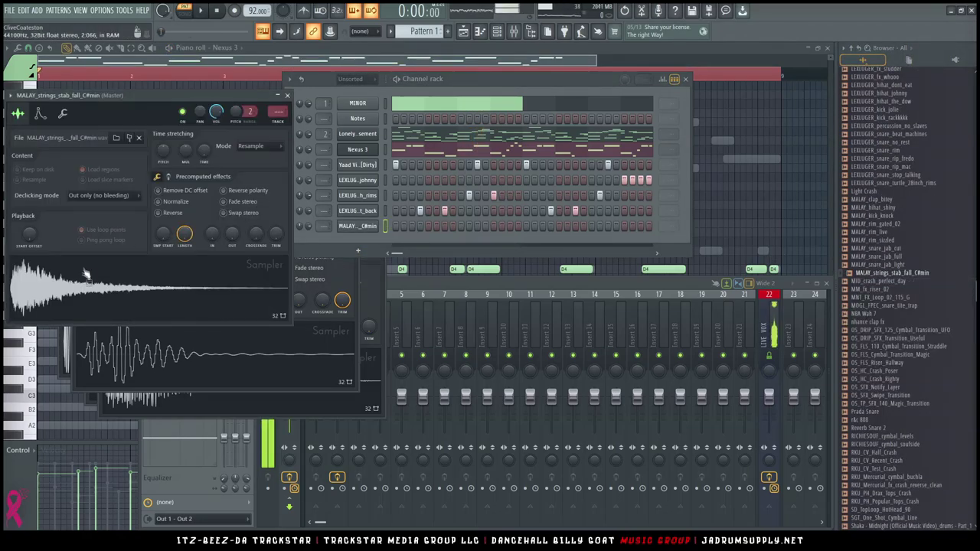
Check the strings sample's envelope and root note page, open its piano roll, and audition pitches on the keyboard.
click(41, 115)
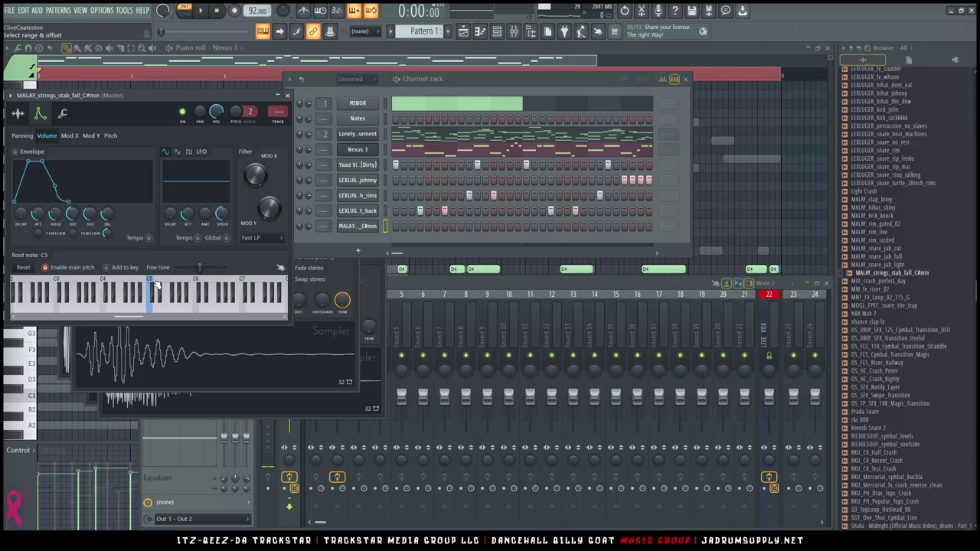
click(17, 115)
right_click(367, 227)
click(393, 228)
drag(35, 224, 35, 329)
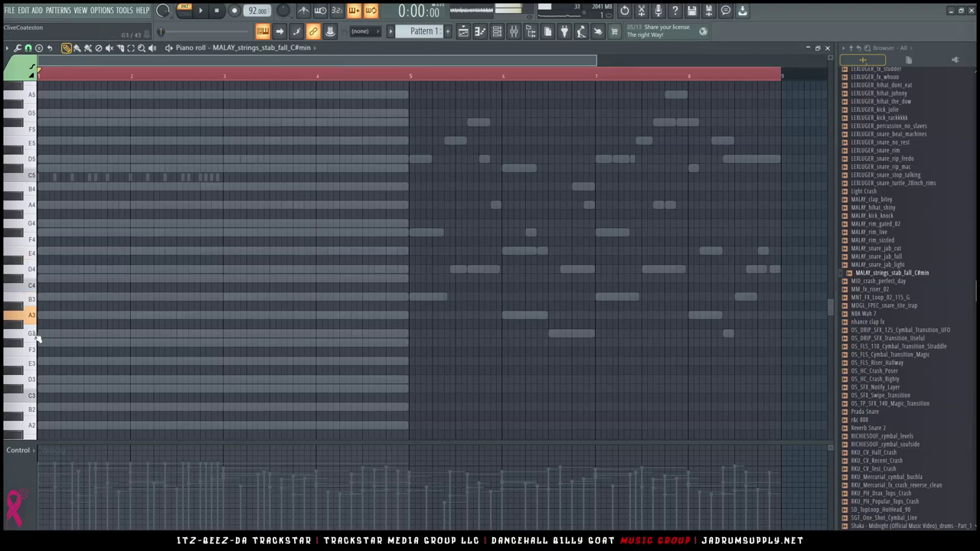
Shorten all of the MINOR scale guide notes to slivers at the start of bar 1.
key(ctrl+a)
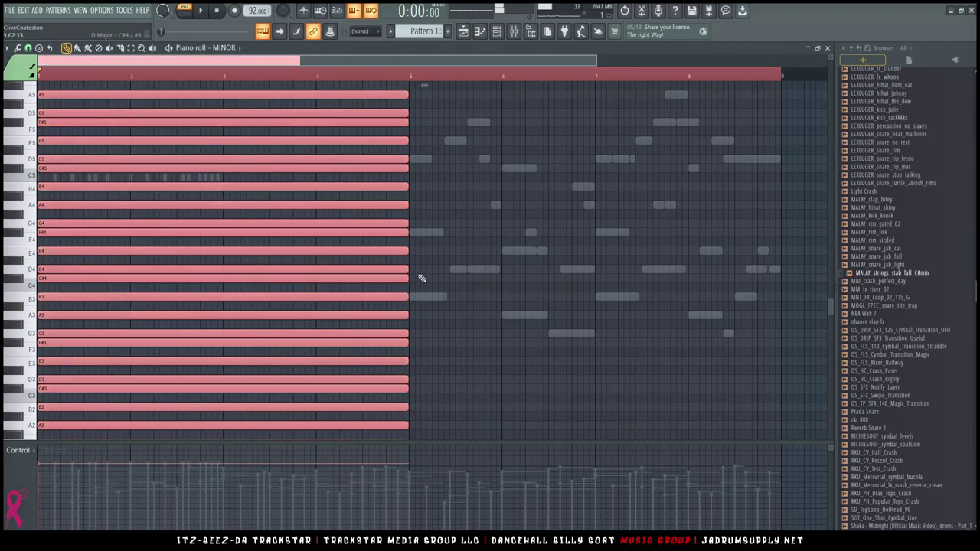
drag(407, 269, 42, 271)
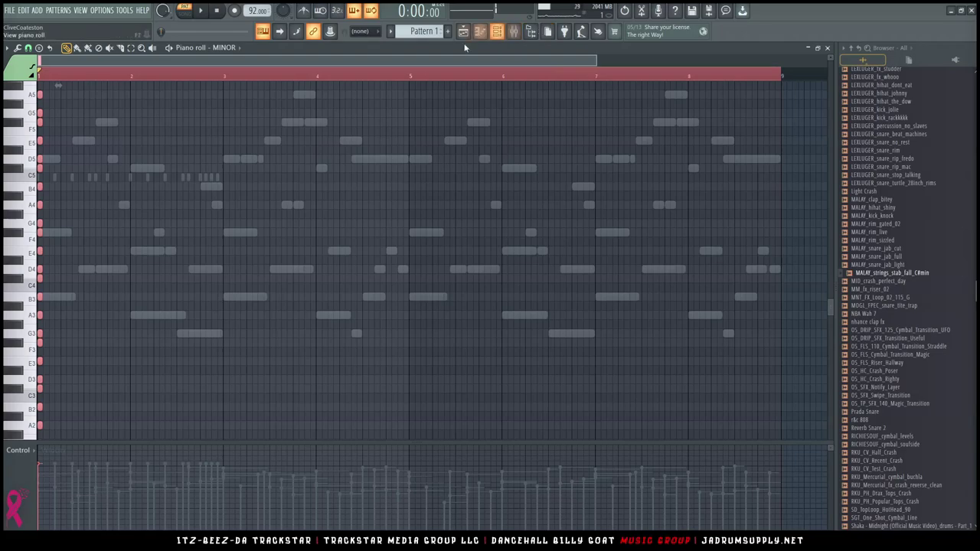
scroll(88, 285, down, 3)
In the MALAY_strings_stab_fall_C#min piano roll, place a C5 note at the start of bar 1, shorten it and replay the pattern.
click(494, 37)
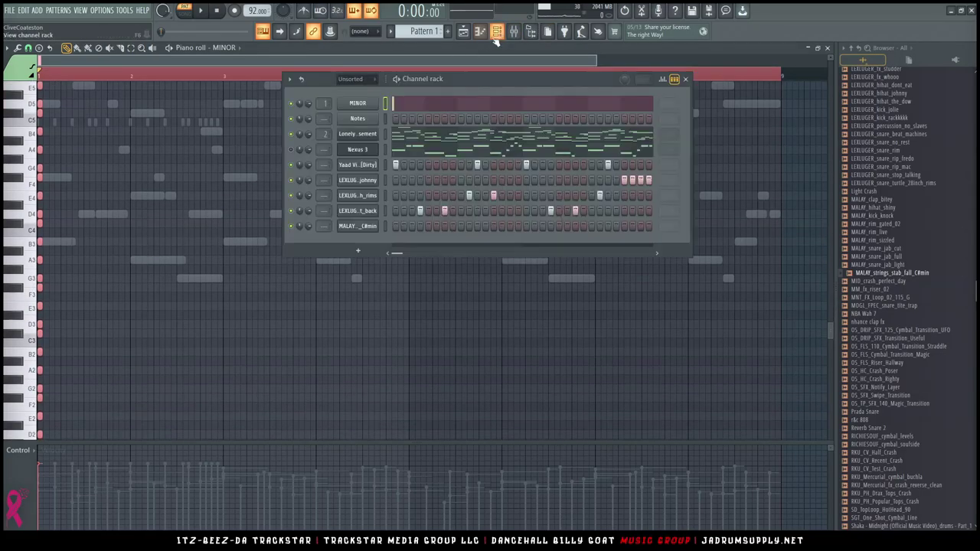
right_click(375, 222)
click(394, 227)
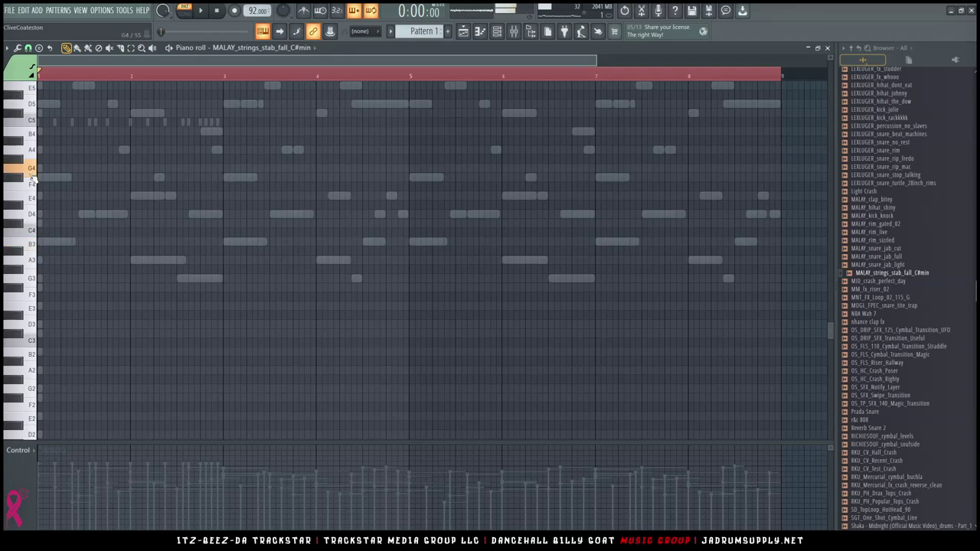
scroll(32, 177, up, 3)
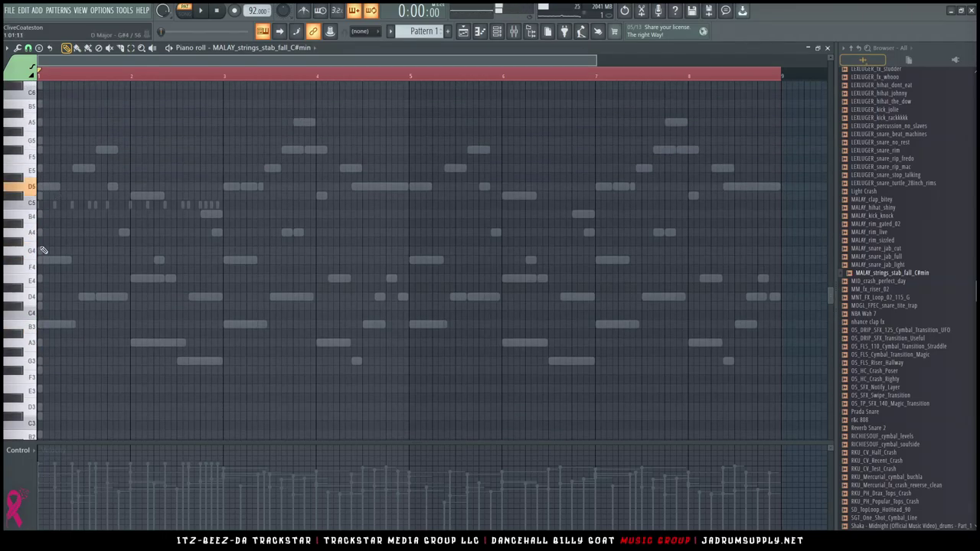
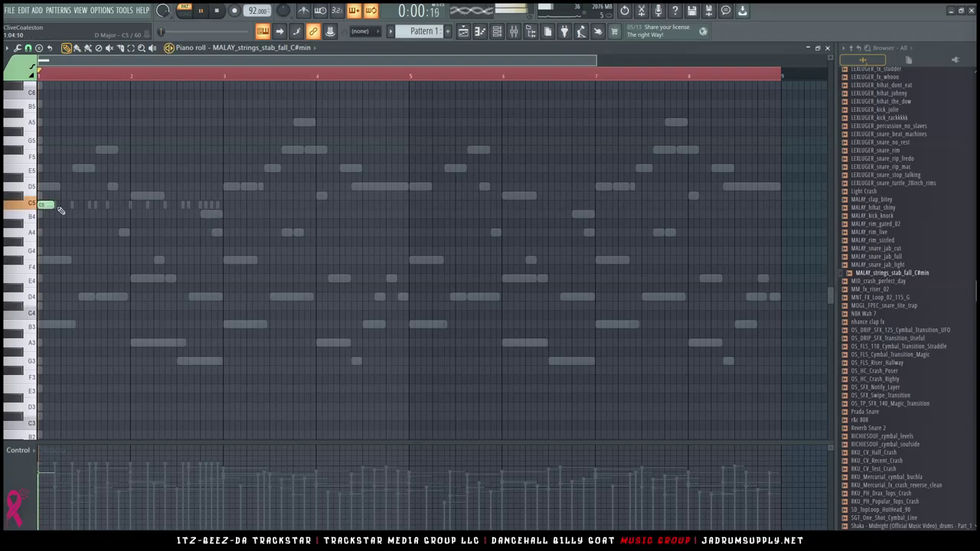
key(space)
key(space)
key(ctrl+a)
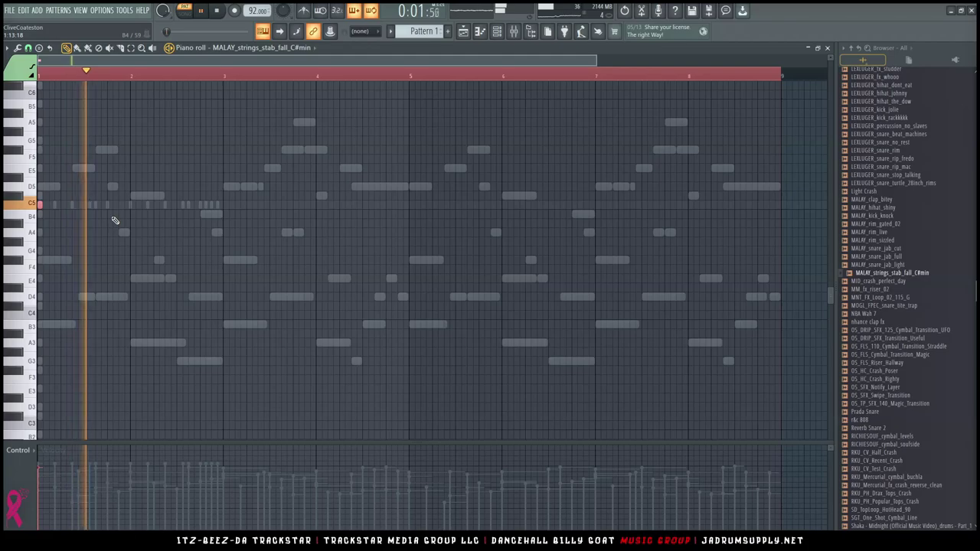
key(space)
key(space)
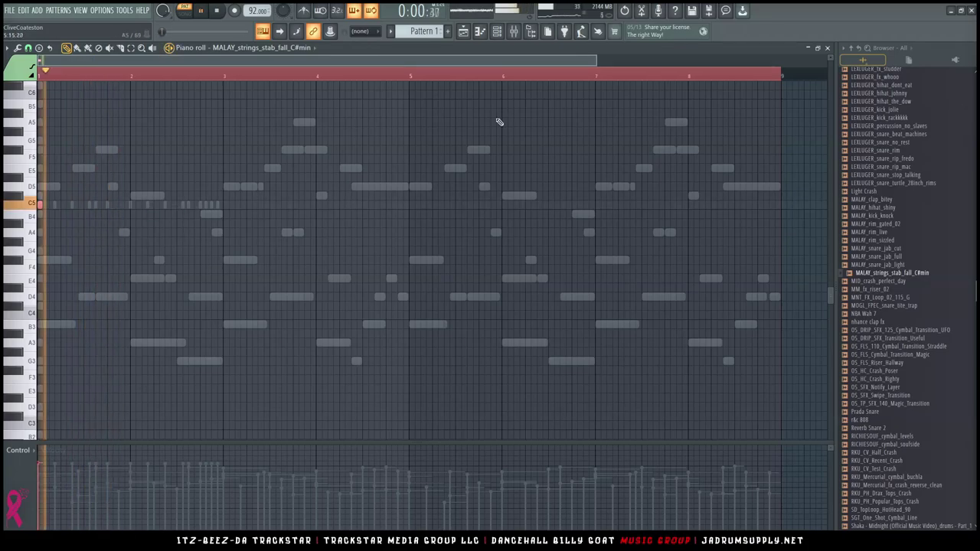
Replay the pattern with the strings stab, then bring up the Channel rack and enable step looping for the channels.
click(497, 32)
click(263, 277)
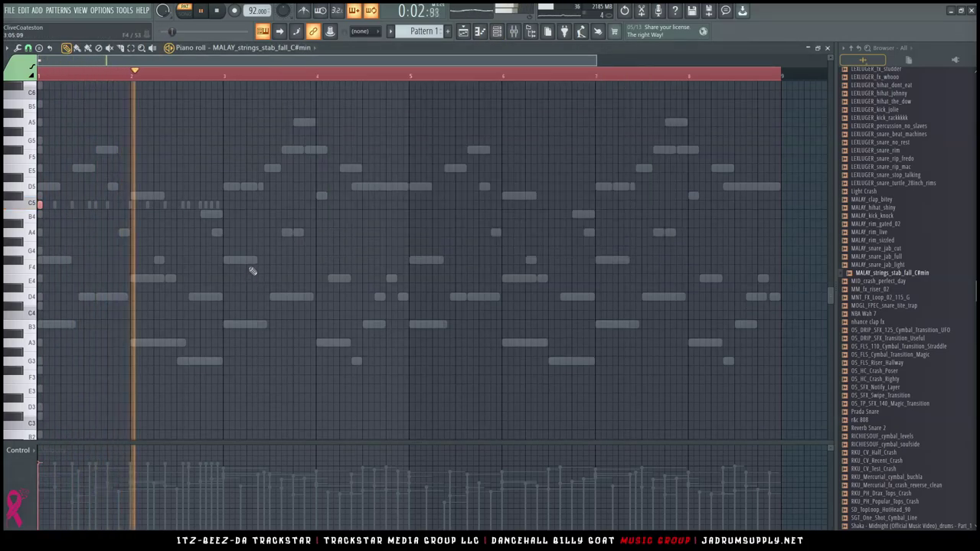
key(space)
key(space)
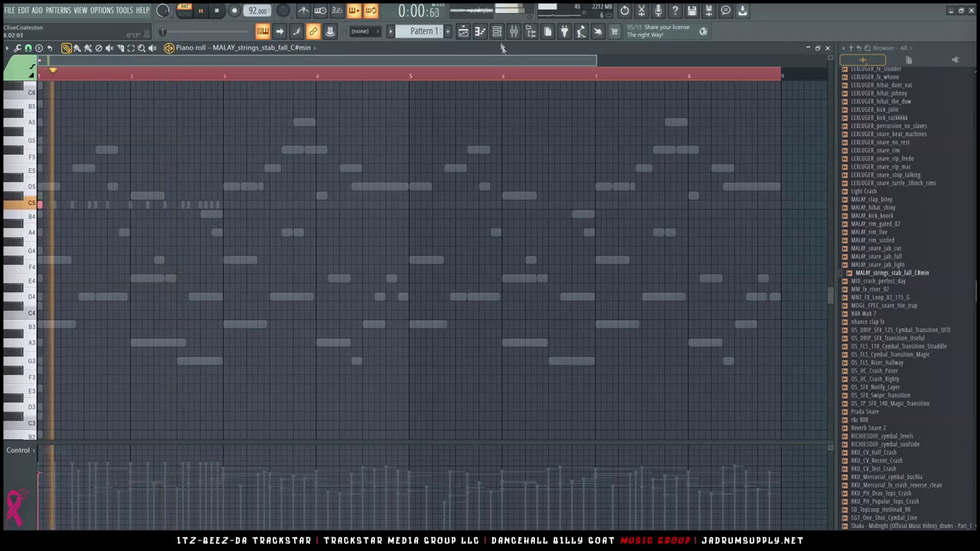
click(497, 32)
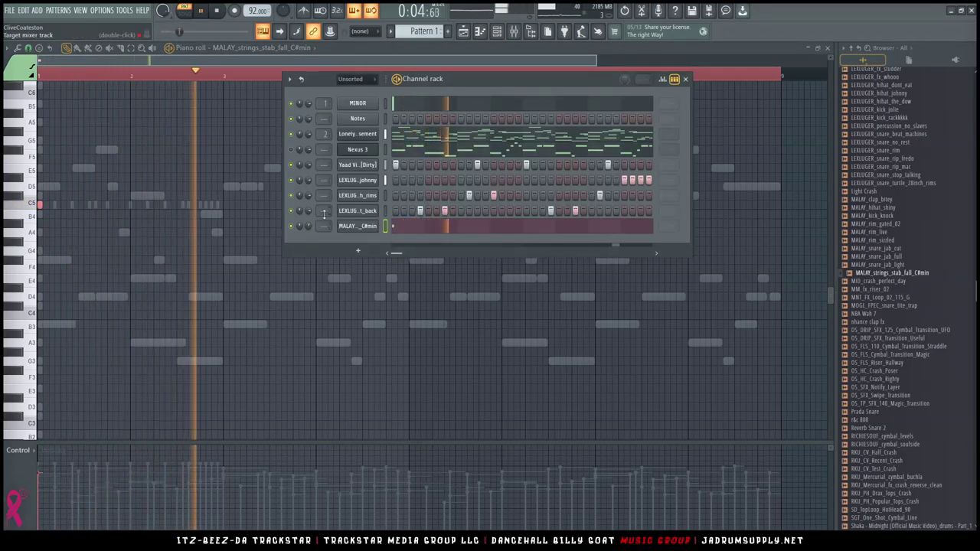
click(301, 78)
Audition the riser, crash and transition samples from OS_FLS_Cymbal_Transition_Magic through OS_SFX_Swipe_Transition over the playing beat.
scroll(885, 143, up, 2)
scroll(886, 230, down, 4)
click(889, 306)
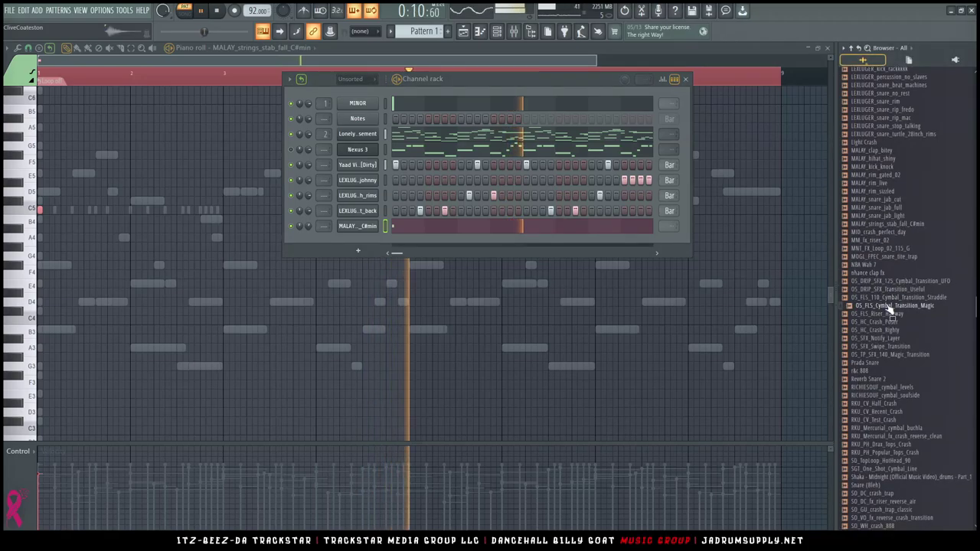
click(905, 313)
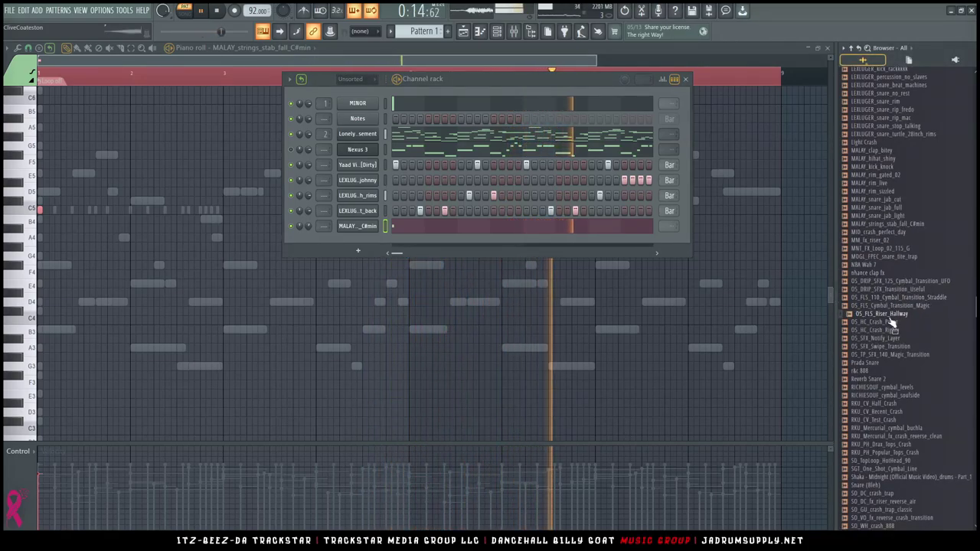
click(888, 321)
click(884, 330)
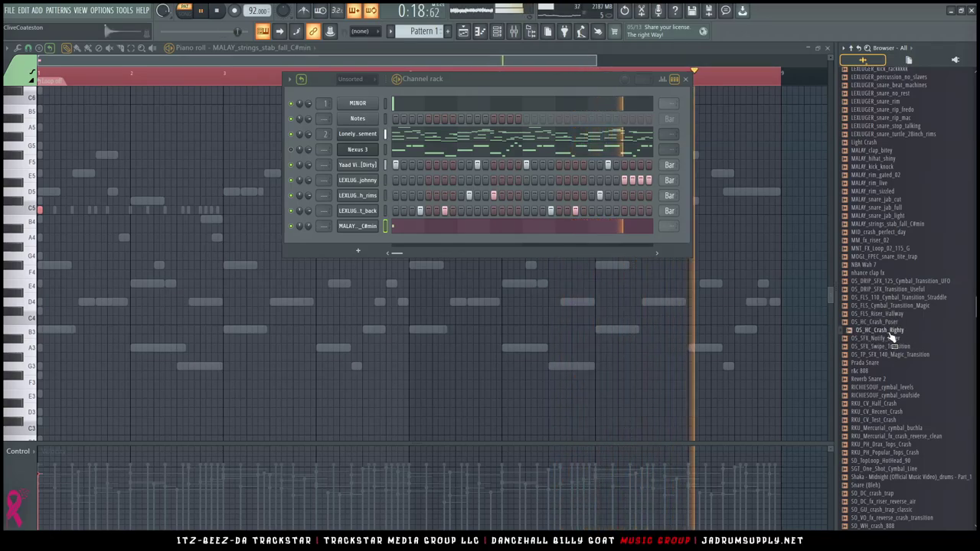
click(891, 337)
click(888, 345)
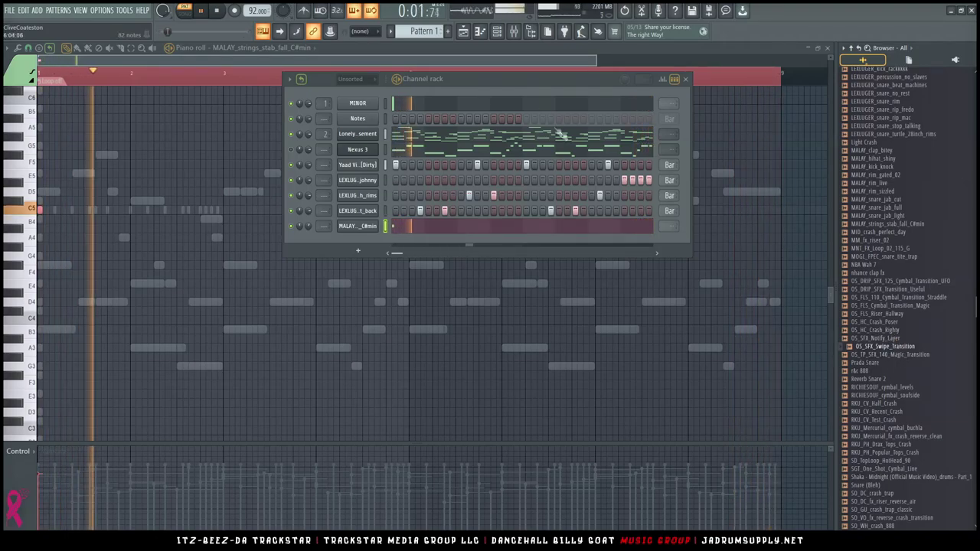
Place OS_SFX_Swipe_Transition on Track 3 of the Playlist at bar 7 and set its time-stretching mode to Auto.
click(463, 33)
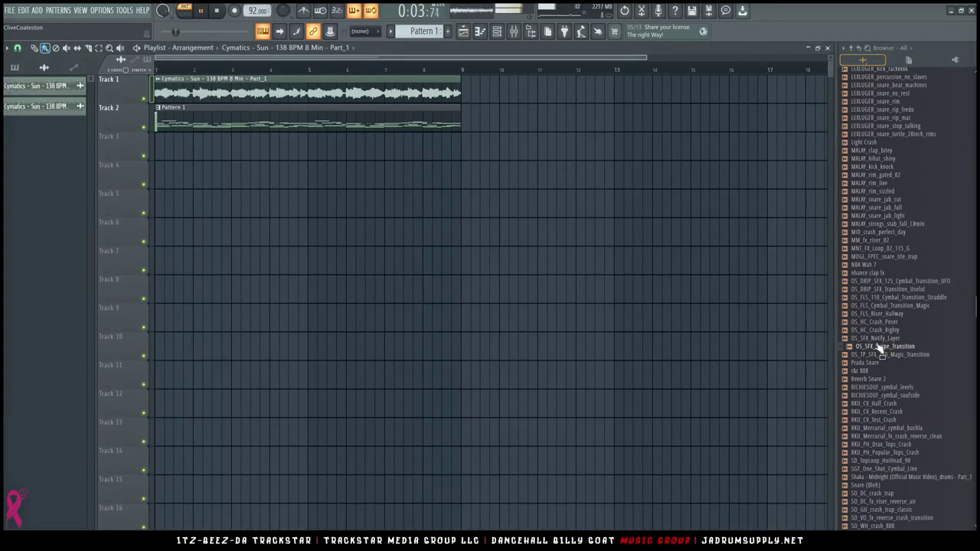
drag(870, 350, 446, 150)
double_click(452, 151)
click(294, 160)
click(298, 170)
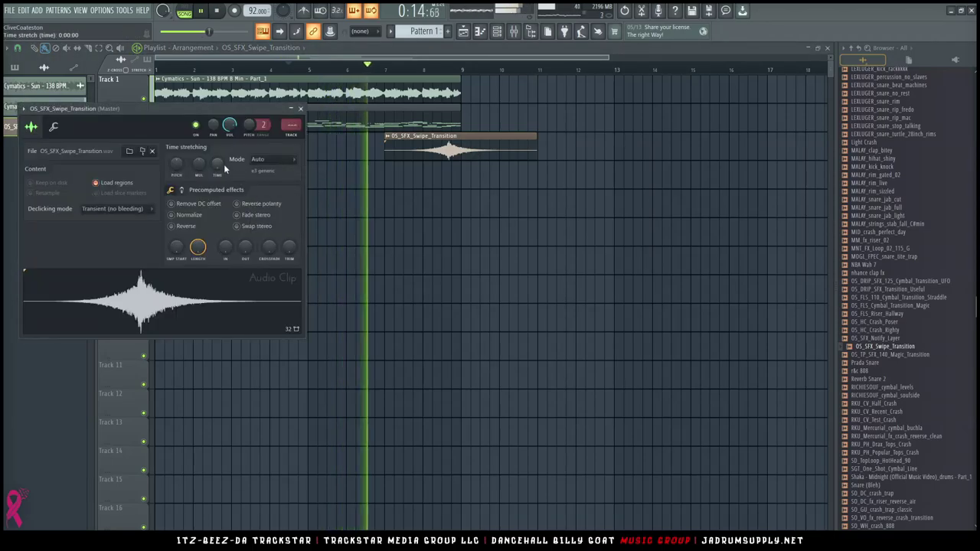
Time-stretch the swipe clip and fit it on Track 3 from about bar 7.5 to bar 11, with its swell peaking at bar 9.
scroll(217, 164, up, 6)
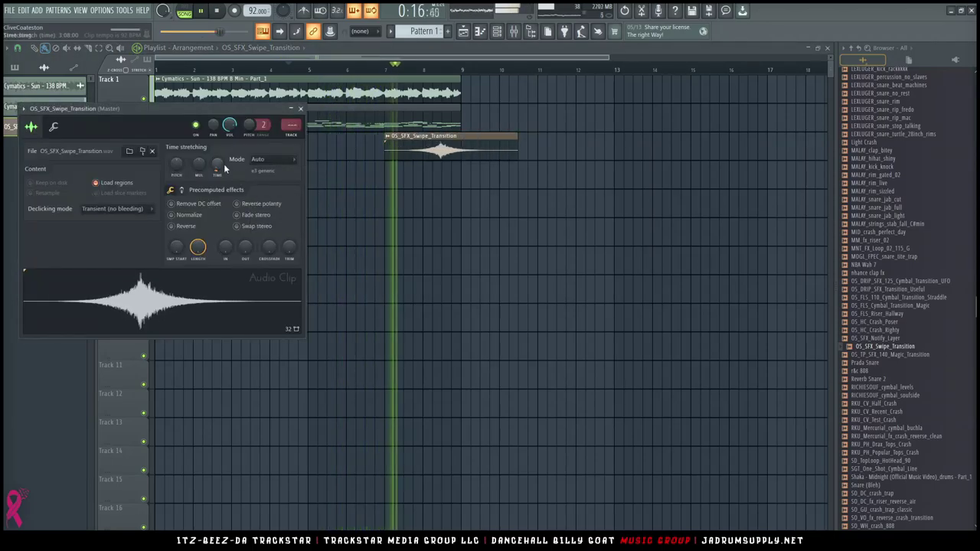
right_click(427, 262)
drag(468, 151, 481, 151)
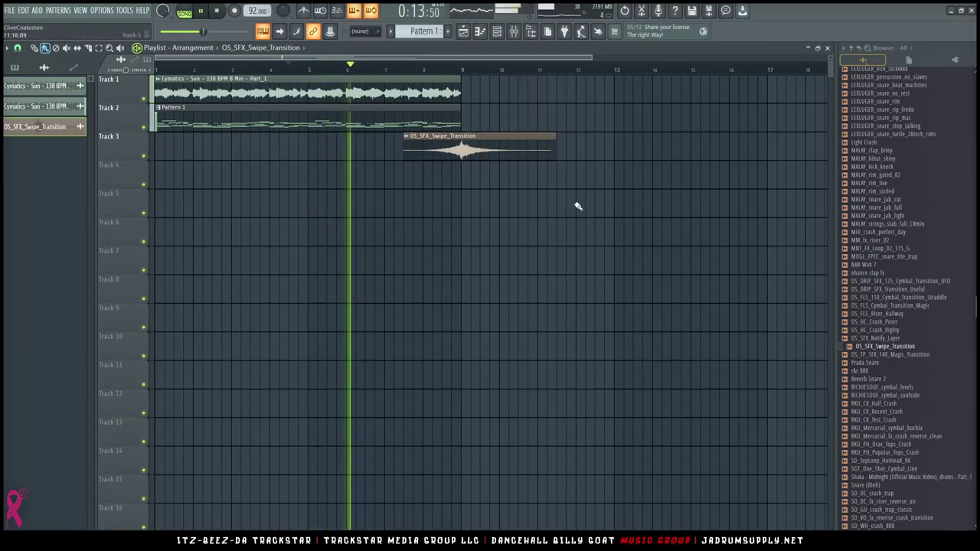
drag(567, 222, 544, 120)
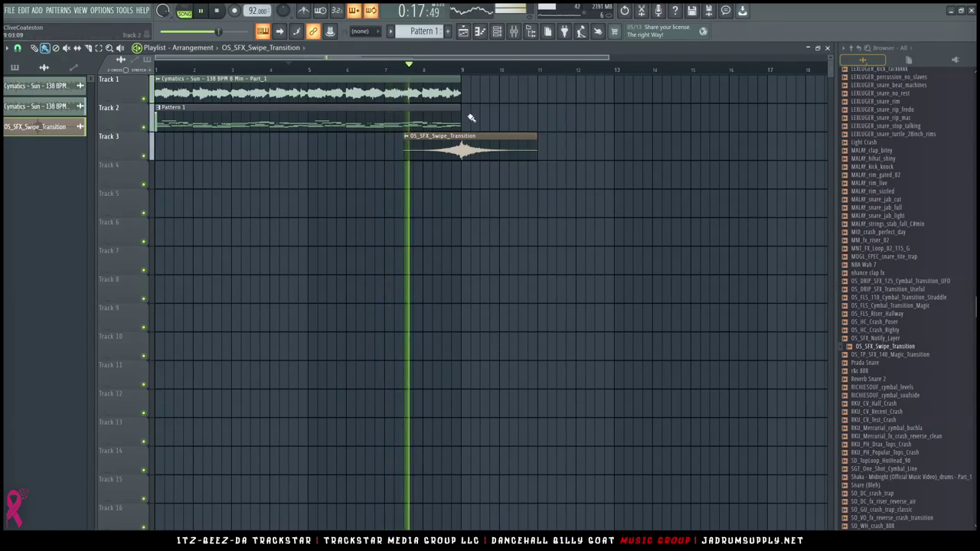
Duplicate the guitar loop and Pattern 1 clips from bar 9 to bar 17, and recheck the swipe clip's settings.
drag(473, 118, 304, 78)
key(ctrl+b)
click(514, 228)
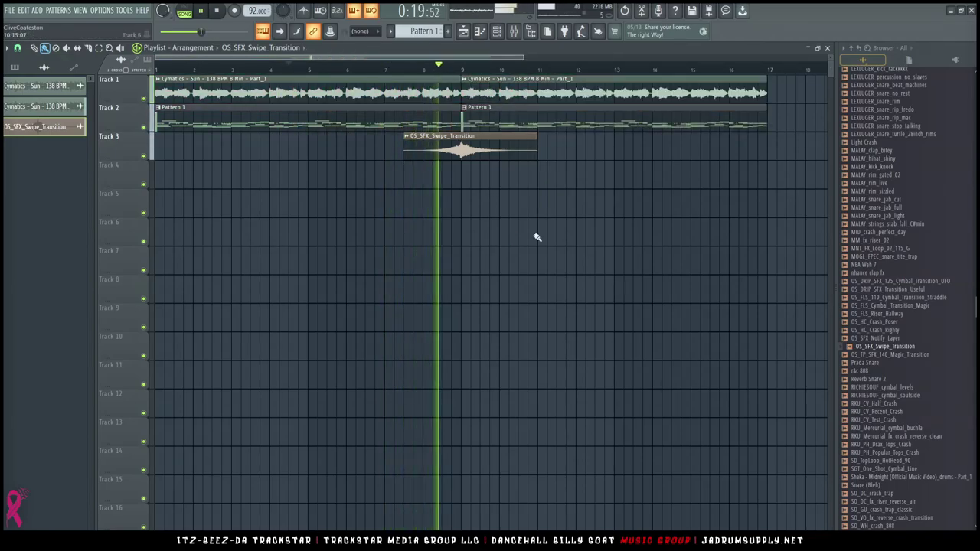
double_click(474, 144)
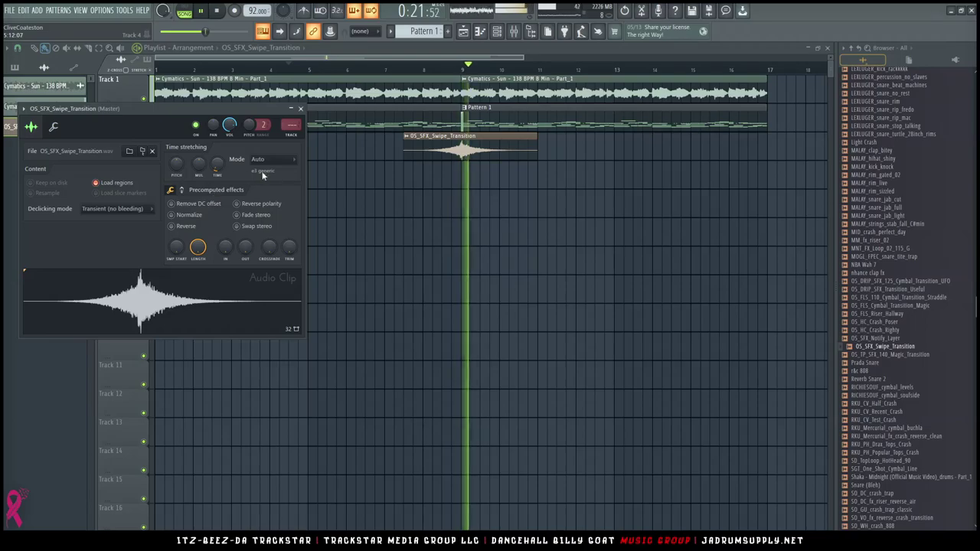
click(301, 109)
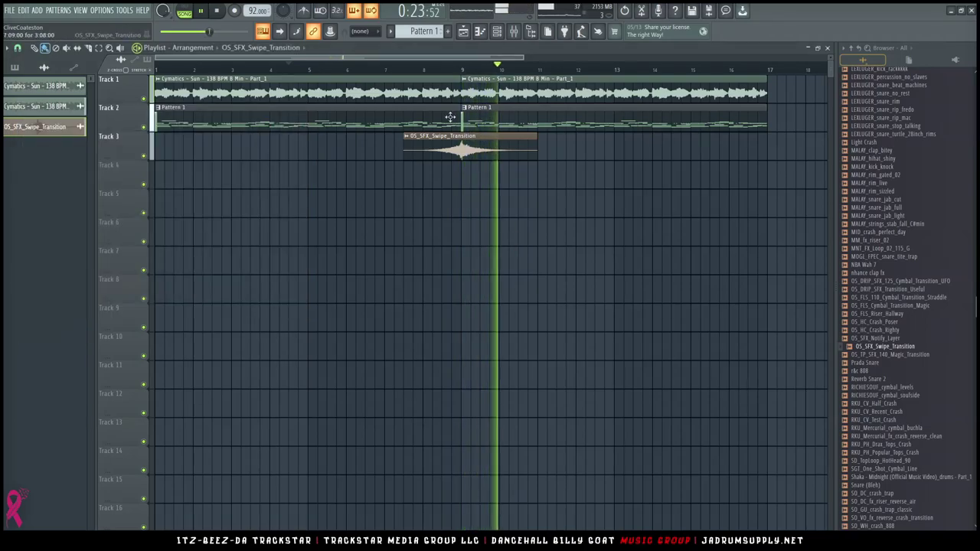
Review the pattern's channels, and audition samples from MALAY_strings_stab_fall_C#min down to SO_GU_crash_trap_classic over the playing beat.
scroll(437, 80, down, 3)
click(496, 31)
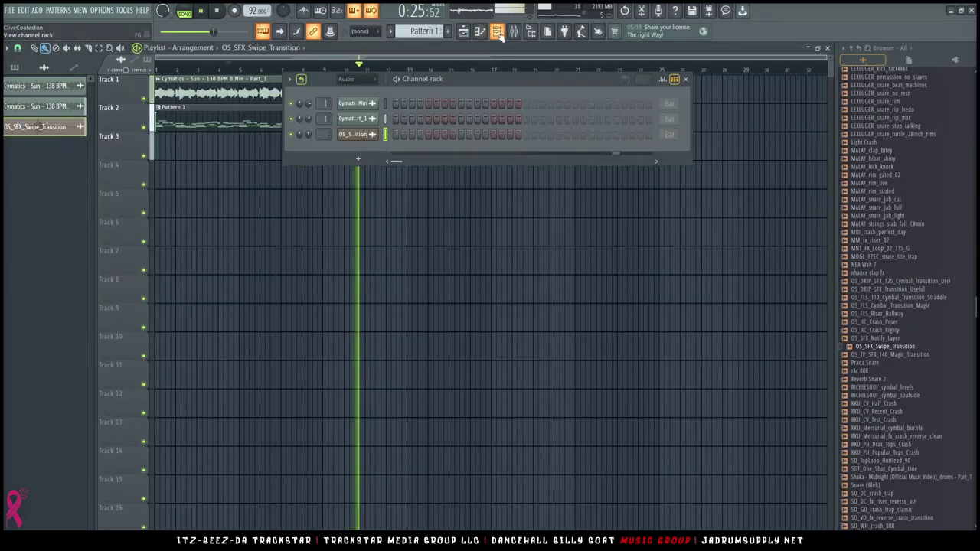
scroll(356, 78, down, 1)
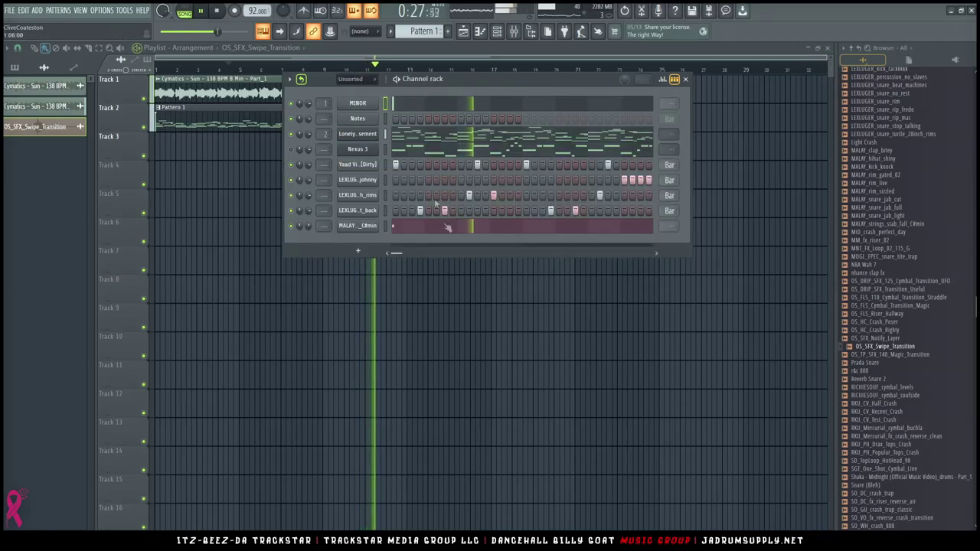
scroll(894, 195, up, 2)
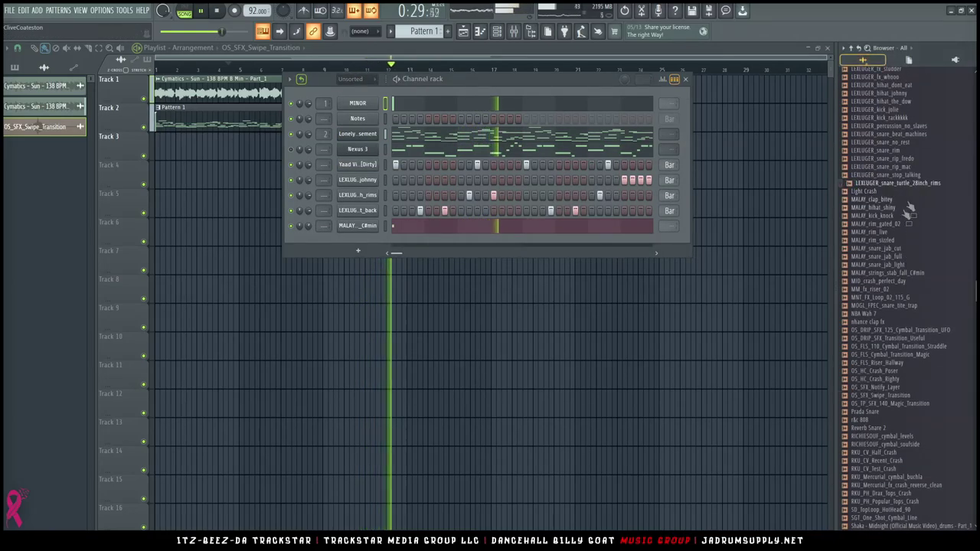
click(880, 273)
scroll(880, 291, down, 4)
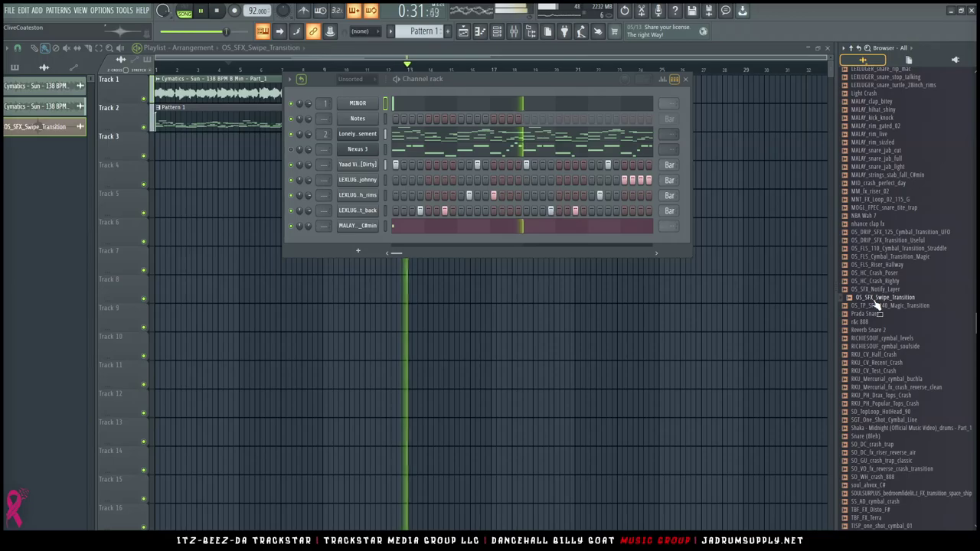
scroll(878, 300, down, 4)
click(872, 306)
click(880, 313)
click(883, 321)
click(880, 314)
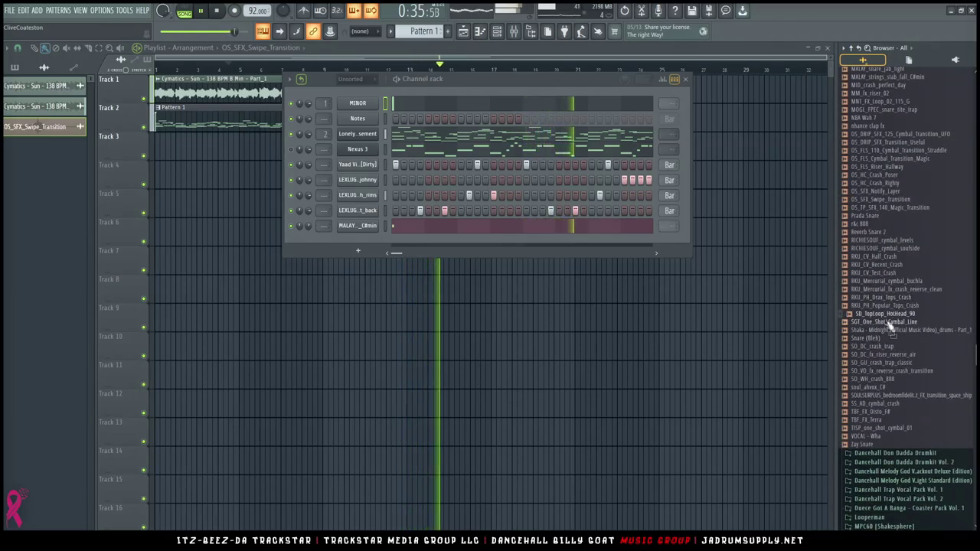
click(880, 323)
click(880, 339)
click(880, 348)
click(880, 355)
click(876, 362)
Place SO_GU_crash_trap_classic on Track 4 of the Playlist at bar 1 and set its time-stretching mode to Auto.
drag(876, 367, 159, 175)
double_click(160, 177)
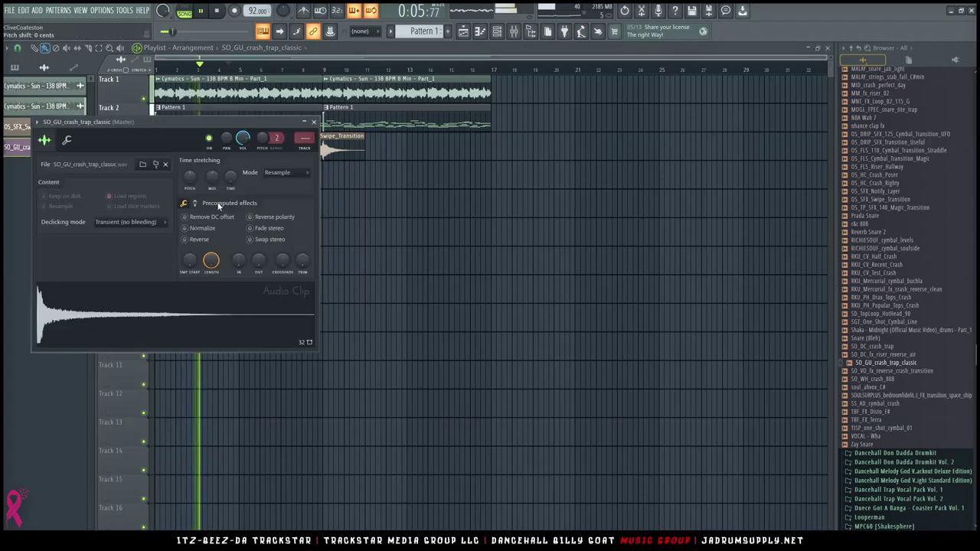
click(287, 173)
click(319, 185)
drag(238, 124, 592, 131)
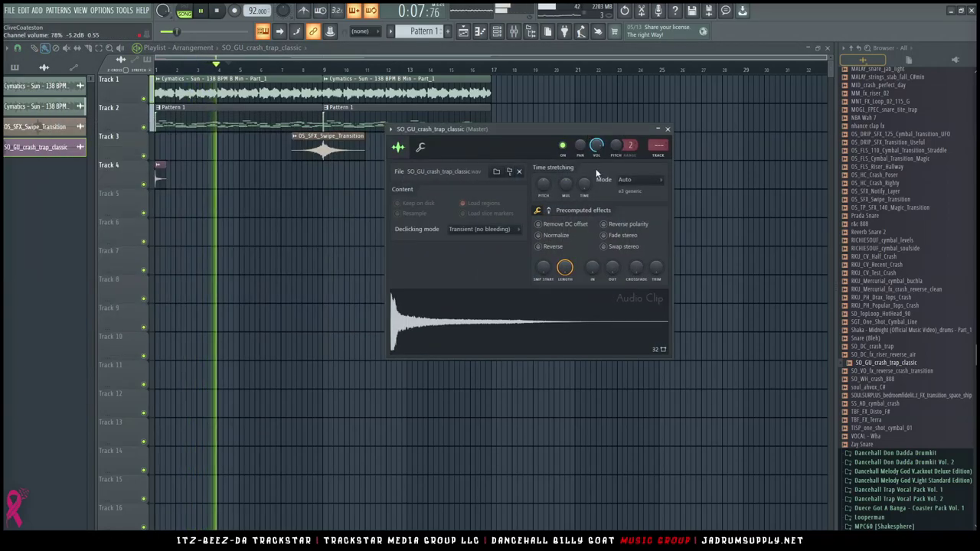
key(Escape)
Put the SO_GU_crash_trap_classic clip at bars 5 and 13 on Track 4 and remove it from bar 1.
click(242, 174)
right_click(162, 180)
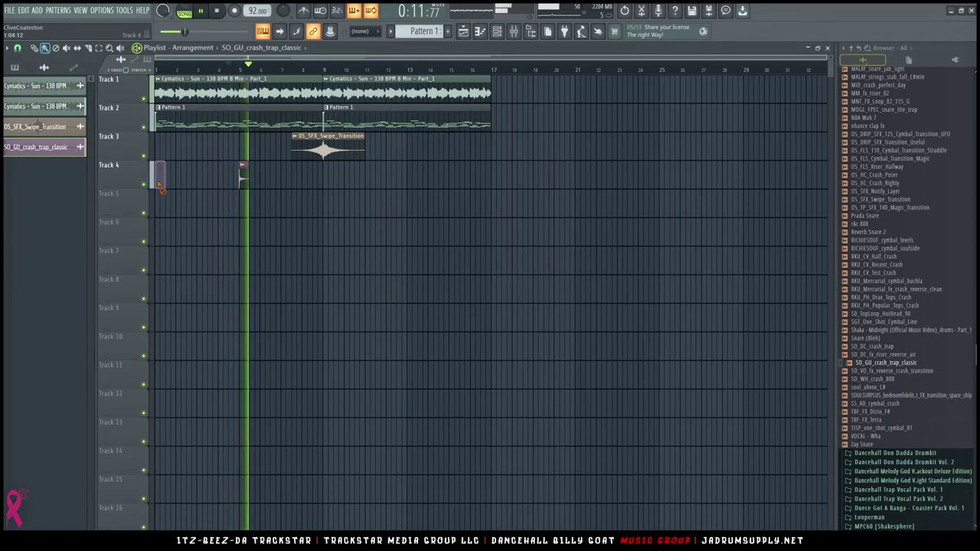
click(411, 176)
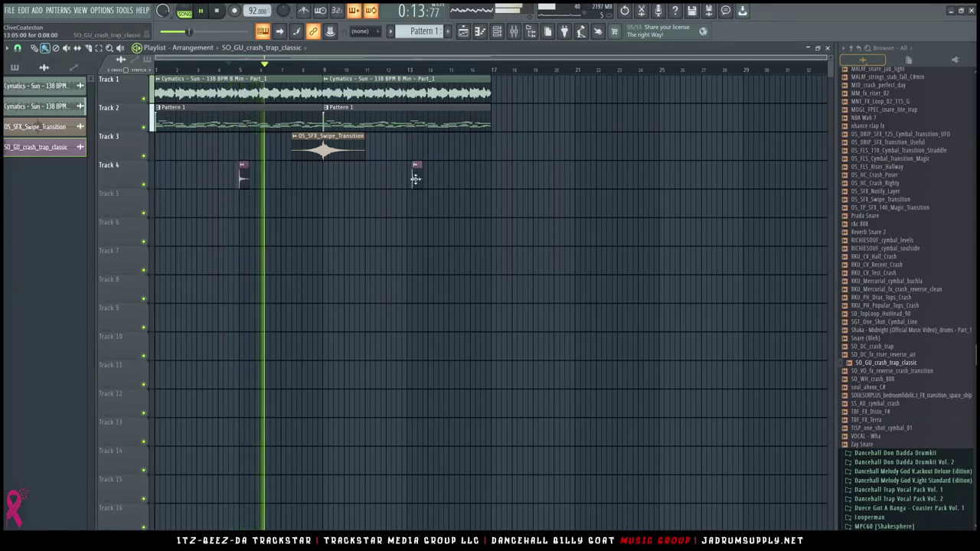
Audition more samples, place SS_AD_cymbal_crash on Track 5 at bar 5, and set its time-stretching mode to Auto.
click(880, 346)
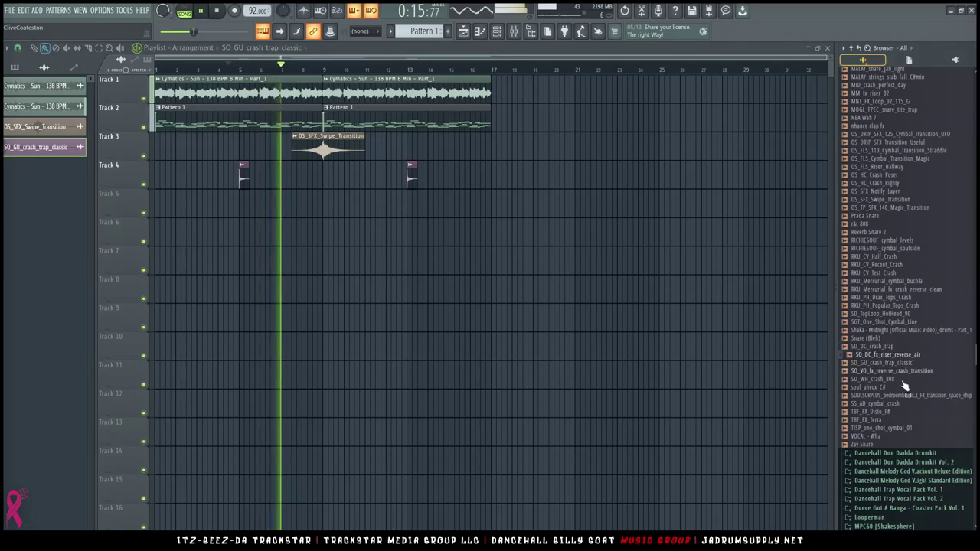
click(880, 403)
drag(878, 412, 245, 207)
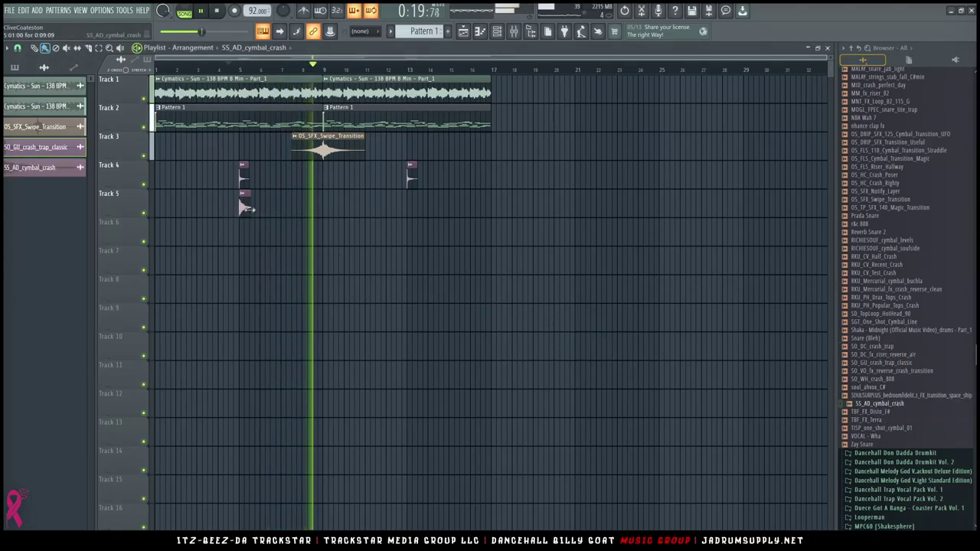
double_click(245, 207)
drag(274, 148, 634, 209)
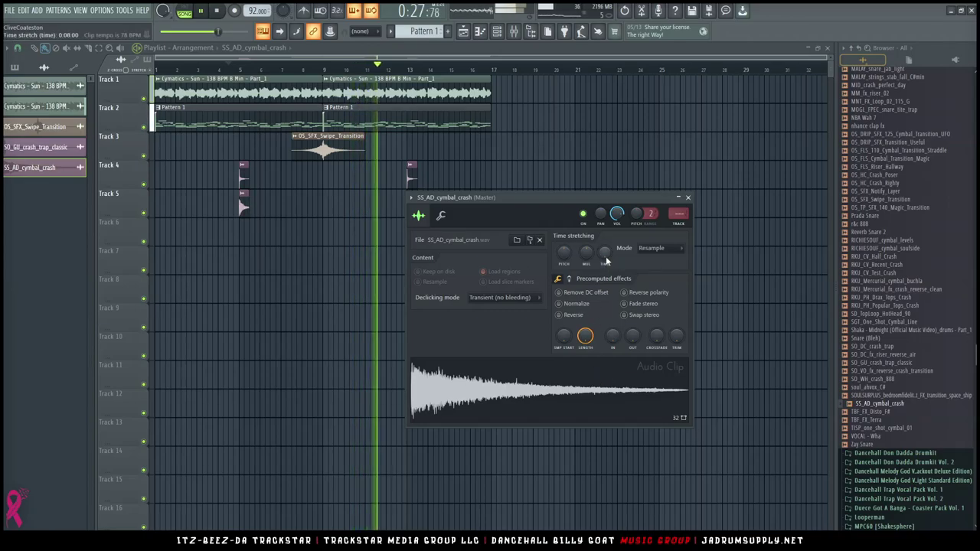
click(643, 251)
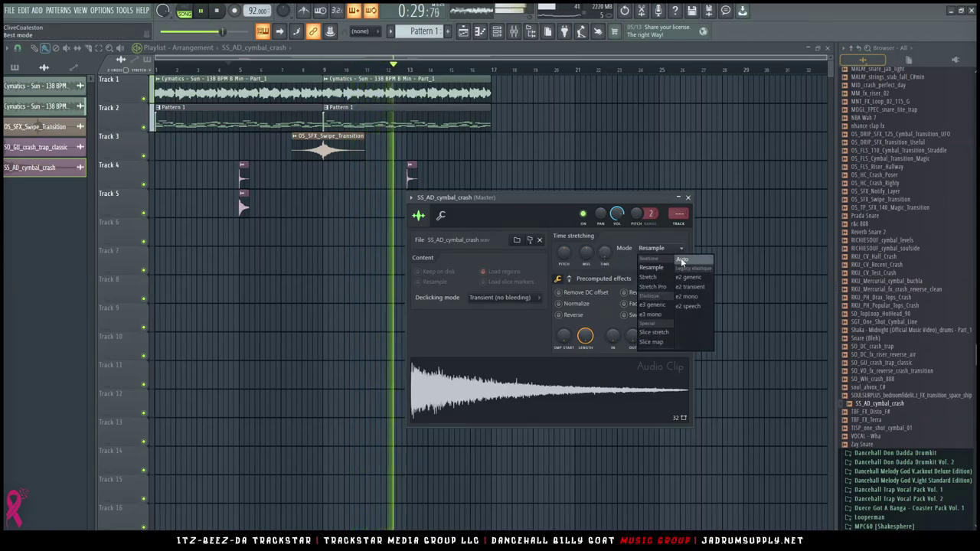
click(681, 261)
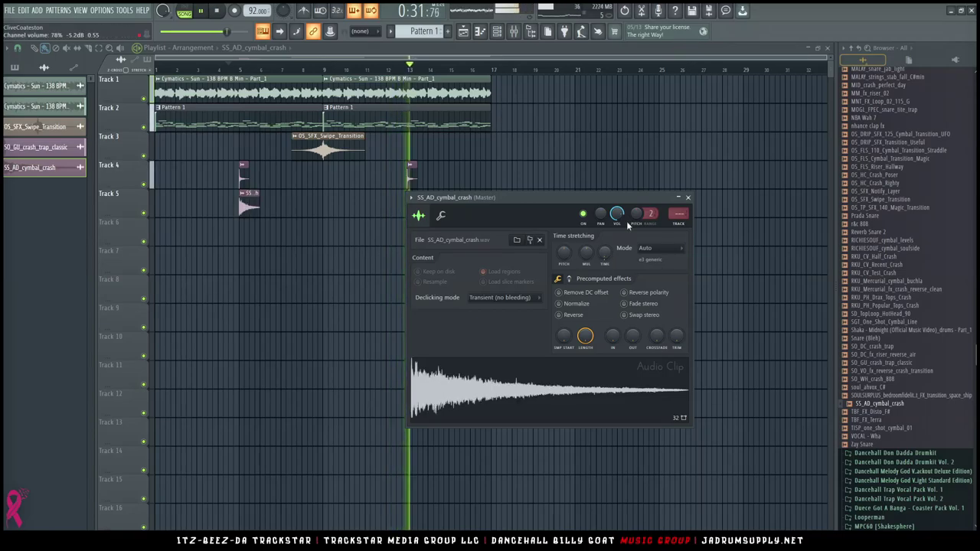
Shorten the cymbal crash clip on Track 5, copy it to bar 13, and play the arrangement from there.
drag(261, 208, 254, 218)
click(413, 208)
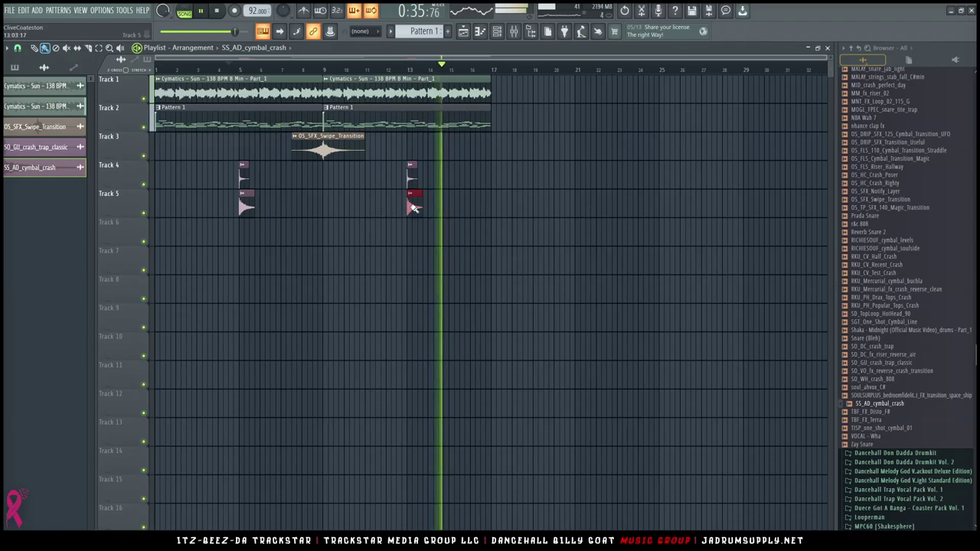
click(408, 70)
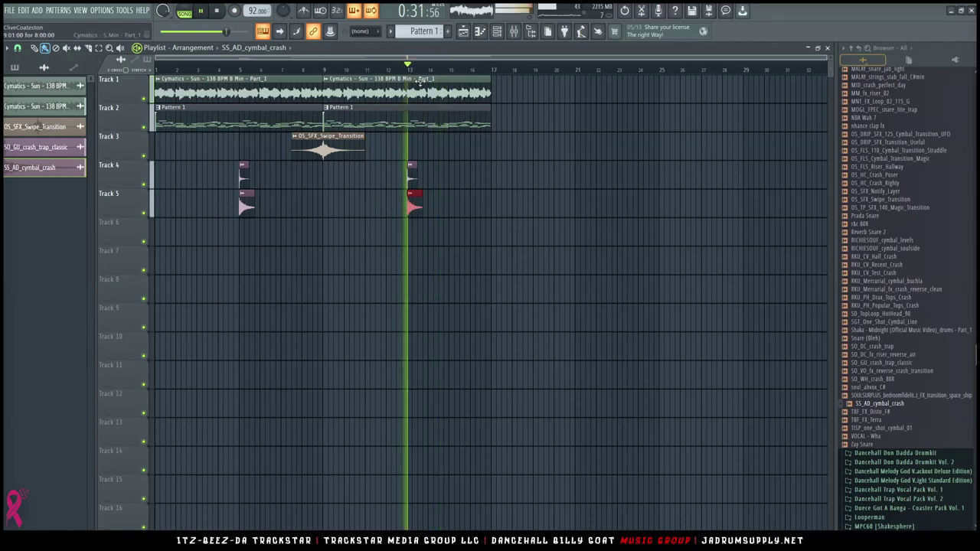
Add a fade-out to SS_AD_cymbal_crash and lower its volume, checking the settings of SO_GU_crash_trap_classic as well.
double_click(413, 205)
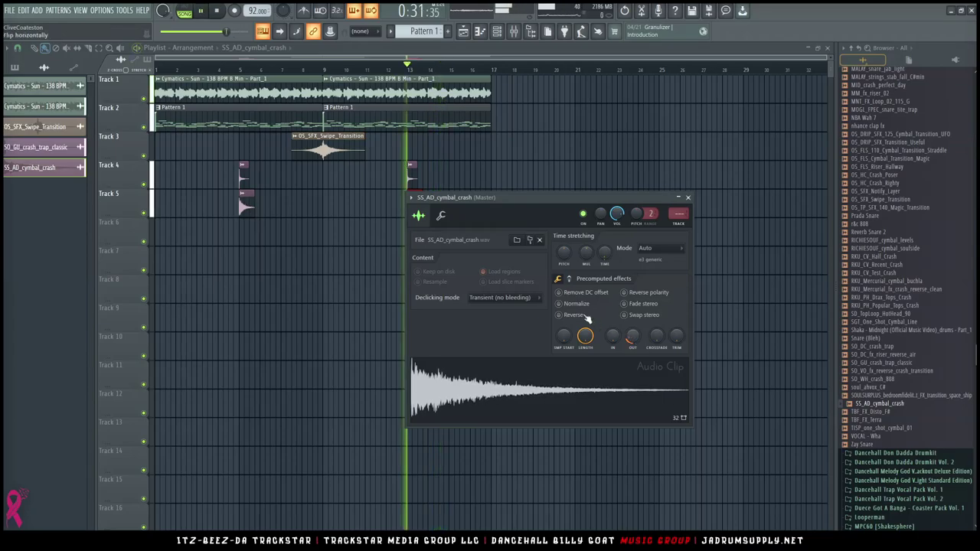
key(Escape)
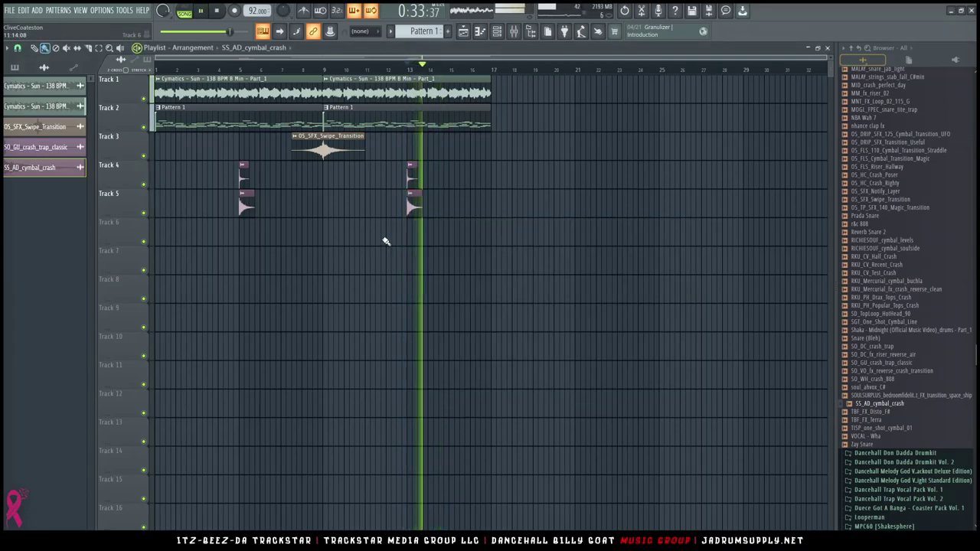
double_click(411, 203)
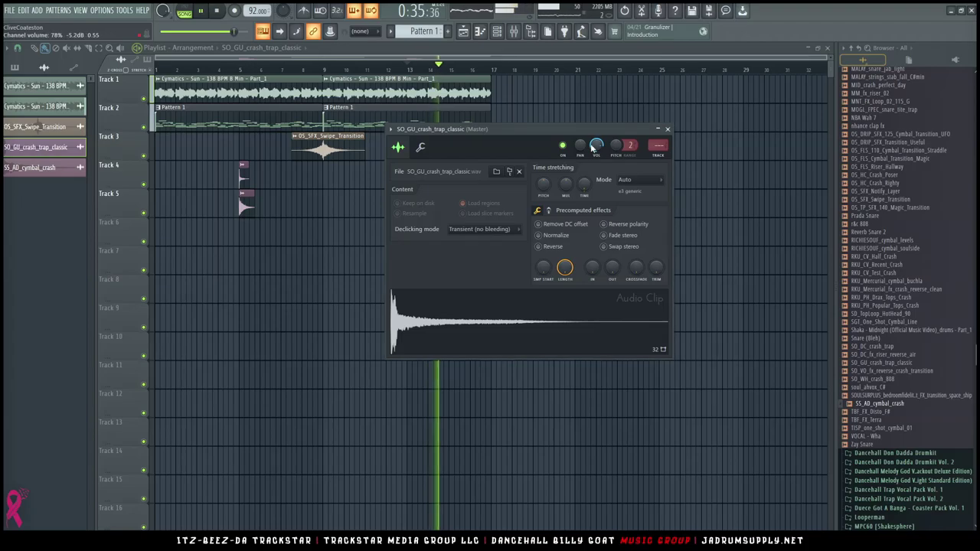
double_click(247, 205)
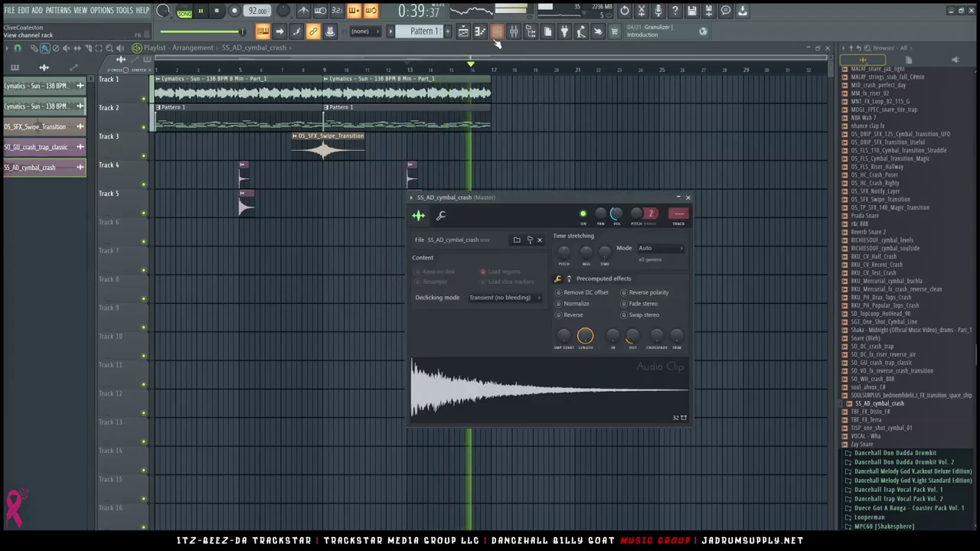
Add the pattern's MALAY_strings_stab_fall_C#min sample to the Playlist as an audio clip on Track 6 at bar 1.
click(497, 31)
scroll(359, 82, down, 1)
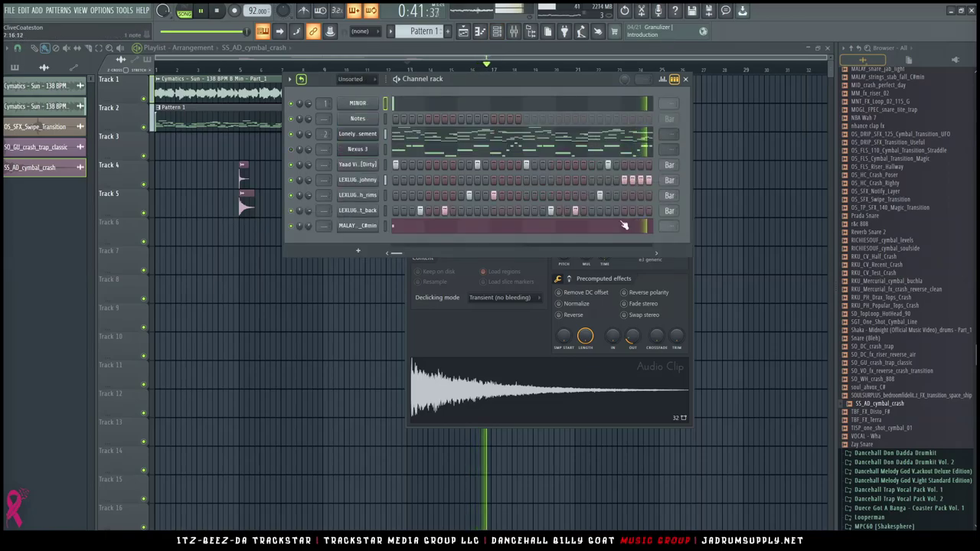
click(365, 225)
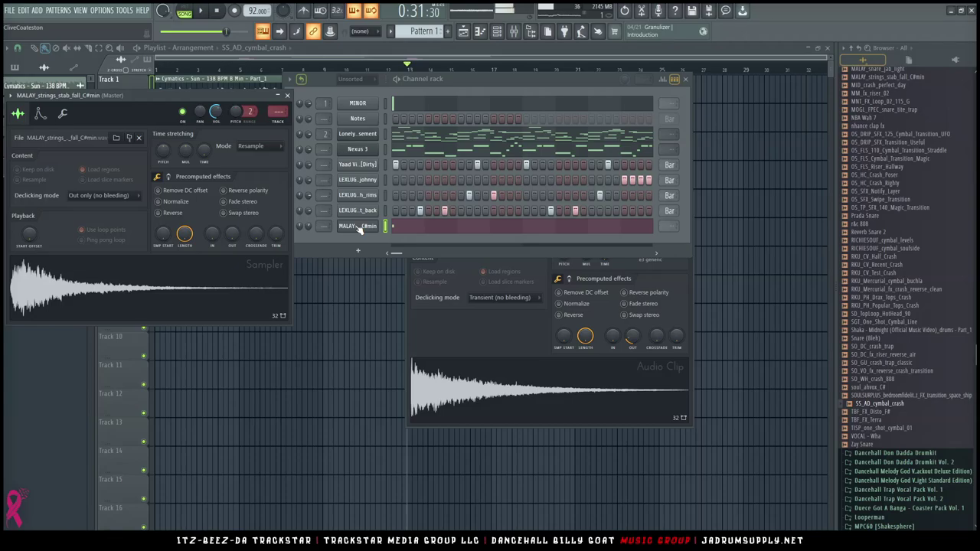
scroll(892, 187, up, 3)
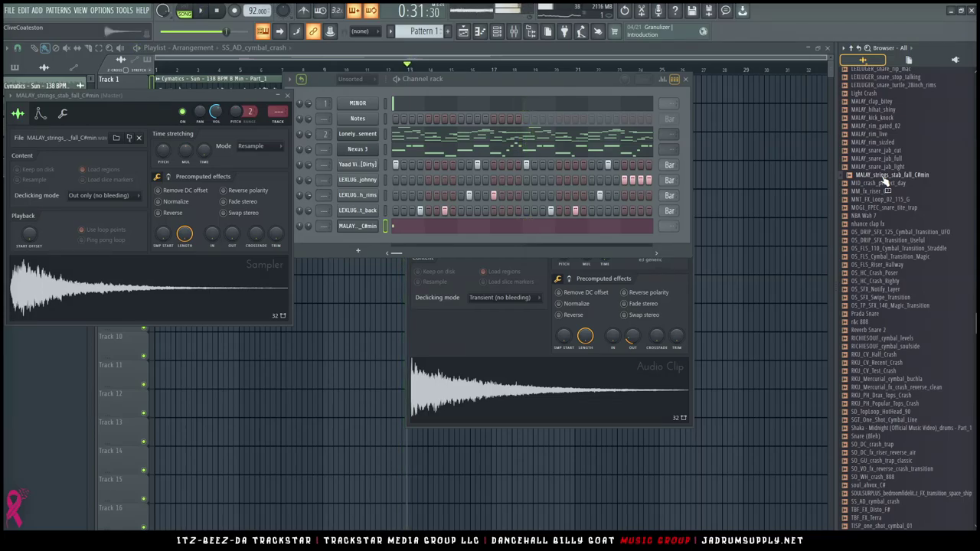
drag(727, 205, 729, 205)
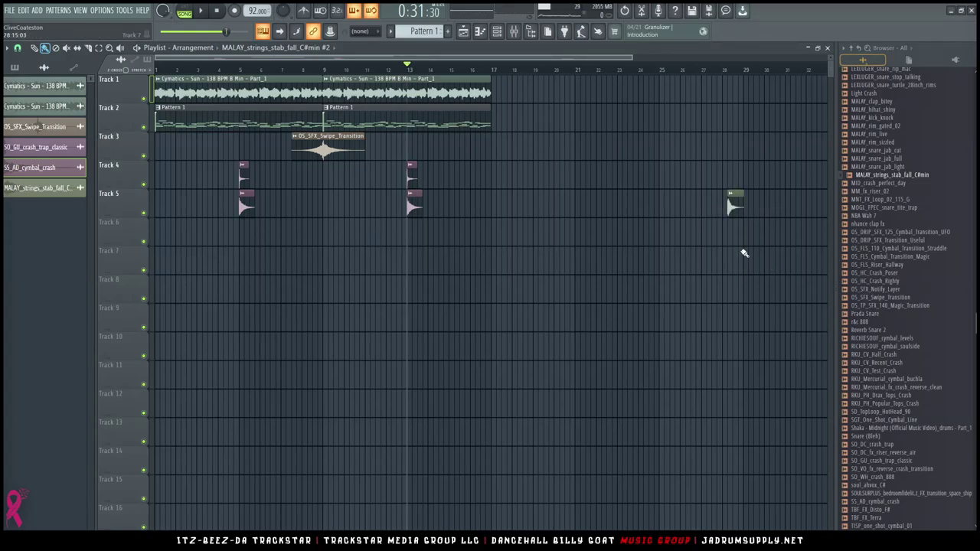
drag(73, 246, 137, 253)
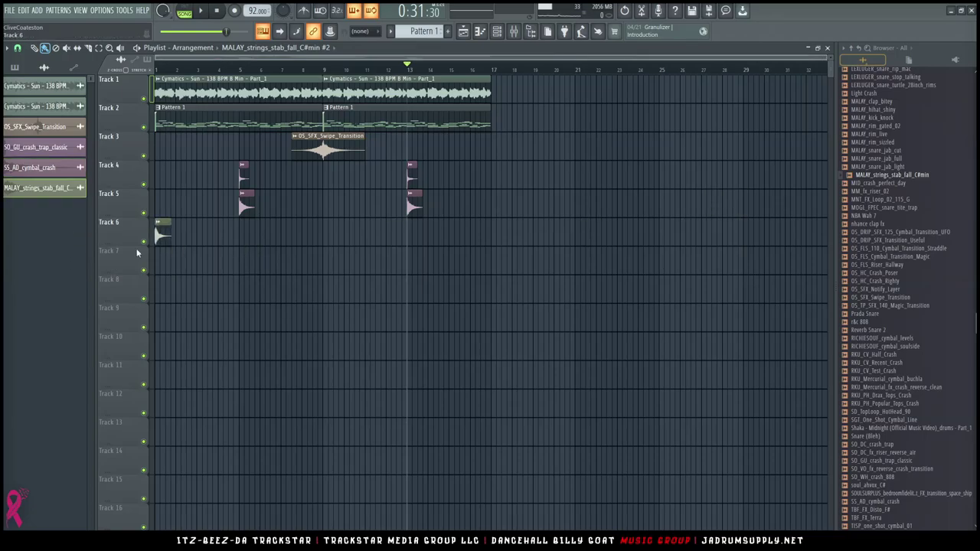
Set the strings stab clip's time-stretching mode to Auto and return the playback position to bar 1.
double_click(166, 233)
click(301, 200)
click(300, 211)
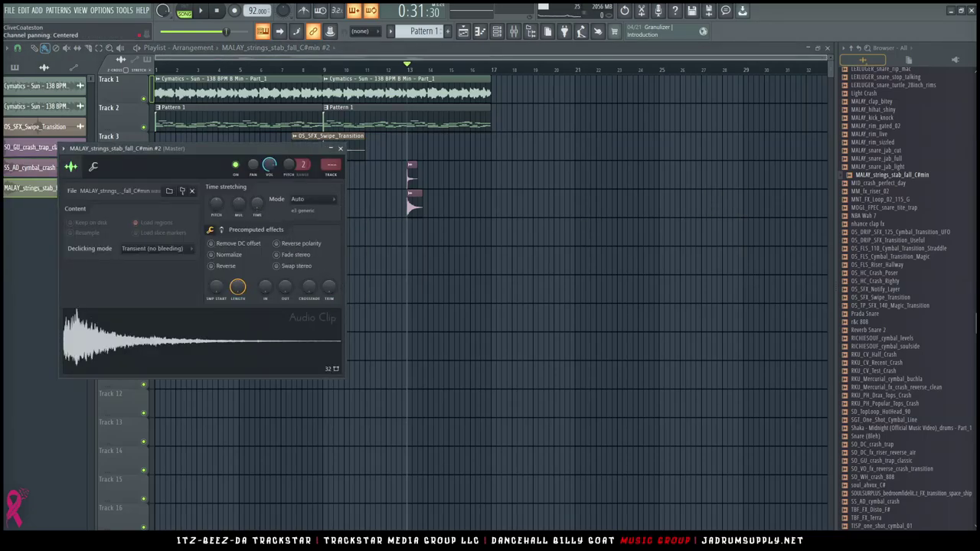
drag(172, 157, 482, 152)
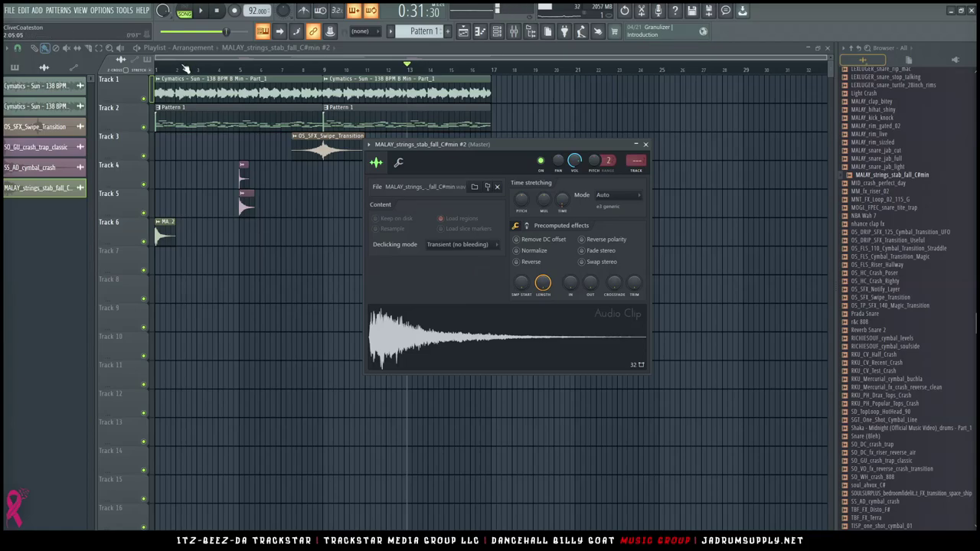
click(159, 69)
double_click(169, 242)
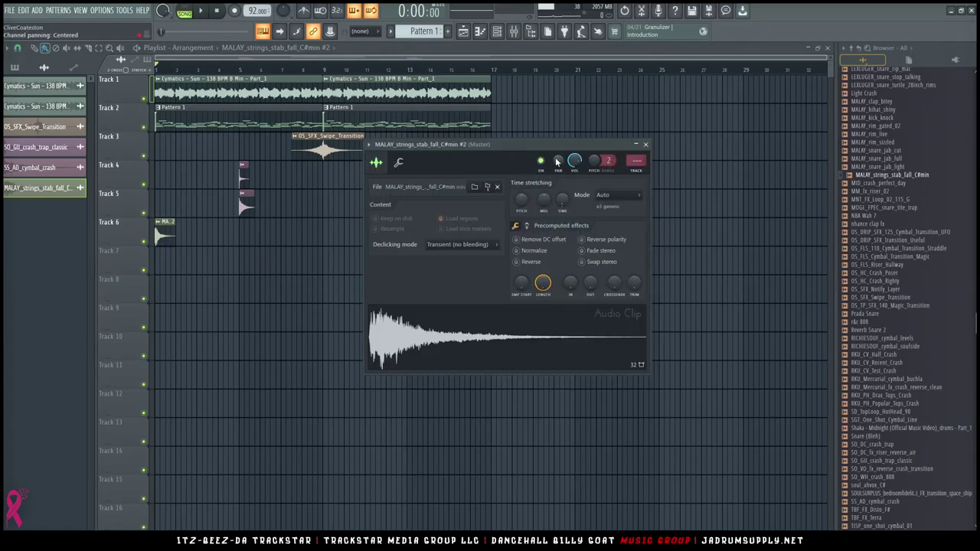
Delete the original MALAY_strings_stab_fall_C#min sampler channel from the Channel rack and check playback from the start.
key(F6)
key(space)
scroll(373, 85, down, 1)
right_click(363, 226)
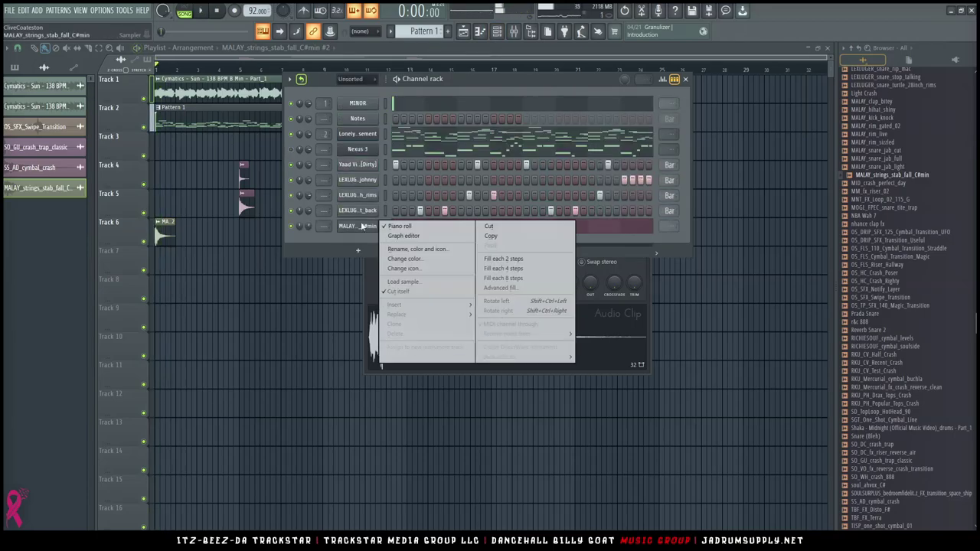
click(408, 334)
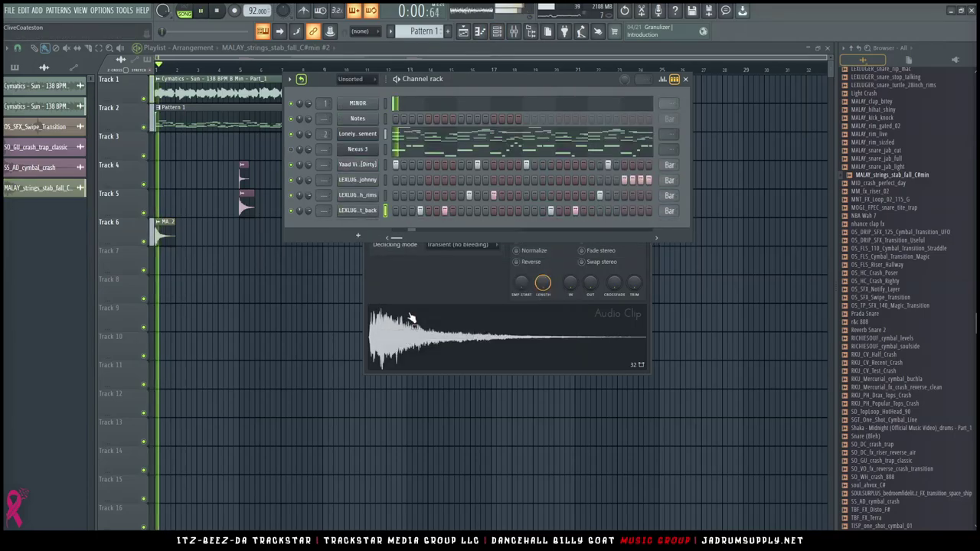
key(space)
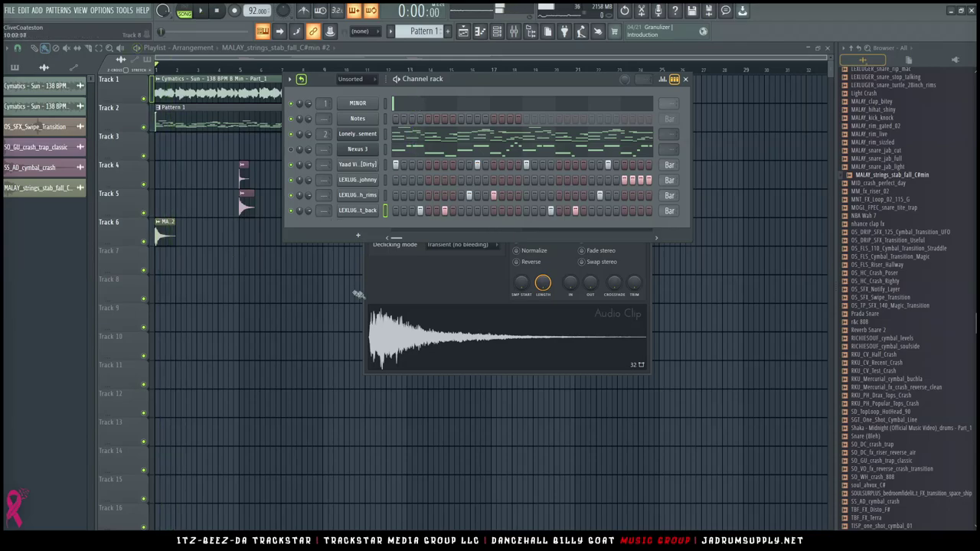
Lower the strings stab clip's volume and check its root note settings while playing from bar 1.
click(462, 280)
key(space)
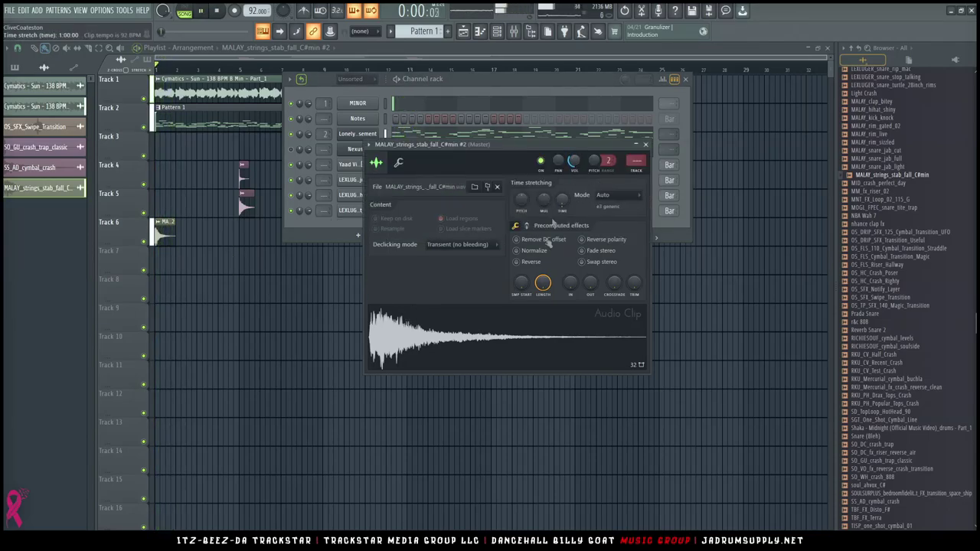
click(398, 162)
key(space)
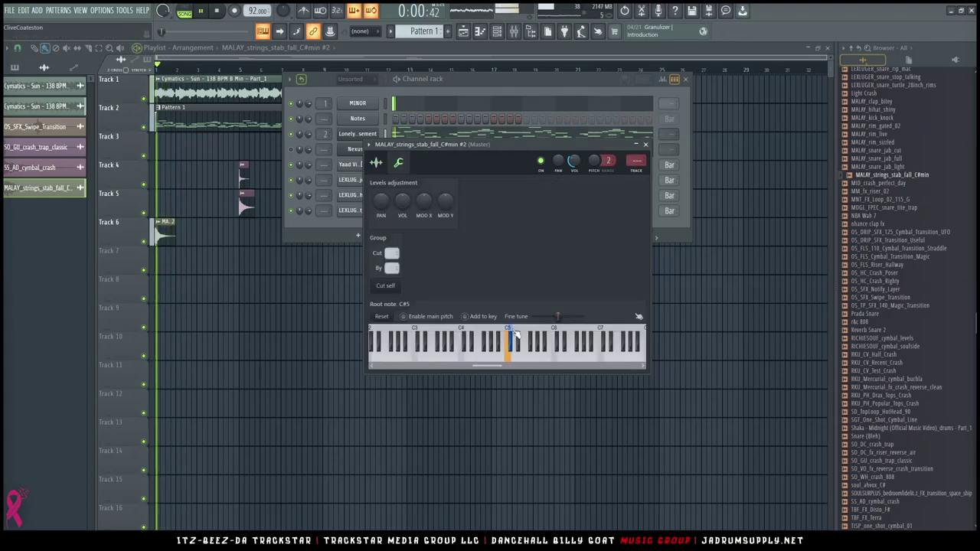
click(376, 162)
click(645, 144)
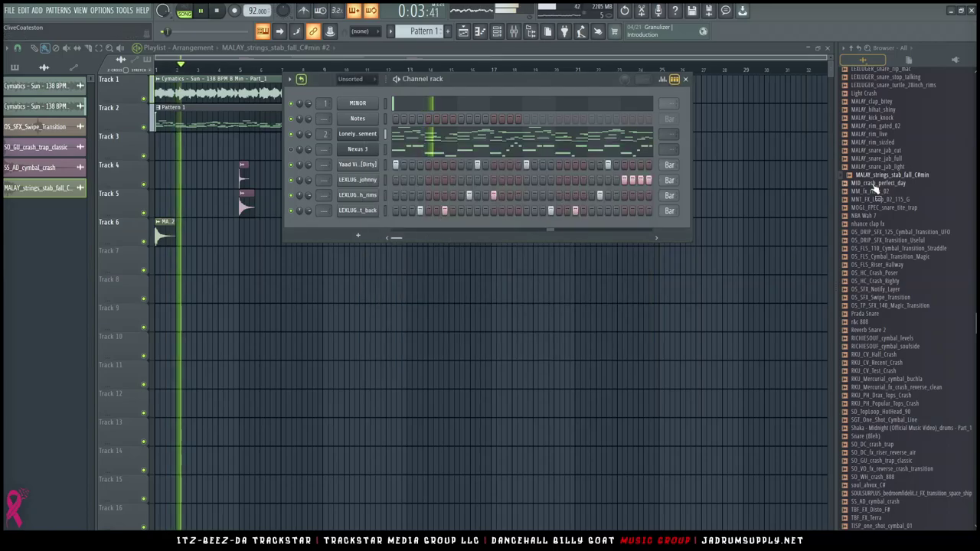
Stop playback, collapse the drum sample folders and go through the vocal packs in the 7. VOX folder.
click(850, 49)
click(865, 214)
key(space)
click(867, 225)
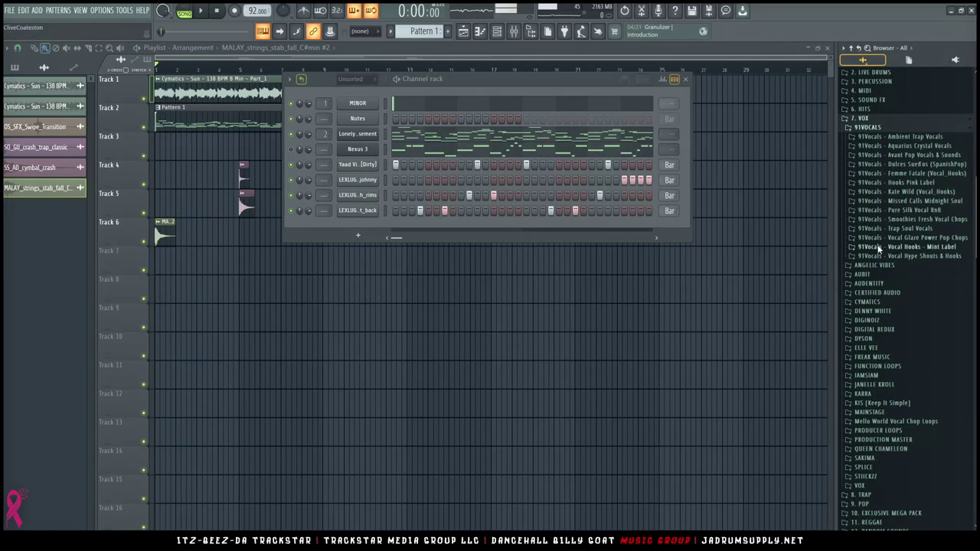
scroll(888, 253, down, 8)
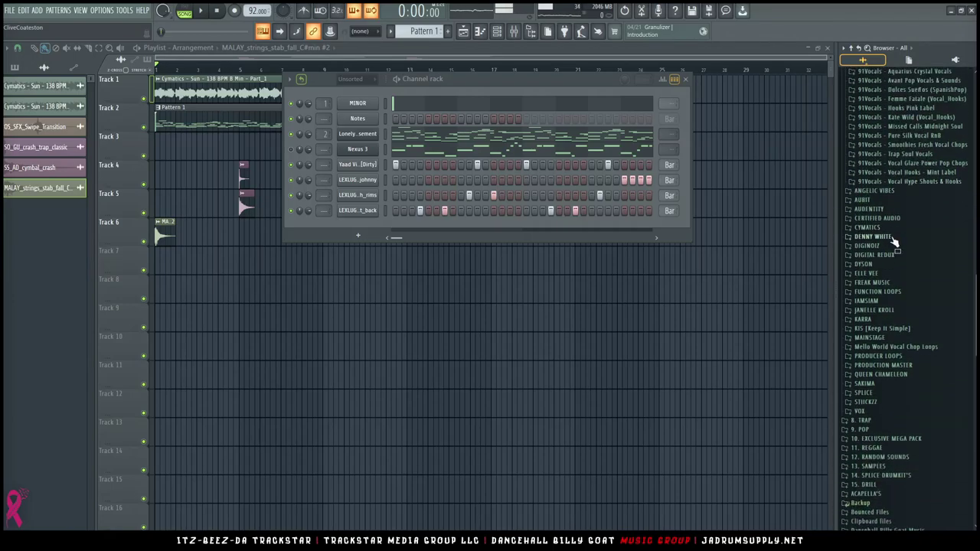
scroll(861, 256, up, 3)
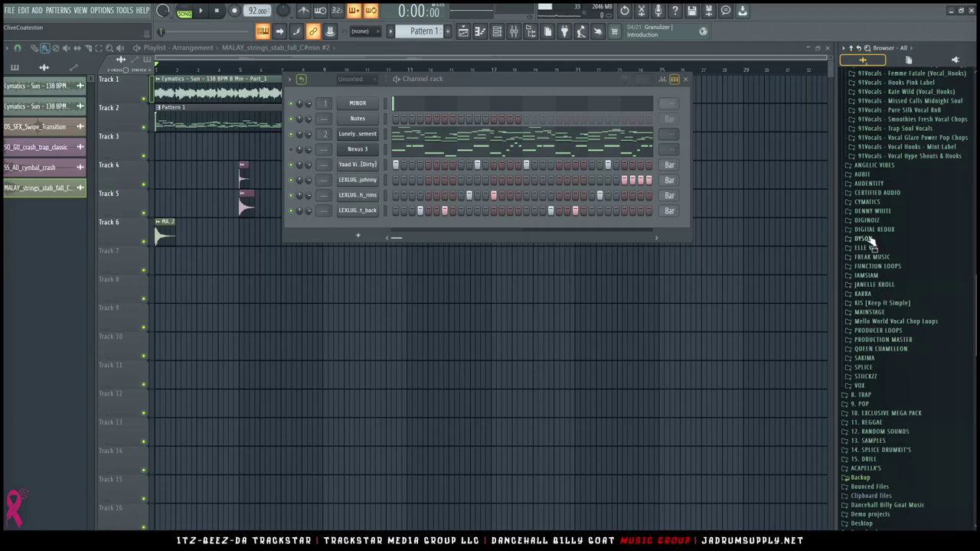
Add DENNY_WHITE_vocal_hook_dry_loosing_it_128_Bmin from the DENNY WHITE pack's vocal hooks folder to the Playlist on Track 7 at bar 1.
click(889, 212)
click(882, 220)
click(892, 239)
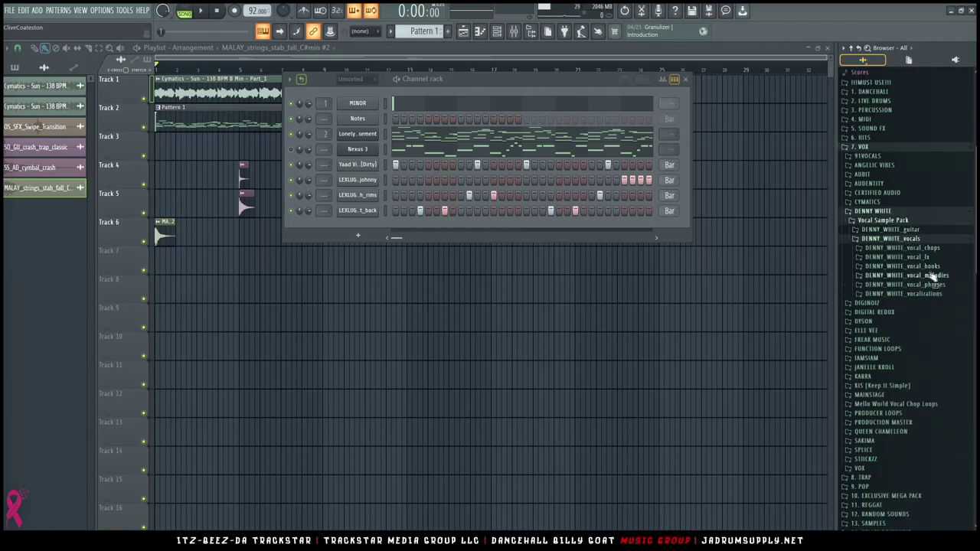
click(923, 266)
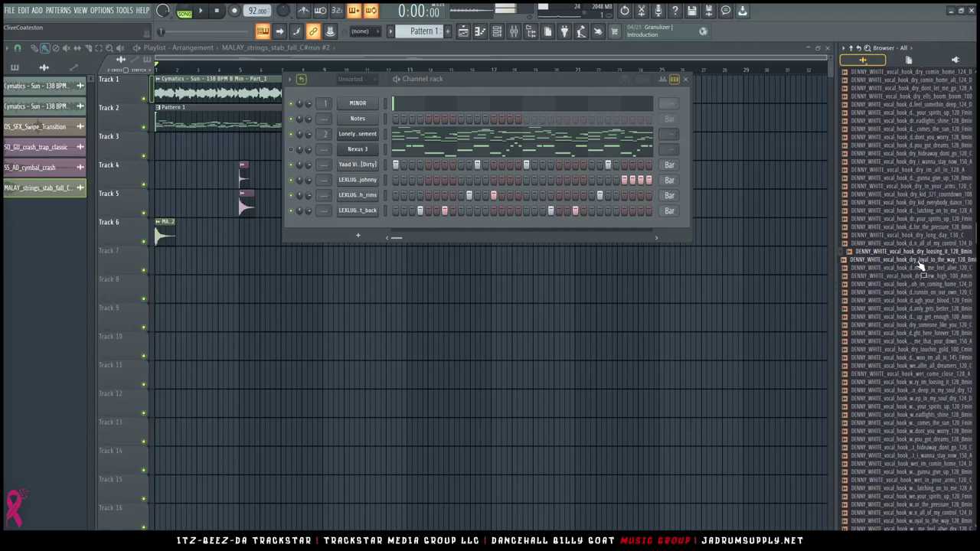
drag(934, 257, 134, 273)
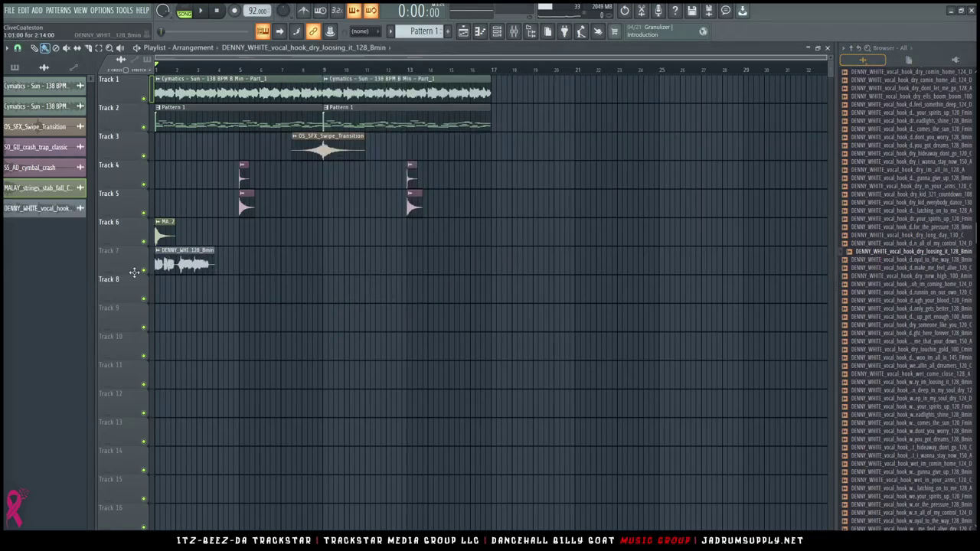
Fit the Track 7 vocal hook clip to the project tempo, accepting the estimated source tempo of 96 BPM.
double_click(195, 267)
key(Escape)
click(182, 69)
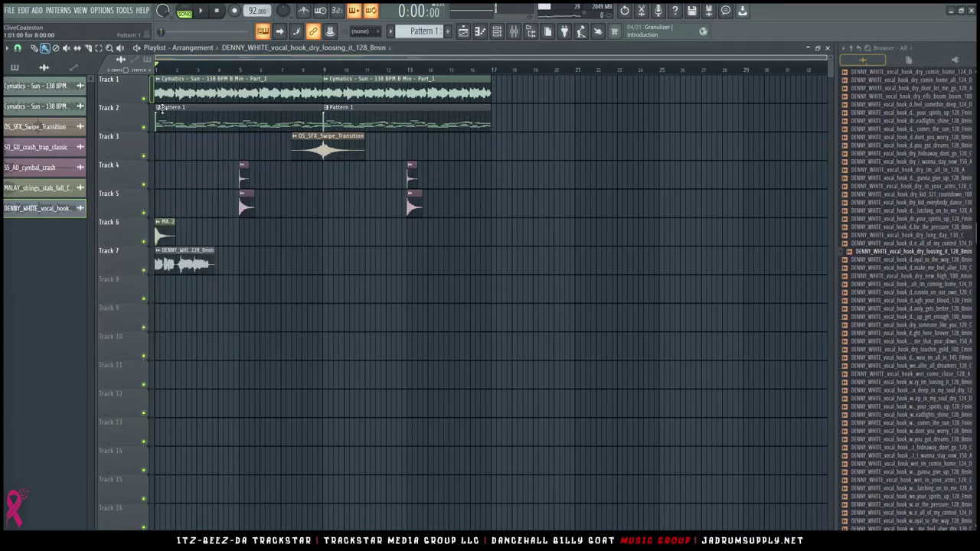
scroll(180, 61, up, 3)
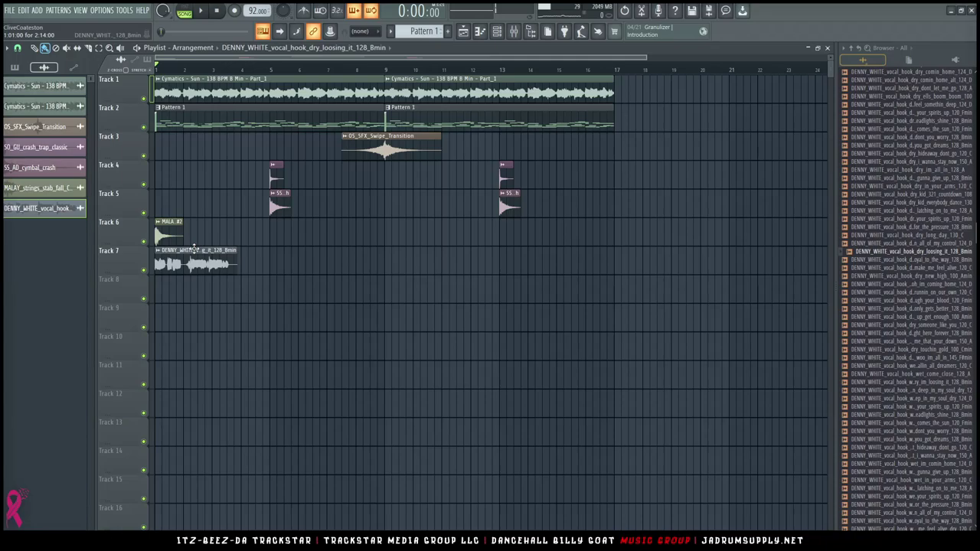
double_click(193, 263)
key(Escape)
click(158, 252)
click(265, 317)
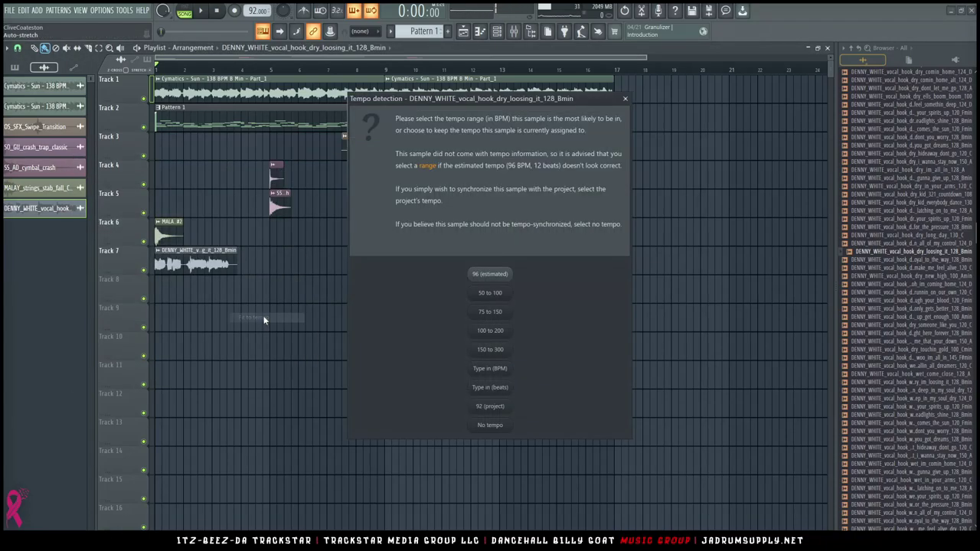
key(Return)
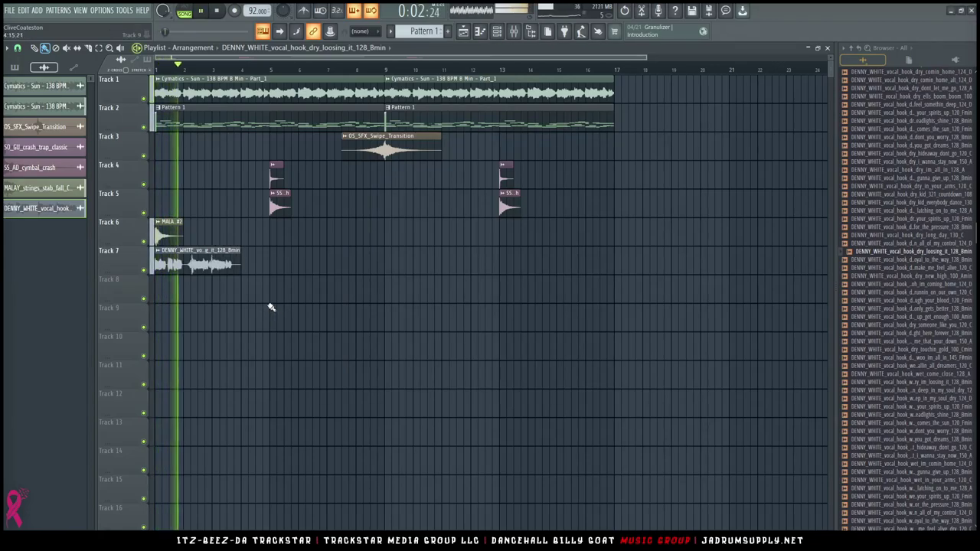
Shift the vocal hook clip one beat later on Track 7, to 1:05:00, and check its timing in playback.
key(space)
key(space)
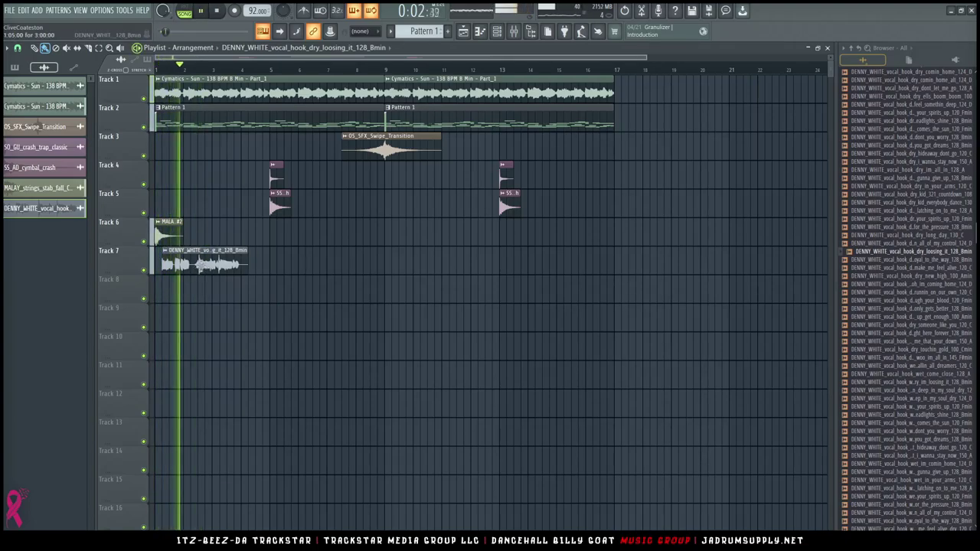
scroll(161, 264, up, 4)
key(space)
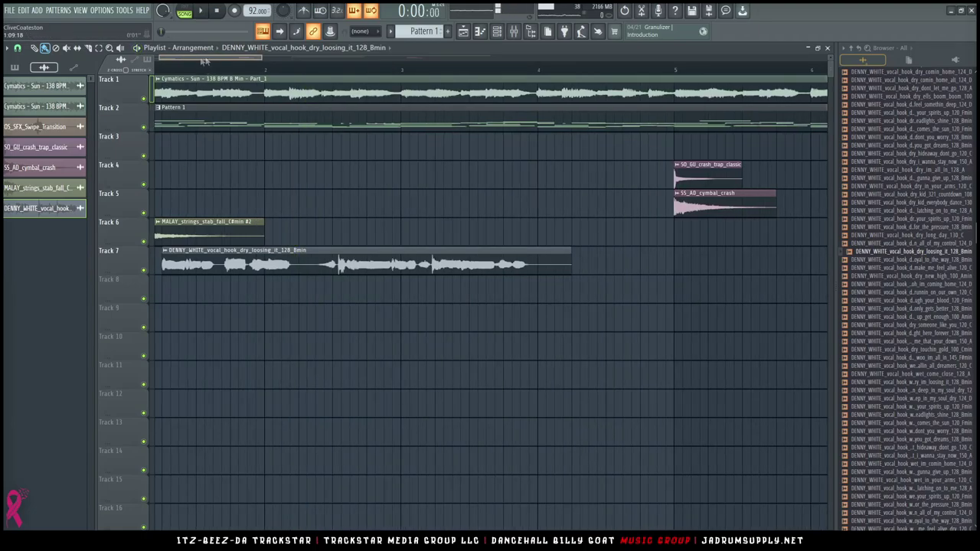
Reposition the loosing_it vocal clip on Track 7 slightly after the start of bar 1 while auditioning the arrangement.
key(space)
drag(222, 265, 204, 266)
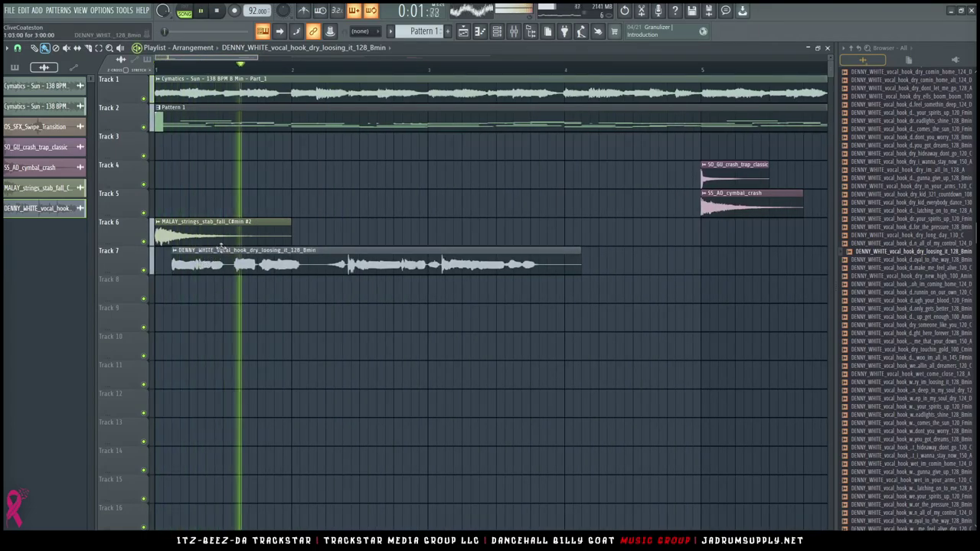
drag(225, 258, 232, 258)
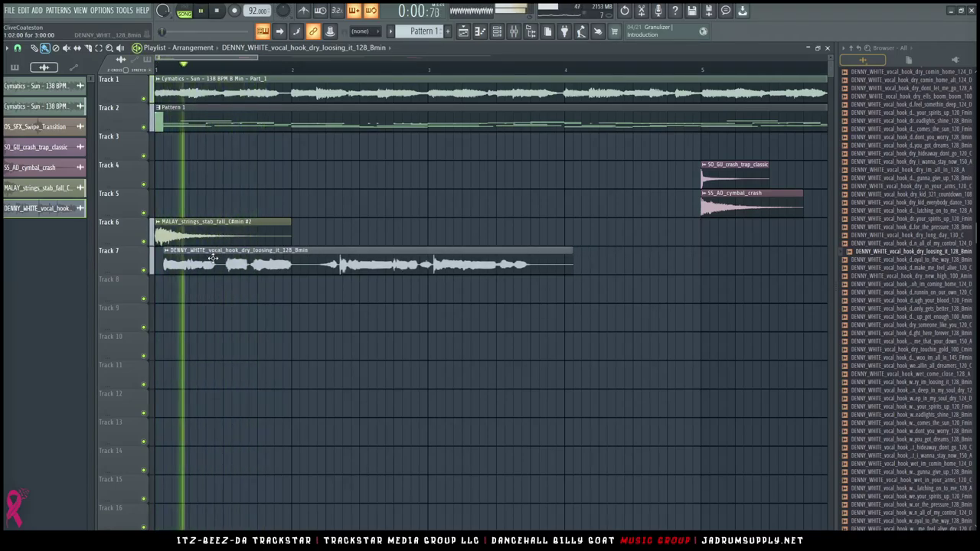
drag(230, 256, 205, 260)
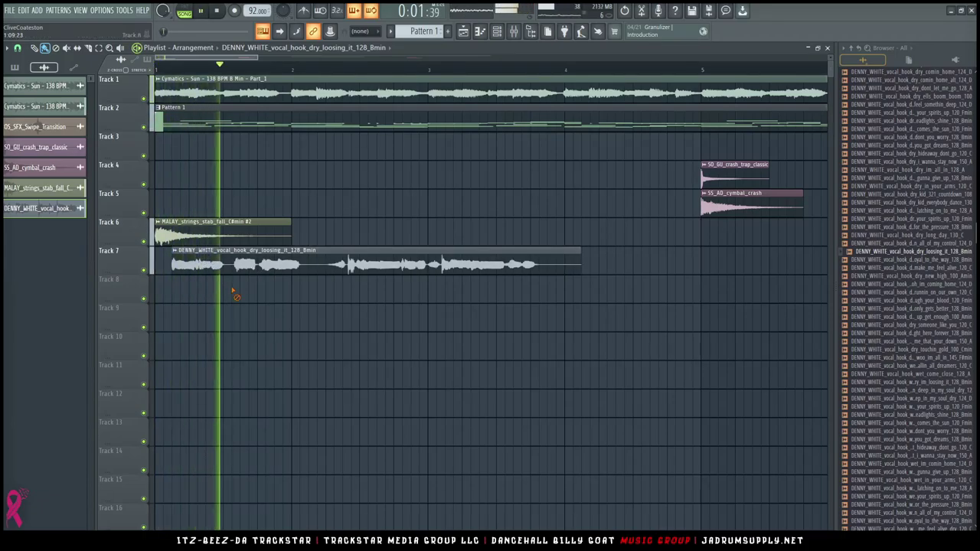
Slice the loosing_it vocal clip after its first phrase, shift the remainder slightly later and audition the timing.
drag(232, 247, 231, 304)
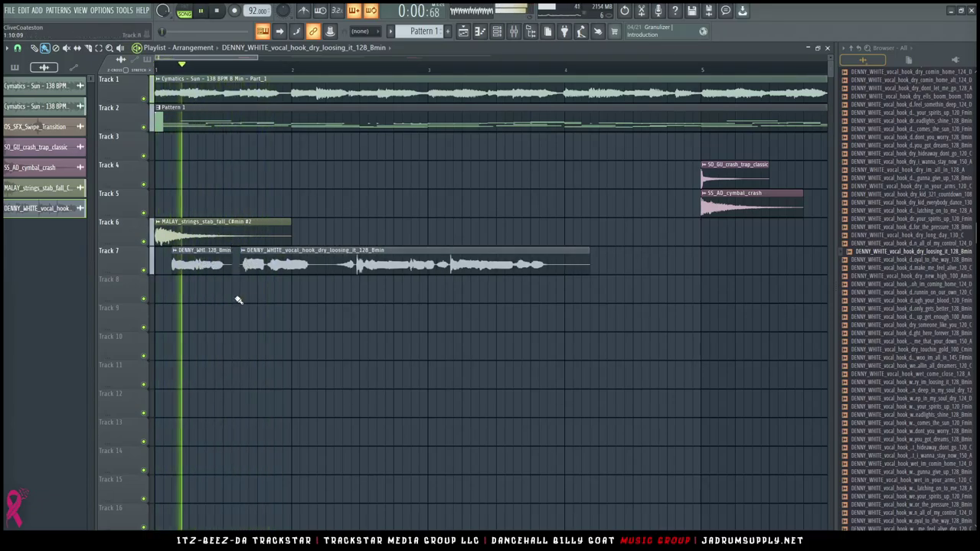
key(space)
key(space)
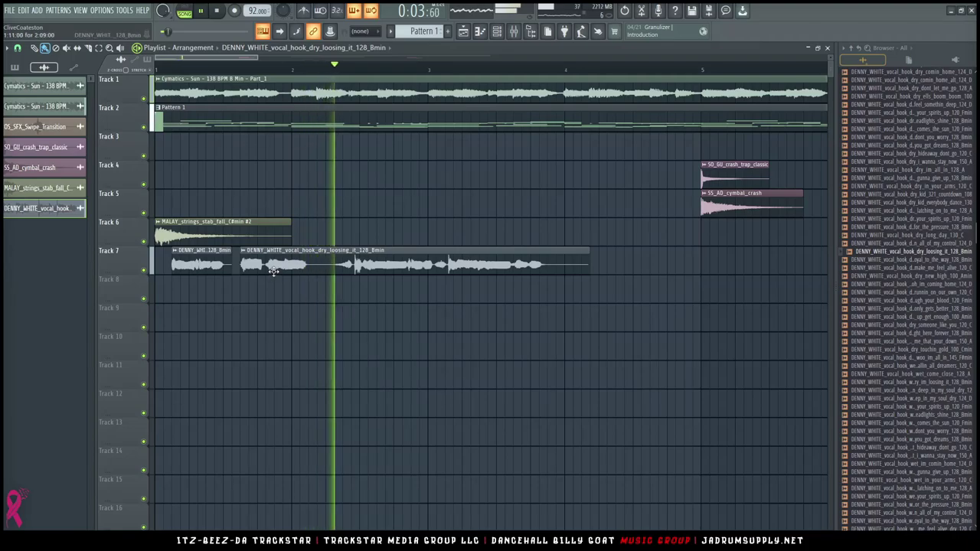
key(space)
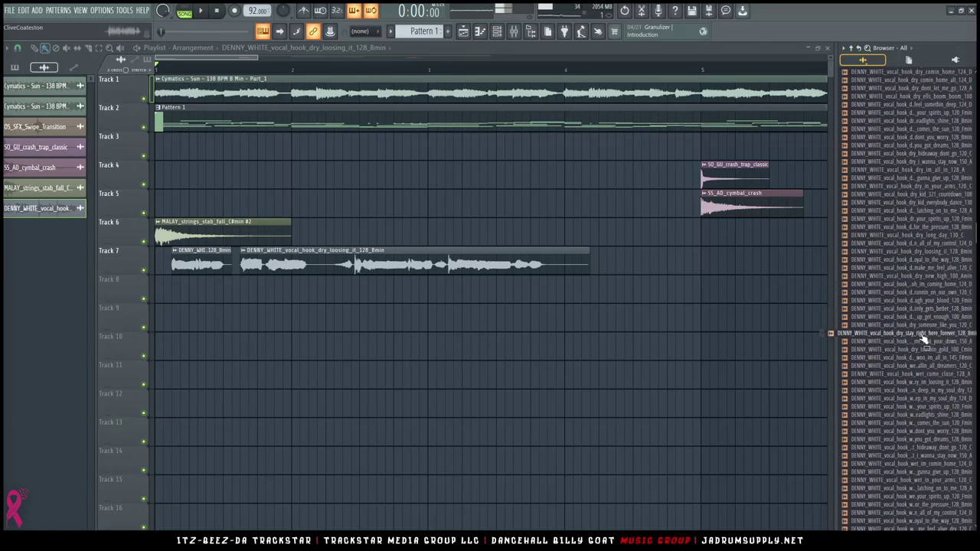
Place the stay_right_here_forever dry vocal hook at bar 1 on Track 8 and detect its tempo with the estimated 64 BPM.
drag(924, 339, 191, 293)
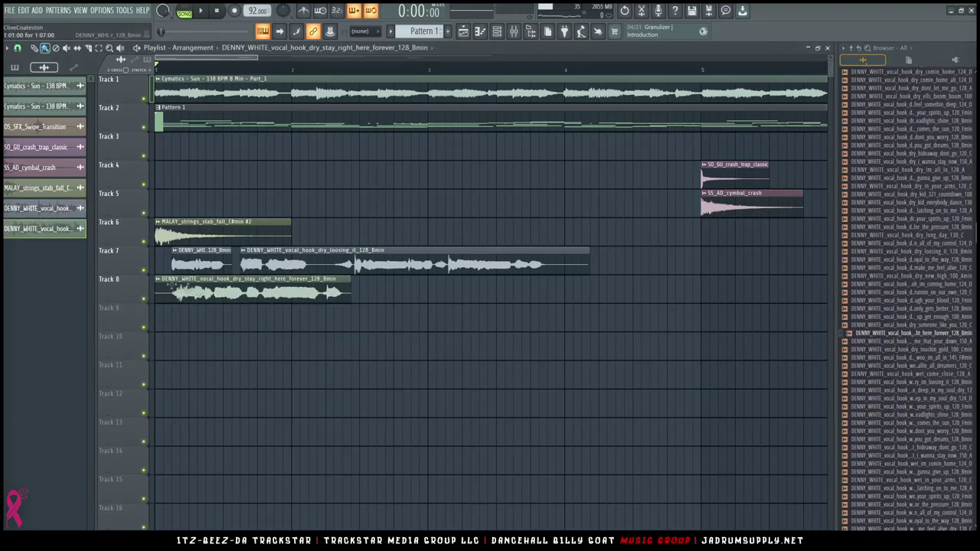
click(157, 283)
click(262, 328)
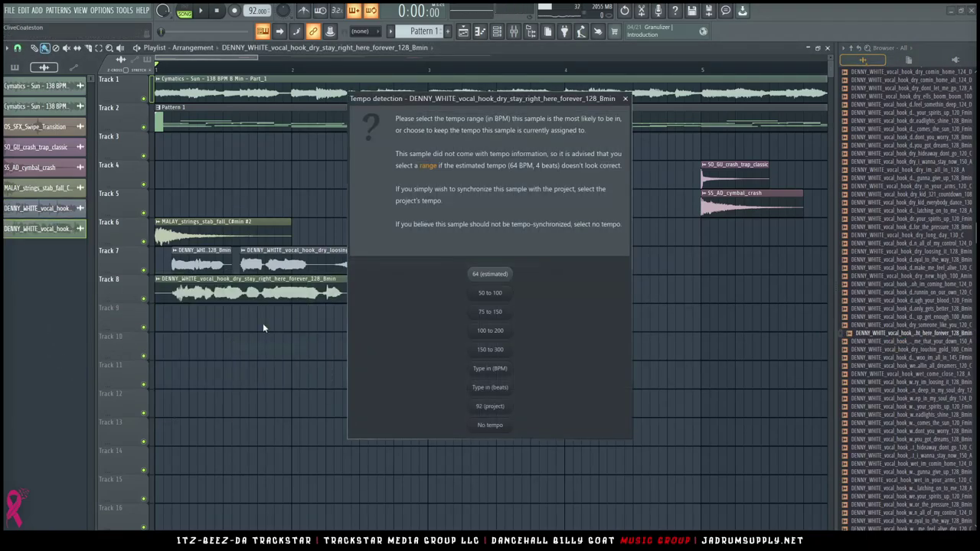
key(Return)
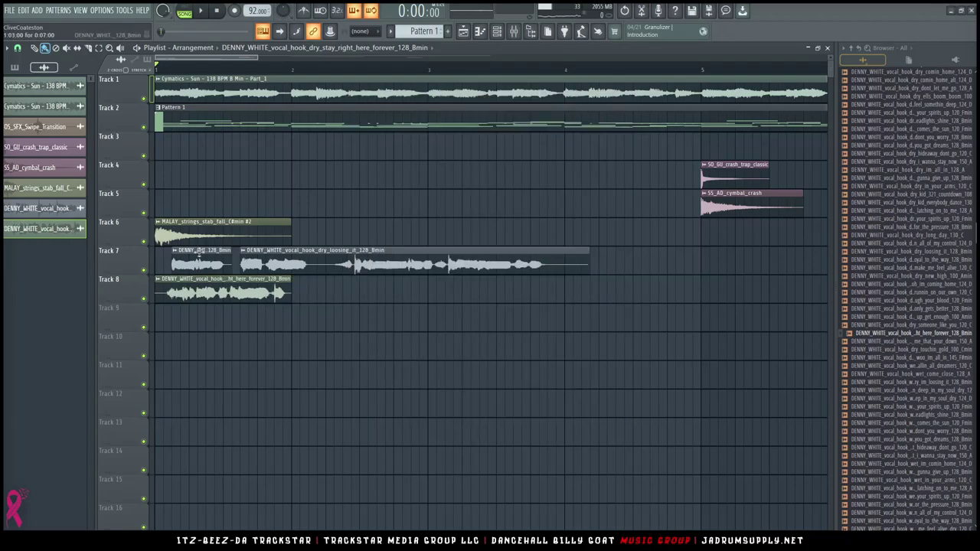
Delete the loosing_it clips from Track 7, set the stay_right_here_forever sample's tempo to 128 BPM and play the result.
right_click(240, 264)
click(157, 280)
click(258, 346)
click(505, 371)
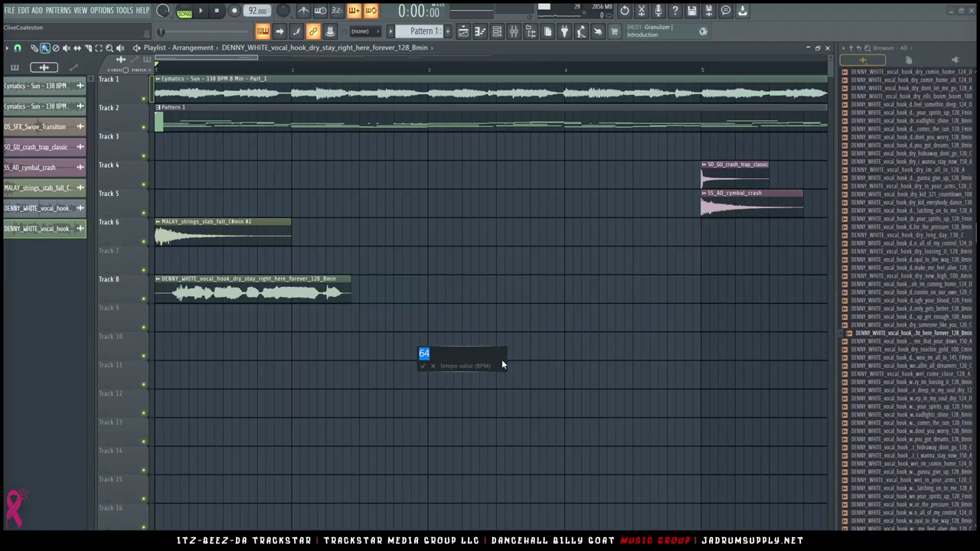
text(128)
key(Return)
key(space)
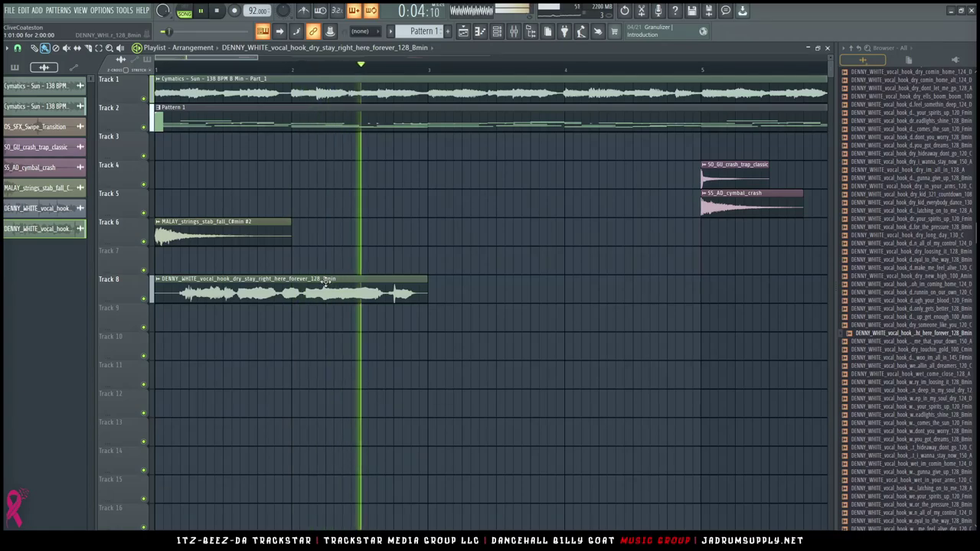
Stretch the stay_right_here_forever clip on Track 8 so that it lasts exactly one bar.
double_click(297, 290)
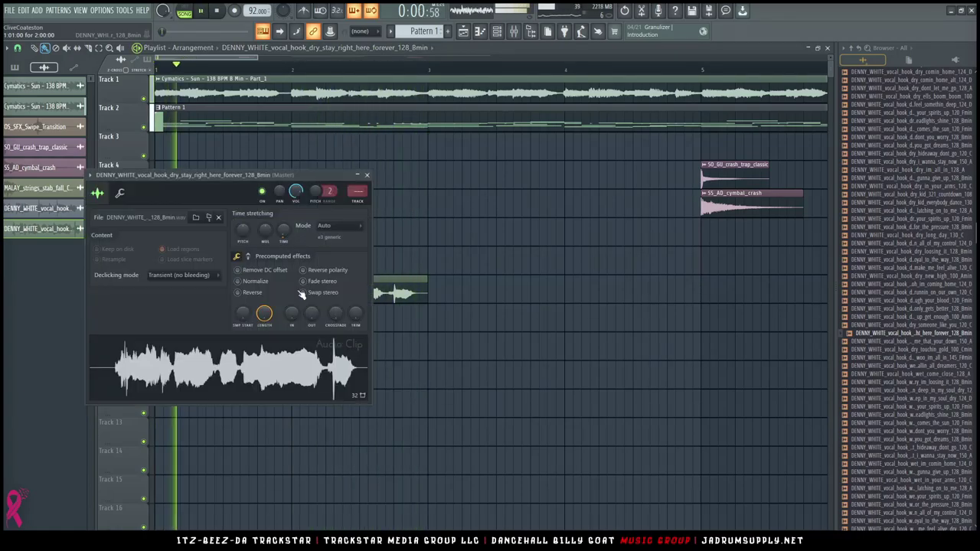
drag(303, 166, 660, 170)
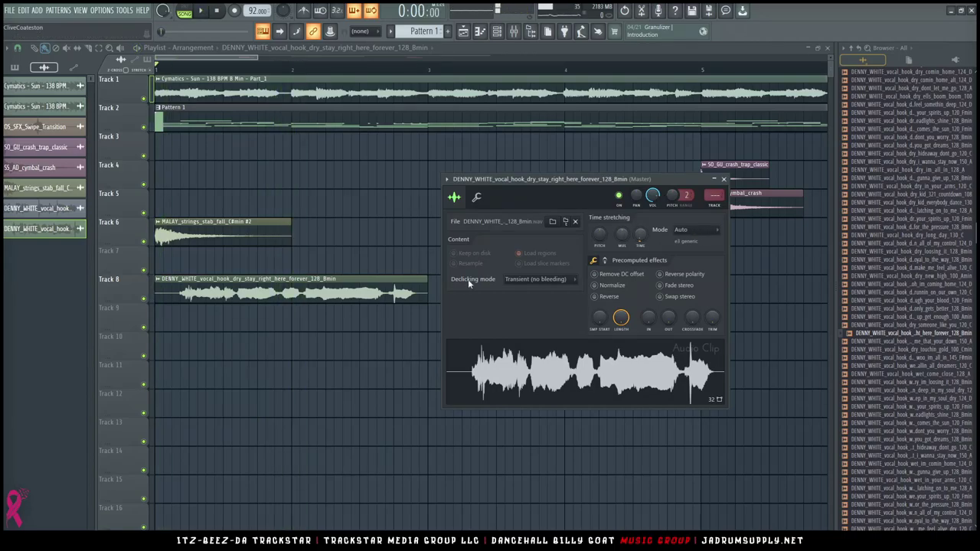
drag(421, 291, 314, 293)
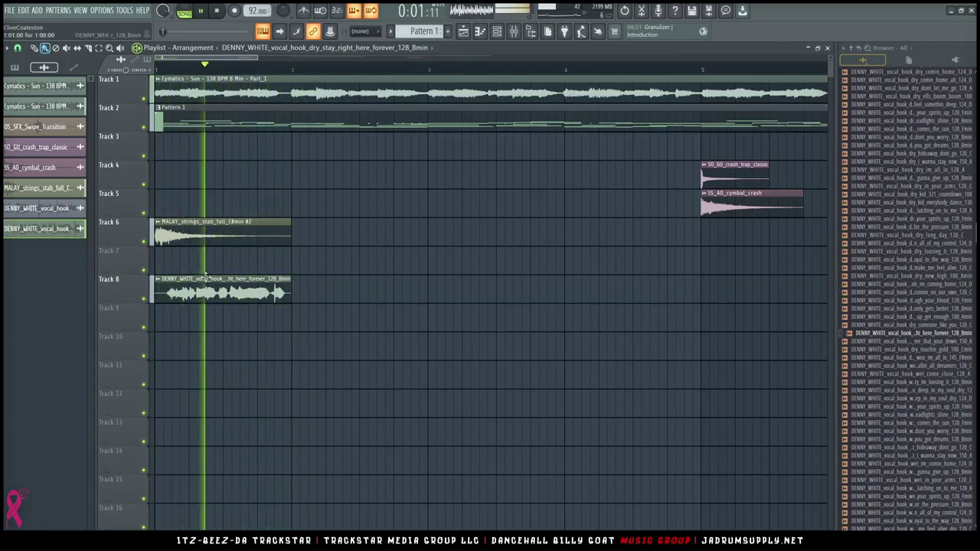
Delete the unused loosing_it vocal sample from the project's clip list.
right_click(37, 212)
click(85, 325)
key(Return)
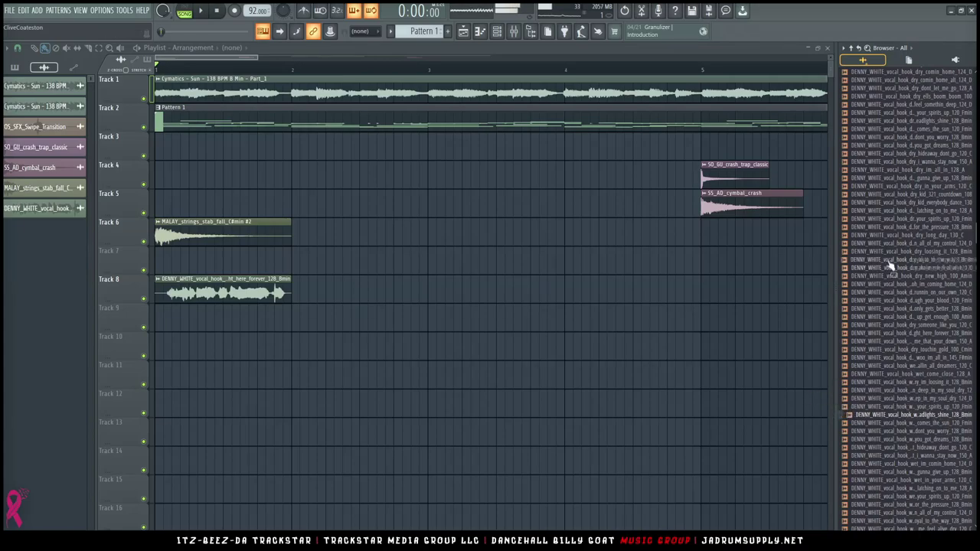
Place the hey_child_you_got_dreams dry vocal hook at bar 2 on Track 8 and set its detected tempo to 128 BPM.
scroll(895, 260, up, 4)
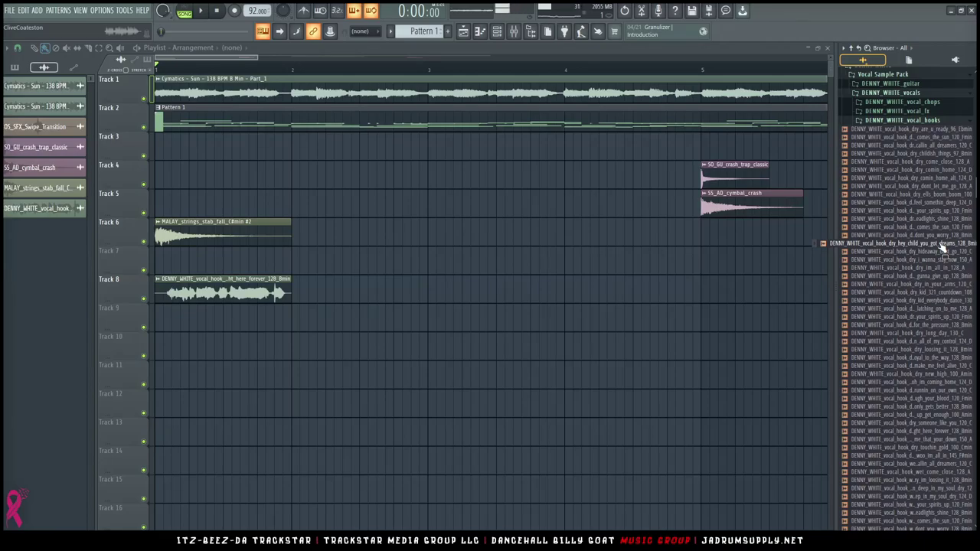
drag(943, 249, 388, 294)
key(space)
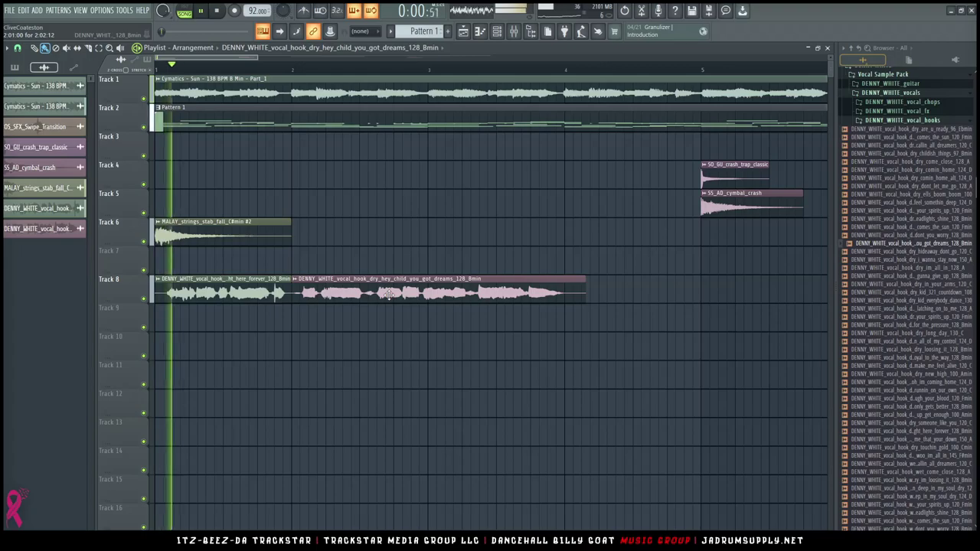
click(296, 282)
click(433, 337)
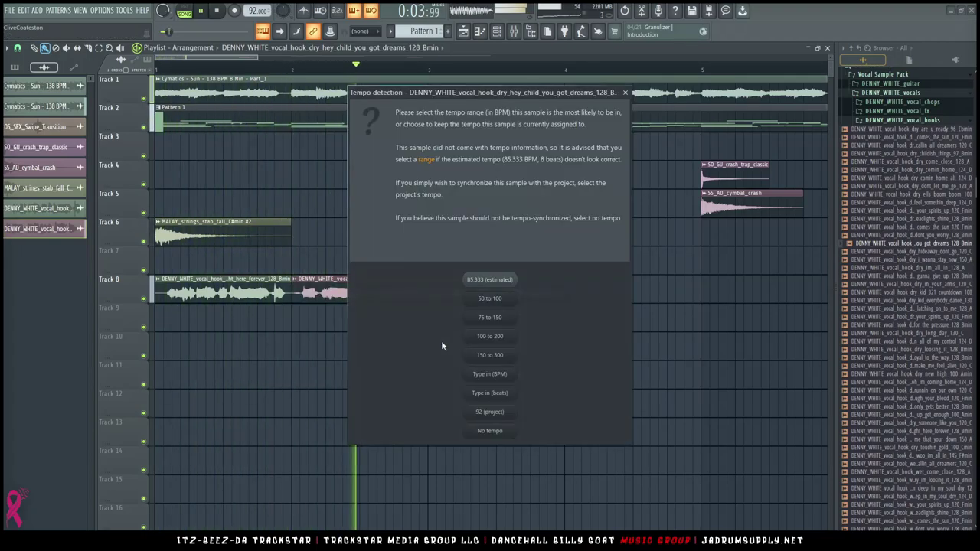
click(500, 373)
text(128)
key(Return)
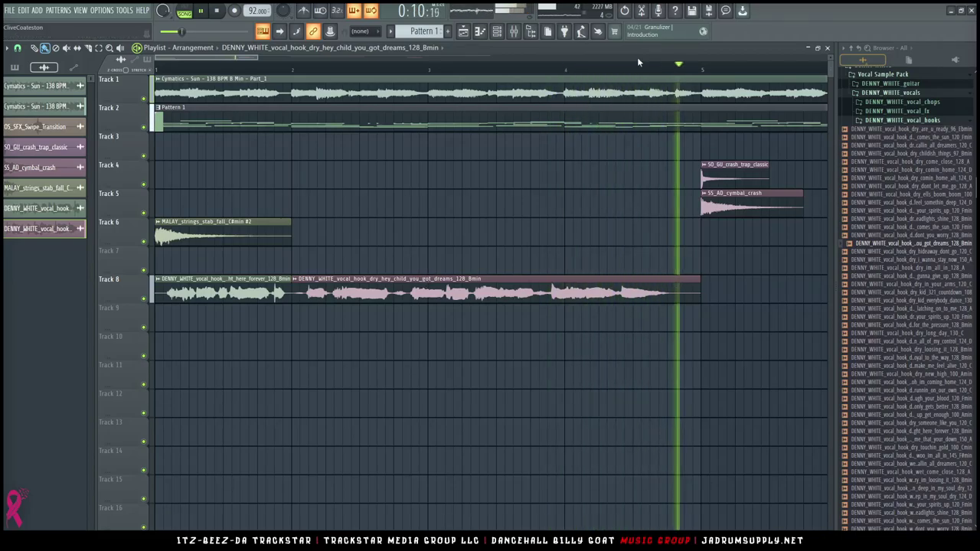
Place the loyal_to_the_way dry vocal hook at bar 5 on Track 9 and set its detected tempo to 128 BPM.
scroll(612, 68, down, 5)
key(space)
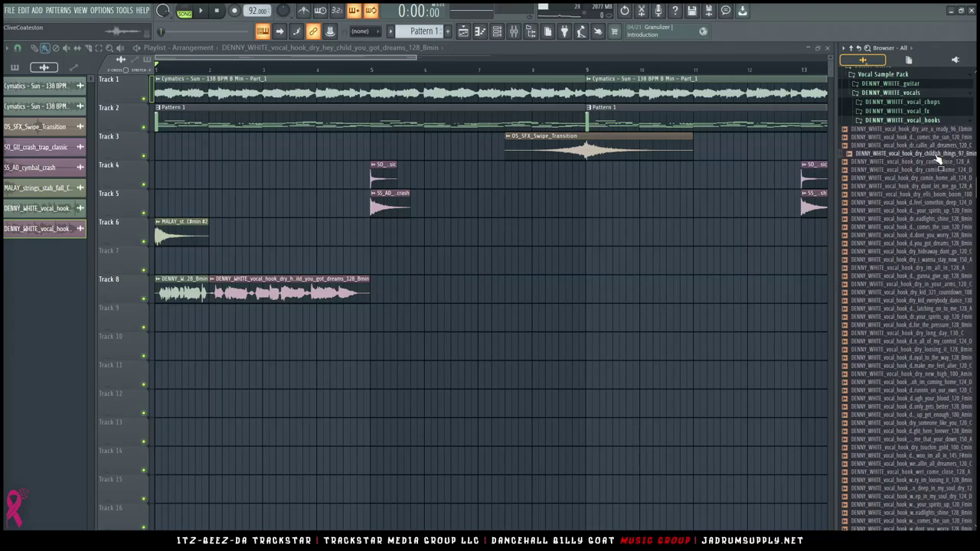
drag(376, 331, 899, 221)
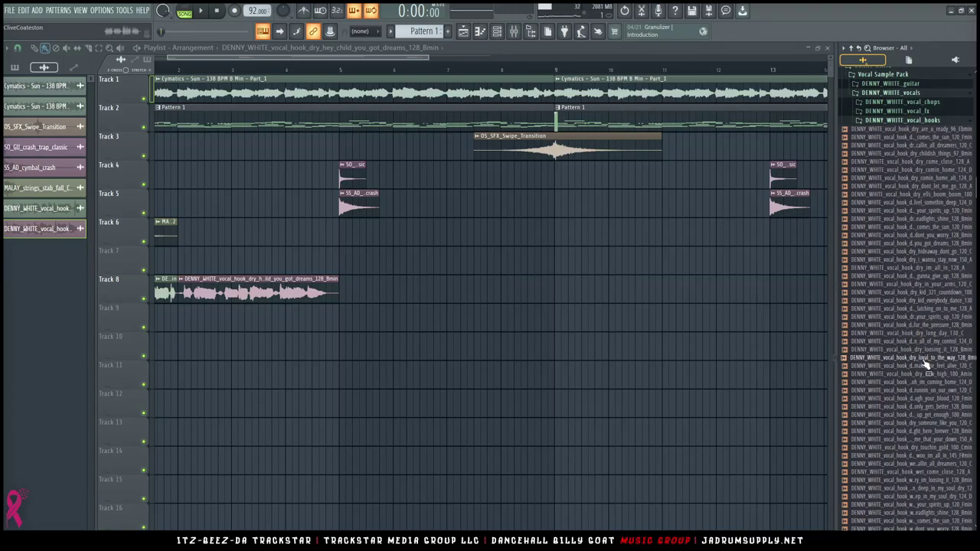
drag(924, 363, 341, 325)
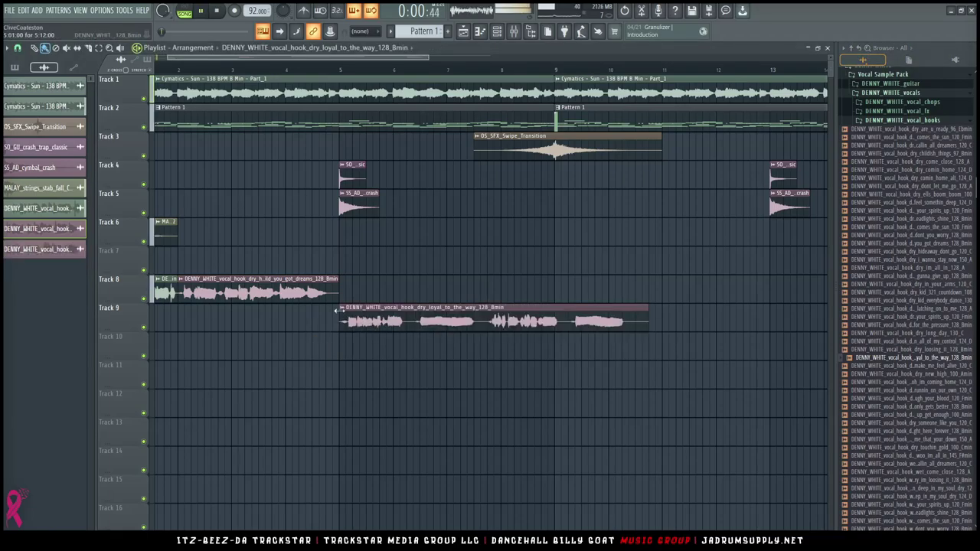
click(341, 307)
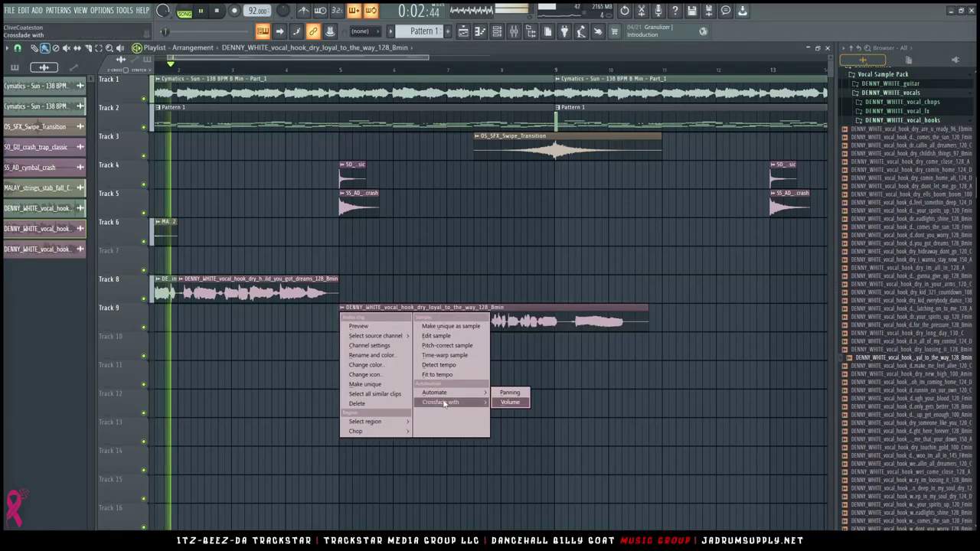
click(438, 365)
click(496, 371)
text(128)
key(Return)
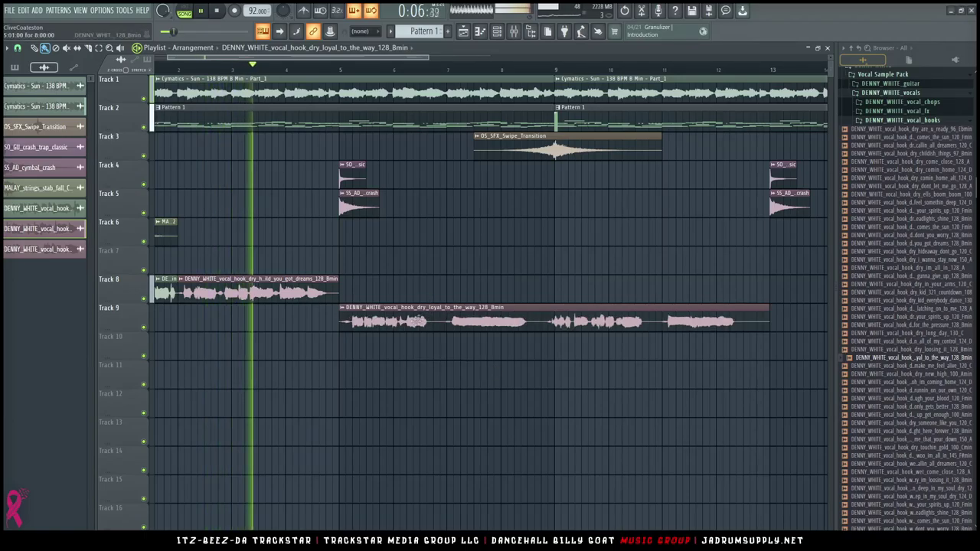
Move the loyal_to_the_way clip up to Track 8 and stretch it to end at bar 9.
drag(432, 301, 433, 272)
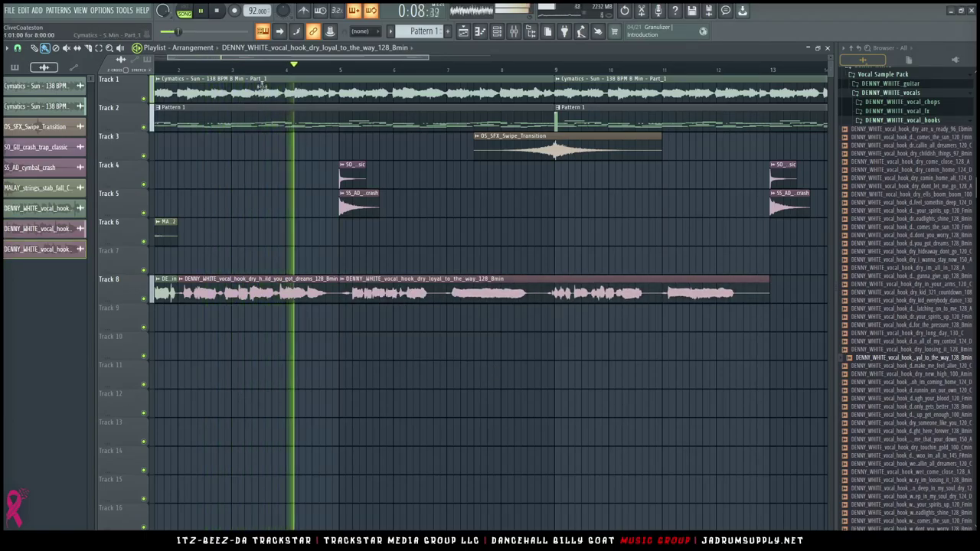
scroll(306, 170, down, 5)
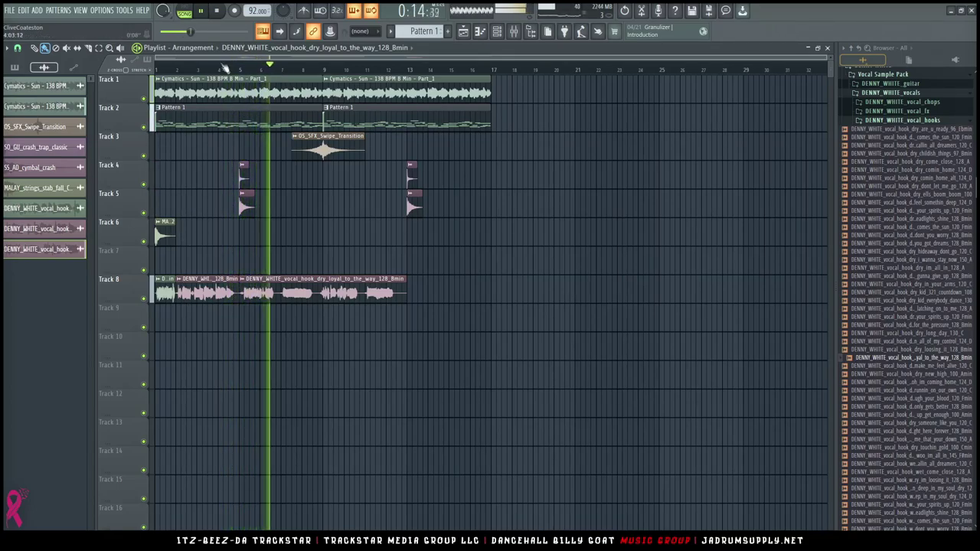
scroll(226, 68, up, 5)
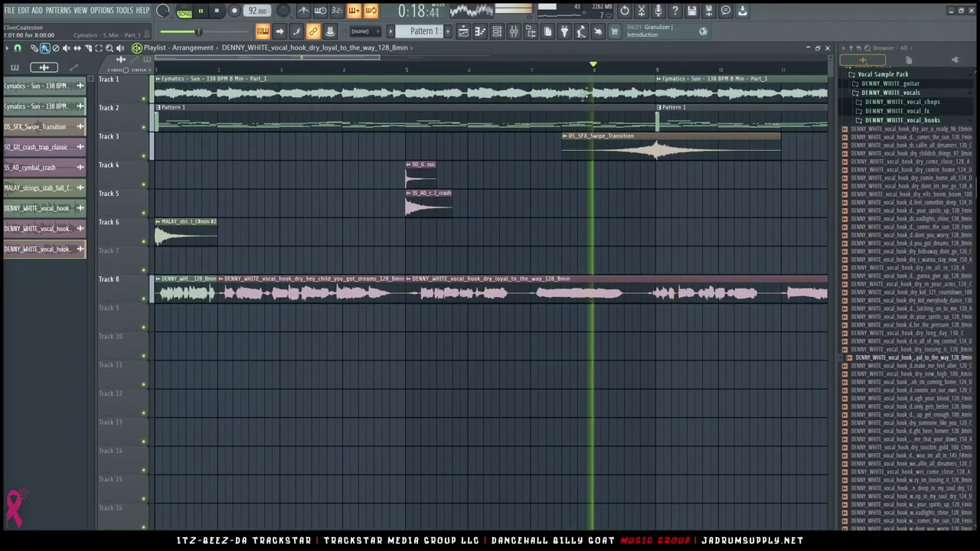
scroll(582, 94, down, 2)
drag(701, 281, 545, 283)
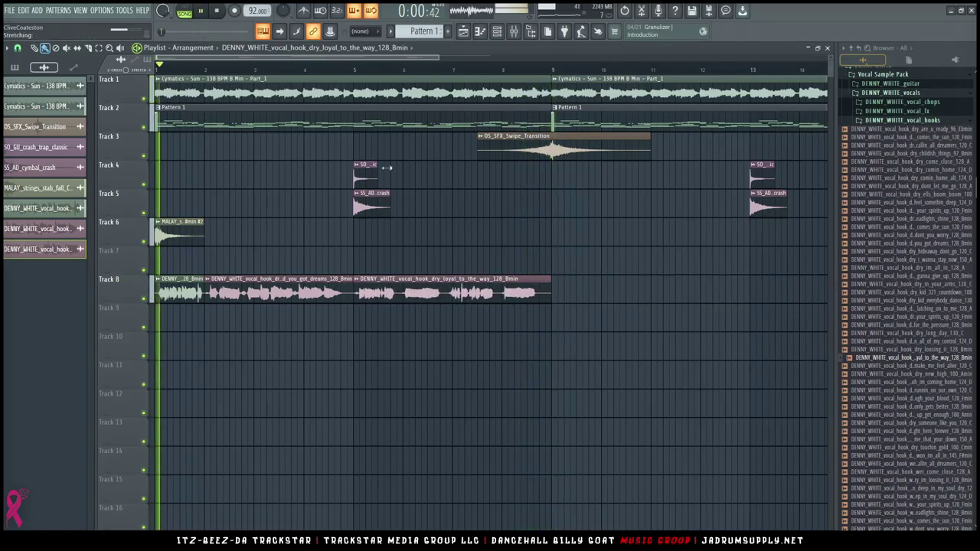
Slice out the loyal_to_the_way clip's second phrase between bars 6 and 7, delete it, and move the remainder to bar 6.
click(348, 70)
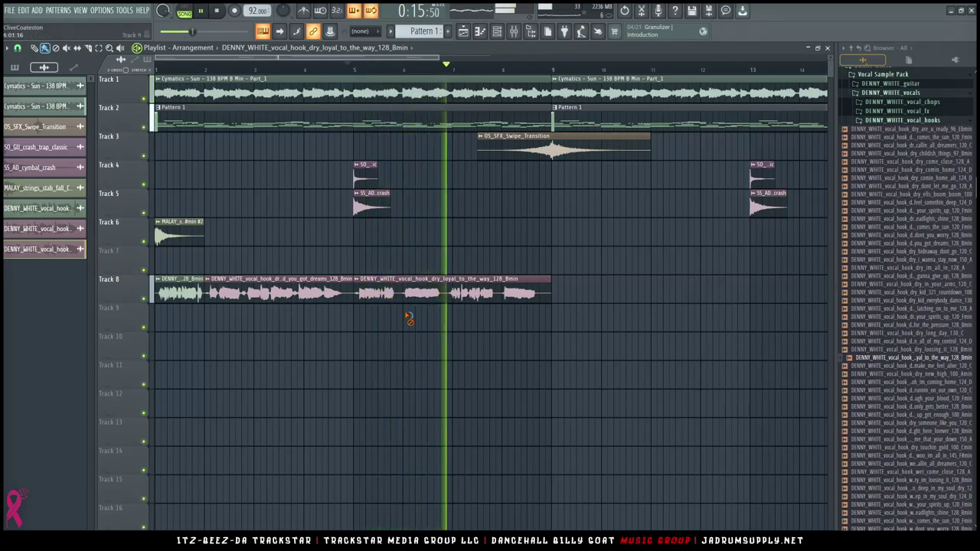
drag(408, 310, 449, 300)
right_click(436, 297)
key(space)
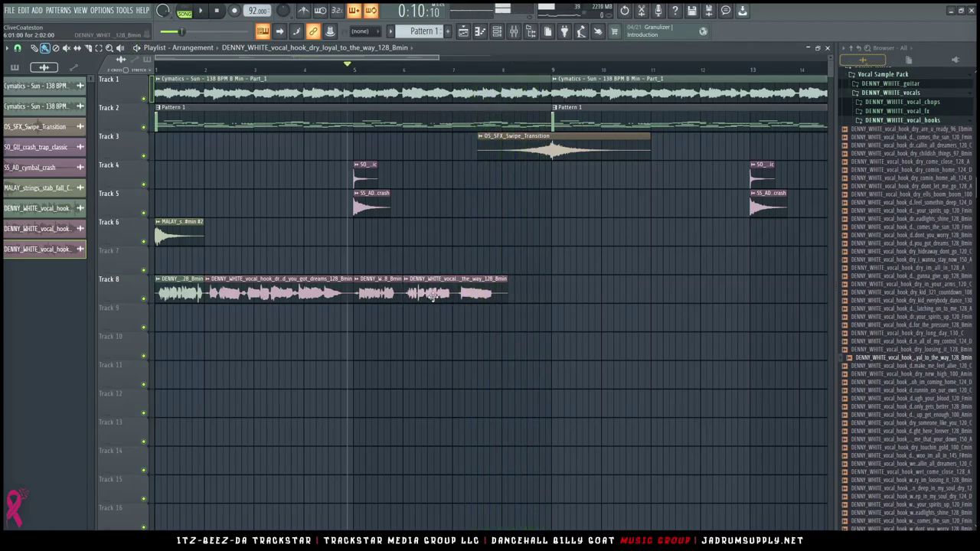
Slice the second loyal_to_the_way clip at bar 7, delete the part after the cut and replay the section.
key(space)
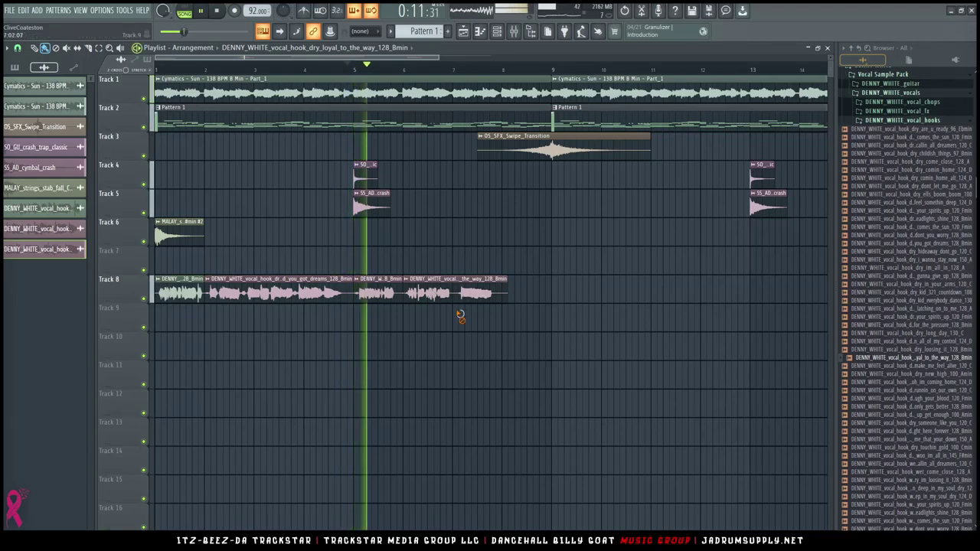
drag(458, 300, 458, 302)
right_click(465, 291)
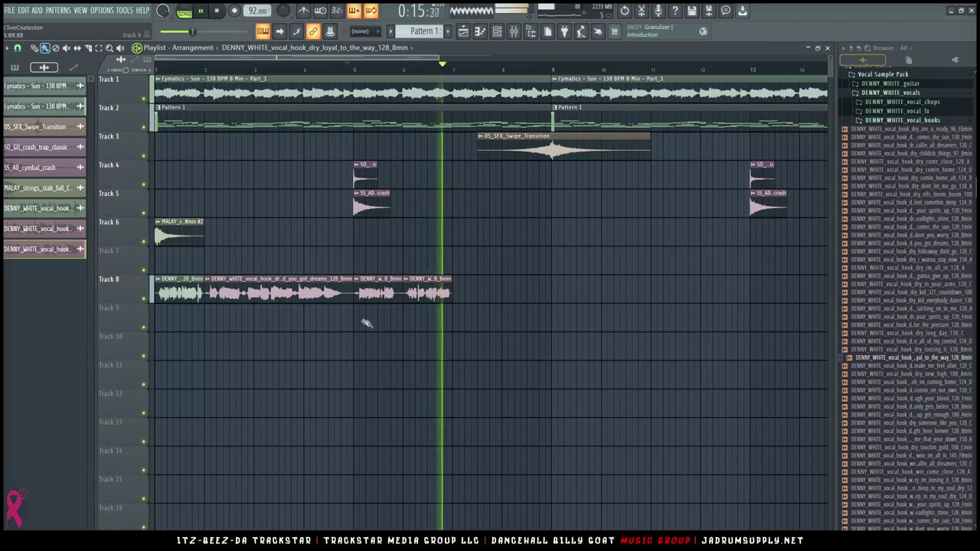
key(space)
key(space)
Copy the hey_child_you_got_dreams clip to bar 6 on Track 9 and move the second loyal_to_the_way clip to bar 7.
drag(285, 296, 482, 331)
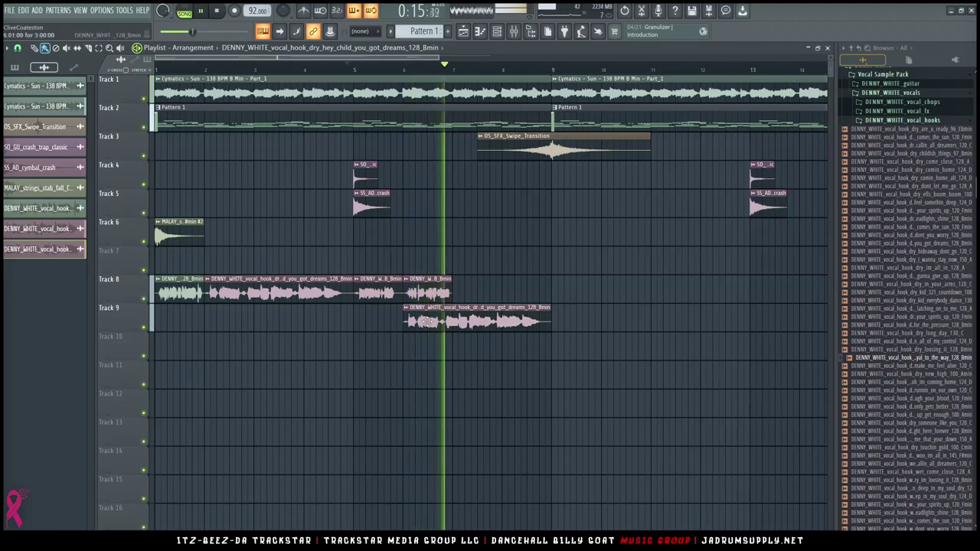
key(space)
key(space)
drag(420, 293, 468, 293)
scroll(420, 331, up, 2)
scroll(421, 331, up, 1)
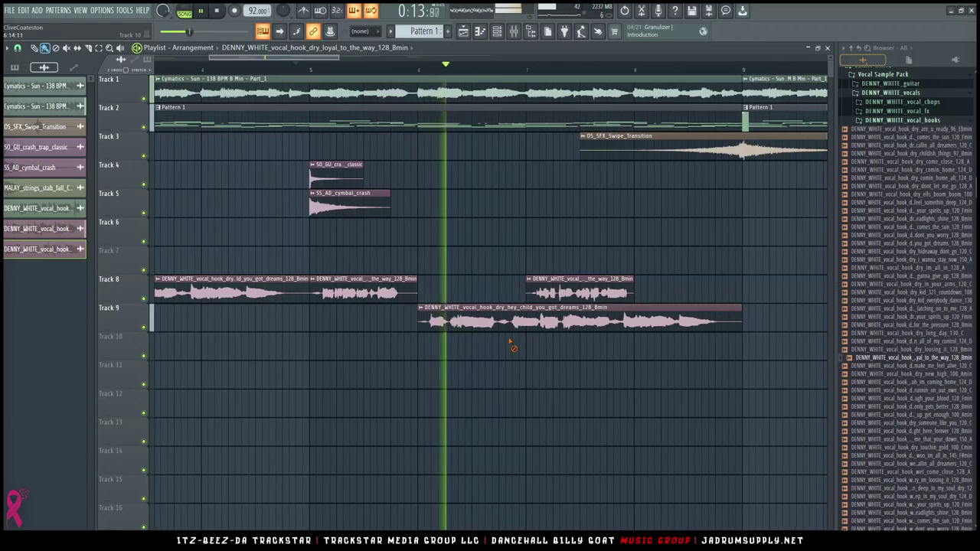
Slice the copied hey_child_you_got_dreams clip on Track 9 after its first phrase and move the remainder to midway through bar 7.
drag(508, 344, 514, 318)
key(space)
key(space)
drag(535, 319, 604, 320)
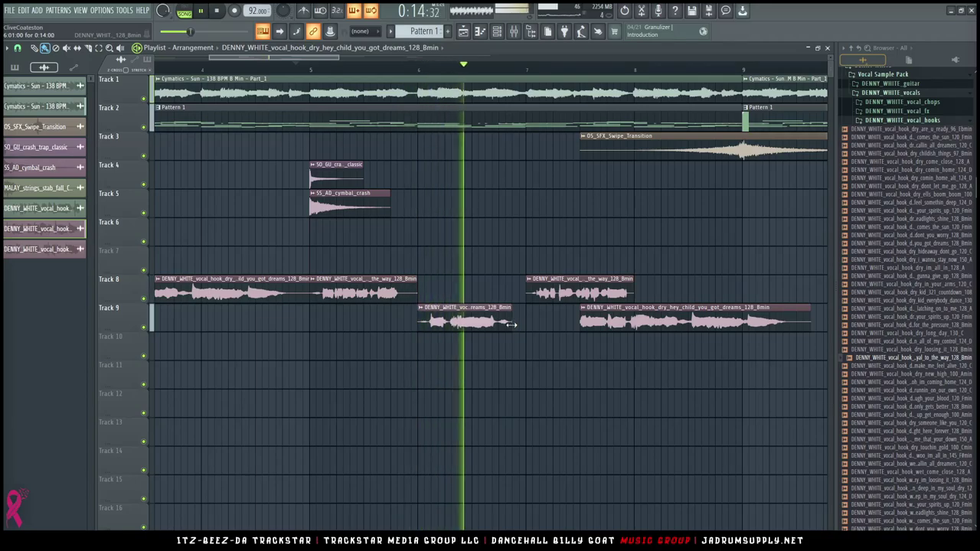
Set the hey_child_you_got_dreams sample's declicking mode to Crossfade (bleeding) and trim the bar 6 clip's end with stretching turned off.
key(space)
key(space)
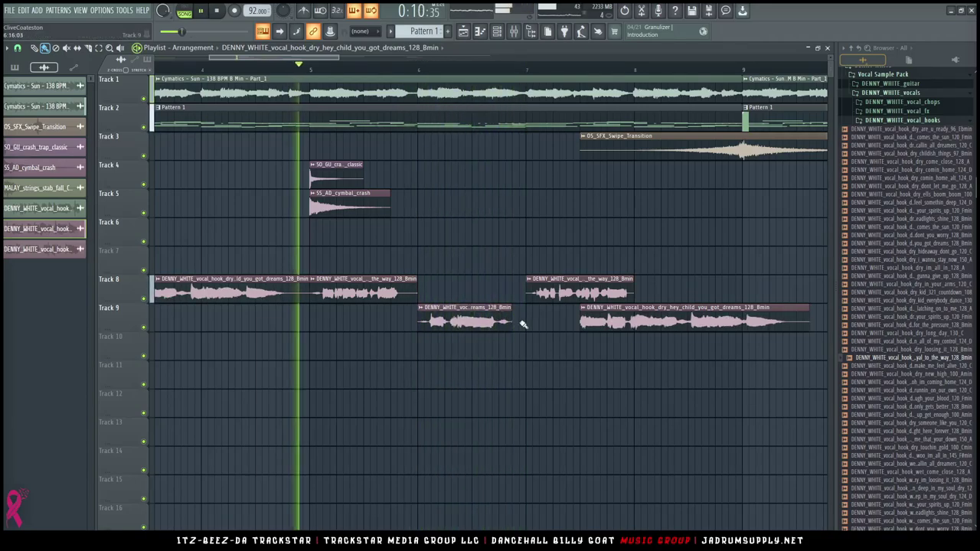
double_click(493, 322)
click(202, 288)
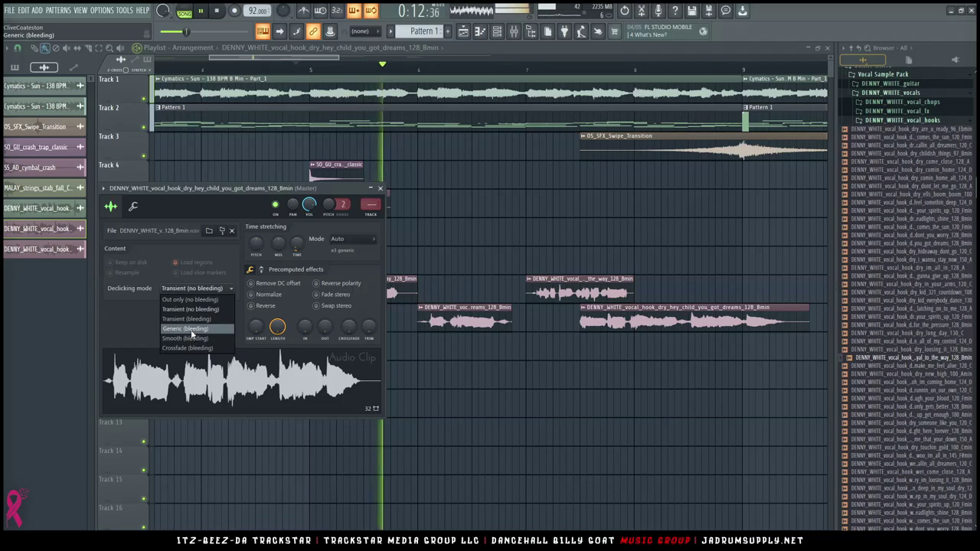
click(188, 347)
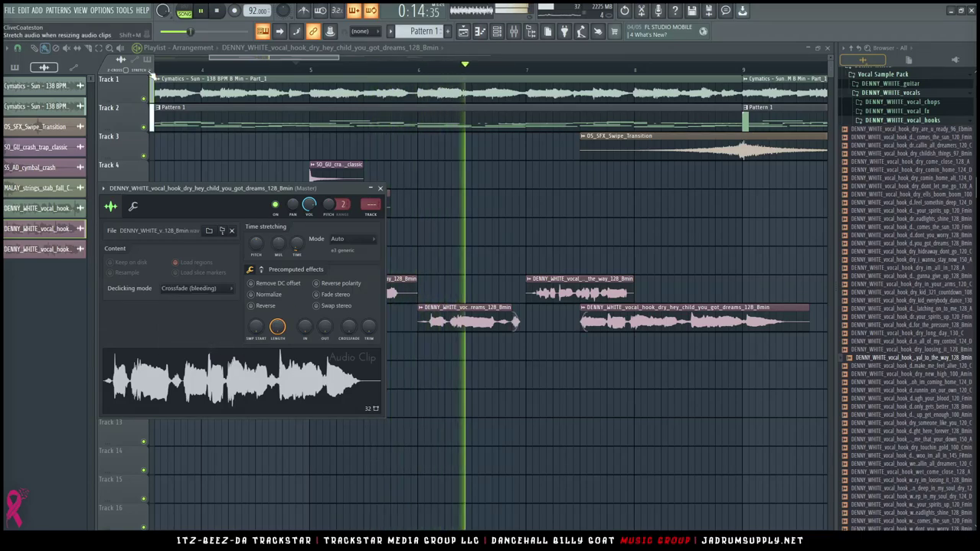
click(150, 70)
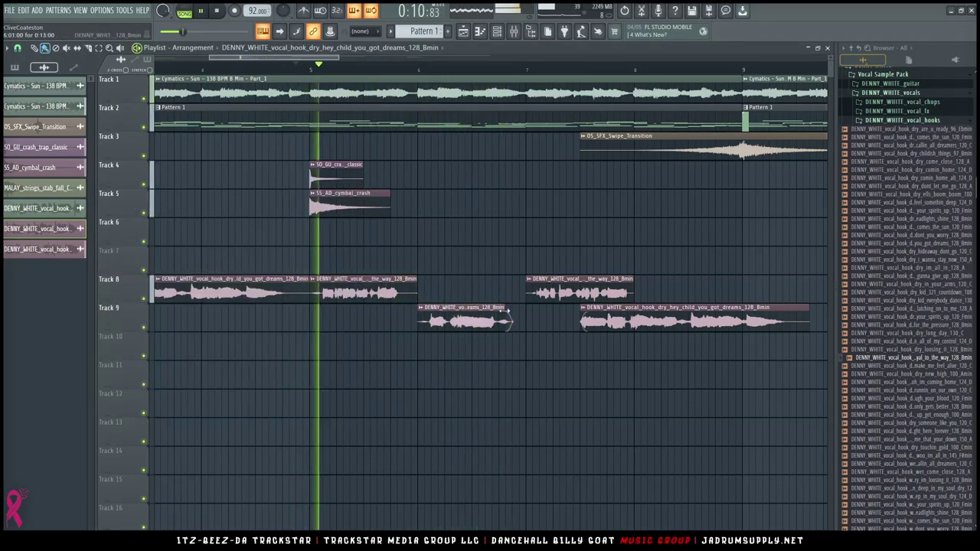
drag(509, 310, 502, 306)
Set the loyal_to_the_way sample's declicking mode to a crossfade so its clip edges fade out smoothly.
double_click(364, 292)
click(102, 196)
click(92, 245)
click(287, 95)
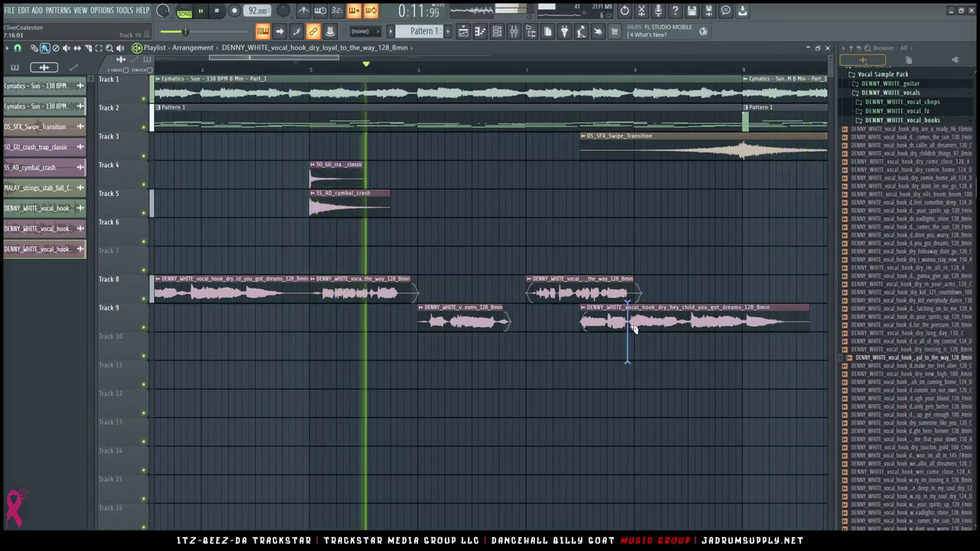
Slice the second Track 9 clip just before bar 8, delete the first part, extend the remainder back to mid-bar 7 and replay.
drag(634, 331, 632, 334)
right_click(604, 327)
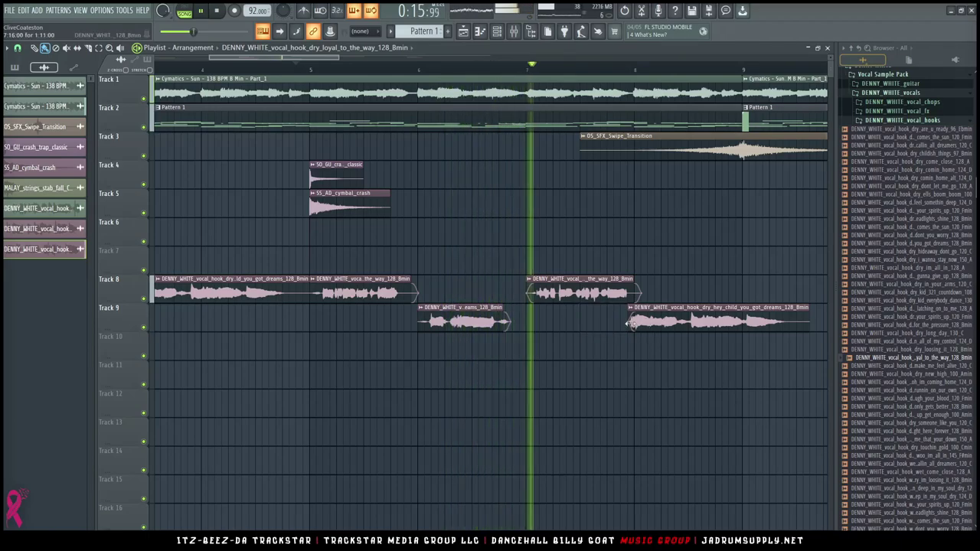
drag(634, 325, 578, 330)
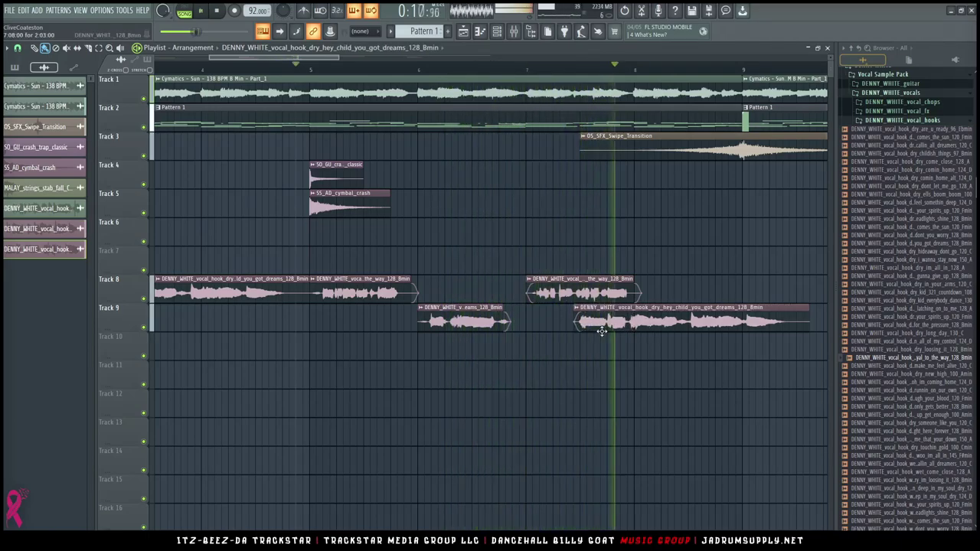
key(space)
key(space)
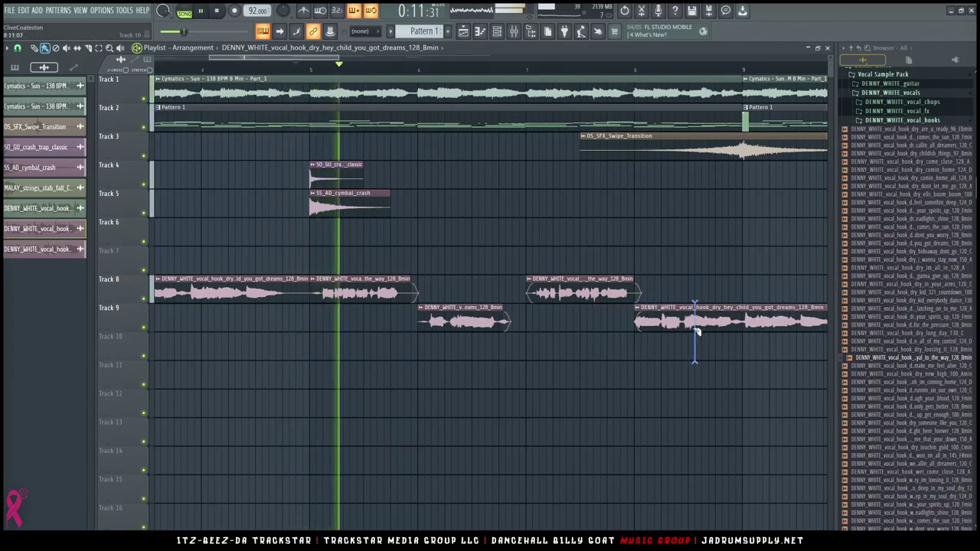
Place the second Track 9 clip at bar 8 trimmed to about half a bar, and shorten the bar 6 clip's tail.
drag(825, 321, 680, 321)
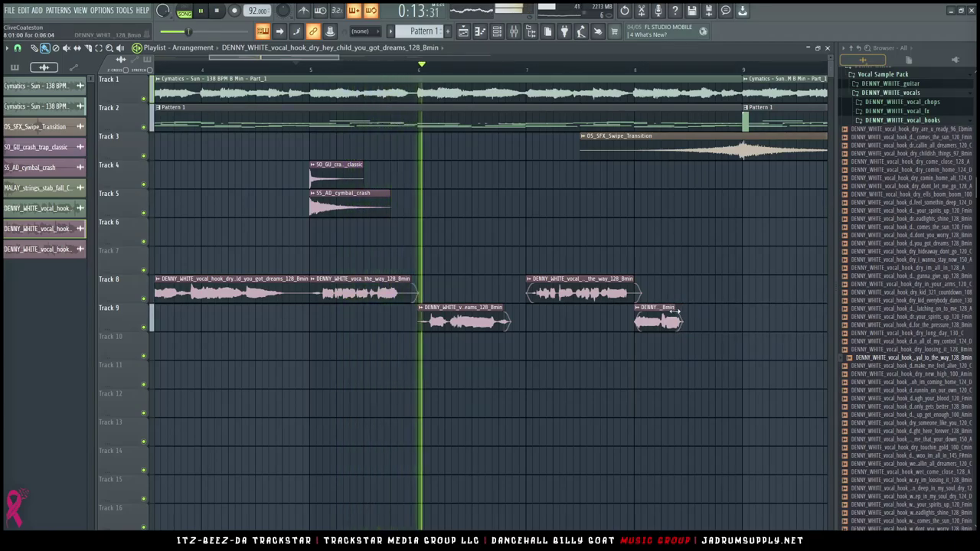
drag(508, 322, 497, 310)
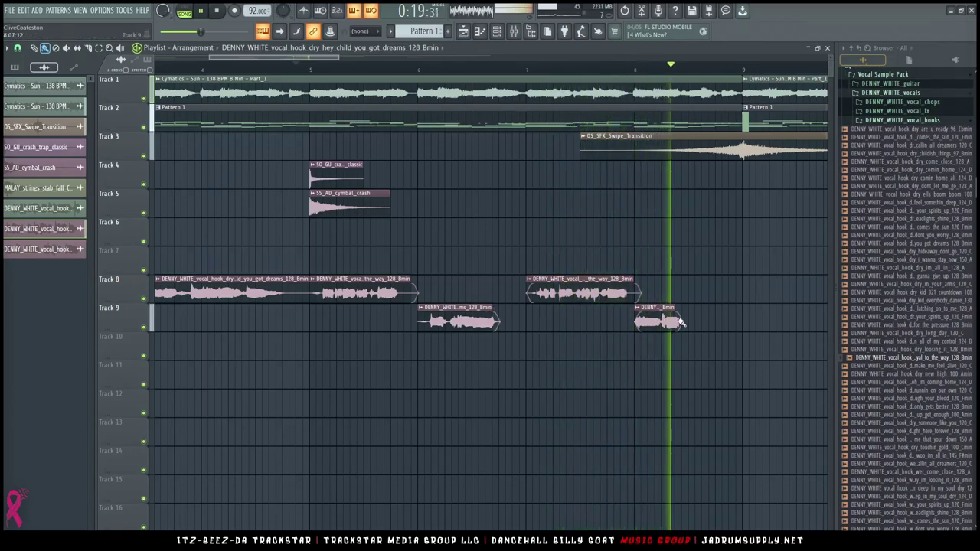
key(space)
key(space)
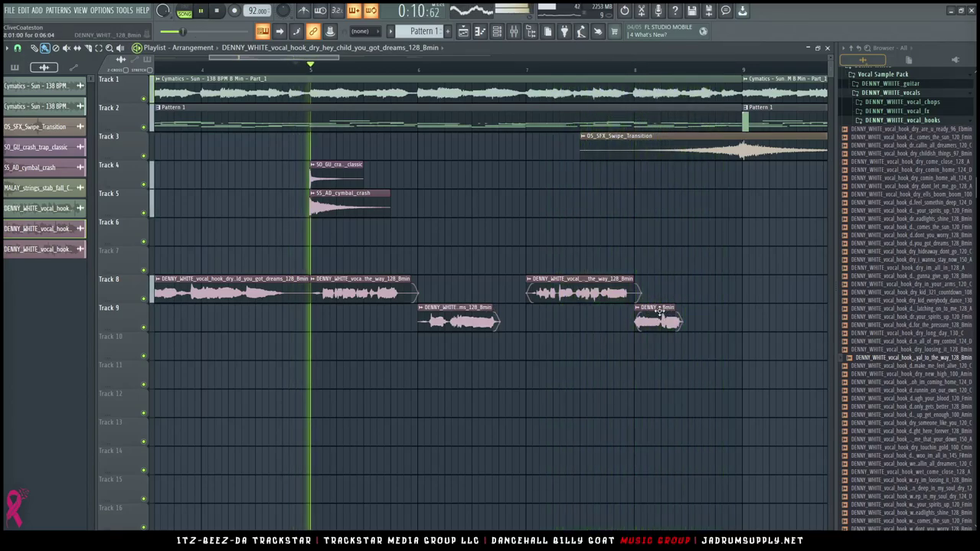
Add a copy of the short hey_child_you_got_dreams clip midway through bar 8 on Track 9, extend its end past bar 9 and replay.
click(714, 310)
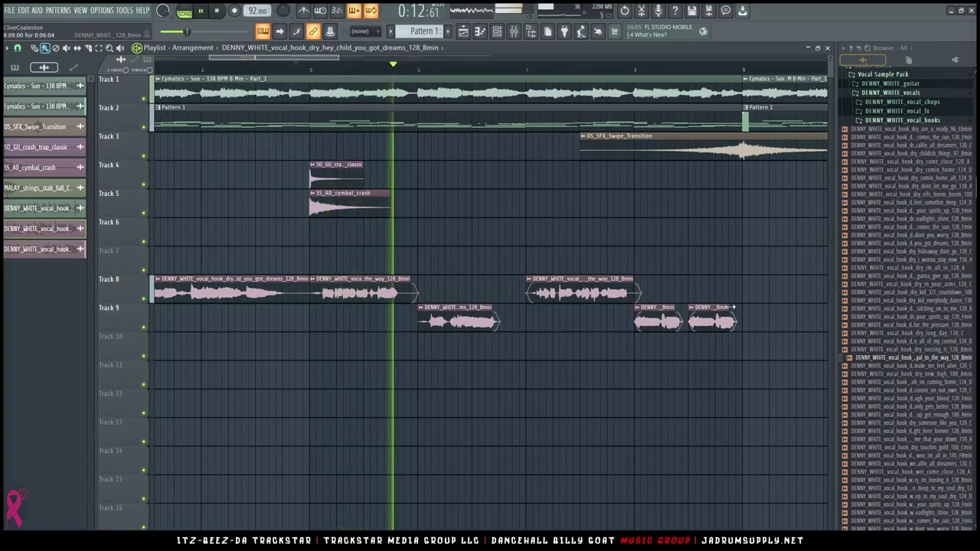
drag(735, 313, 792, 307)
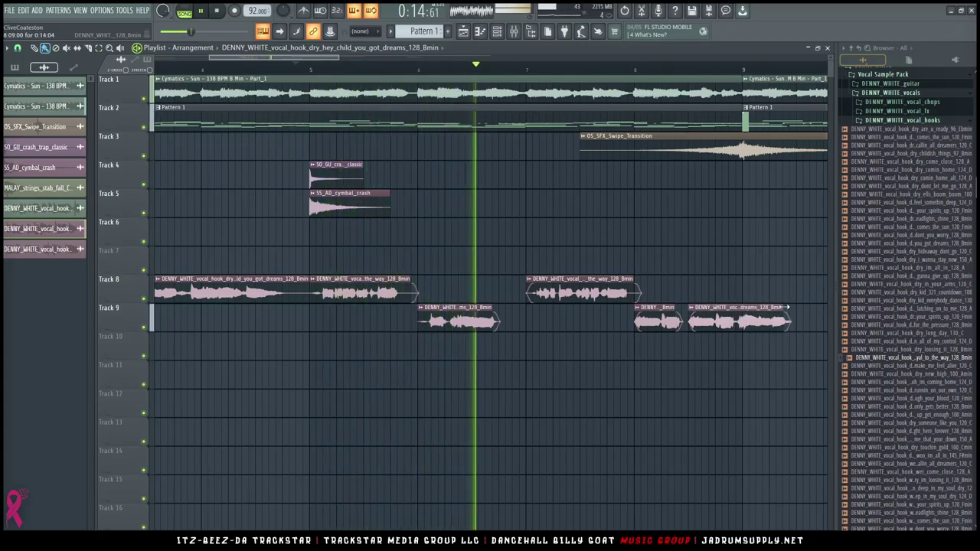
drag(793, 307, 783, 307)
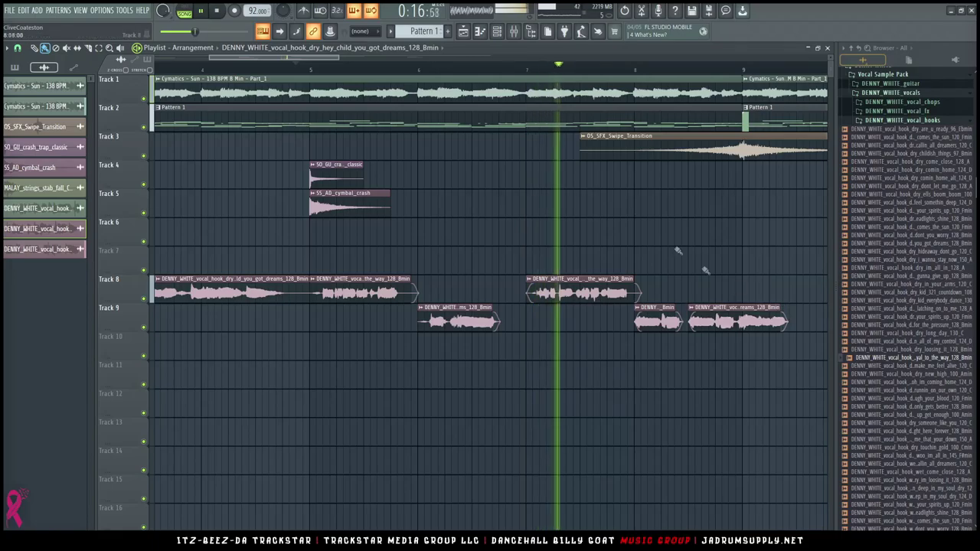
scroll(575, 76, down, 4)
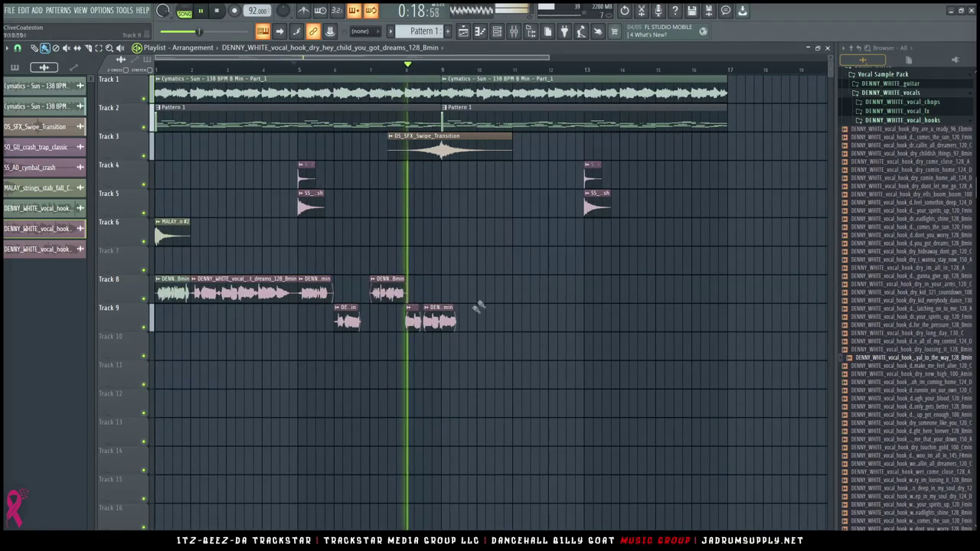
scroll(375, 245, up, 5)
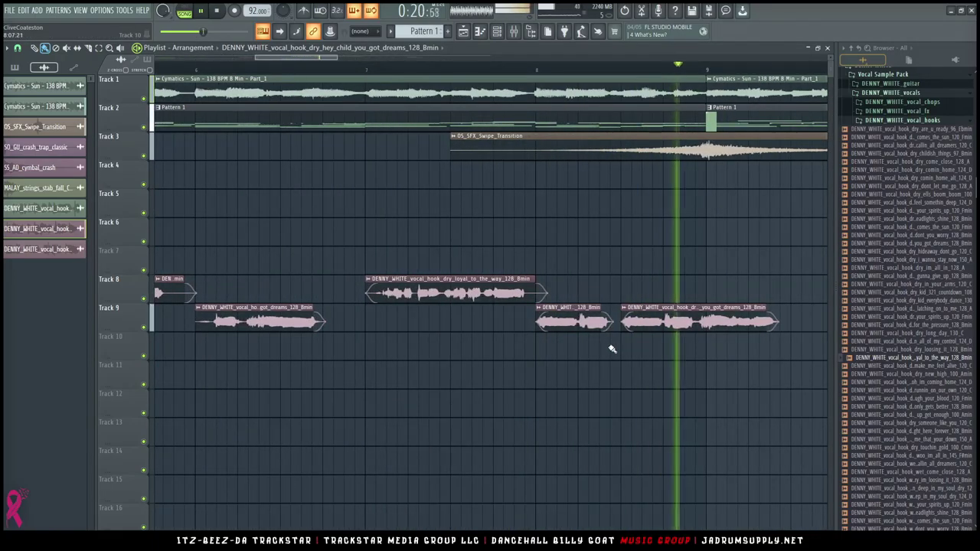
key(space)
key(space)
Select the last two Track 9 clips, shift them to start two steps after bar 8, and play from bar 8.
scroll(483, 75, down, 3)
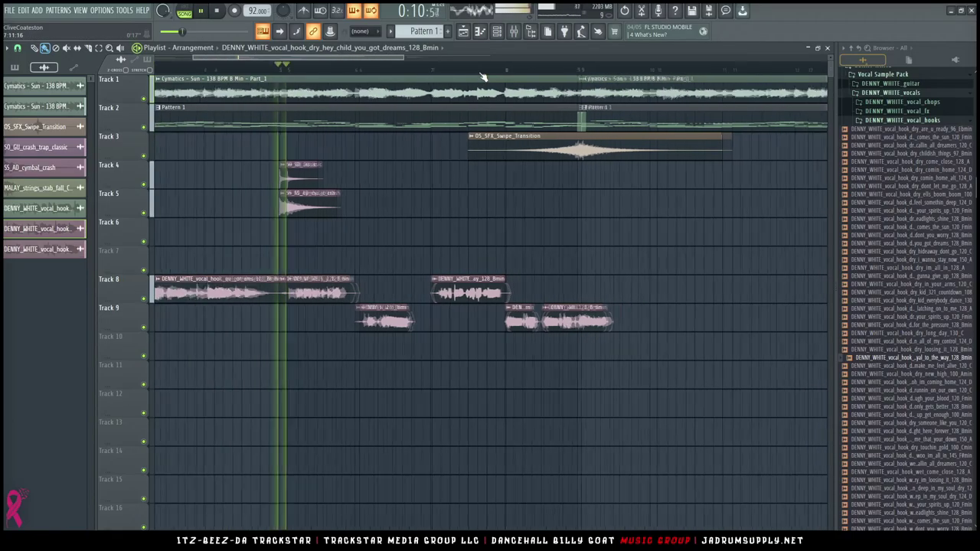
drag(608, 304, 497, 342)
scroll(497, 345, up, 4)
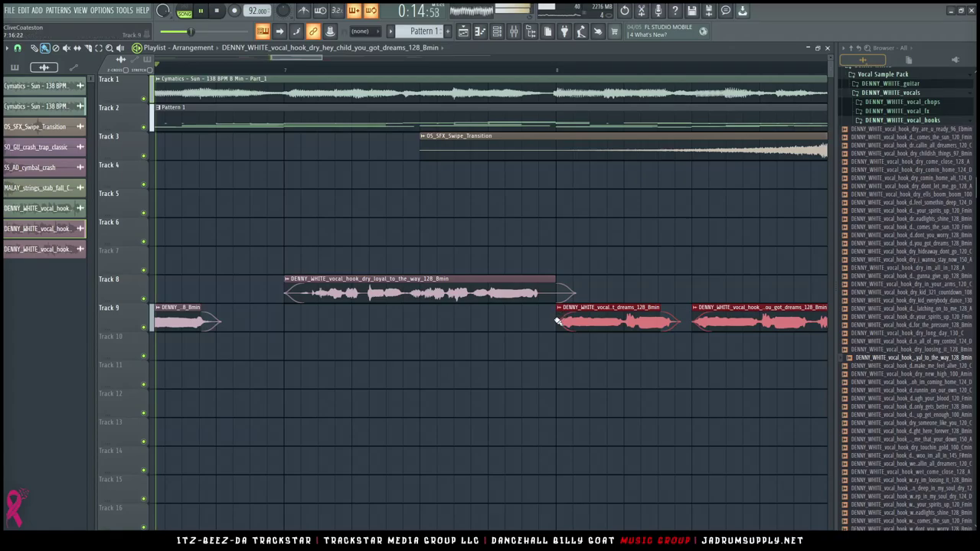
drag(557, 321, 540, 321)
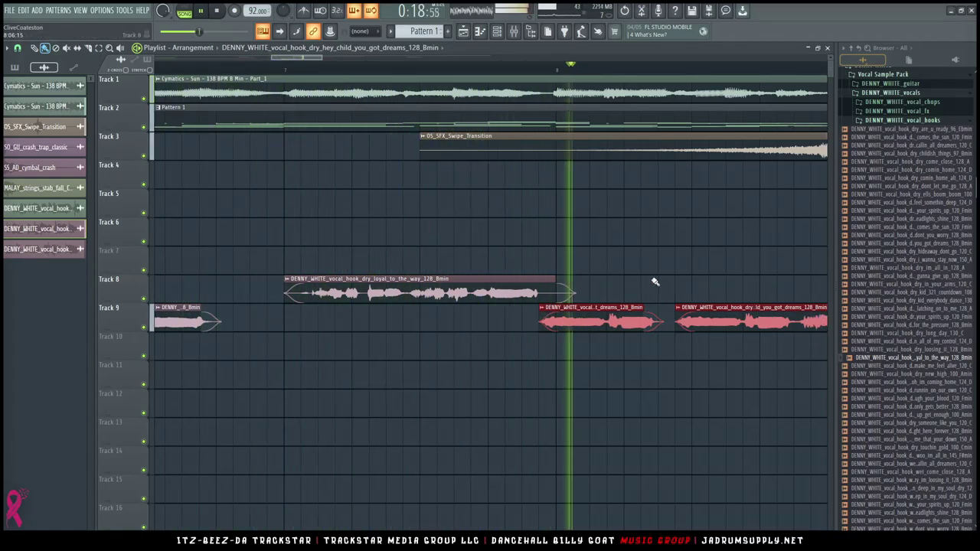
drag(592, 320, 626, 320)
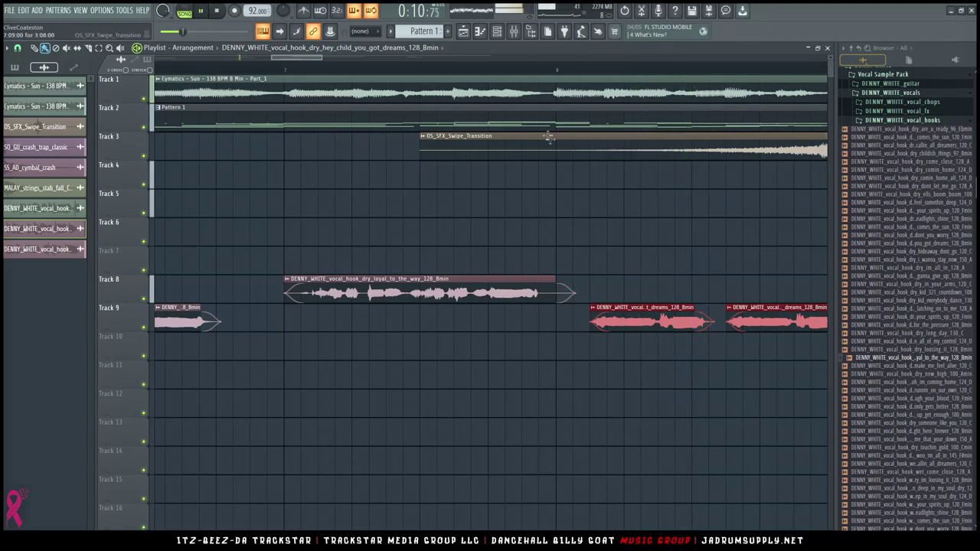
click(555, 74)
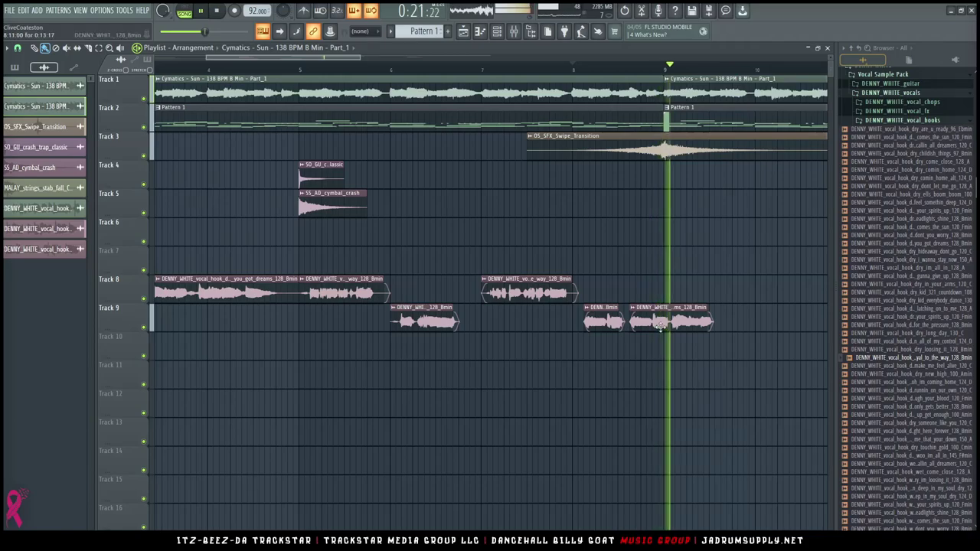
Delete the short clip after bar 8 on Track 9, move the longer clip into its place and trim its end slightly.
key(space)
mouse_move(623, 311)
mouse_down()
mouse_move(697, 310)
mouse_move(662, 292)
mouse_move(665, 332)
mouse_up()
key(space)
key(space)
scroll(679, 331, up, 6)
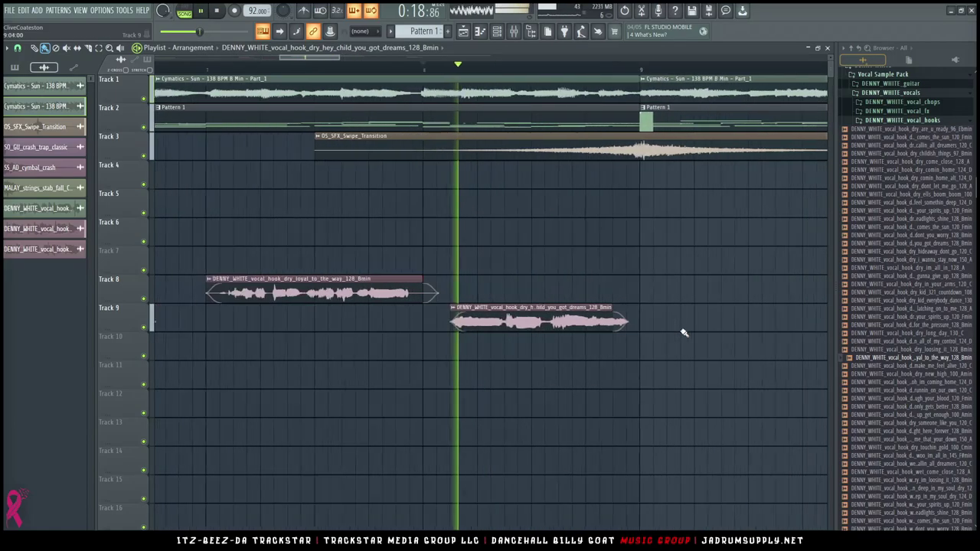
key(space)
key(space)
mouse_move(551, 305)
mouse_down()
mouse_move(518, 309)
mouse_move(541, 306)
mouse_up()
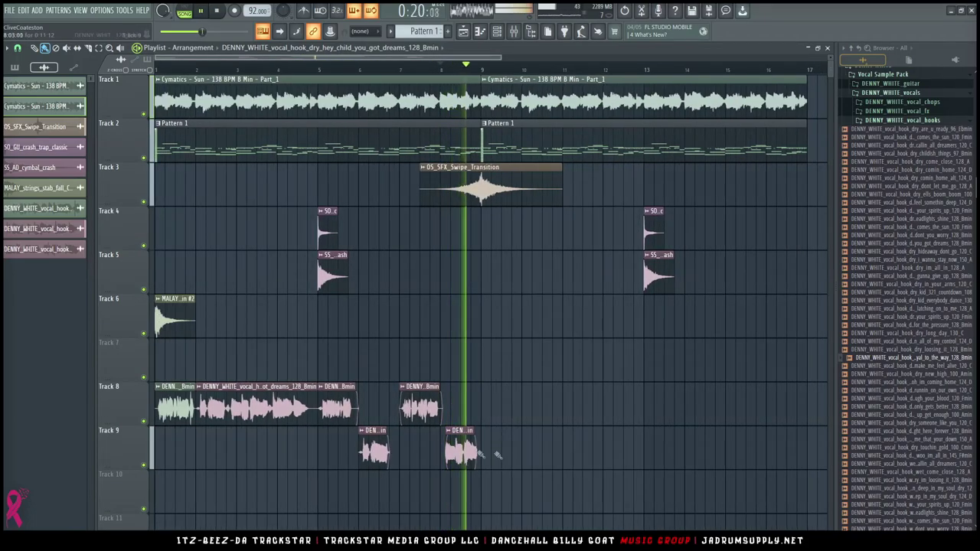
Move the two Track 9 vocal clips up to Track 8, select bars 1 to 9 as the time range and play it.
drag(505, 464, 374, 410)
key(space)
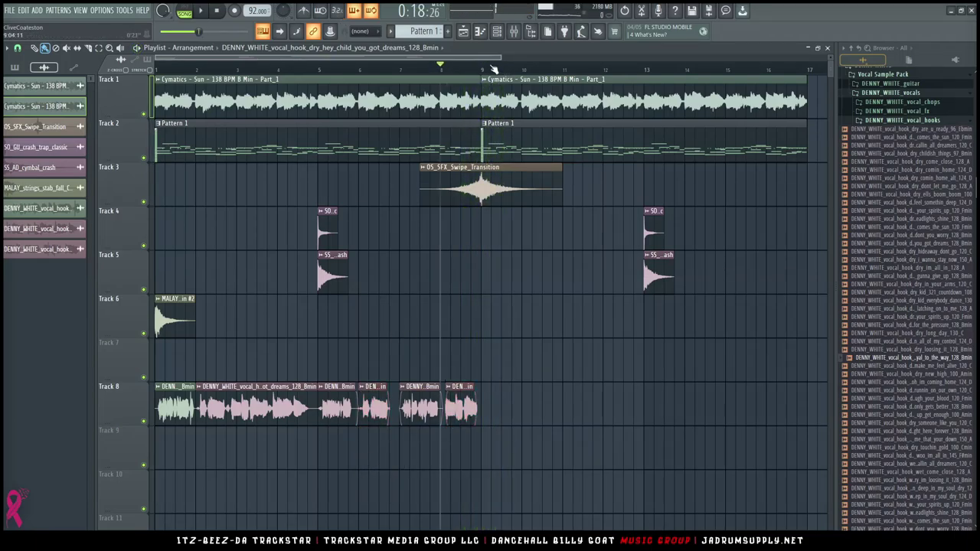
drag(482, 69, 155, 69)
key(space)
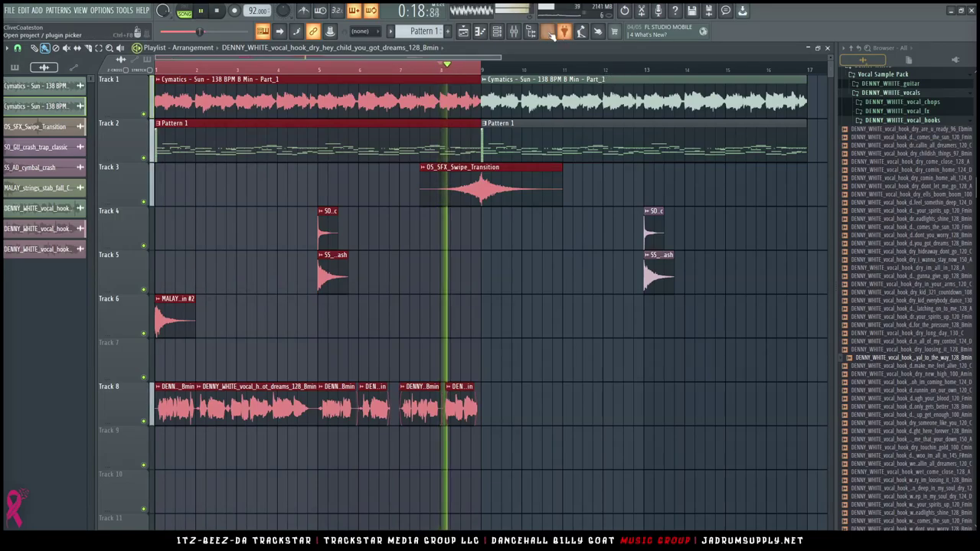
Route the selected vocal sample channels to mixer track 4 and load the TMG_Tele_Vox_Sample mixer state on it.
click(508, 32)
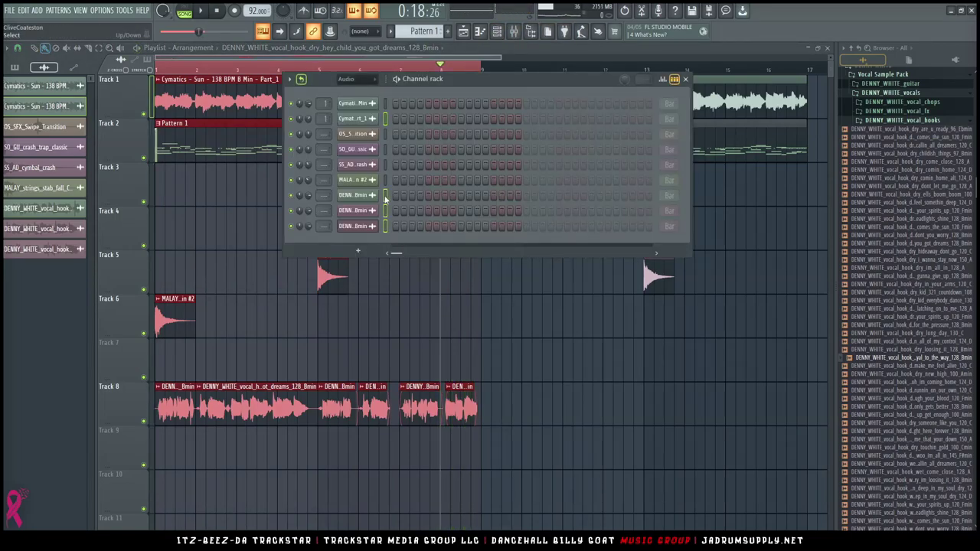
click(517, 35)
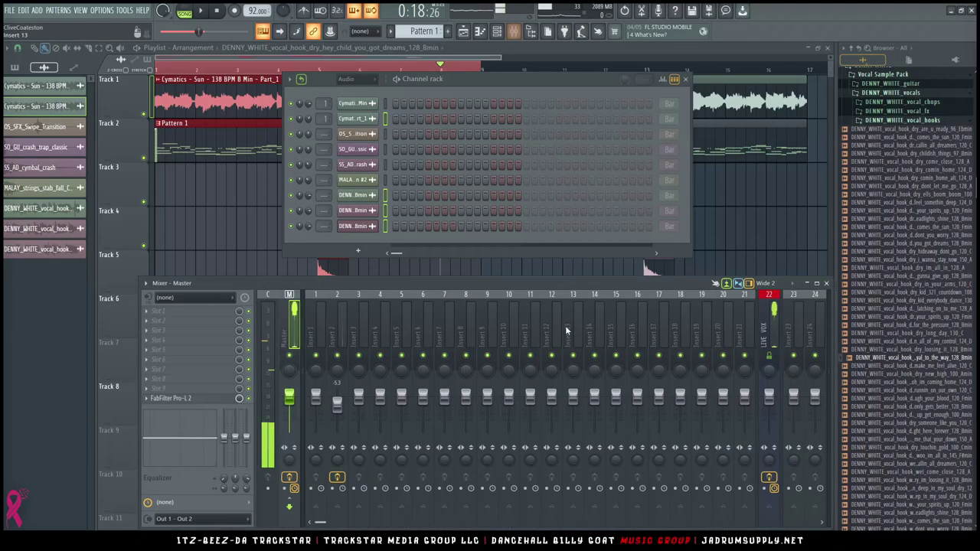
right_click(384, 327)
mouse_move(451, 289)
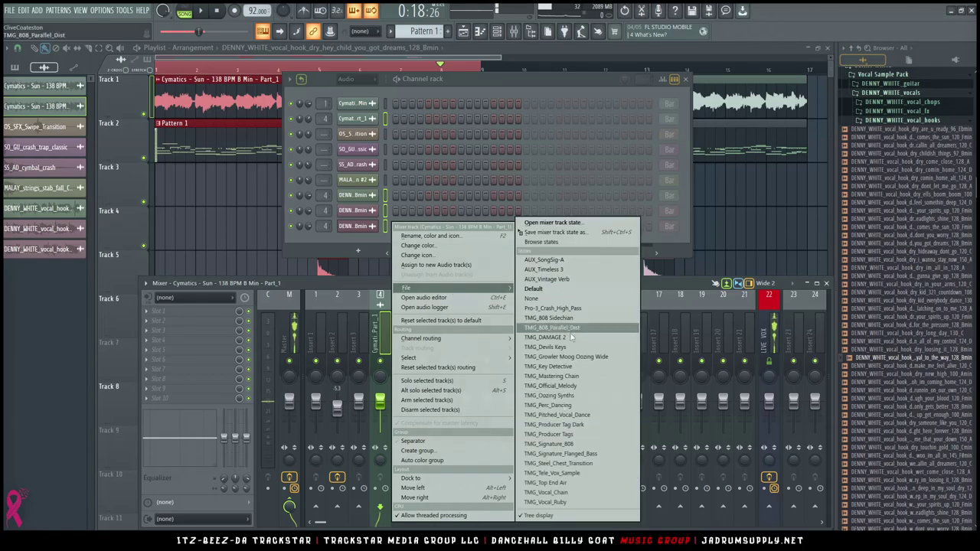
click(560, 471)
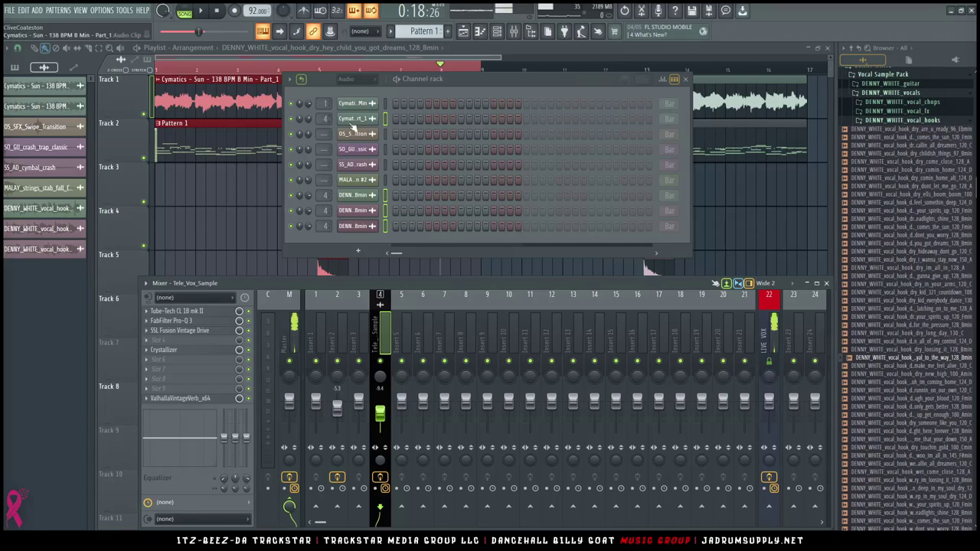
Route the Cymatics Part_1 channel back to mixer track 1, set the Tele_Vox_Sample fader to -5.9 dB and return to the playlist.
click(340, 121)
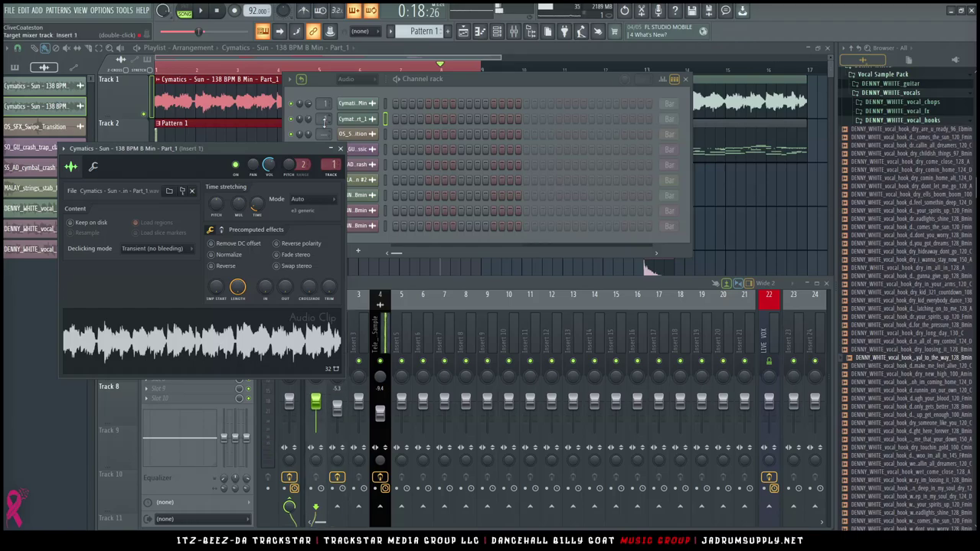
click(378, 321)
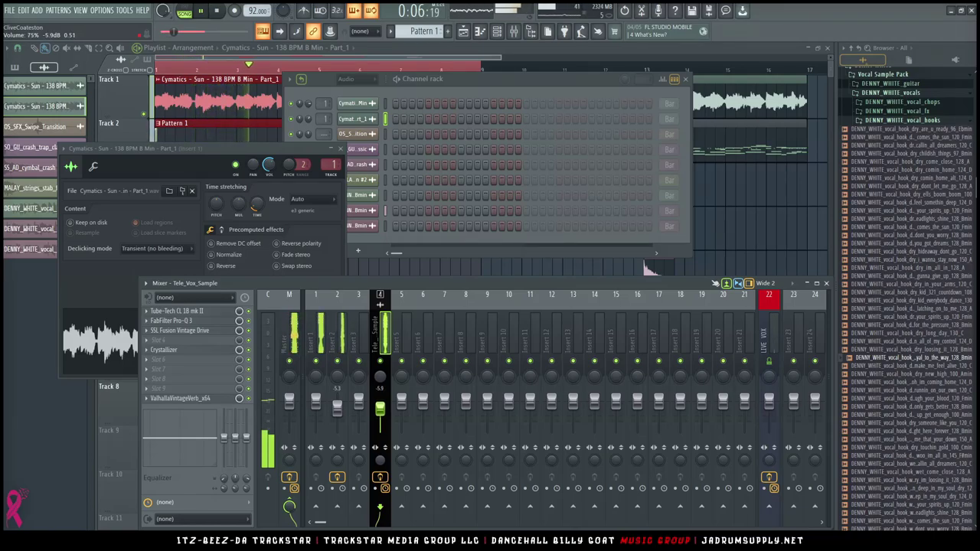
key(F12)
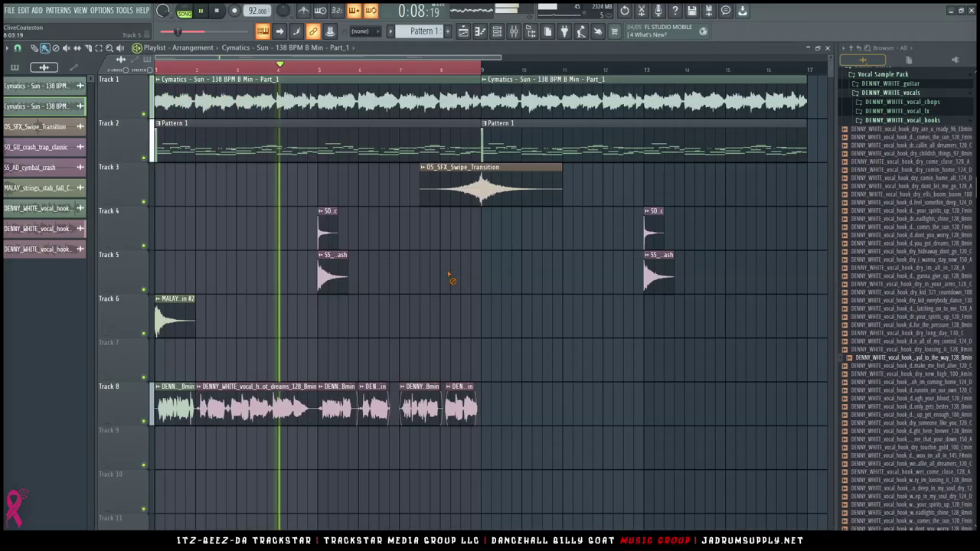
scroll(244, 345, up, 3)
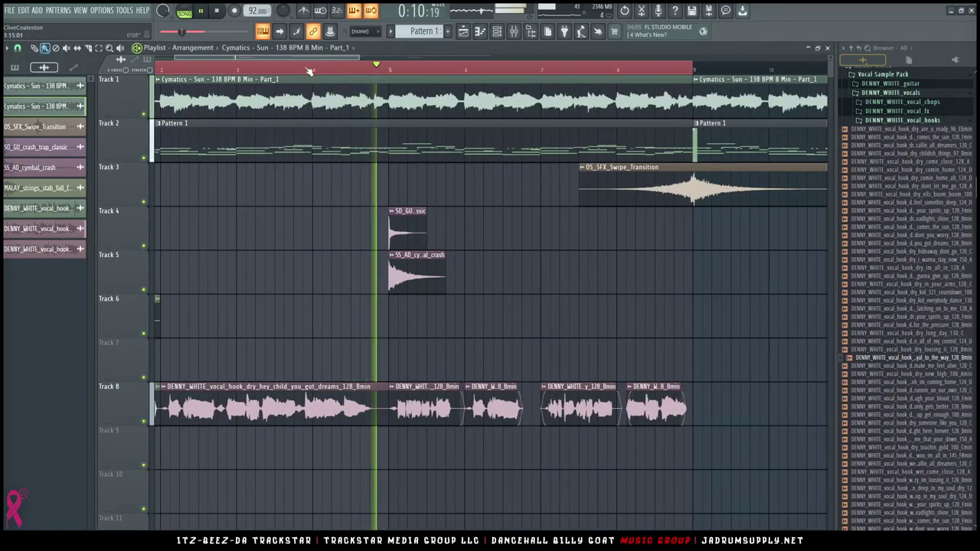
drag(311, 58, 287, 59)
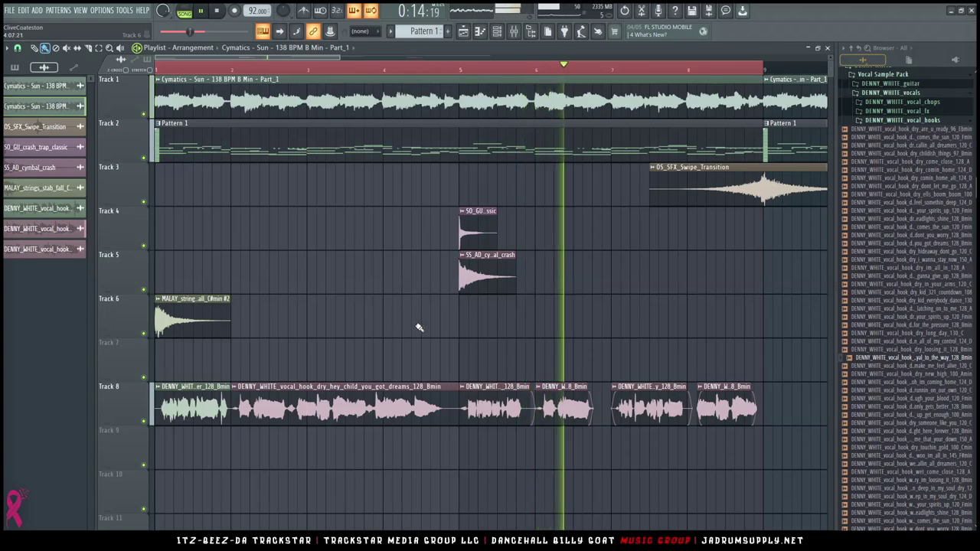
drag(569, 417, 589, 472)
right_click(587, 462)
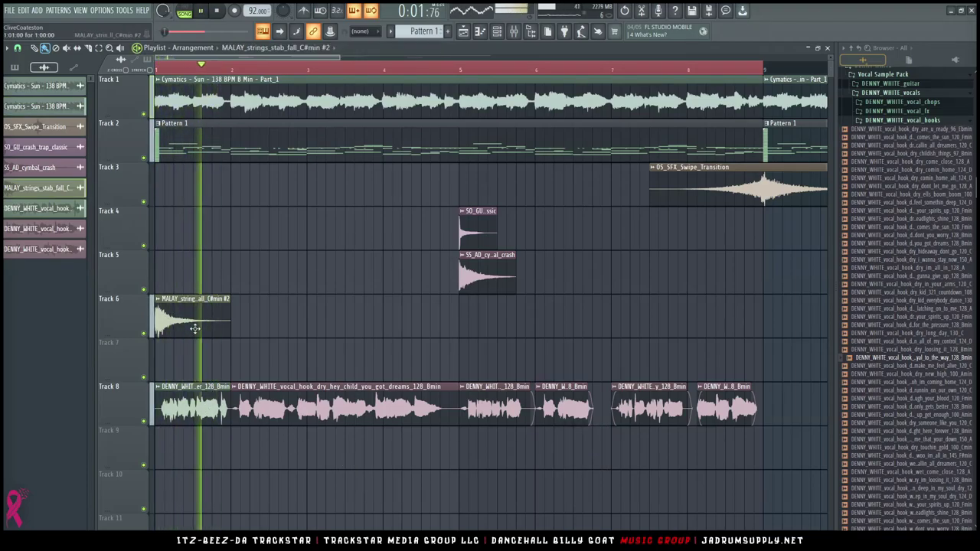
Set the Tele_Vox_Sample mixer track's fader to -4.2 dB.
double_click(163, 313)
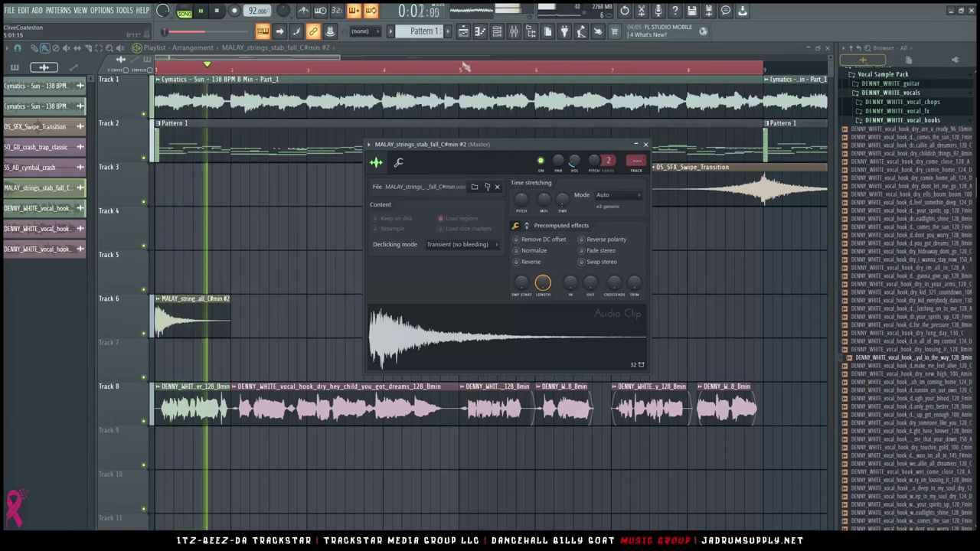
key(F9)
click(381, 413)
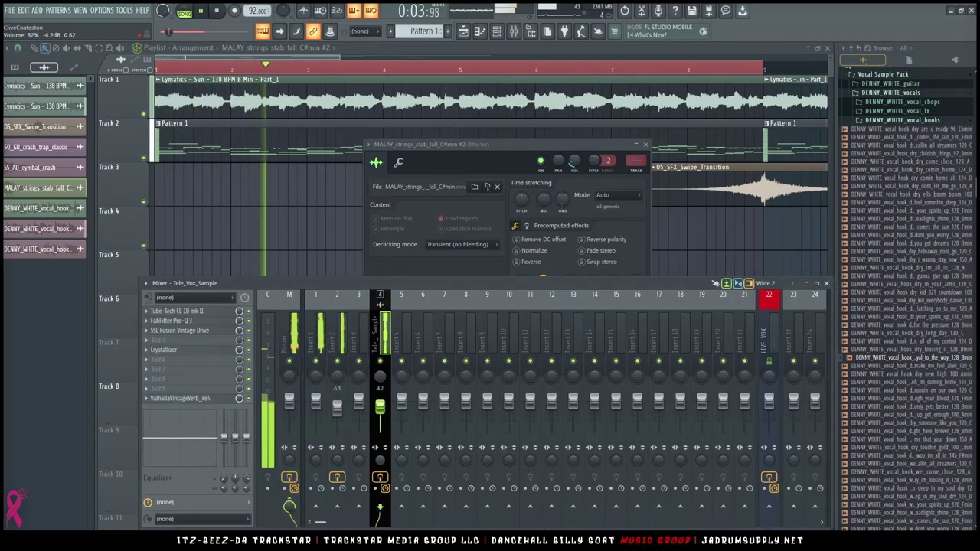
Slice the hey_child_you_got_dreams clip on Track 8 just before bar 3 and delete the pieces after the slice up to bar 5.
right_click(290, 212)
right_click(290, 350)
drag(291, 352, 291, 409)
key(space)
key(space)
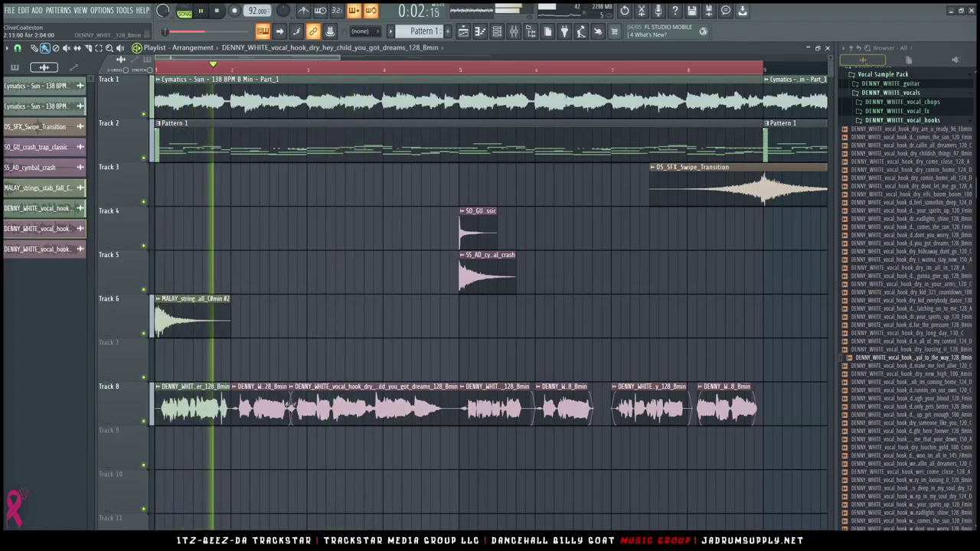
right_click(304, 406)
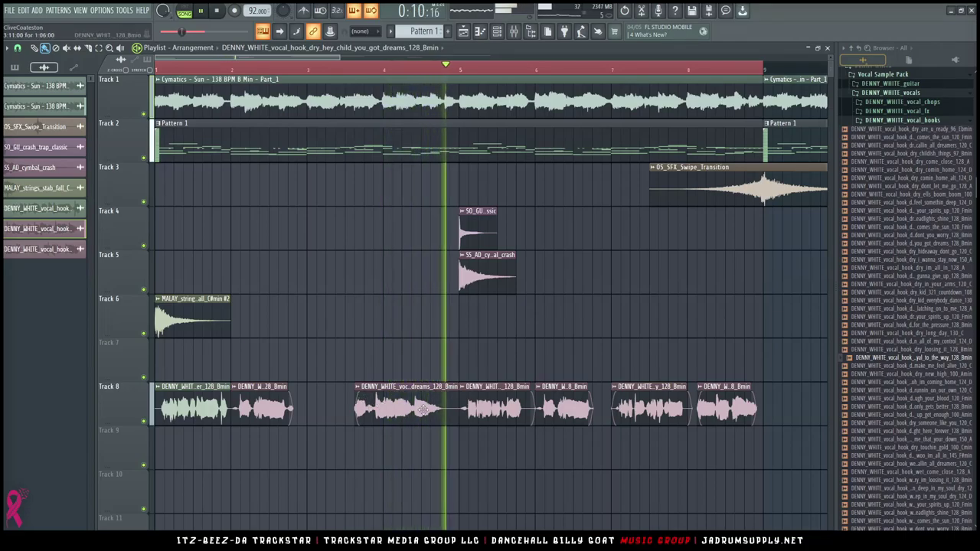
key(space)
right_click(424, 411)
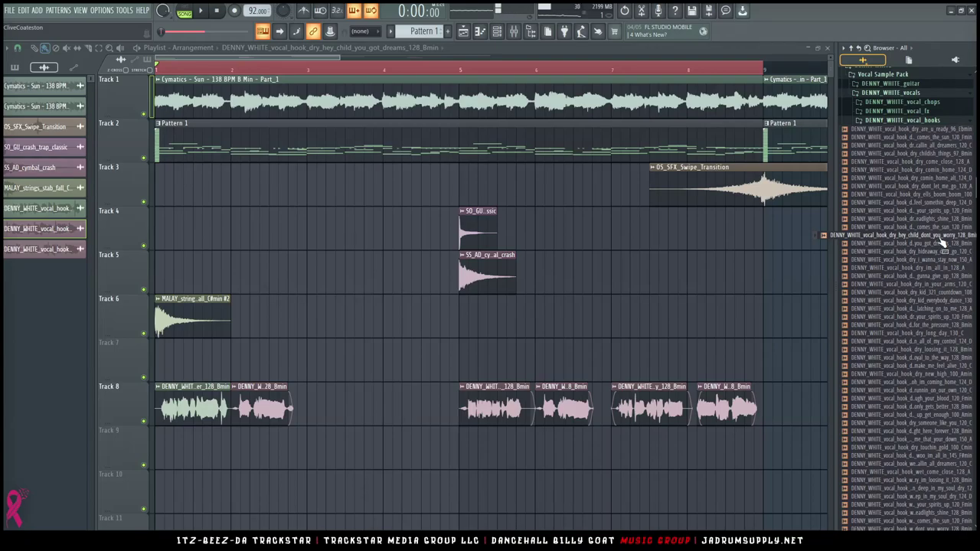
Place the hey_child_dont_you_worry vocal sample on Track 7 at bar 3 and time-stretch it to end at bar 6.
drag(940, 237, 324, 353)
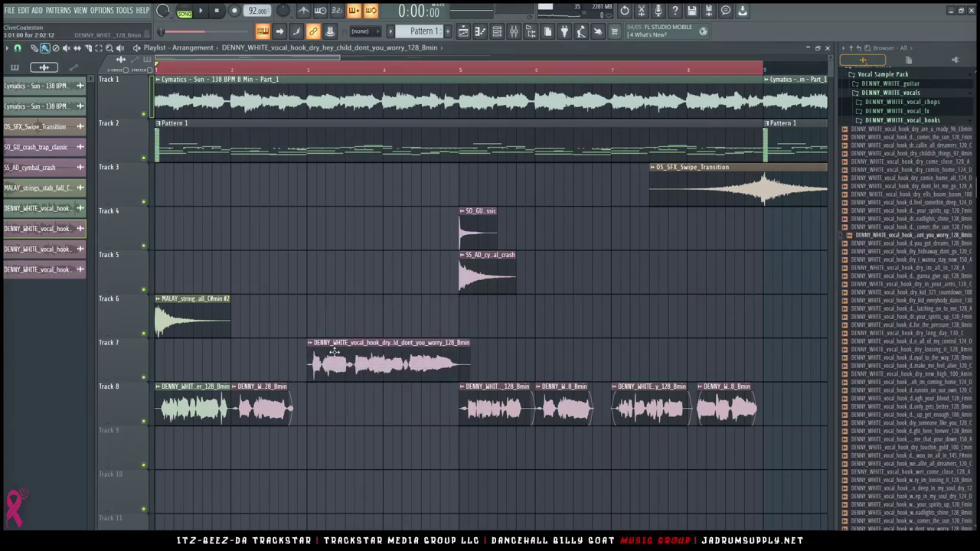
click(310, 344)
click(423, 412)
click(470, 380)
key(Return)
key(space)
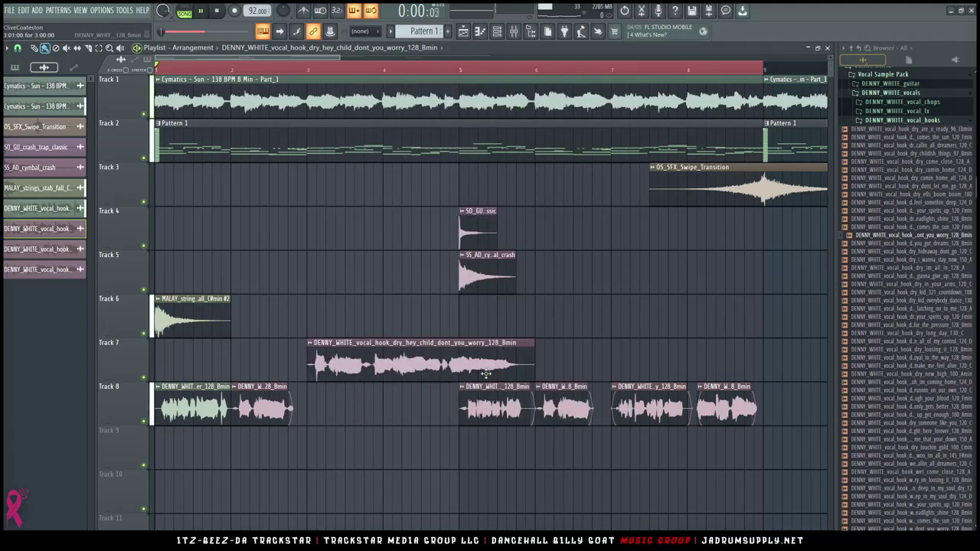
Shift the hey_child_dont_you_worry clip to end at bar 5, trim its start to late in bar 2 and place it on Track 8.
drag(503, 338, 503, 381)
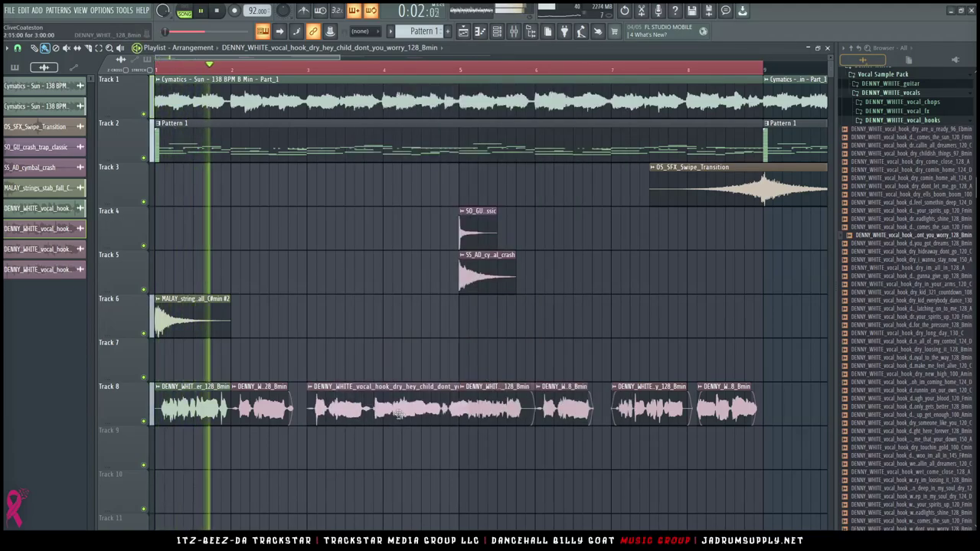
drag(400, 414, 306, 349)
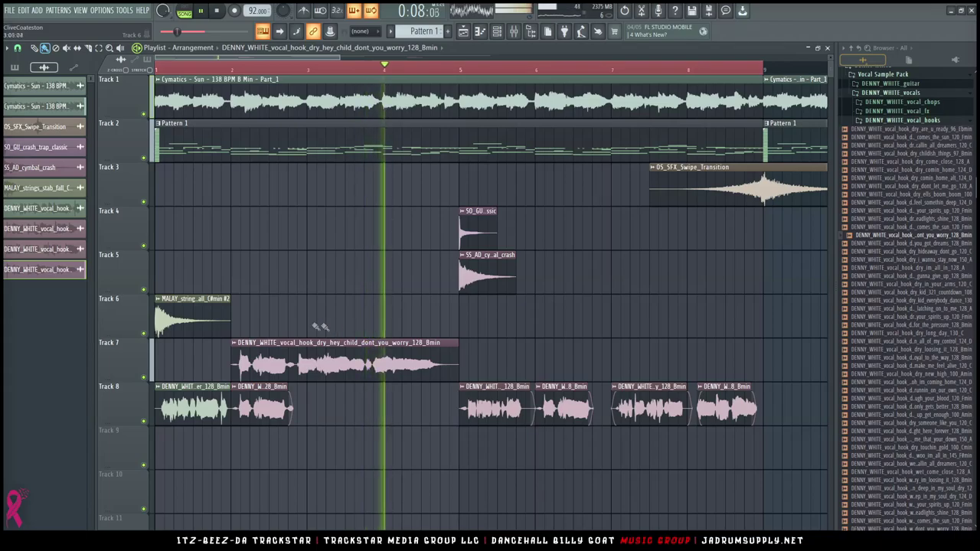
key(space)
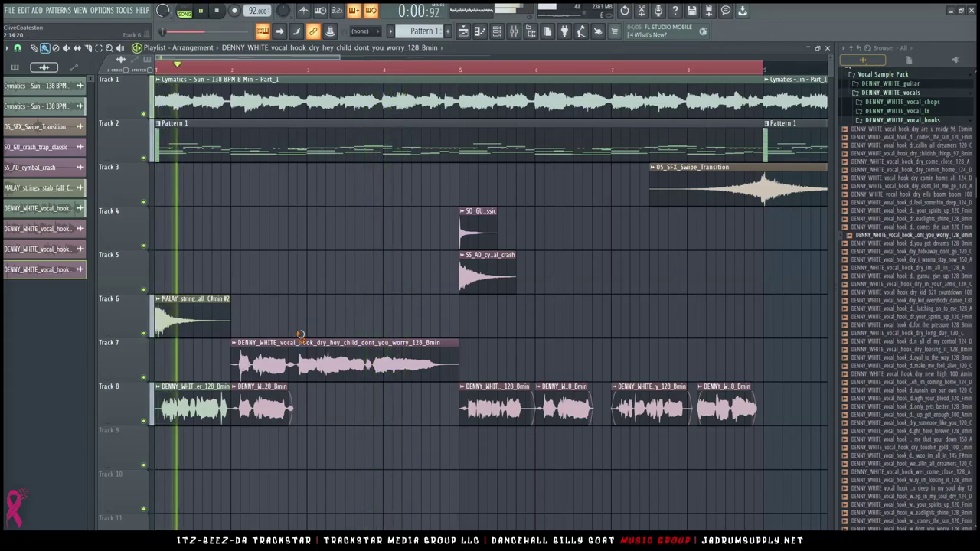
drag(232, 352, 298, 352)
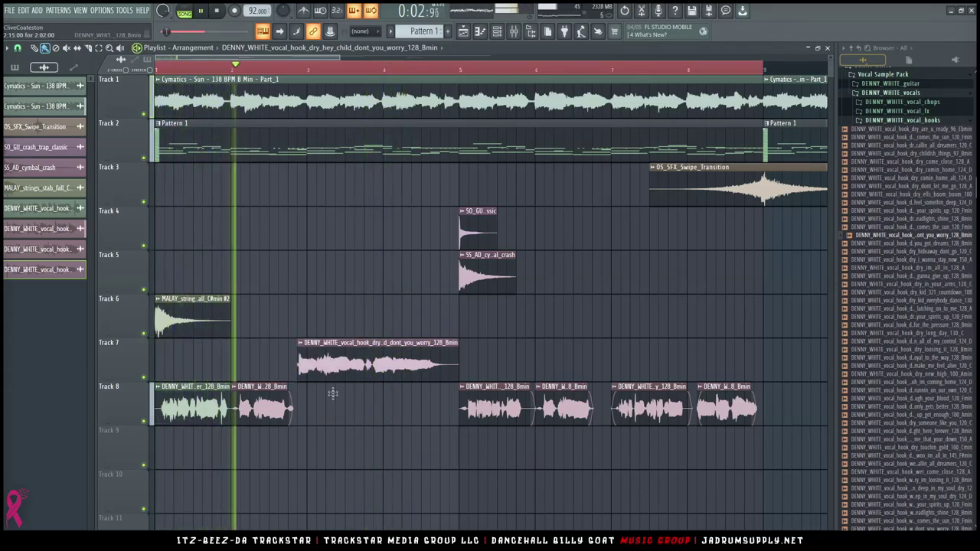
drag(332, 392, 332, 406)
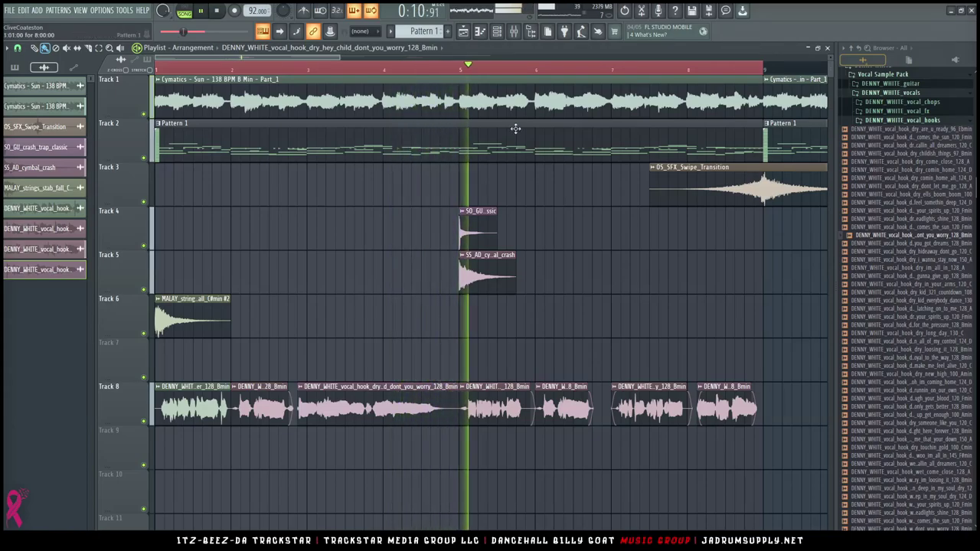
click(514, 31)
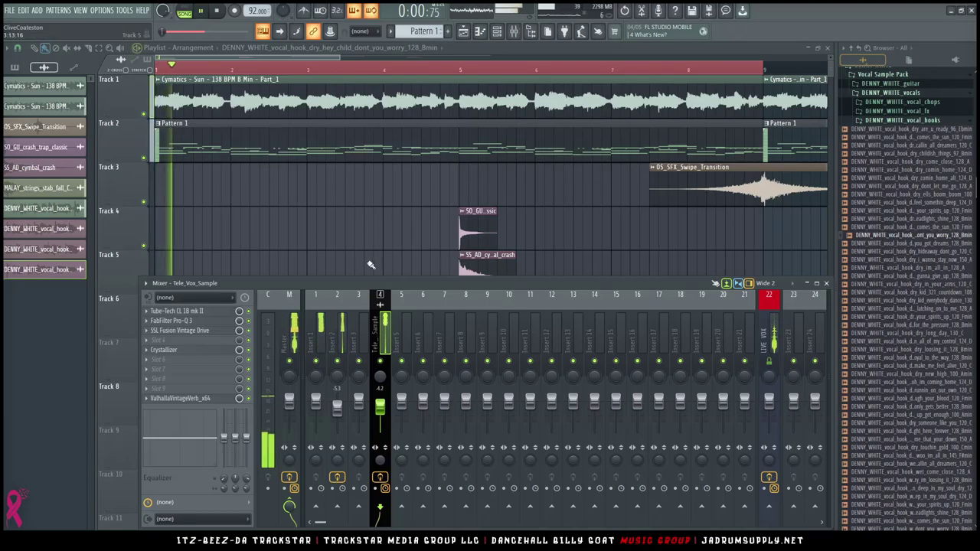
key(F9)
Move the hey_child_dont_you_worry clip up to Track 7 and duplicate the short you_got_dreams clip further along Track 8.
scroll(234, 324, down, 3)
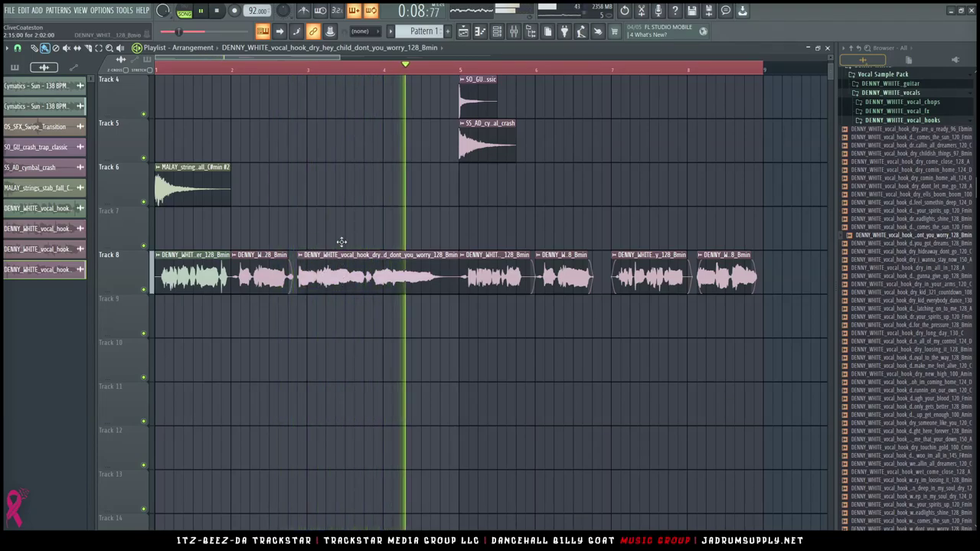
drag(341, 243, 342, 229)
scroll(211, 326, up, 5)
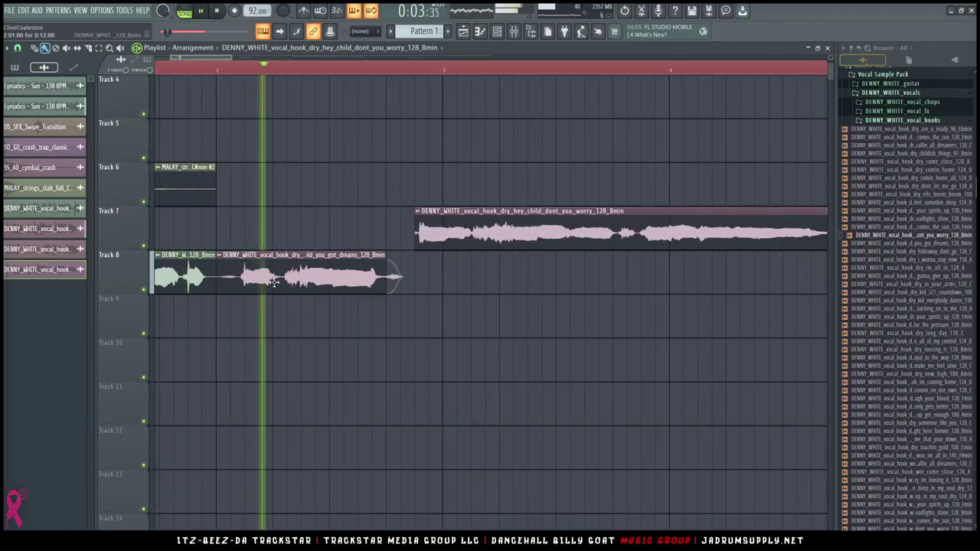
drag(274, 283, 416, 288)
key(space)
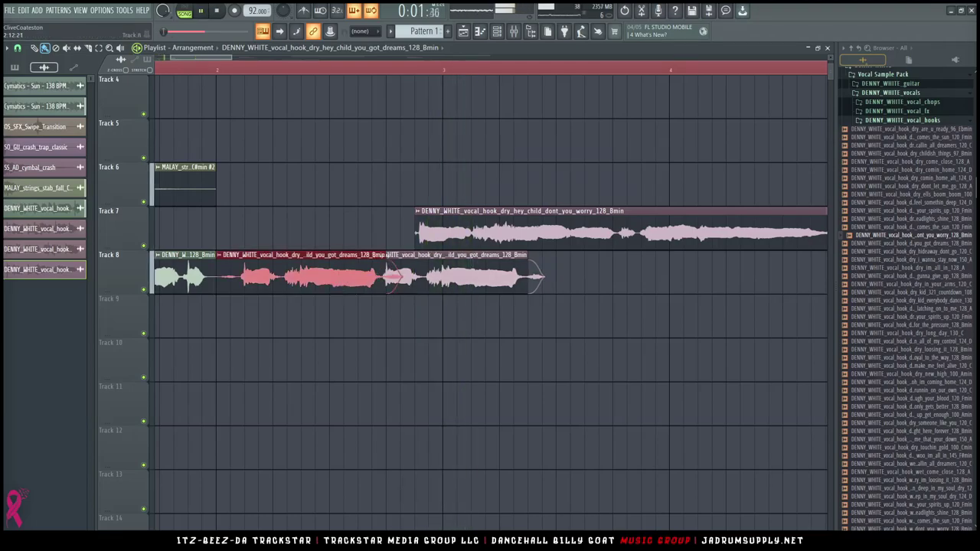
Shorten the first you_got_dreams clip to remove its overlap with the copy, and nudge the copy slightly earlier.
right_click(359, 259)
click(360, 228)
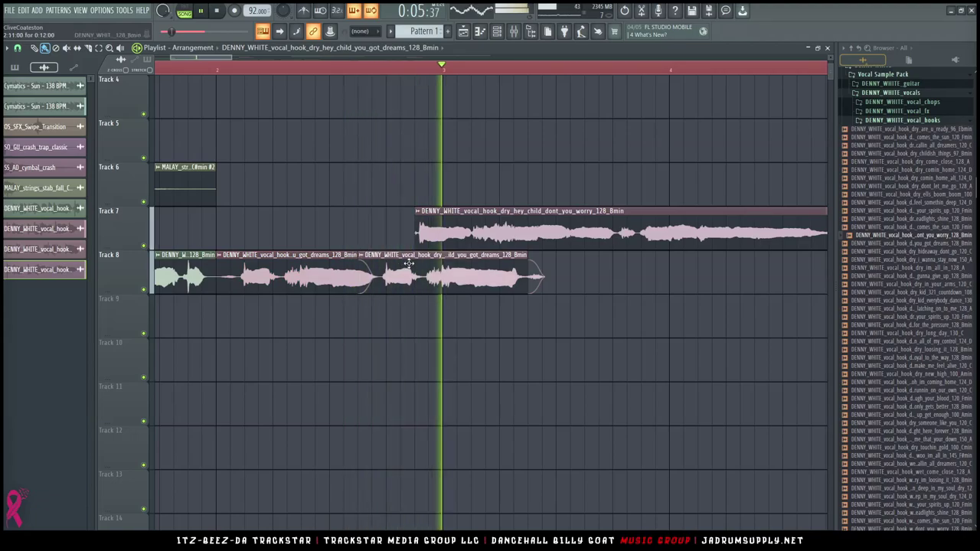
drag(404, 262, 389, 262)
key(space)
key(space)
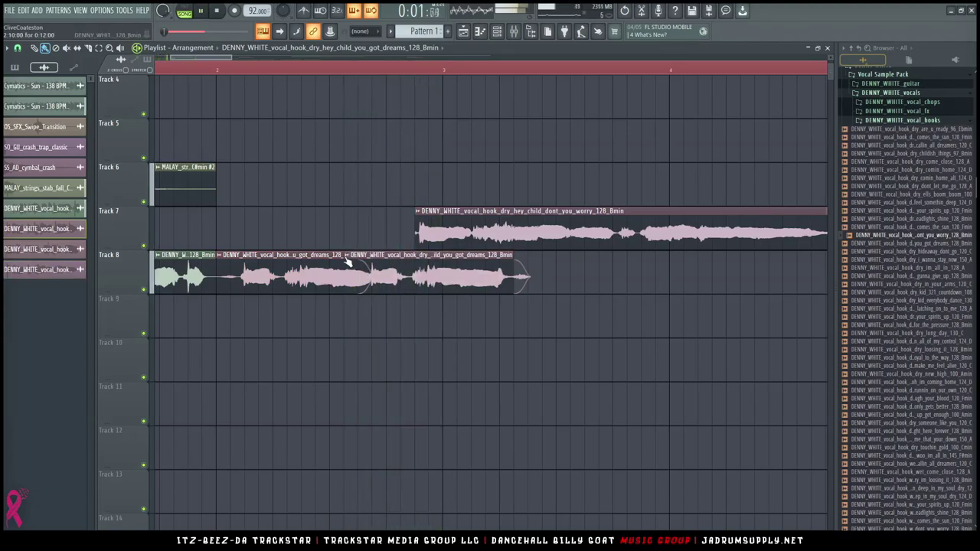
Adjust the copied you_got_dreams clip's start and position so it crossfades with the clip before it, and play from bar 2.
drag(346, 260, 359, 262)
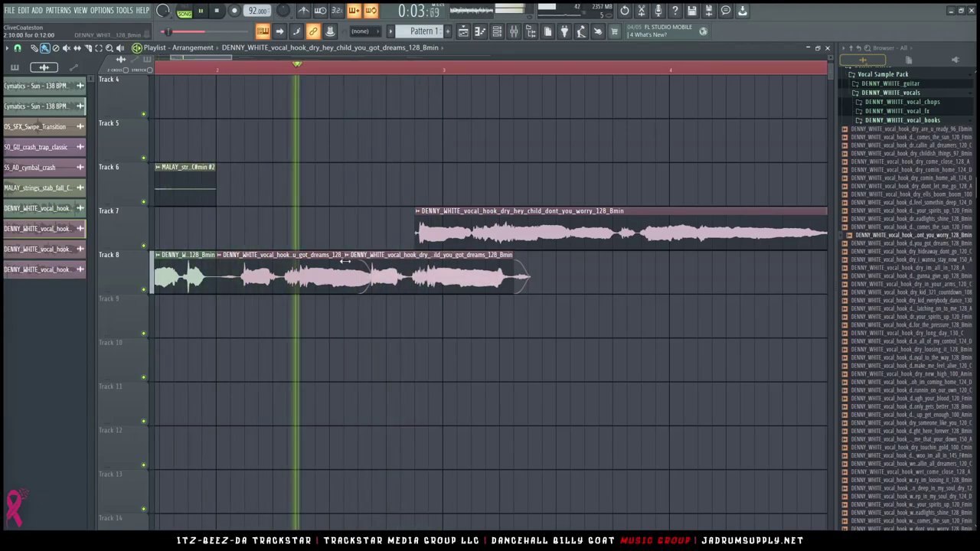
drag(390, 268, 403, 269)
key(space)
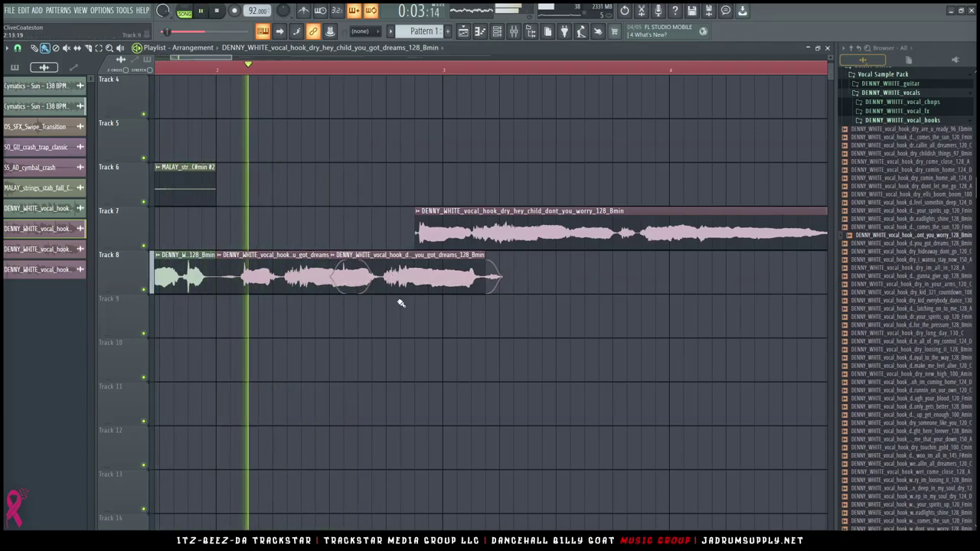
key(space)
drag(396, 283, 410, 284)
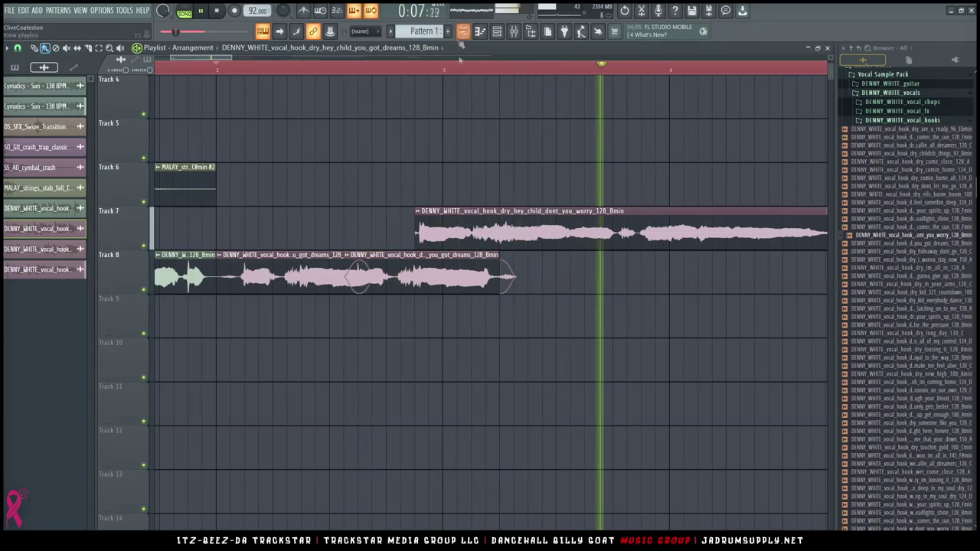
scroll(463, 72, down, 3)
click(287, 69)
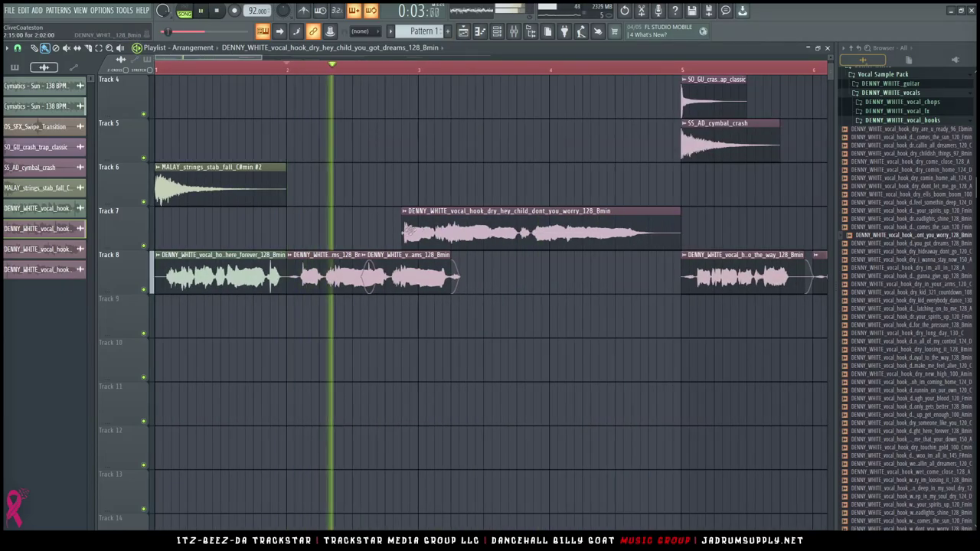
right_click(489, 228)
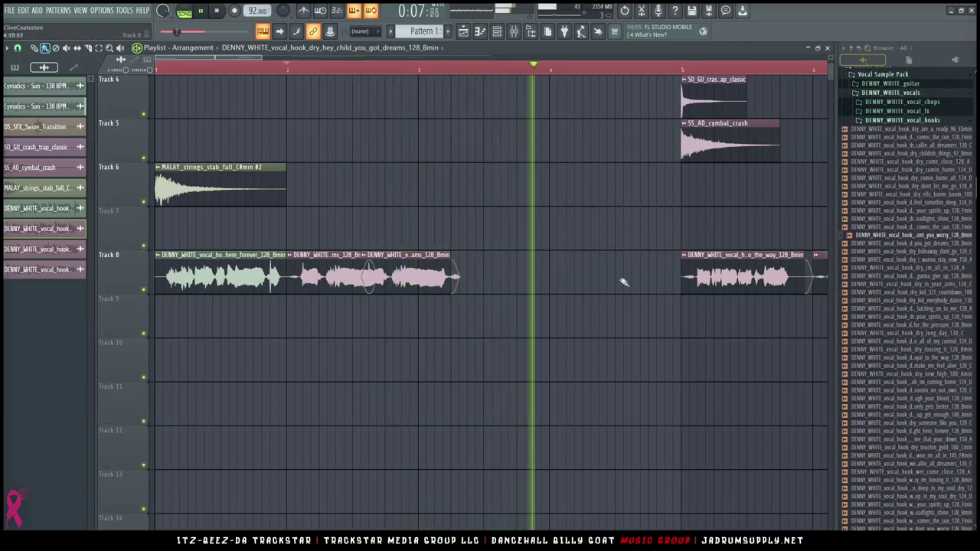
scroll(583, 76, down, 2)
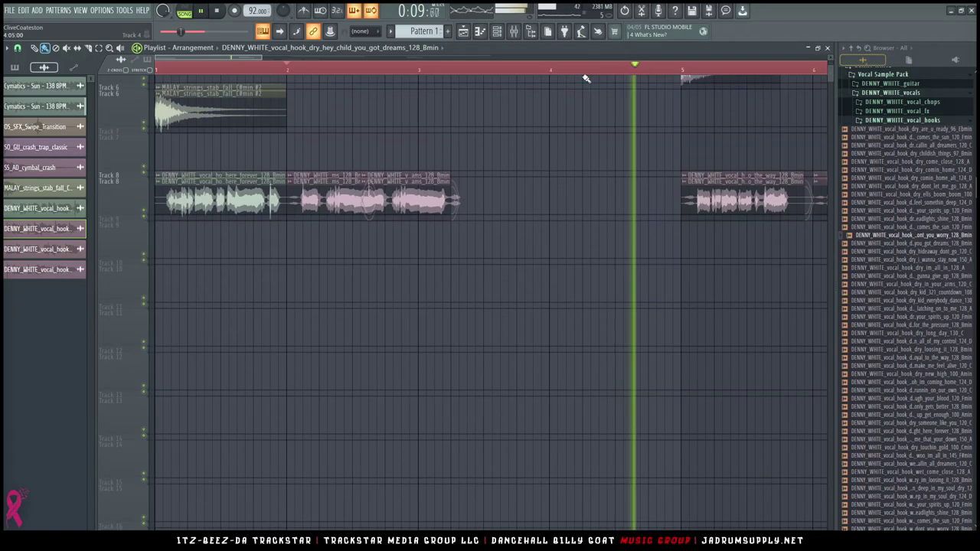
scroll(564, 188, up, 3)
key(ctrl+z)
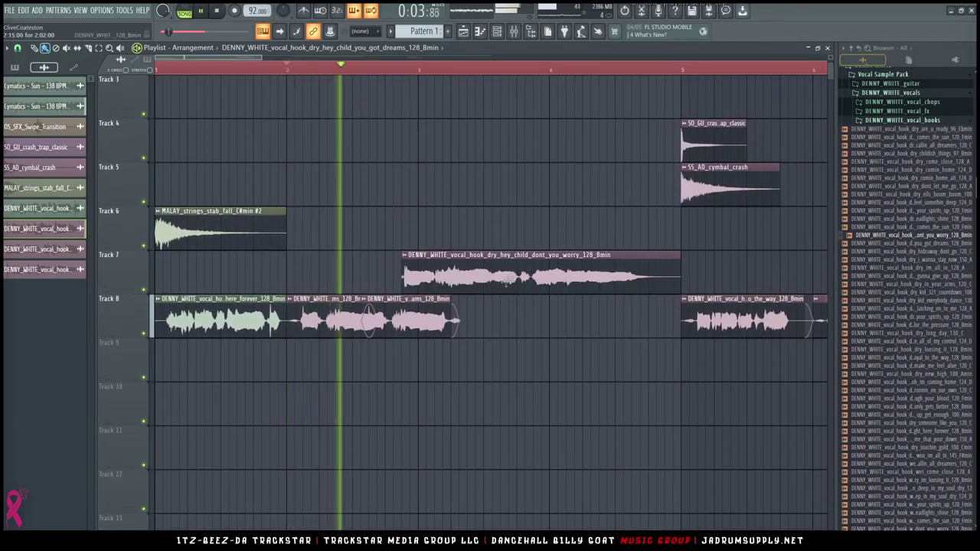
Move the hey_child_dont_you_worry clip to Track 8 after the copied clip, trim its end to bar 5 and fade both ends.
drag(461, 284, 526, 331)
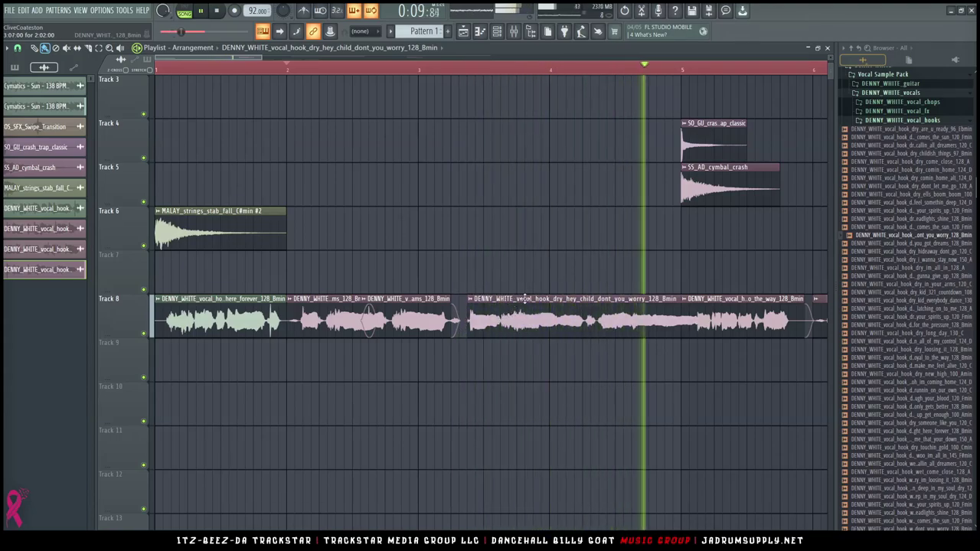
click(733, 301)
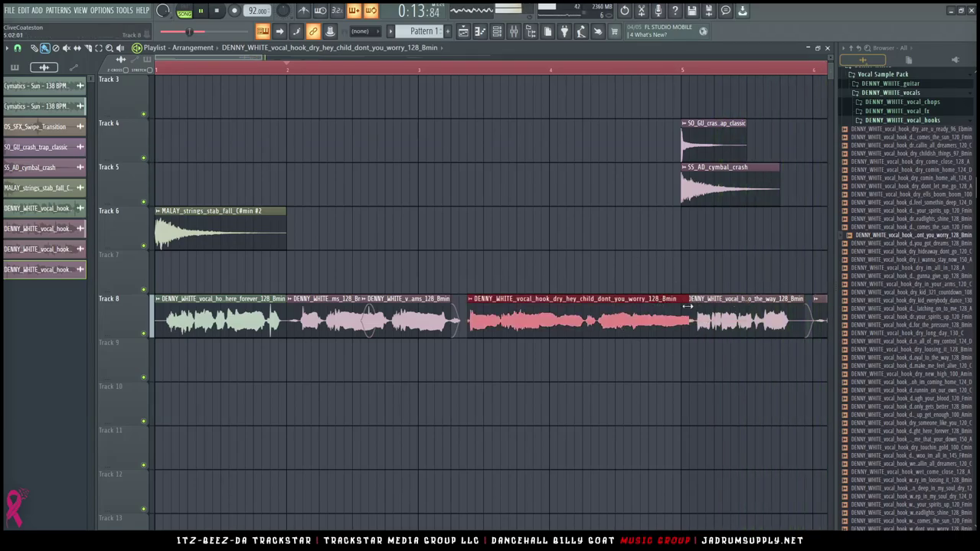
double_click(628, 309)
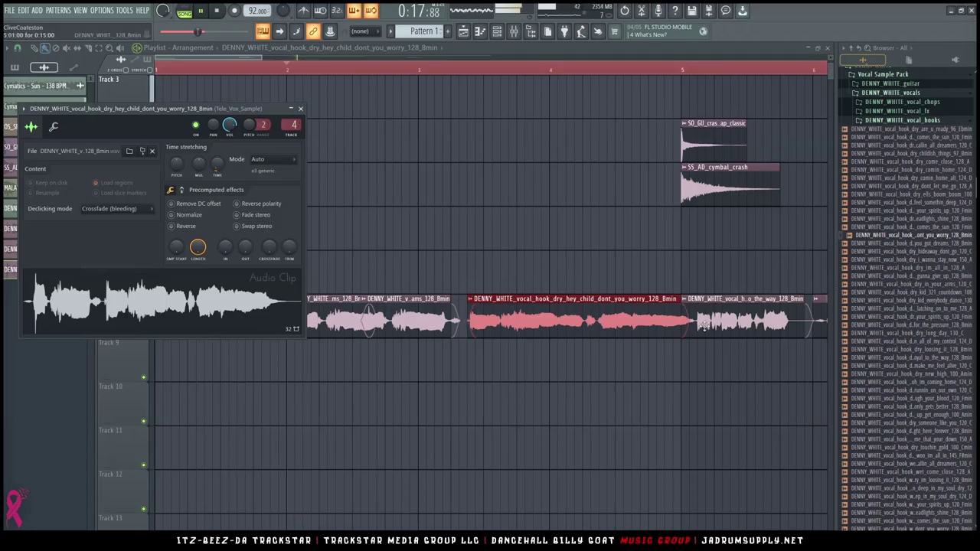
ctrl+click(460, 160)
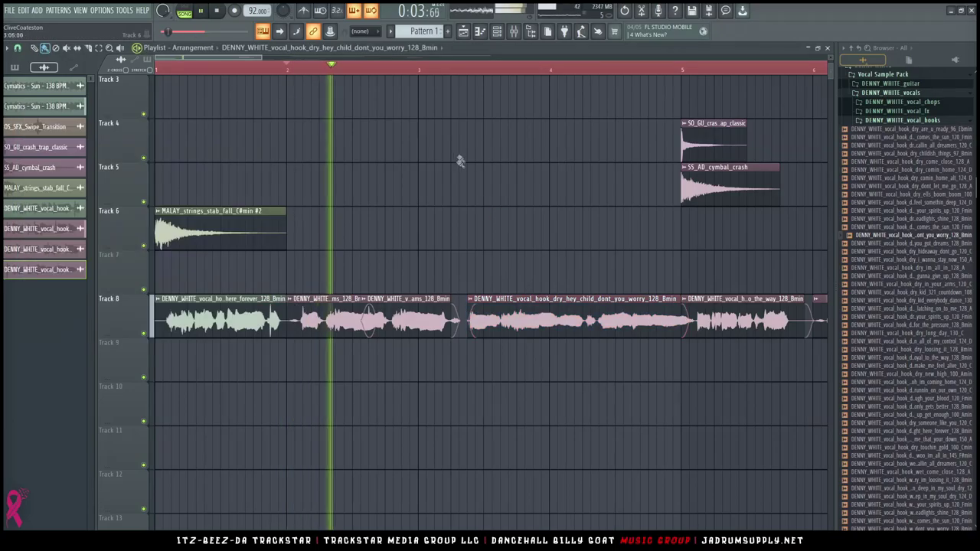
Set the mix of the ValhallaVintageVerb on the Tele_Vox_Sample mixer track to 33.2 % and close the plugin.
ctrl+right_click(472, 198)
scroll(479, 71, down, 2)
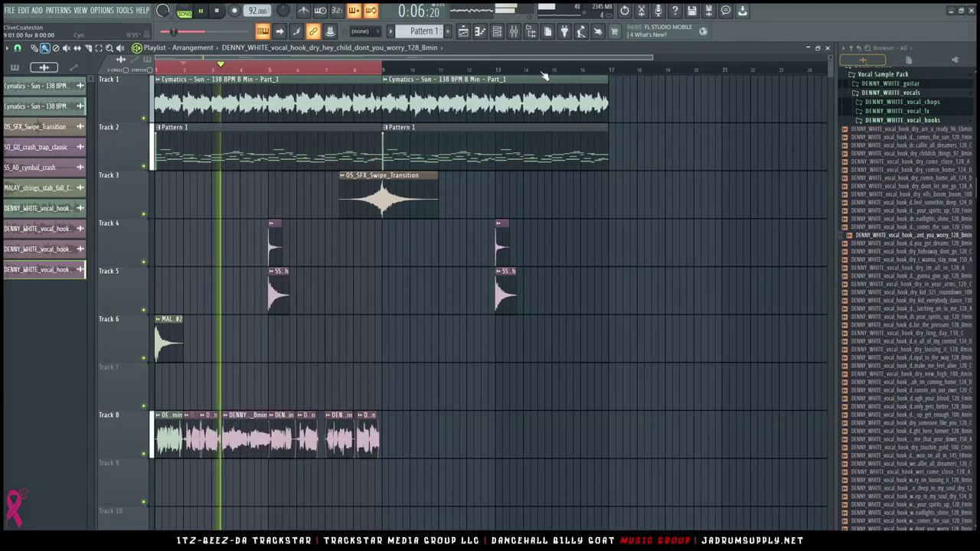
click(513, 32)
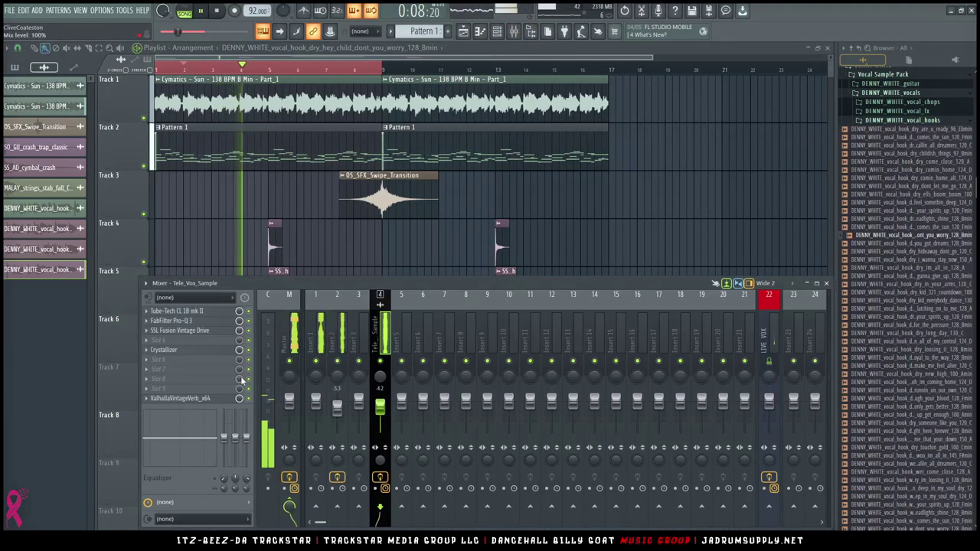
click(232, 399)
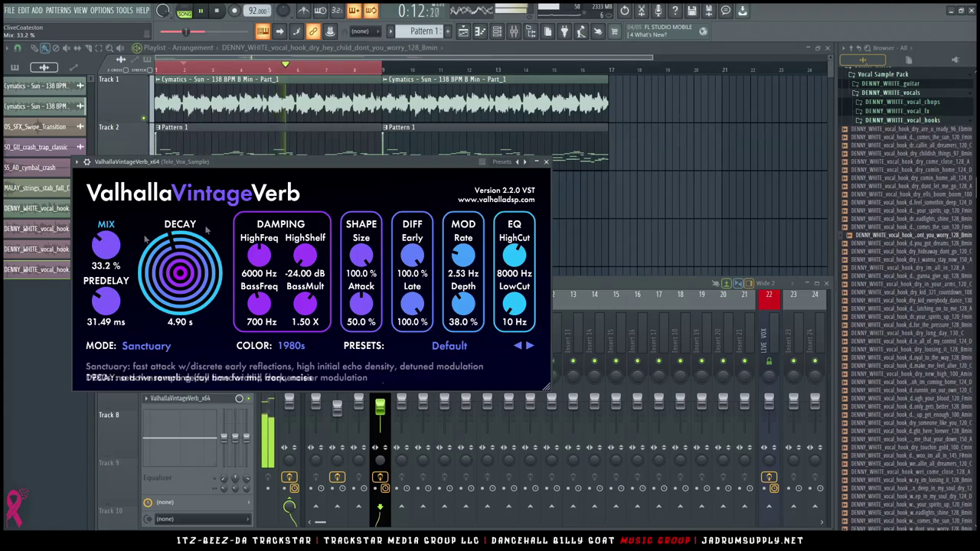
click(546, 162)
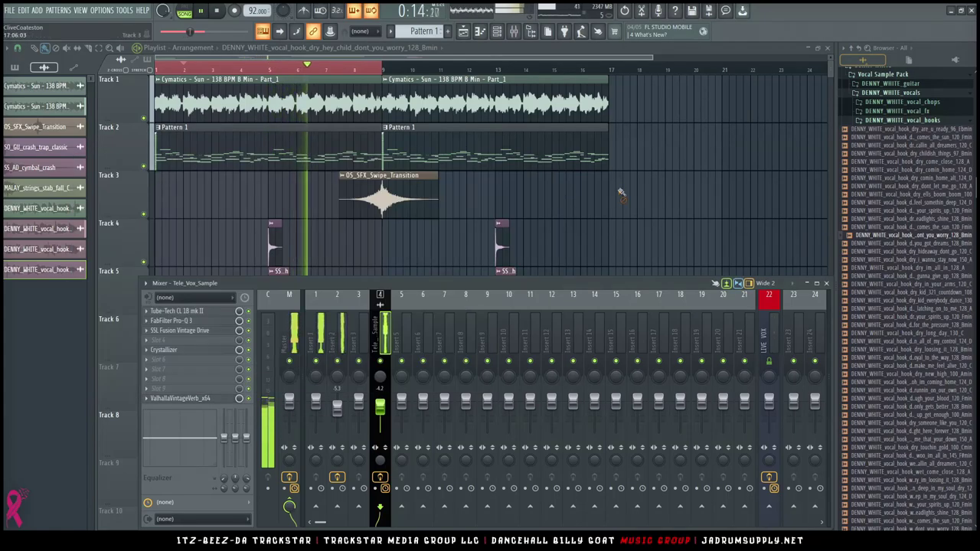
Close the mixer and show the Unsorted channel group in the Channel rack.
click(514, 33)
click(497, 32)
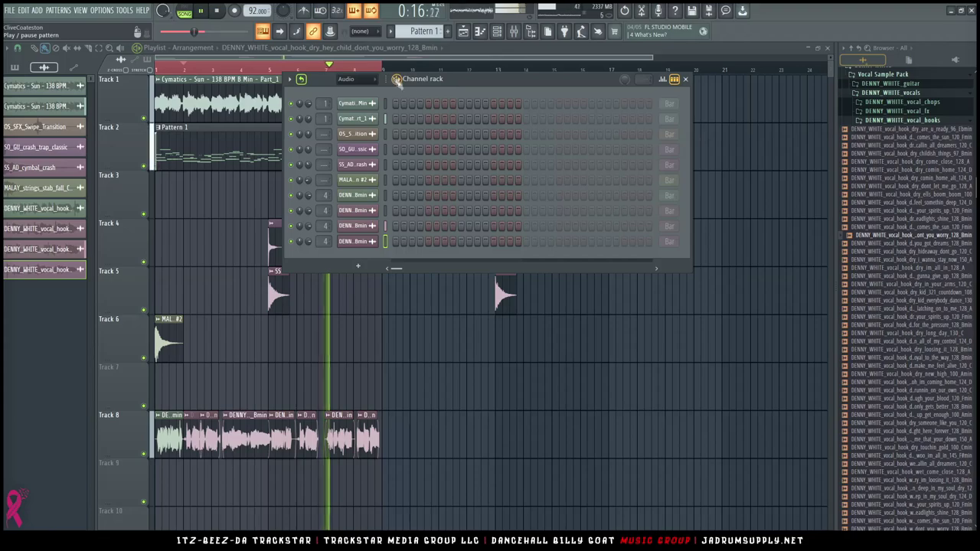
scroll(359, 81, down, 1)
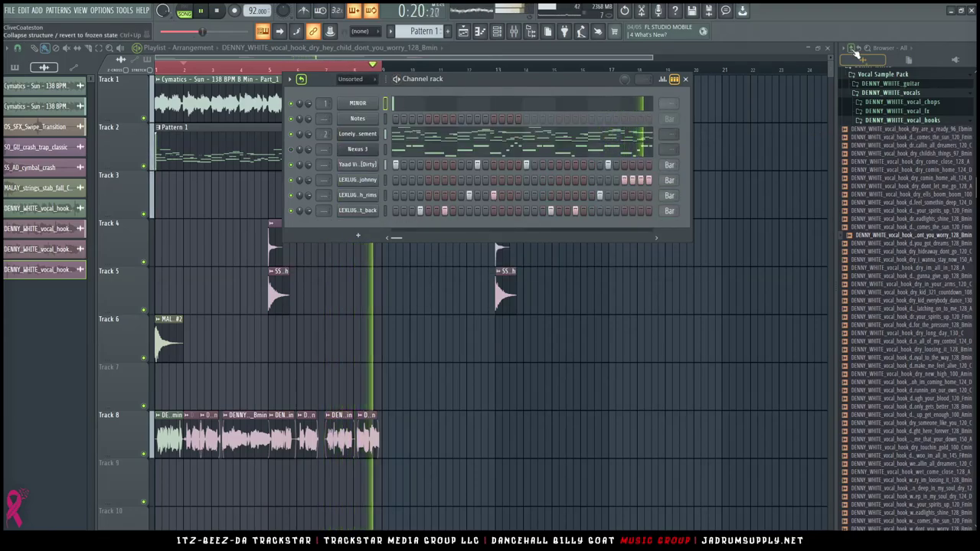
Load Dancehall_Billy_Goat_808_6_[Bad_Gyal_CC] from the 808 folder of Dancehall Billy Goat Drumkit Vol. 1 into a new channel.
click(854, 48)
click(880, 159)
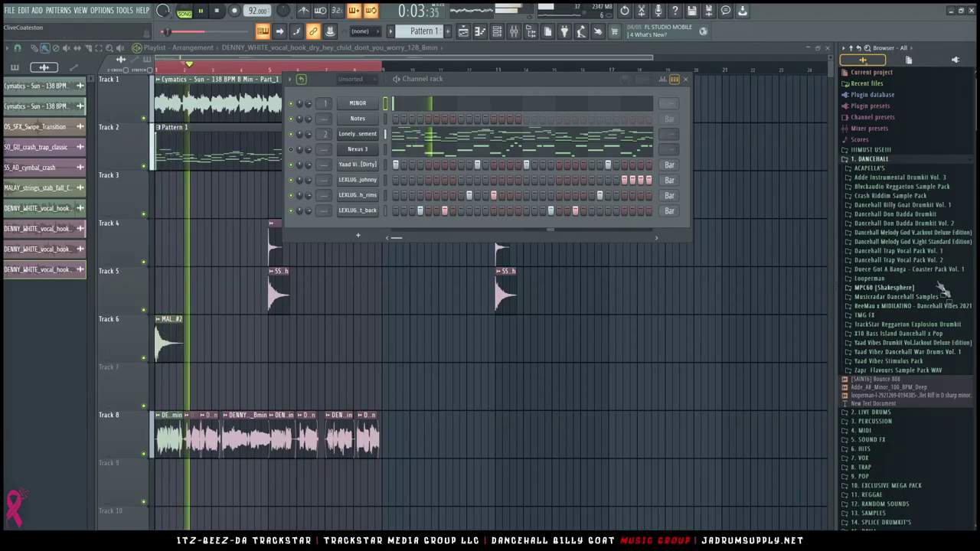
click(925, 209)
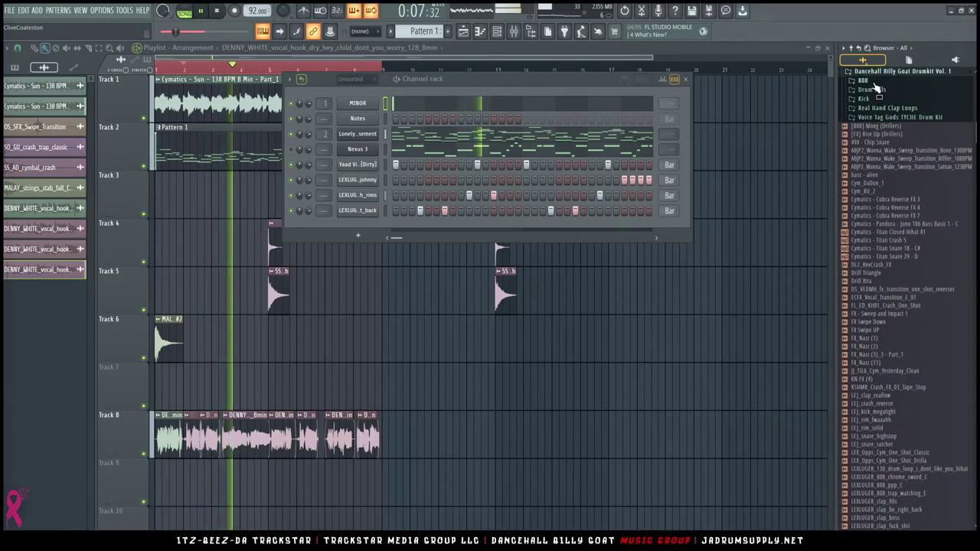
click(865, 80)
right_click(940, 136)
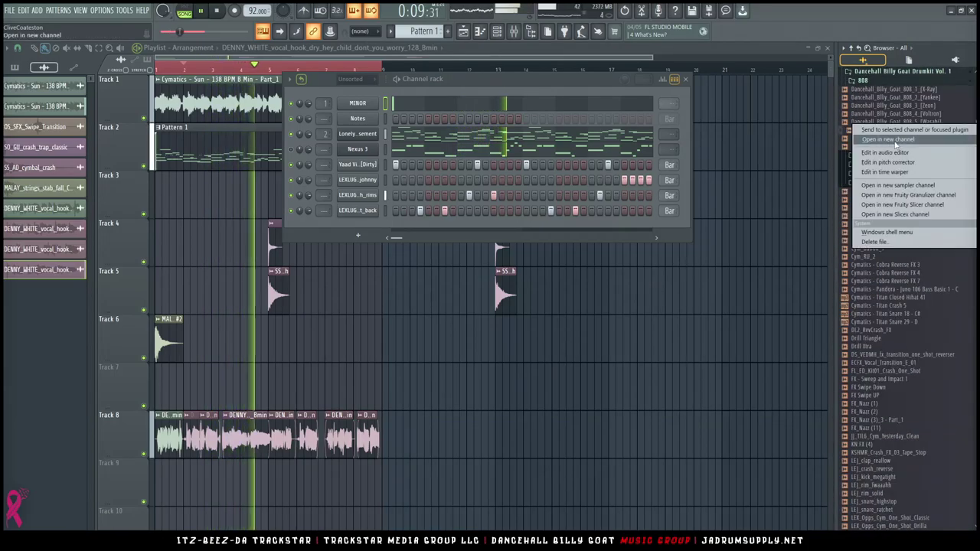
click(957, 161)
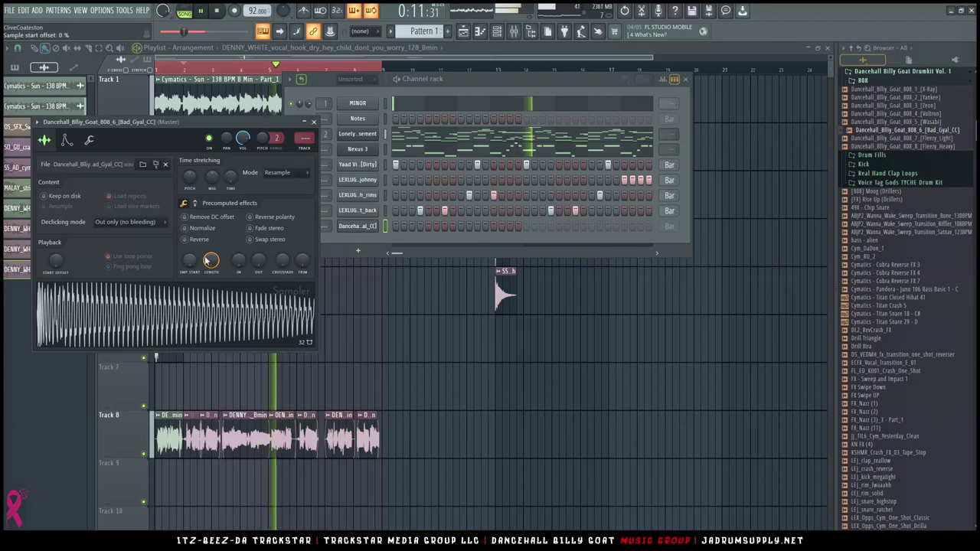
Copy the Yaad Vi..[Dirty] channel's step pattern to the Bad_Gyal_CC 808 channel and open the 808 in the piano roll.
click(401, 246)
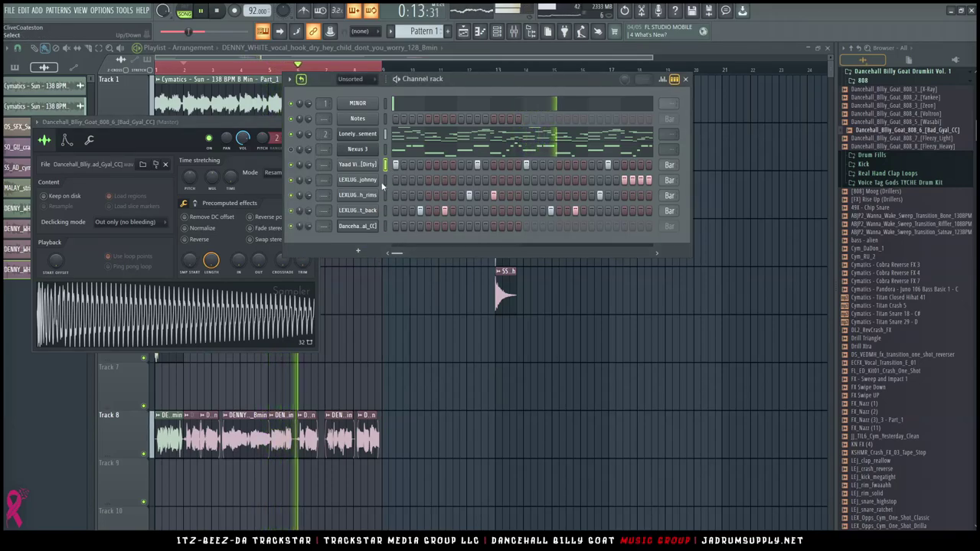
right_click(362, 228)
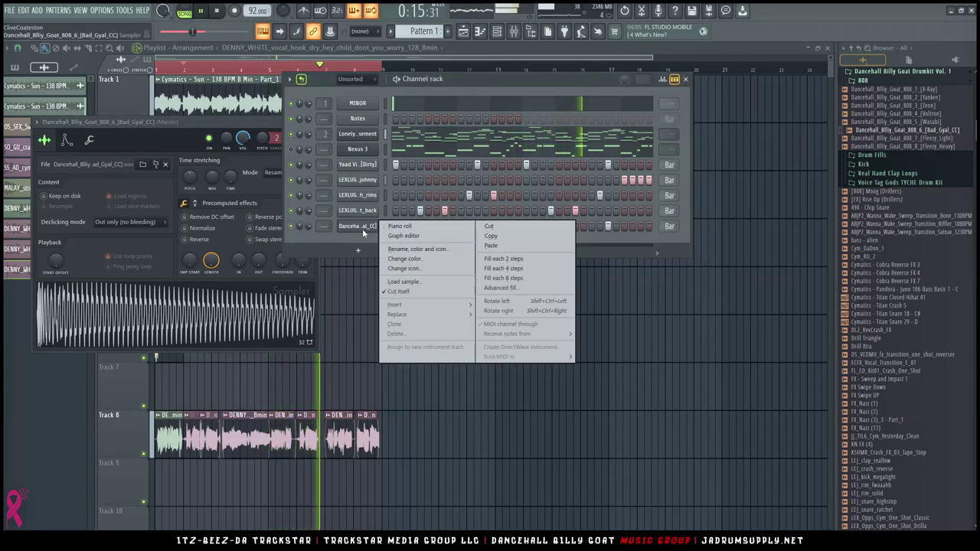
click(389, 227)
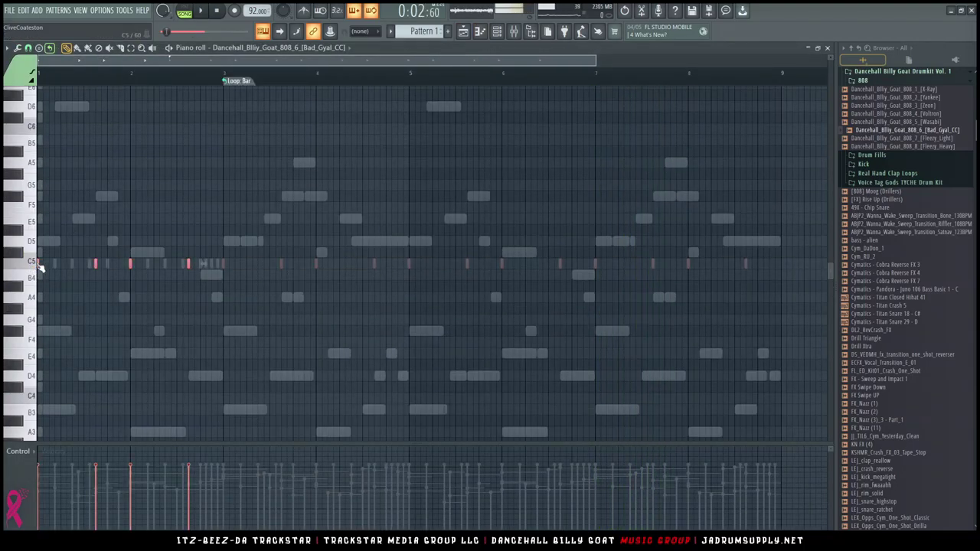
Transpose the pasted 808 notes to D5, lengthen each to one step and clear the selection.
drag(37, 261, 12, 320)
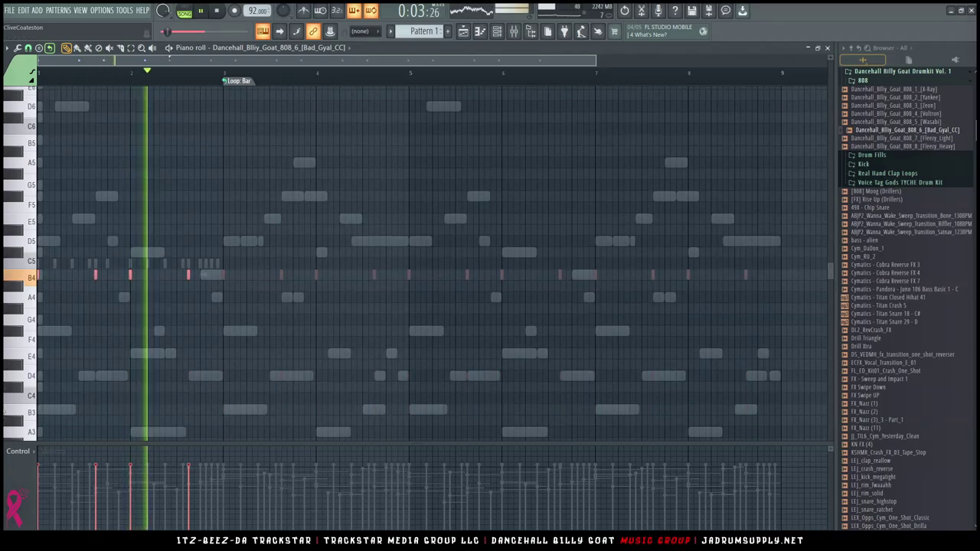
scroll(34, 394, up, 5)
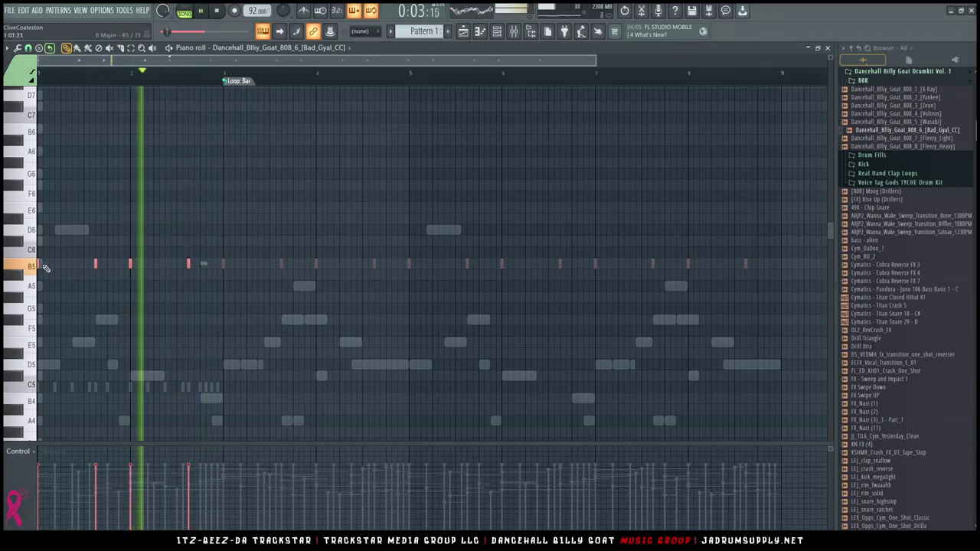
scroll(50, 317, up, 6)
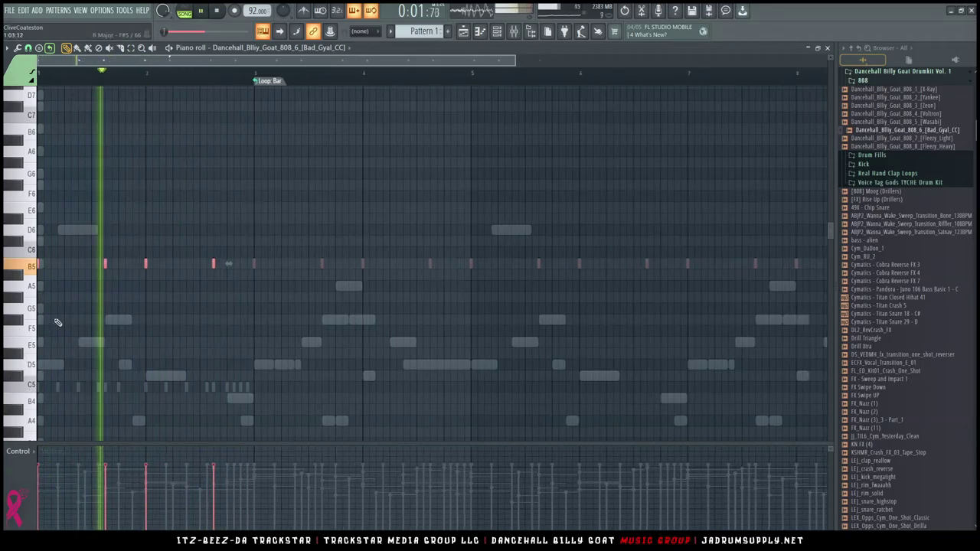
key(space)
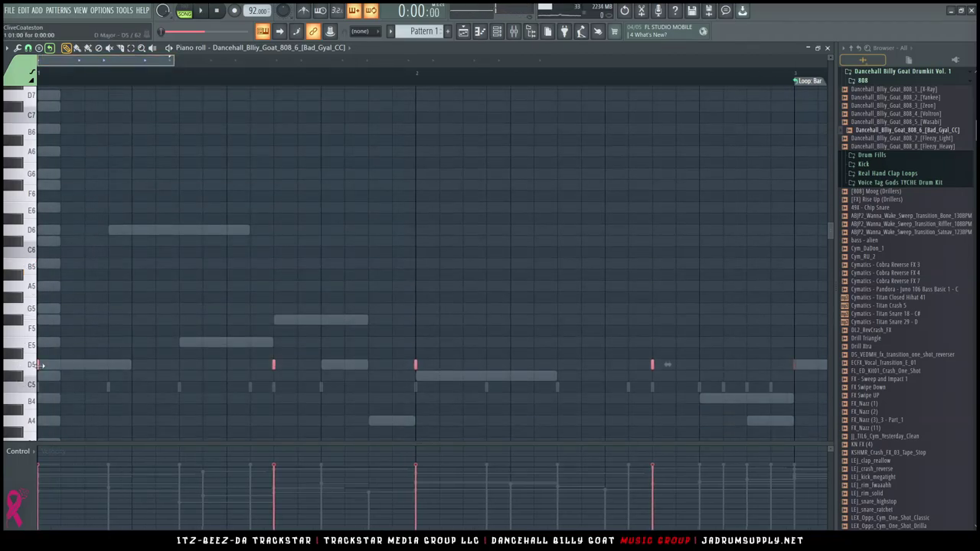
key(ctrl+d)
scroll(130, 294, down, 5)
Tune the first 808 note to C#5 while replaying the beat from the start.
key(space)
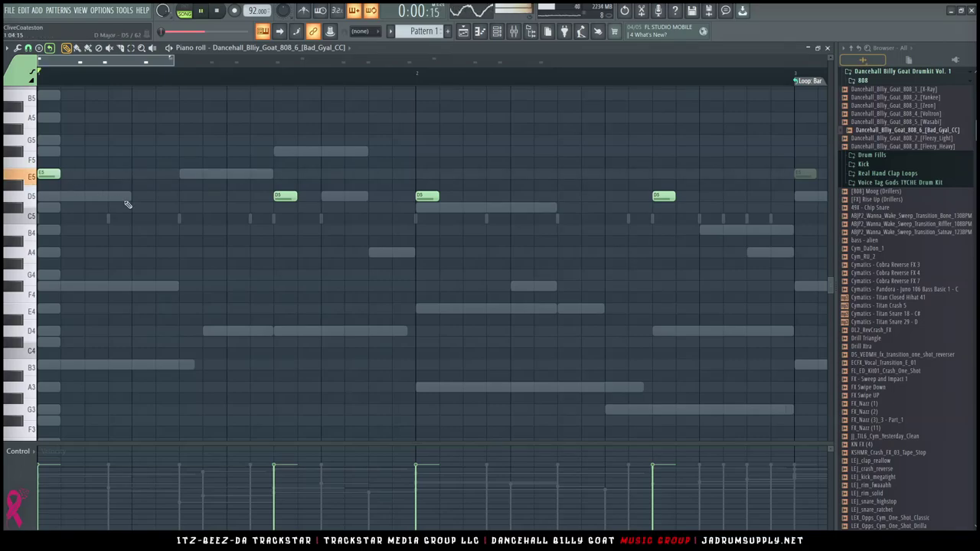
key(space)
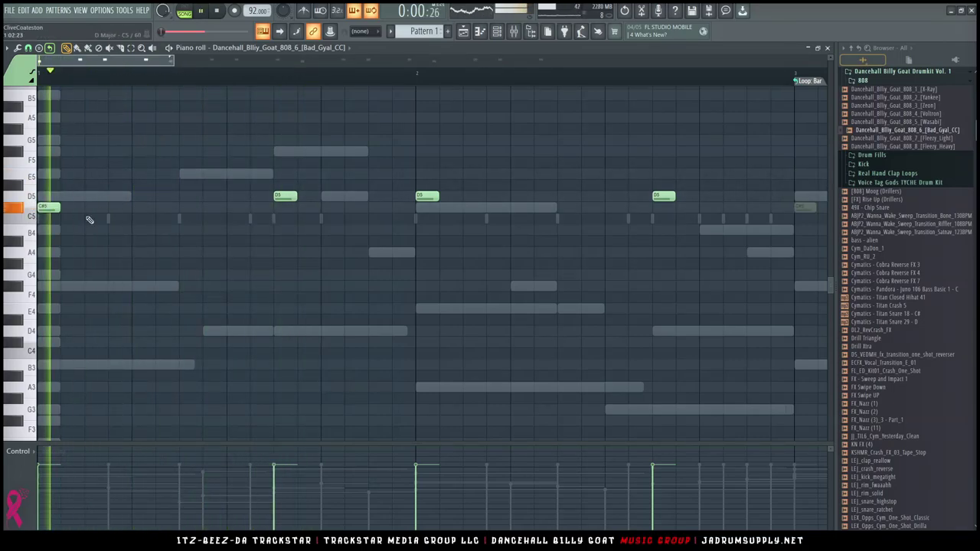
key(space)
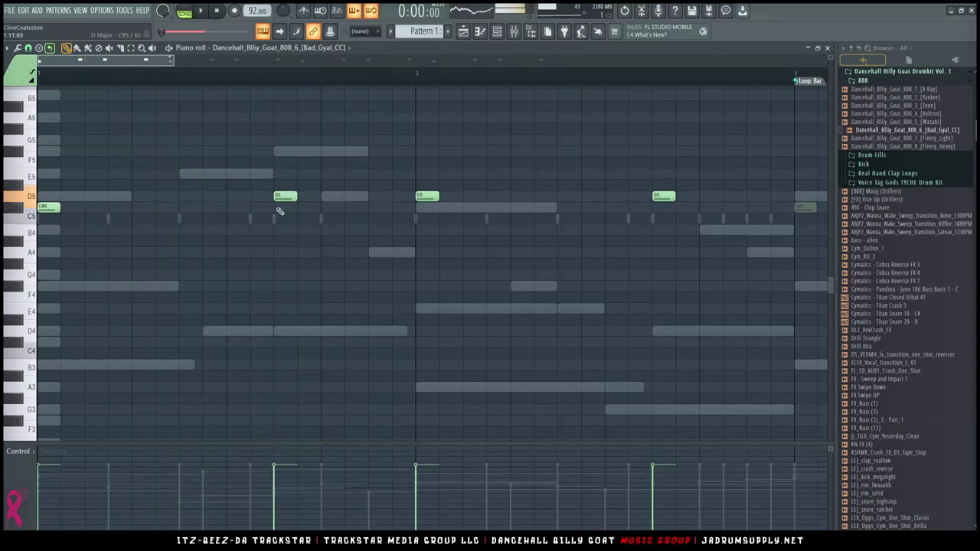
Add a very short C#5 note at step 7 and a C#5 note at step 10, and retune the step 11 note to C#6.
key(space)
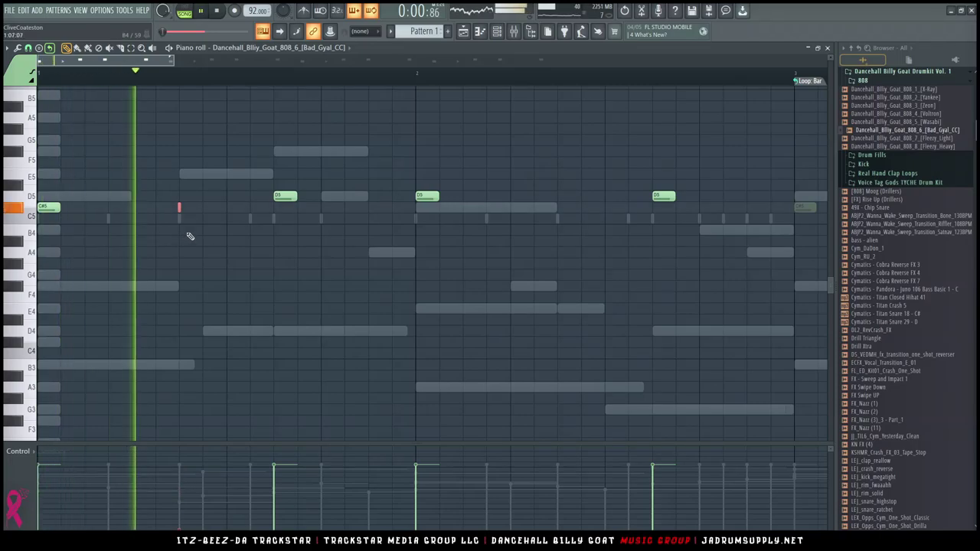
drag(280, 197, 280, 207)
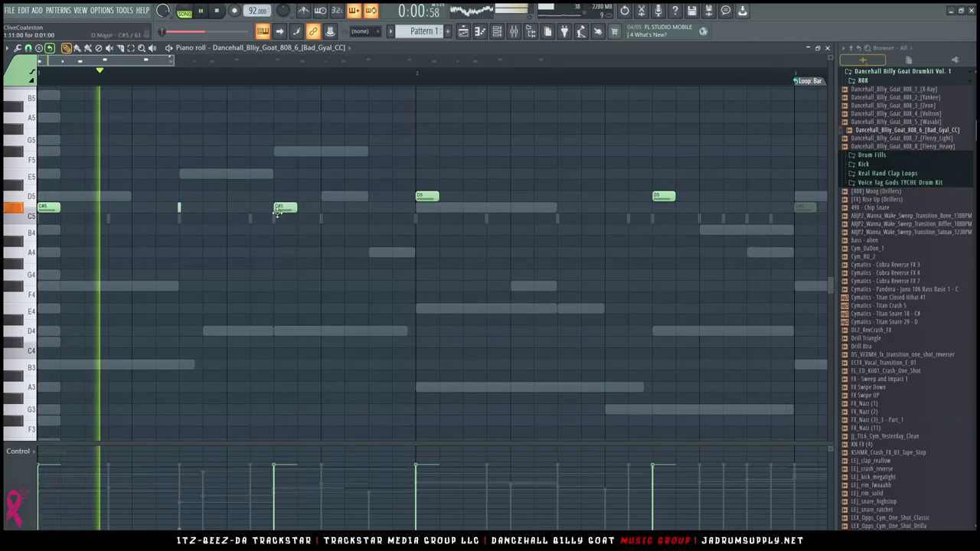
click(254, 208)
key(space)
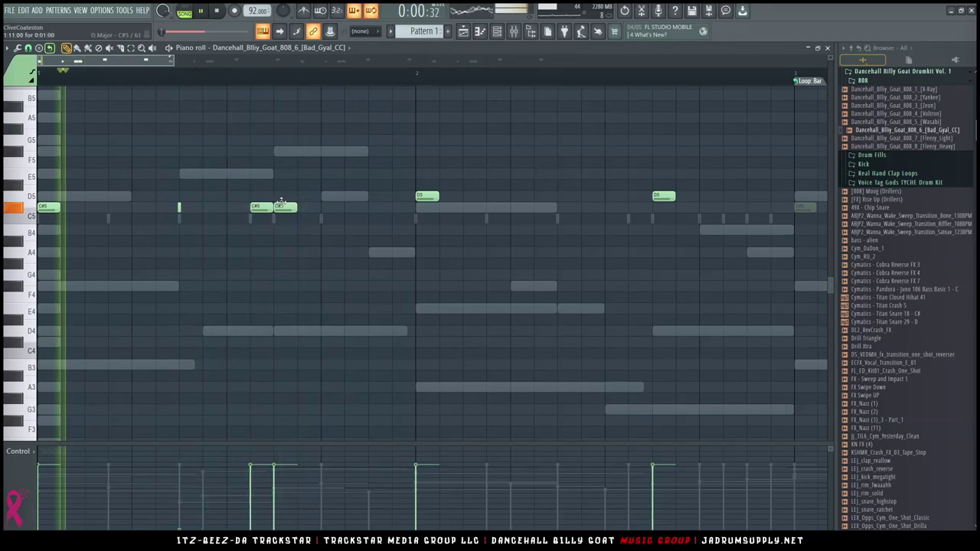
key(space)
scroll(285, 253, up, 4)
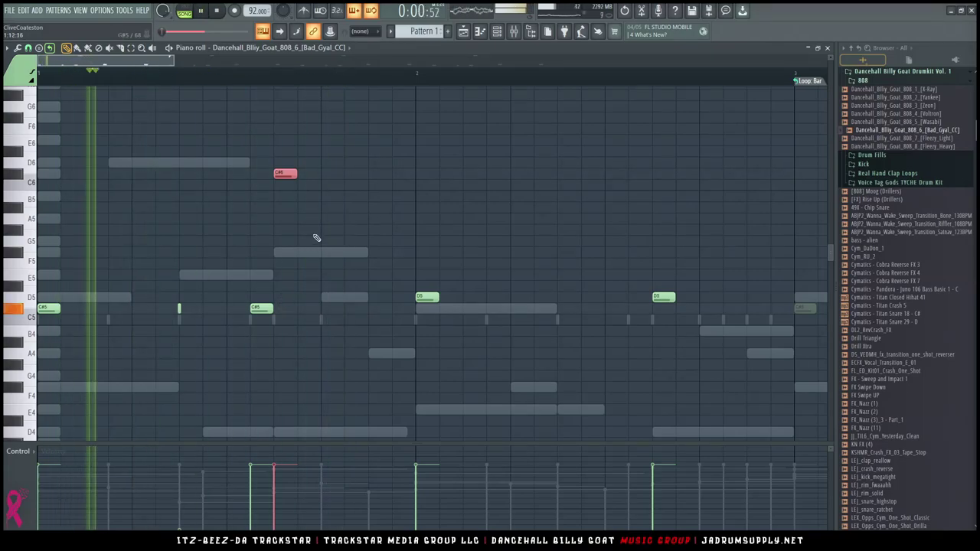
Add a two-step C#5 slide note at step 13 and a very short C#5 note at step 15 of bar 1.
click(330, 308)
double_click(335, 310)
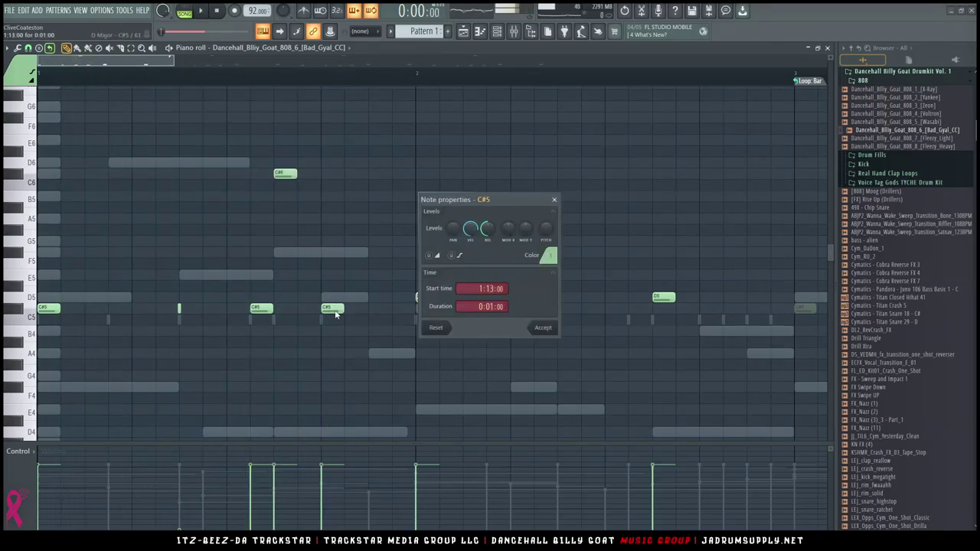
click(433, 257)
click(544, 327)
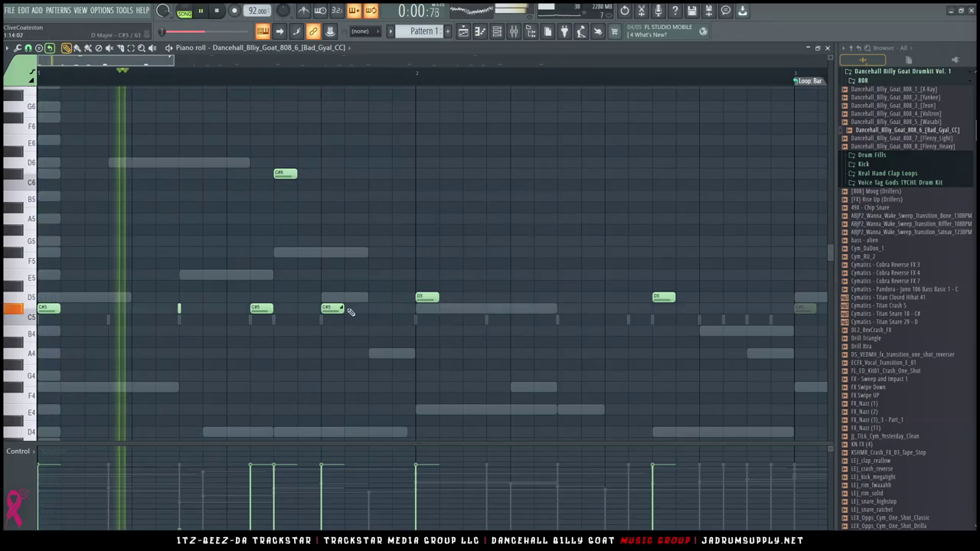
drag(344, 309, 367, 310)
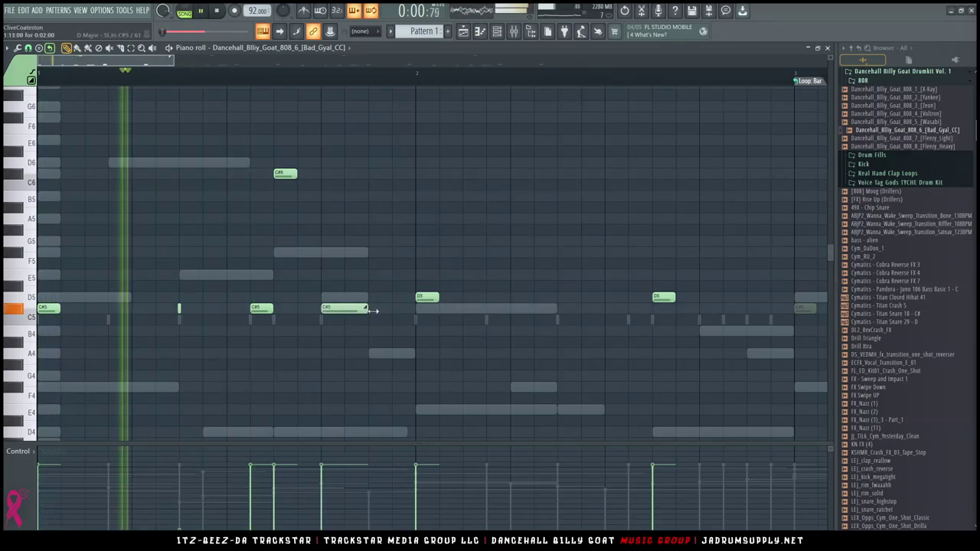
key(space)
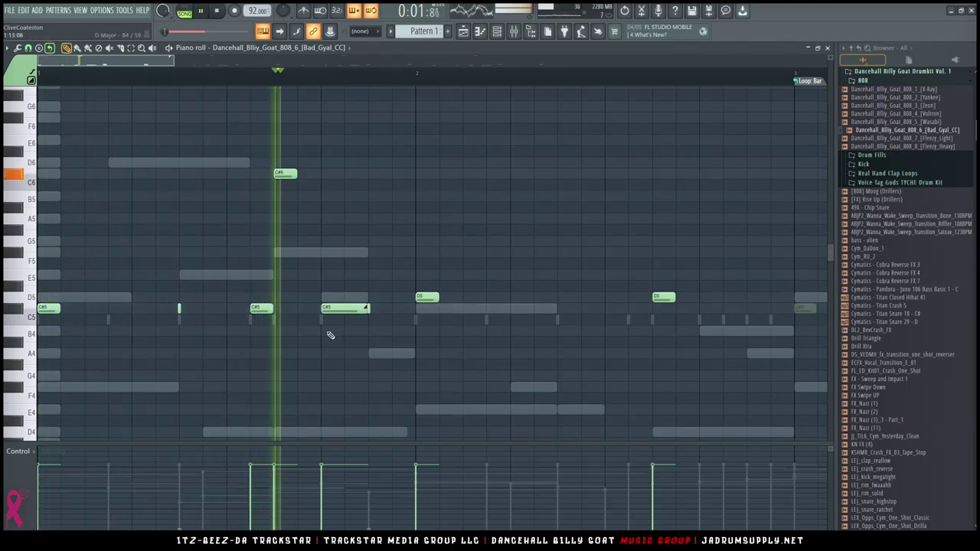
Shorten the bar 1 notes at steps 1, 10 and 11 and lower the step 13 slide note to C#4.
key(space)
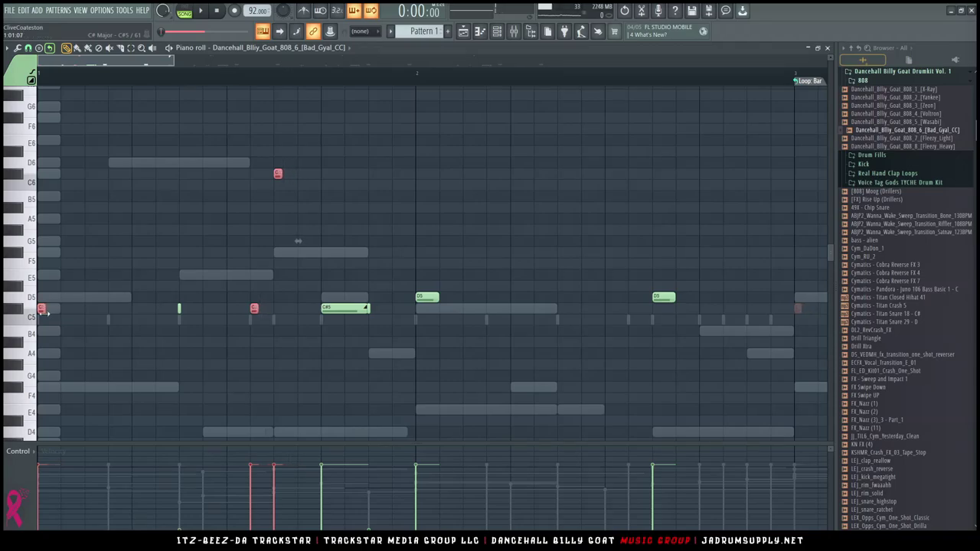
click(336, 308)
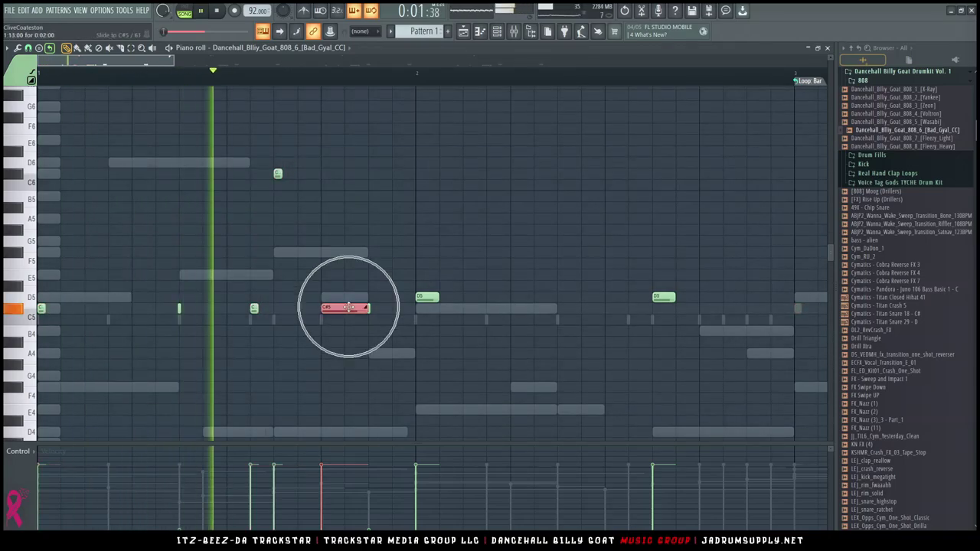
scroll(347, 305, up, 10)
key(space)
key(space)
scroll(347, 304, down, 11)
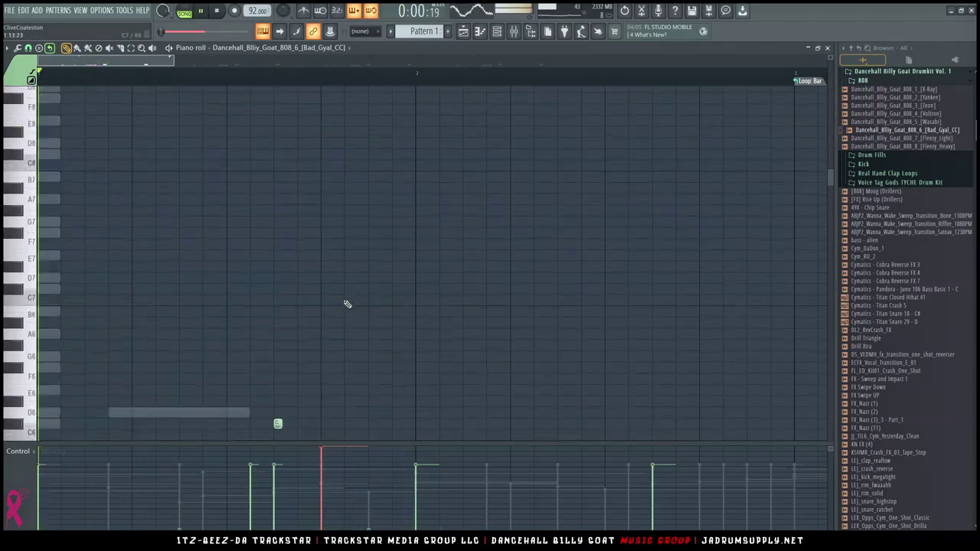
key(space)
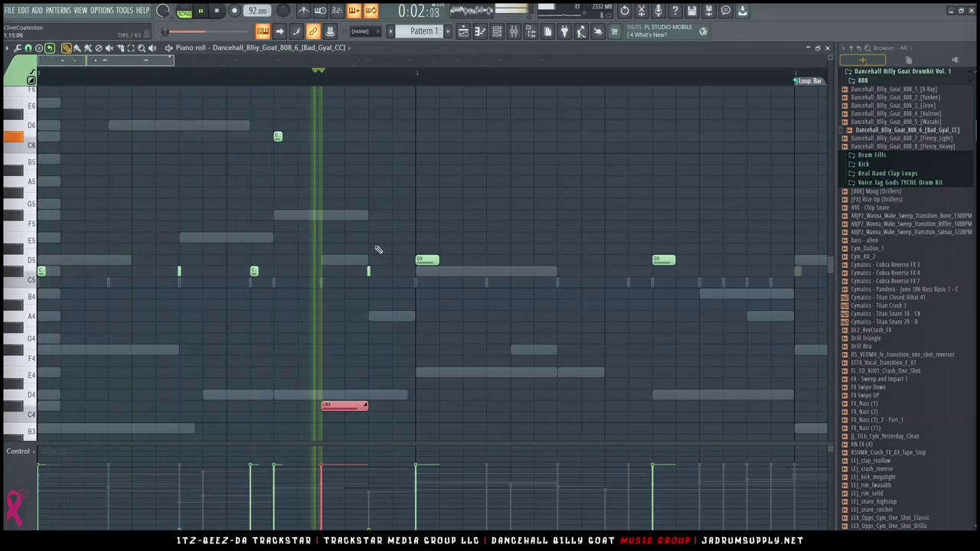
Lower the 808 note at the start of bar 2 to C#5 while playing from the beginning.
scroll(379, 75, down, 2)
key(space)
key(space)
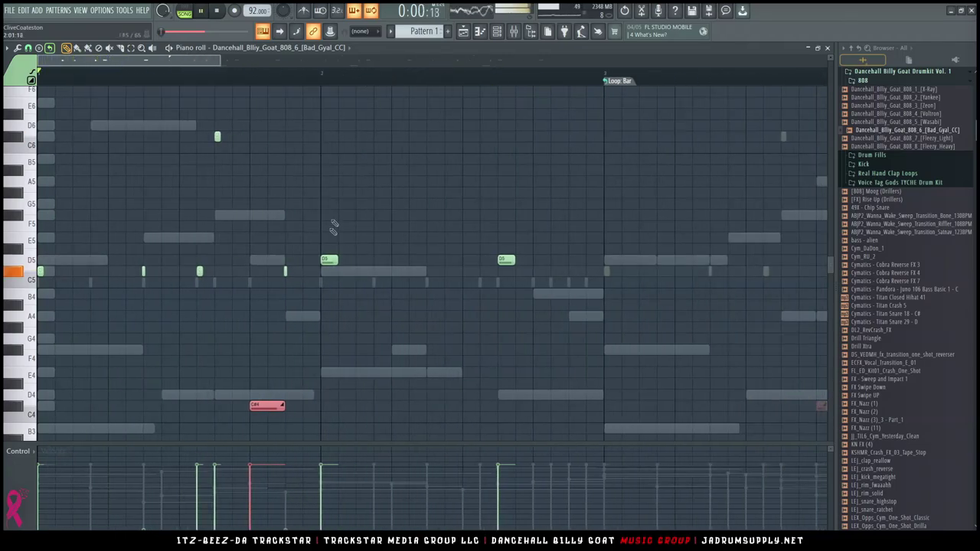
drag(329, 260, 330, 271)
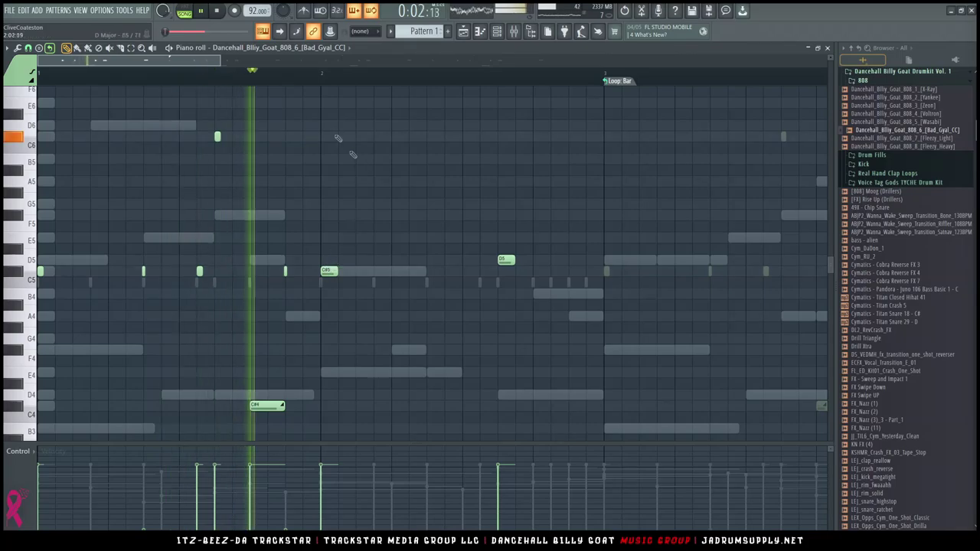
Set the Tele_Vox_Sample mixer track's volume to -10.2 dB and close the mixer.
key(F9)
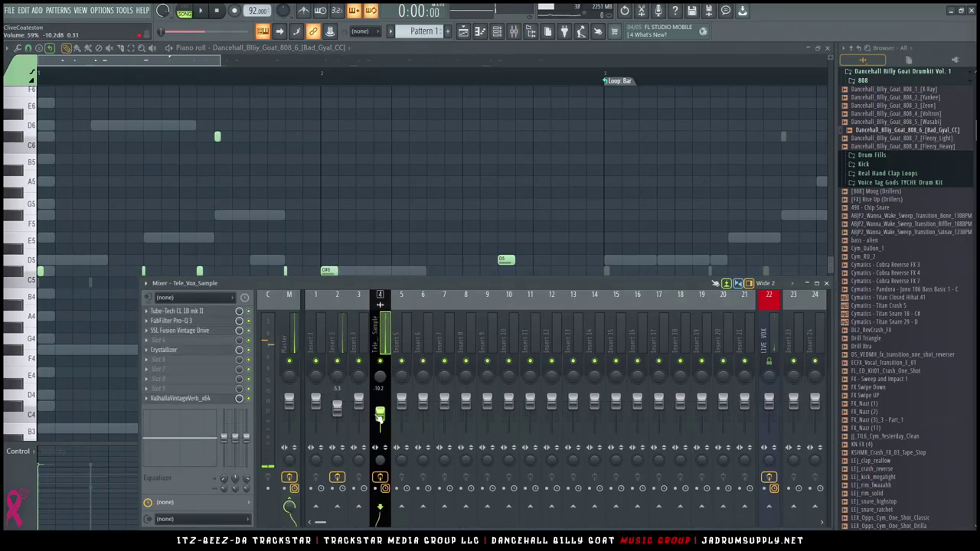
key(space)
key(F9)
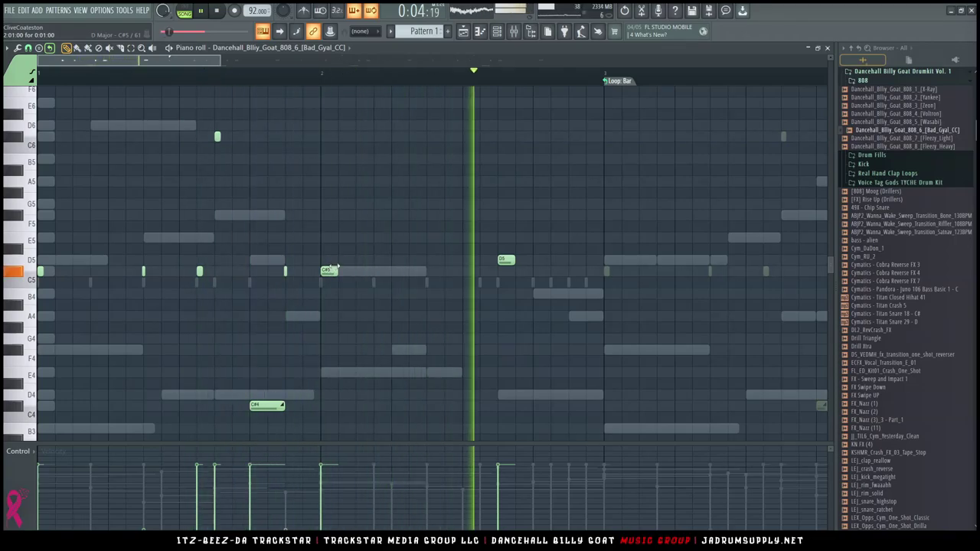
Delete the D5 note at step 11 of bar 2 and replay the 808 line.
key(space)
right_click(506, 261)
scroll(375, 271, down, 2)
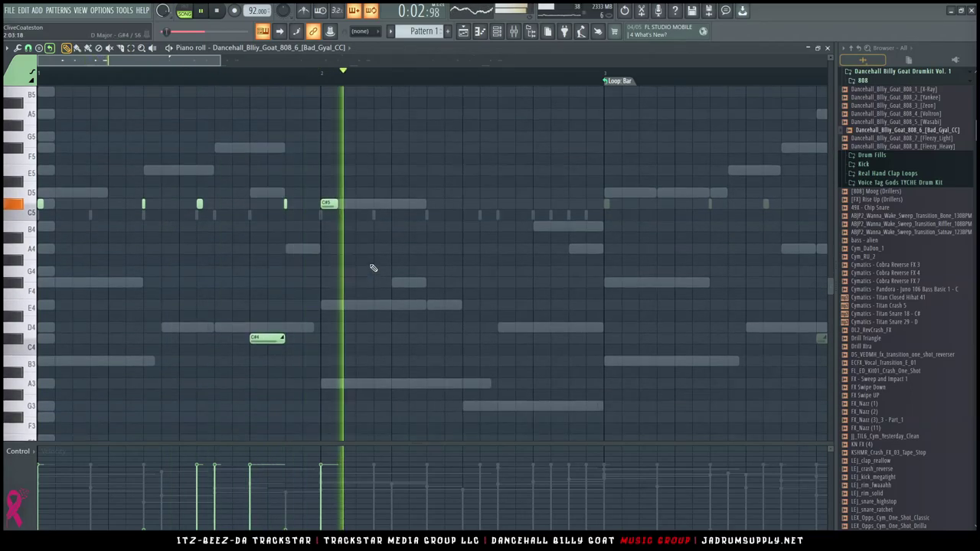
scroll(373, 269, up, 2)
key(space)
scroll(390, 306, down, 3)
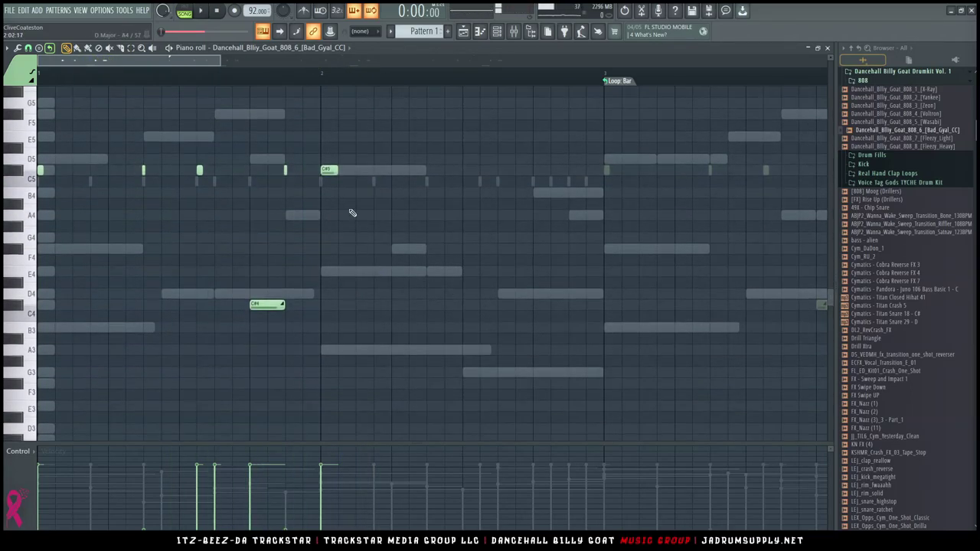
Add an F#5 note at step 7 of bar 2, shortening it and the C#5 note at the start of that bar.
key(space)
scroll(367, 222, up, 3)
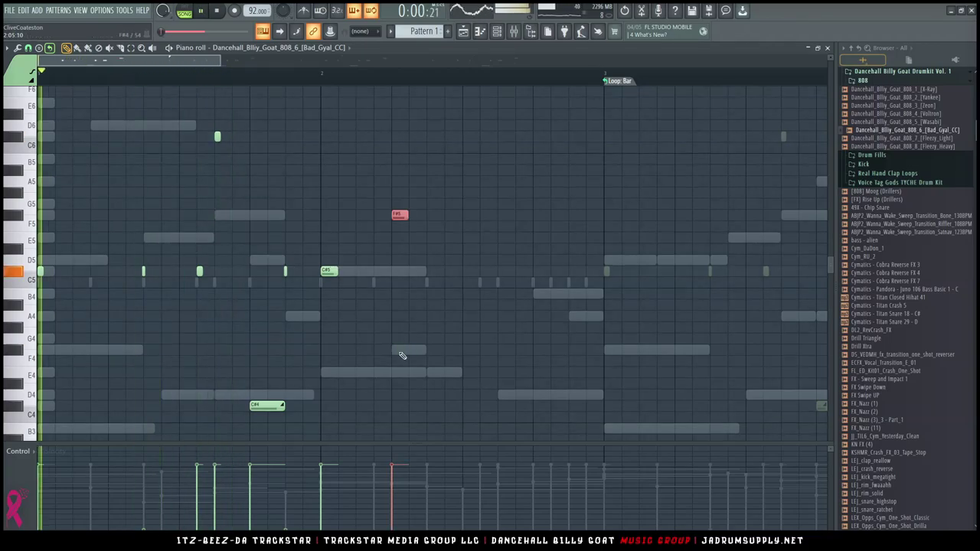
key(ctrl+d)
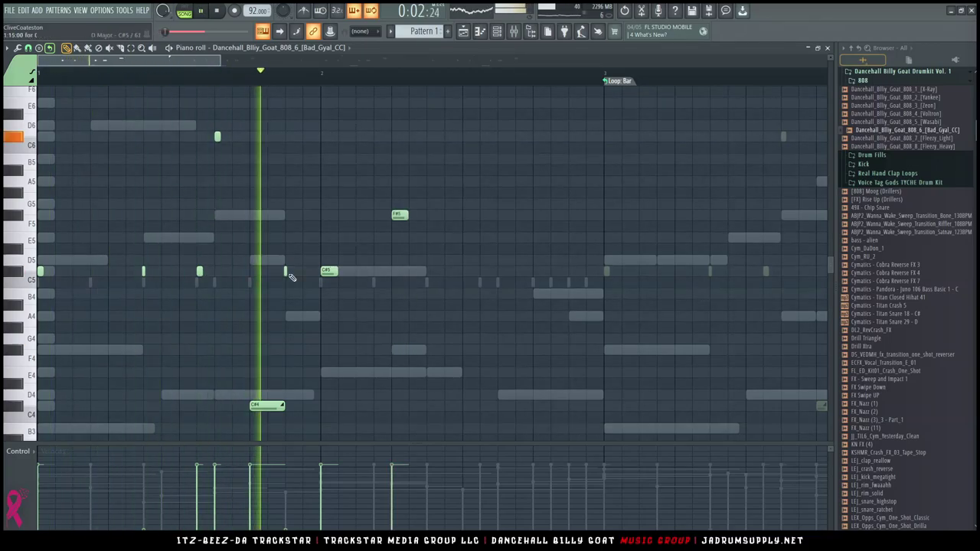
drag(399, 216, 428, 216)
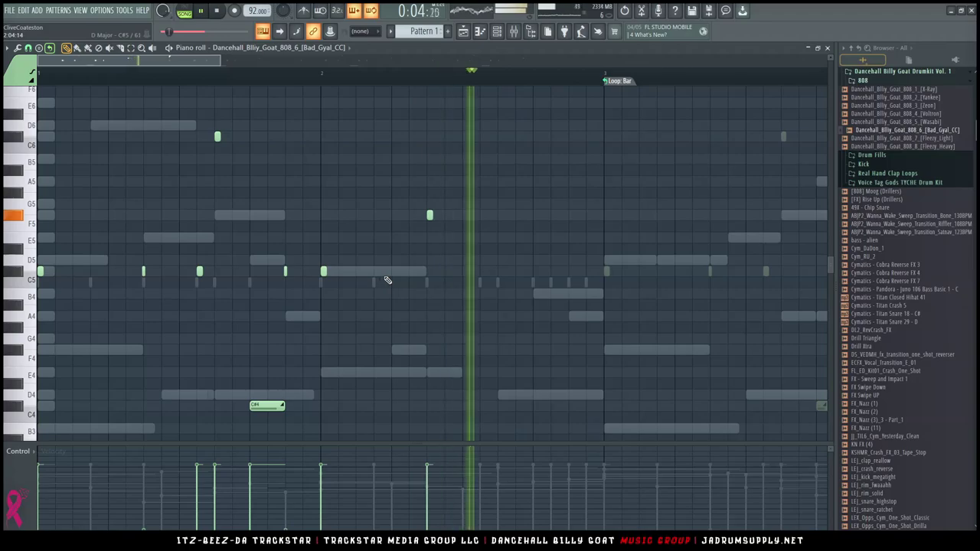
Add an F#5 note at step 5 of bar 2, two steps long, and a short F#5 note at step 11.
drag(387, 406, 406, 215)
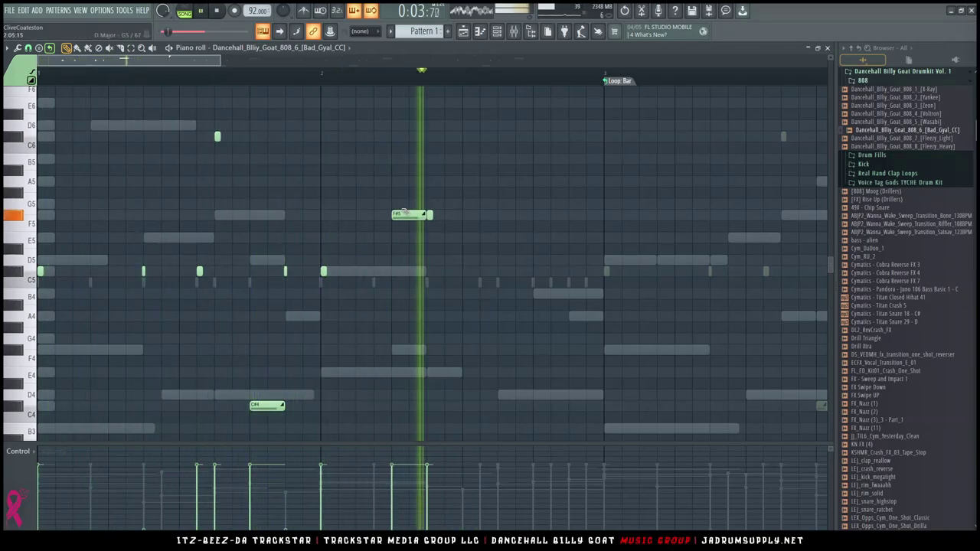
click(501, 216)
right_click(502, 215)
click(499, 213)
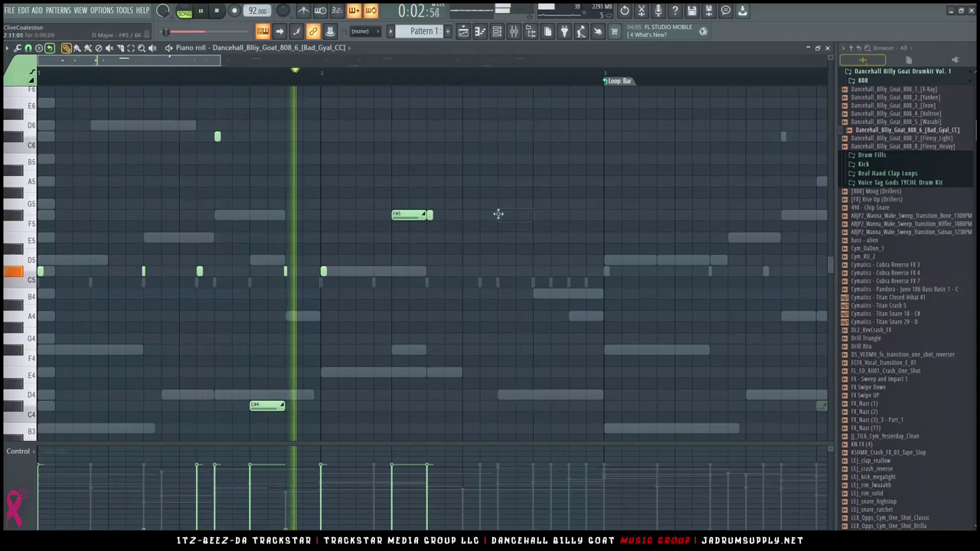
Raise the velocity of all 808 notes slightly and transpose the C#4 note in bar 1 up an octave to C#5.
key(ctrl+a)
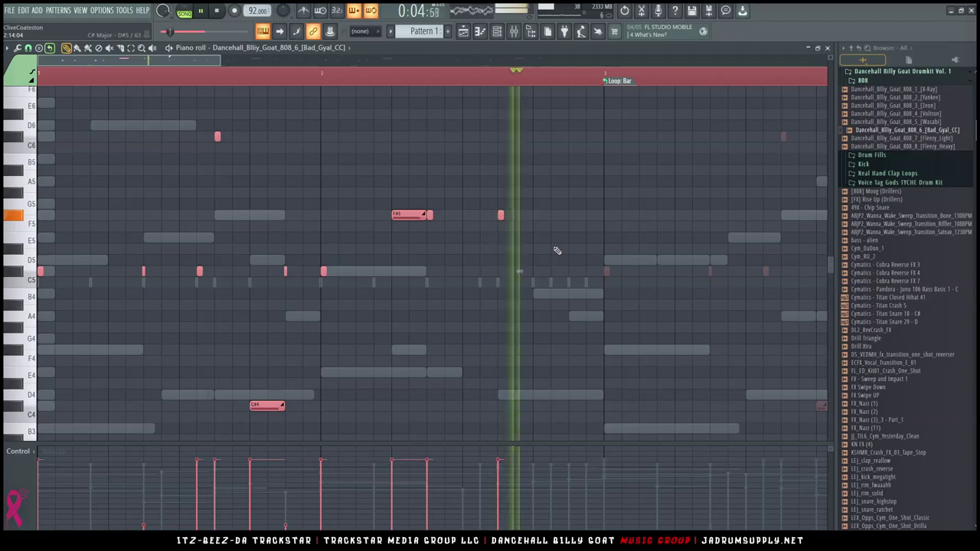
key(ctrl+d)
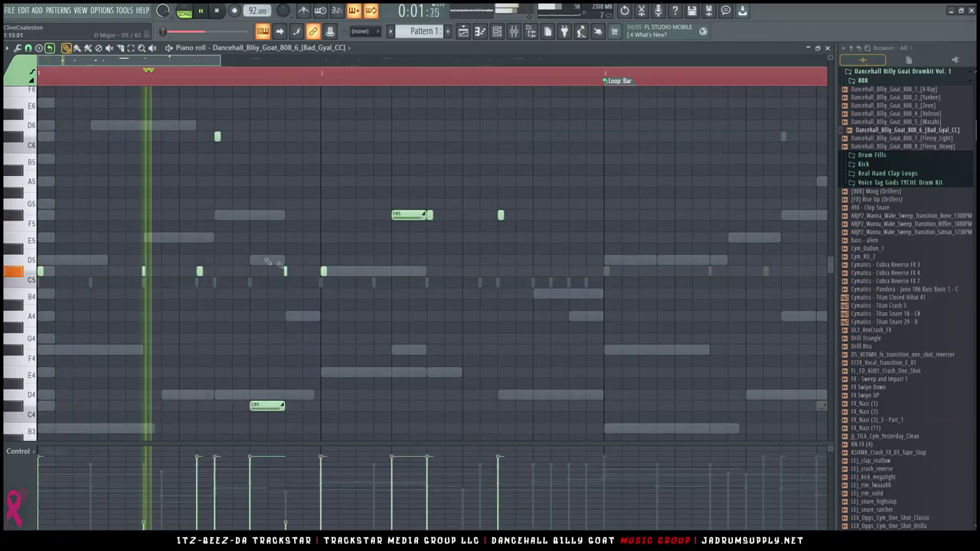
key(space)
key(ctrl+Up)
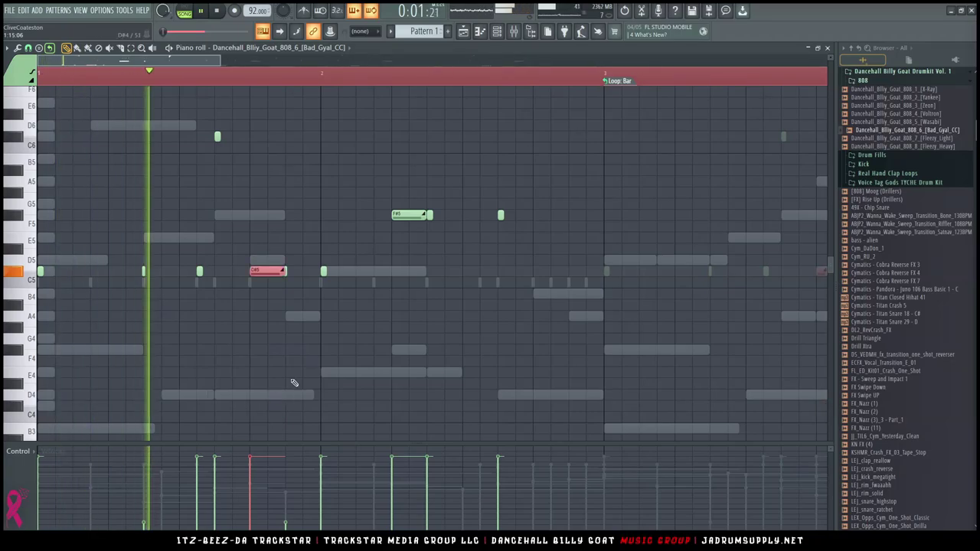
key(ctrl+d)
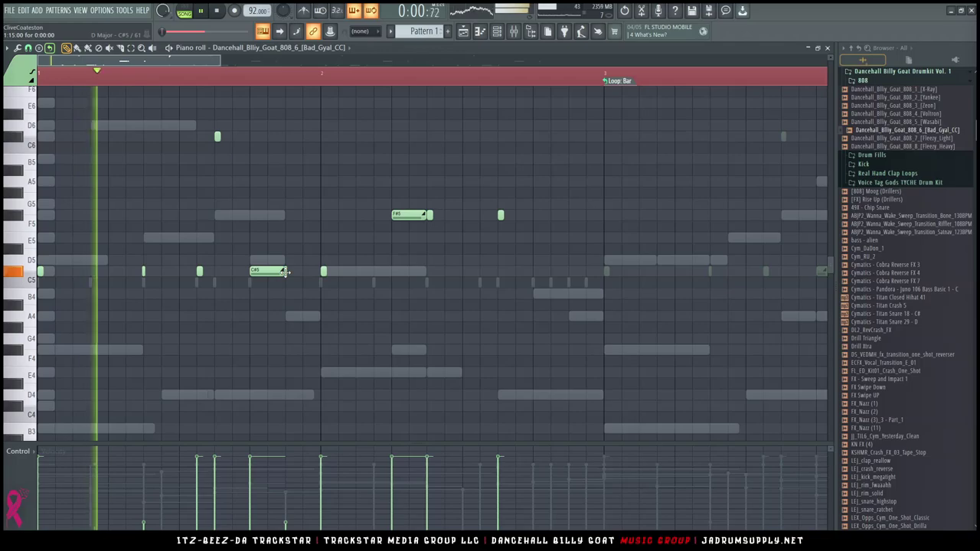
drag(288, 280, 283, 279)
drag(146, 270, 122, 290)
ctrl+click(367, 309)
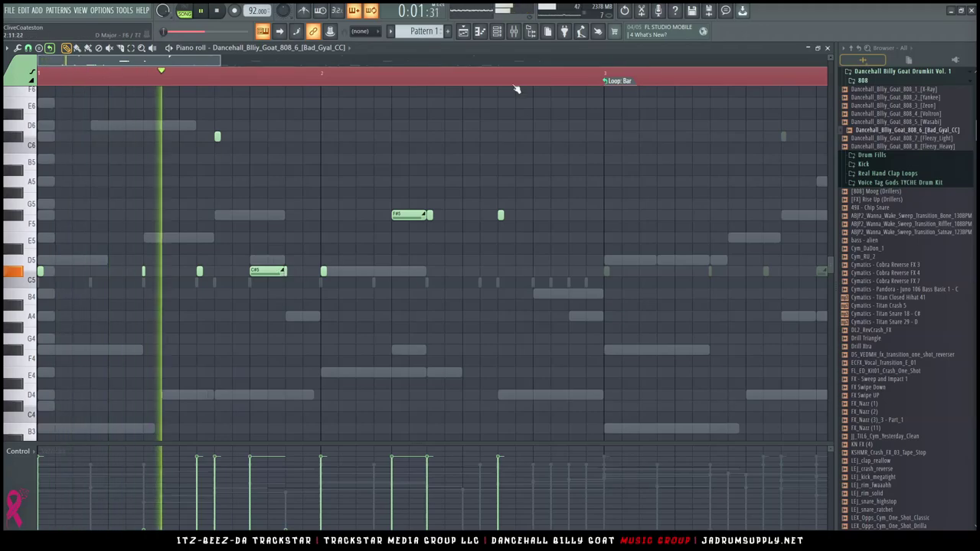
Solo mixer track Insert 1 with the channel rack and mixer open, and play it back.
click(498, 32)
key(space)
click(513, 34)
right_click(321, 350)
right_click(316, 362)
key(space)
key(space)
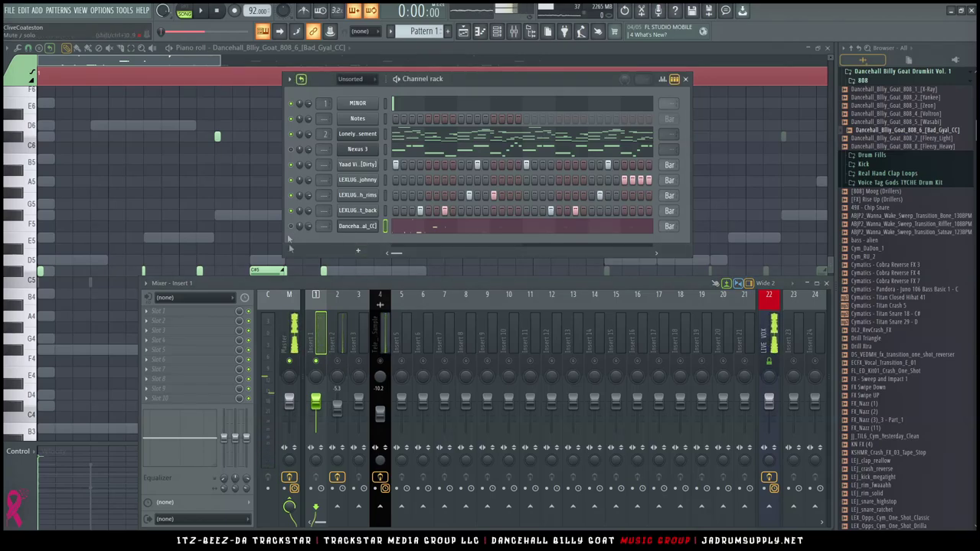
key(space)
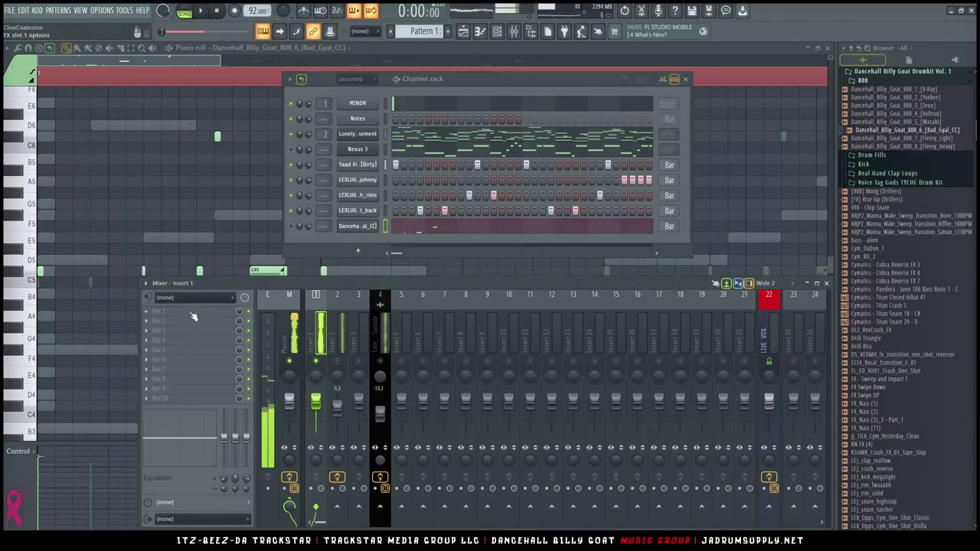
Insert FabFilter Pro-Q 3 on Insert 1 and set its low cut to 85 Hz at 30 dB/oct.
click(193, 314)
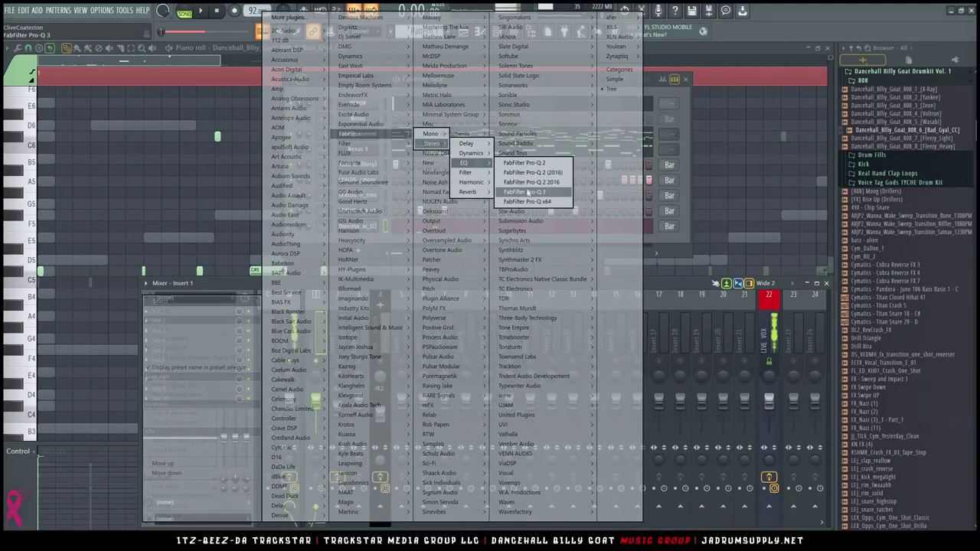
click(528, 191)
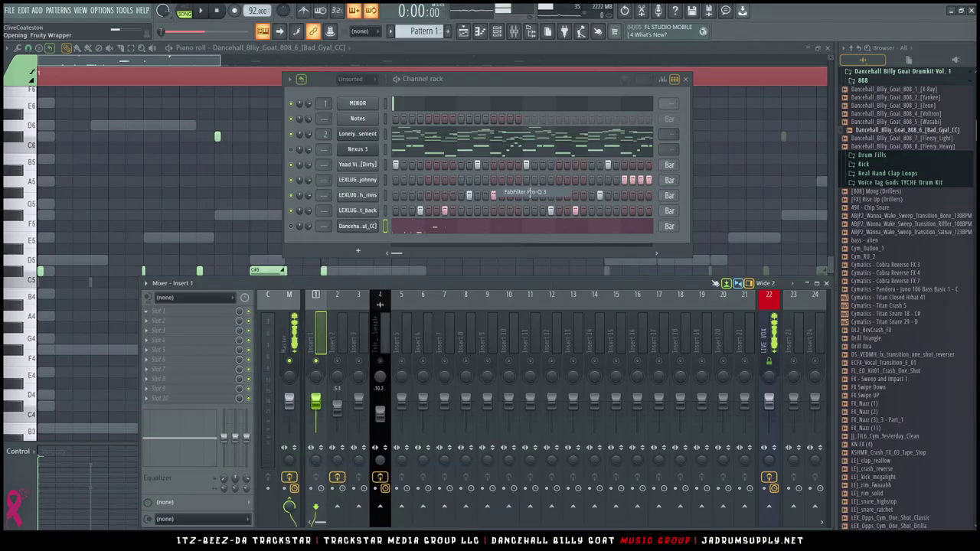
click(132, 242)
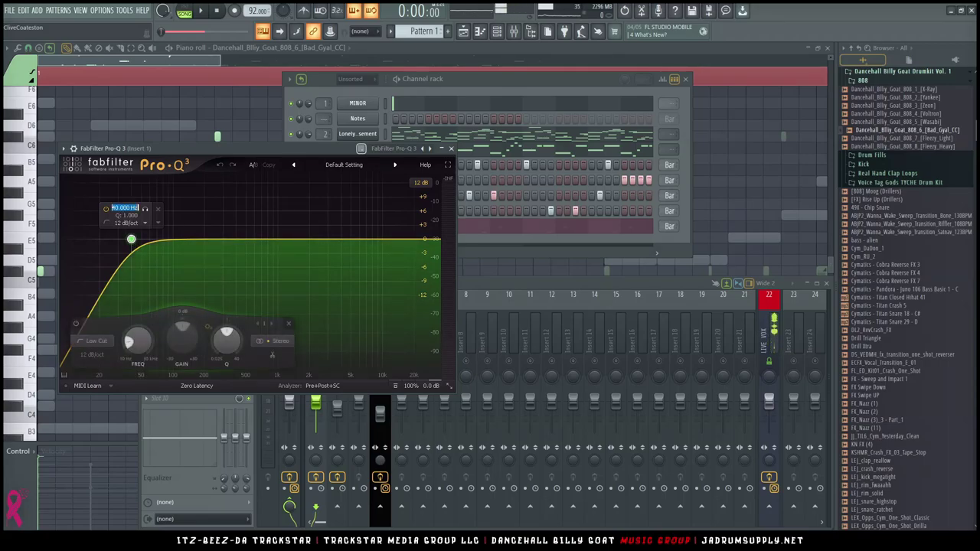
text(85)
key(Return)
key(space)
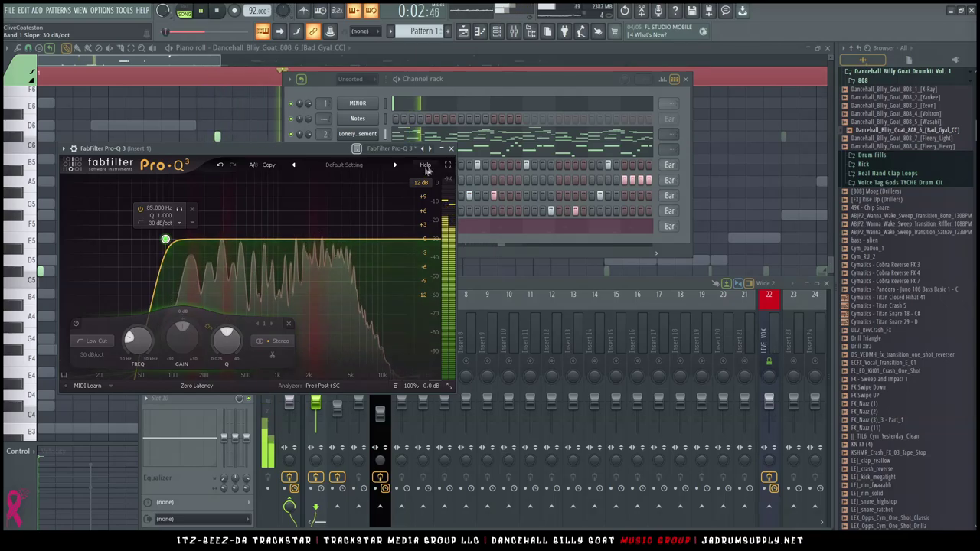
key(space)
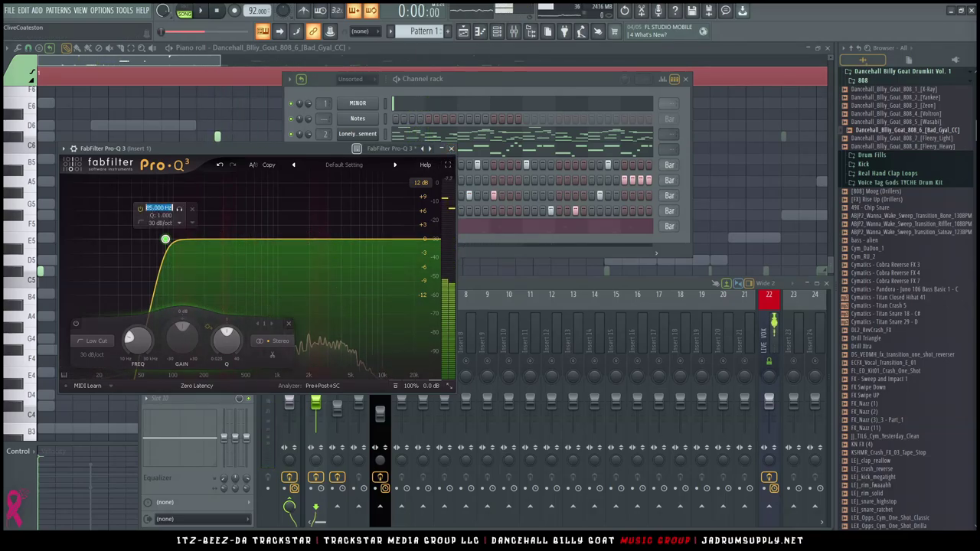
Set the Insert 1 low cut to 130 Hz, check it during playback and close the EQ.
key(space)
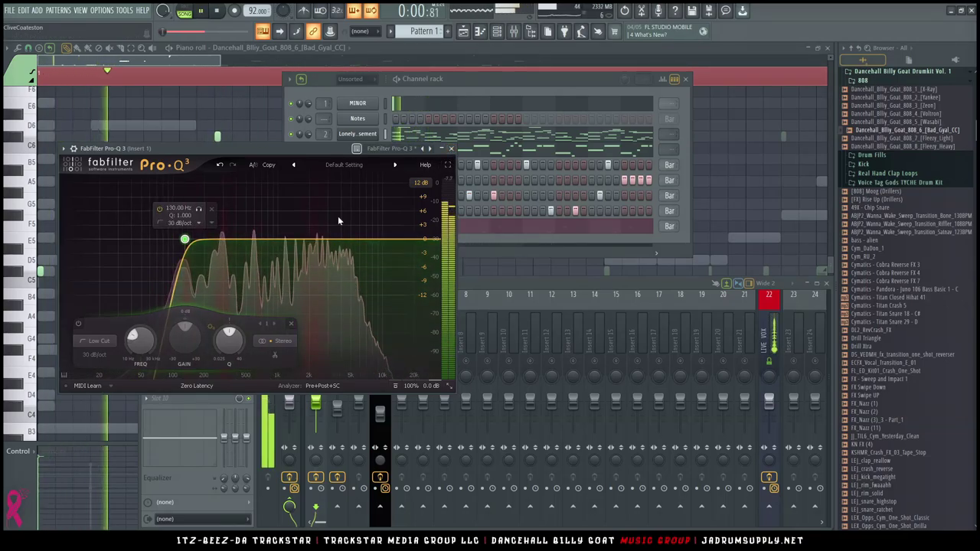
drag(186, 239, 185, 245)
key(space)
key(Escape)
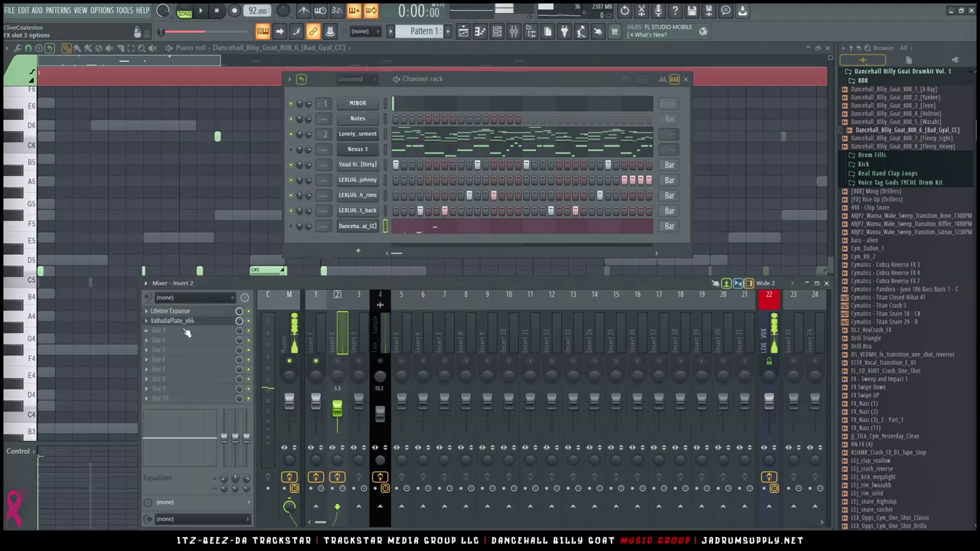
Insert FabFilter Pro-Q 3 ahead of the other effects on Insert 2 with a 12 dB/oct low cut at about 116 Hz.
click(185, 327)
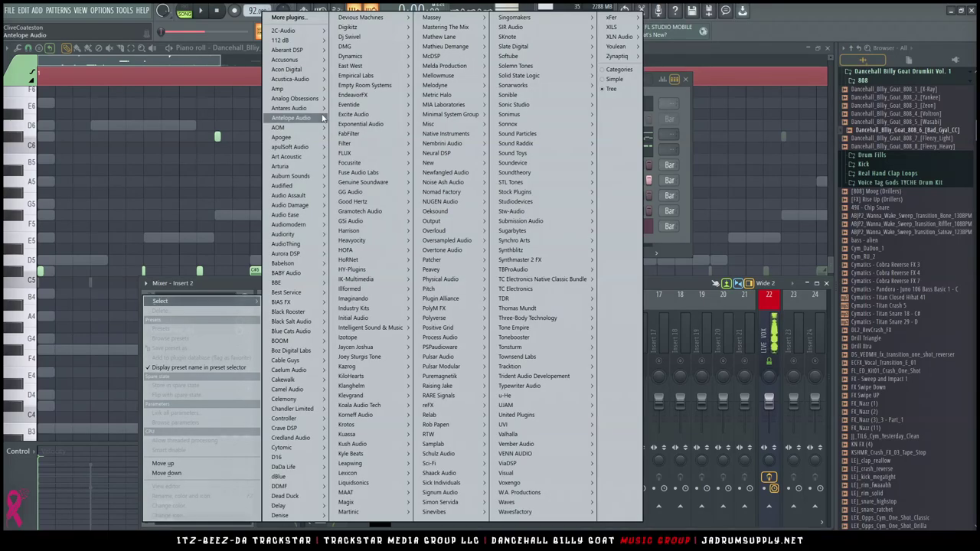
click(528, 186)
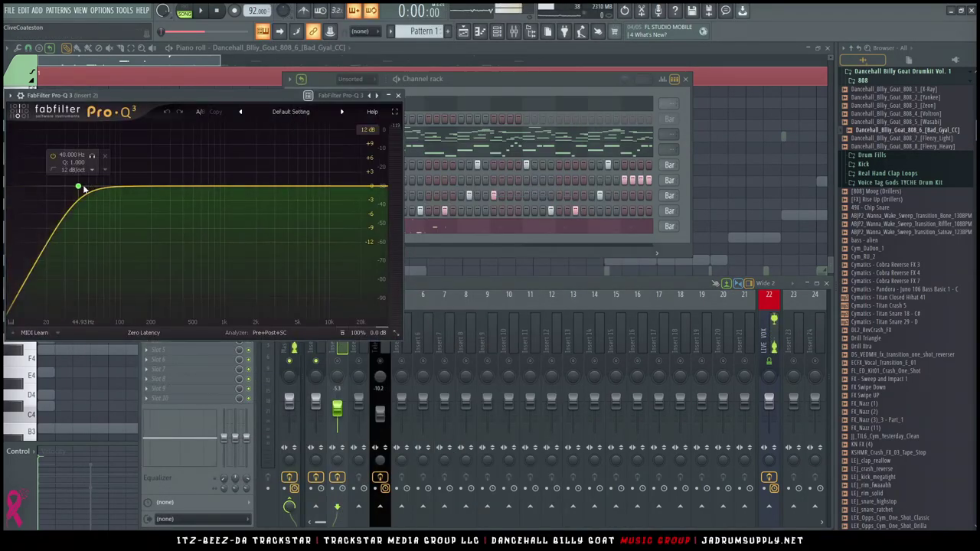
drag(89, 189, 132, 190)
key(space)
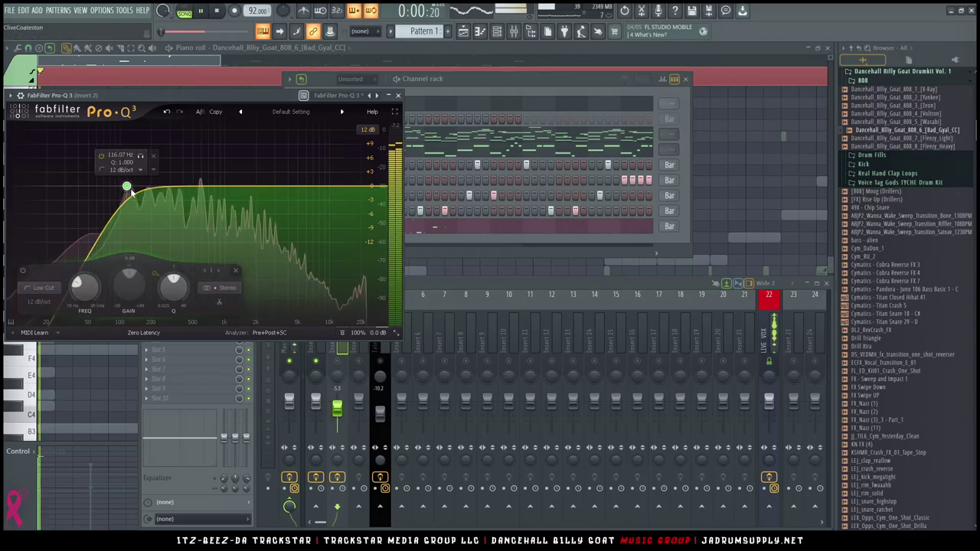
click(398, 95)
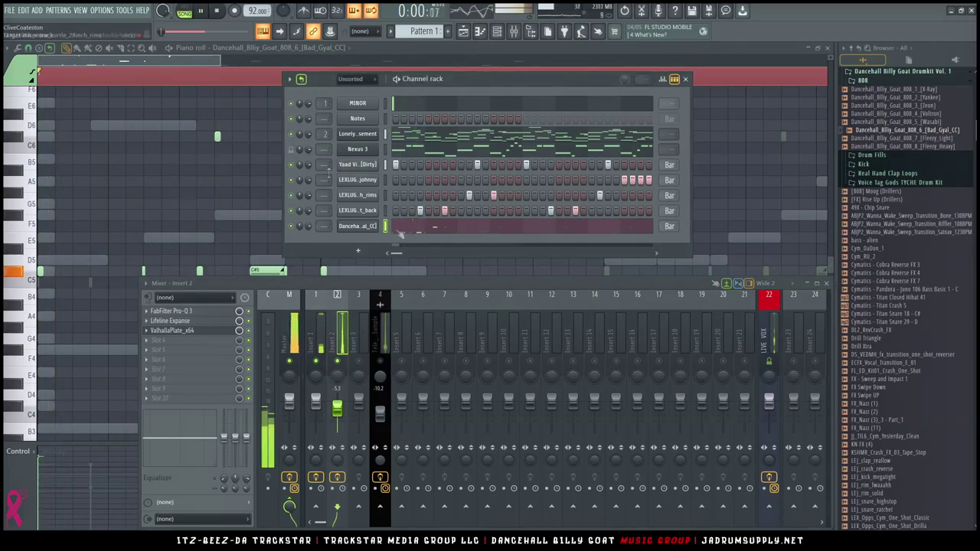
Reopen the 808 piano roll and add short F#5 notes at steps 14 and 15 of bar 2.
click(426, 230)
click(426, 230)
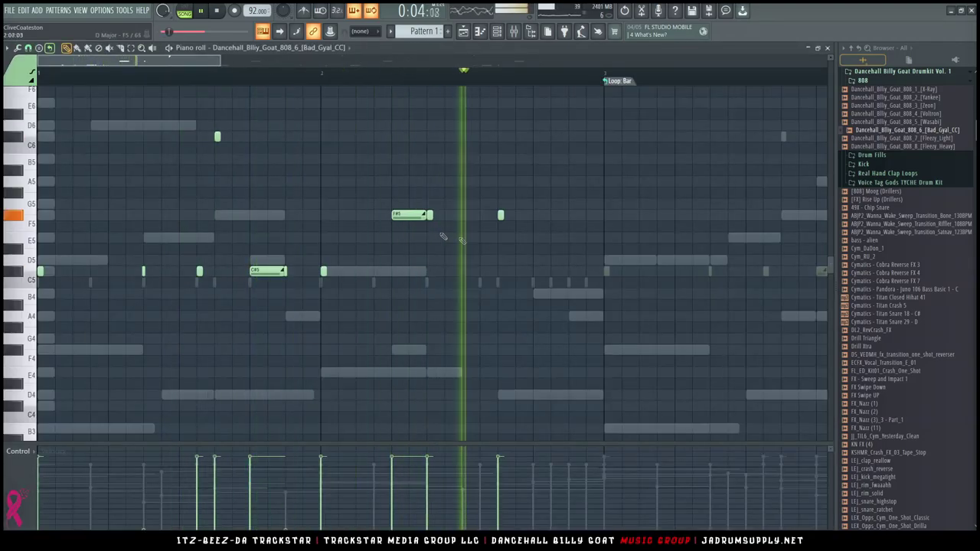
key(space)
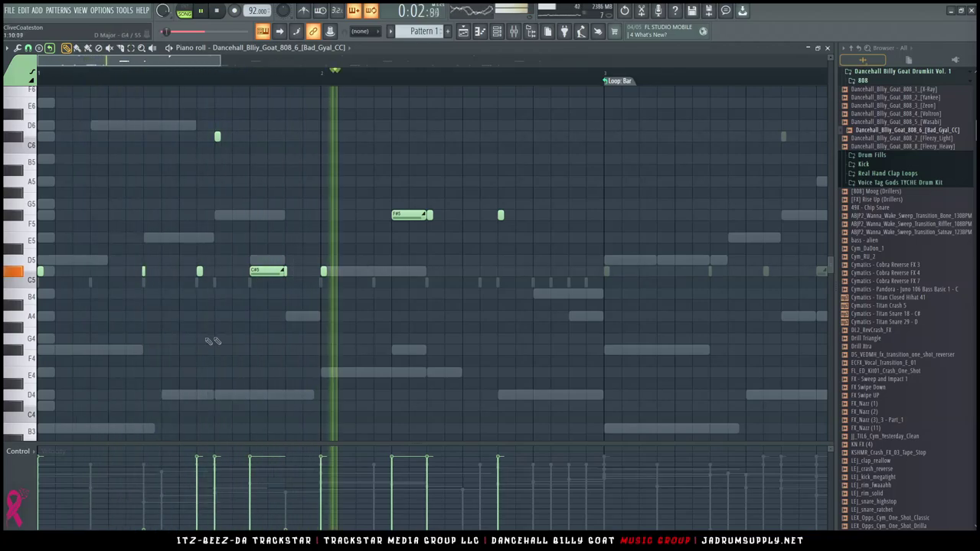
key(space)
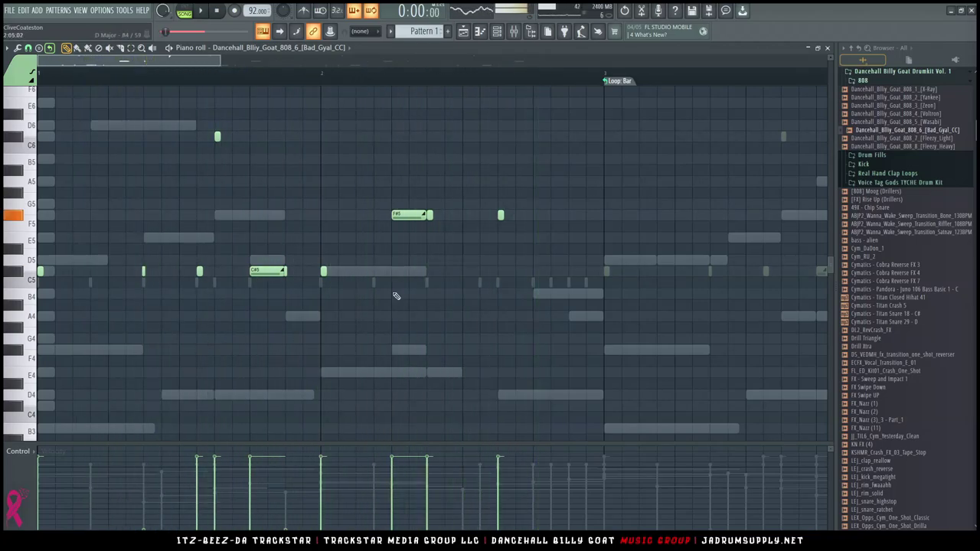
click(553, 214)
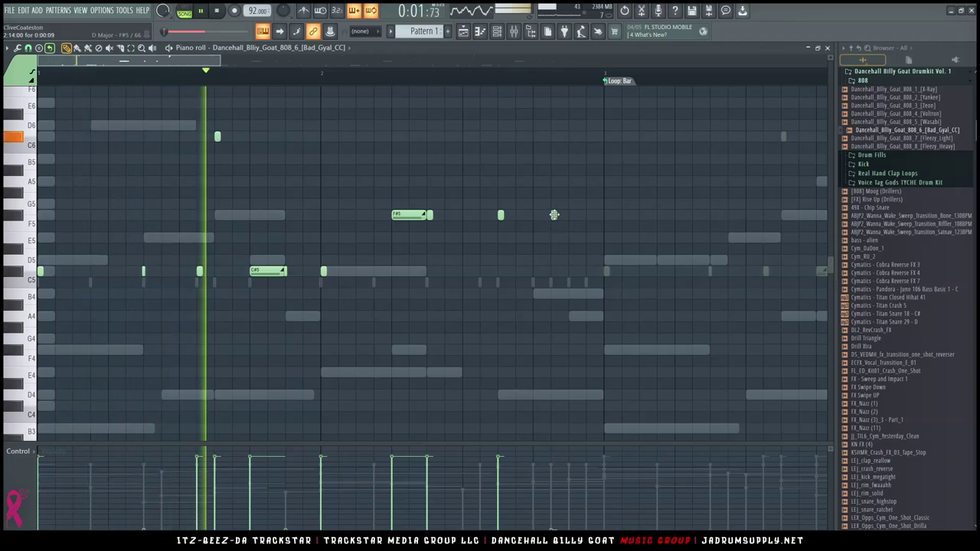
click(575, 214)
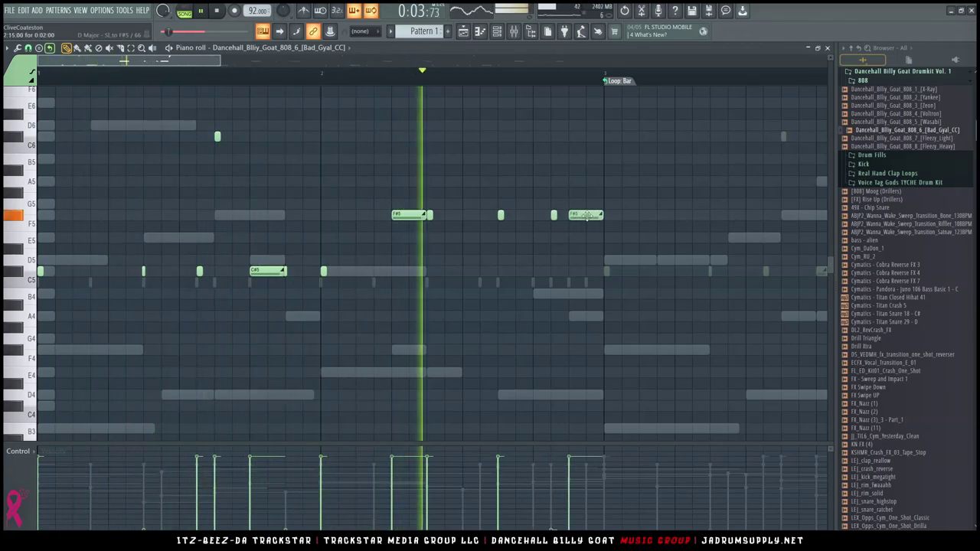
drag(605, 215, 574, 217)
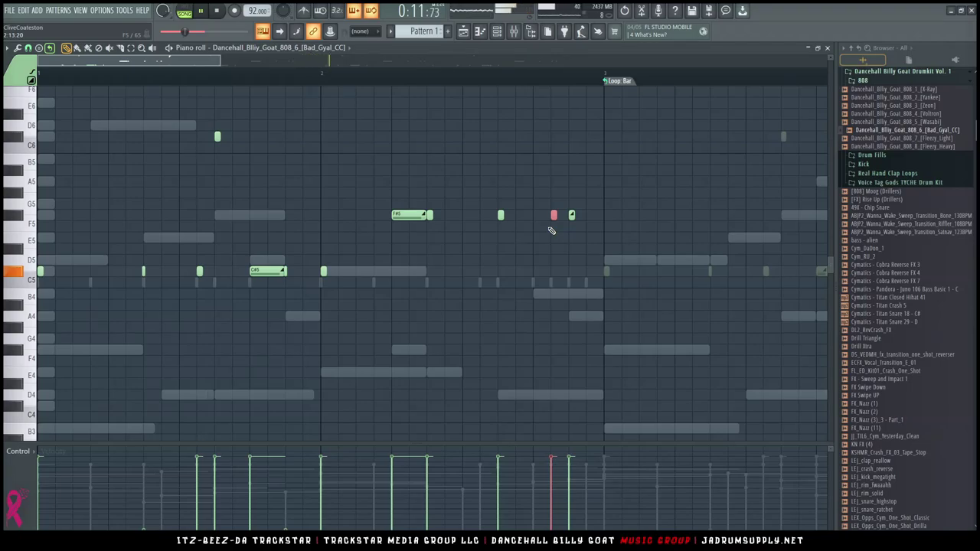
Move the F#5 note at step 14 of bar 2 to step 13 and lengthen the step 15 note to two steps.
key(space)
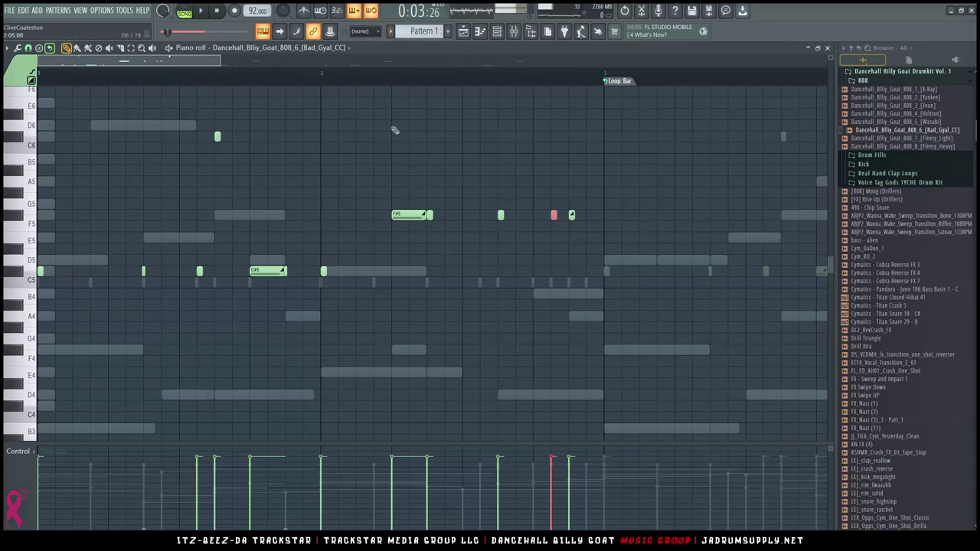
key(space)
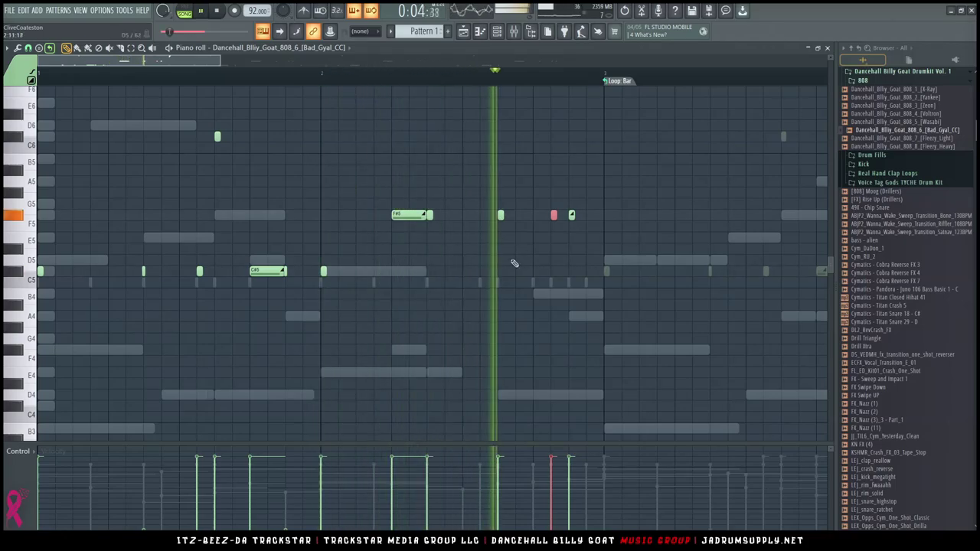
key(space)
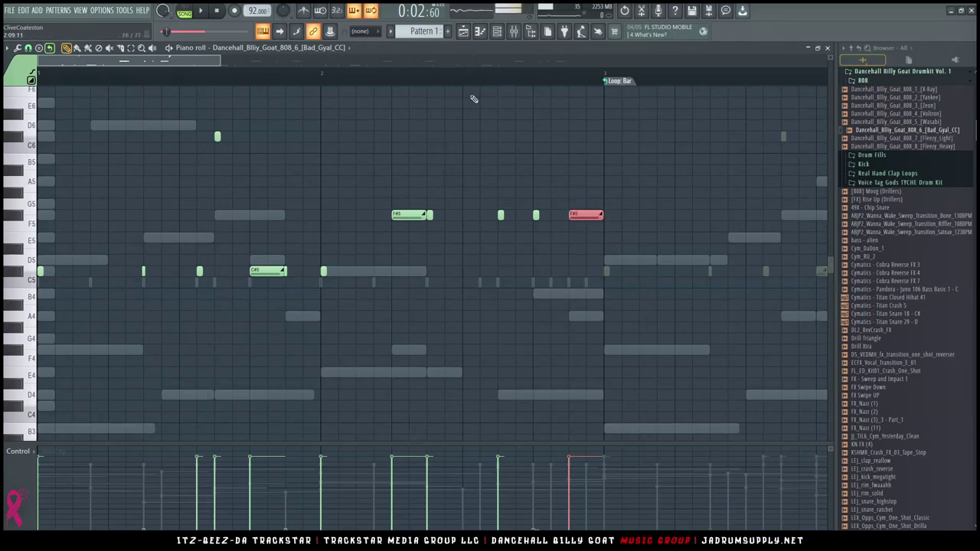
key(space)
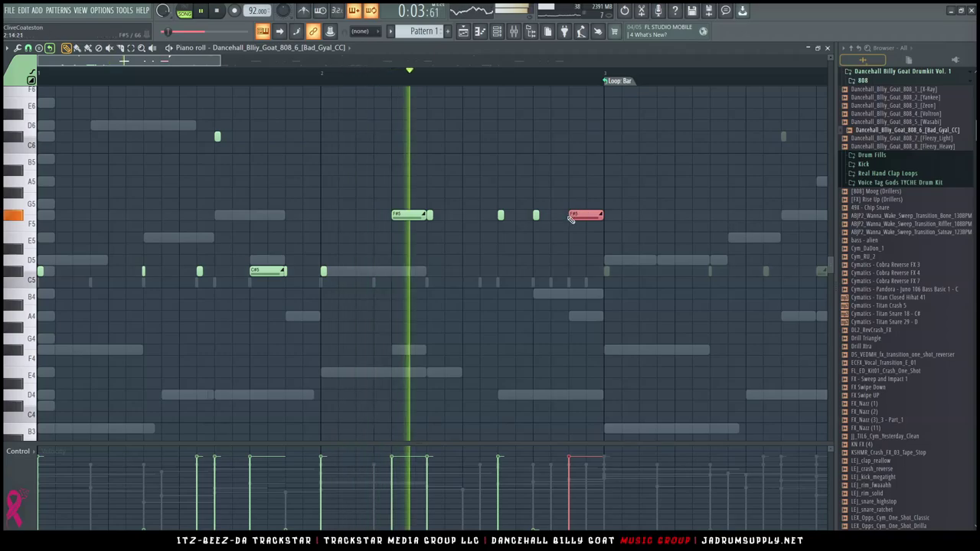
Trim the start of the last F#5 note in bar 2 to step 16 and replay the line.
drag(571, 215, 588, 217)
key(space)
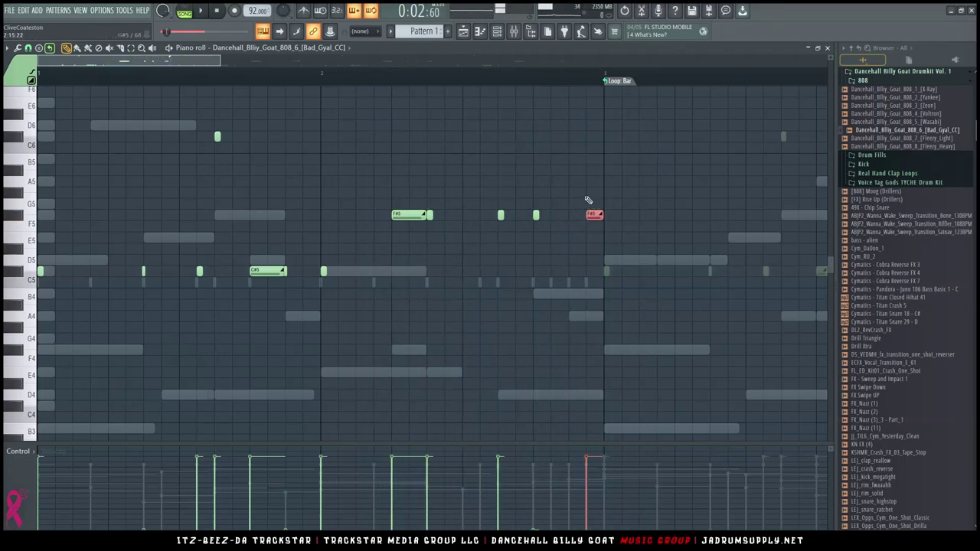
key(space)
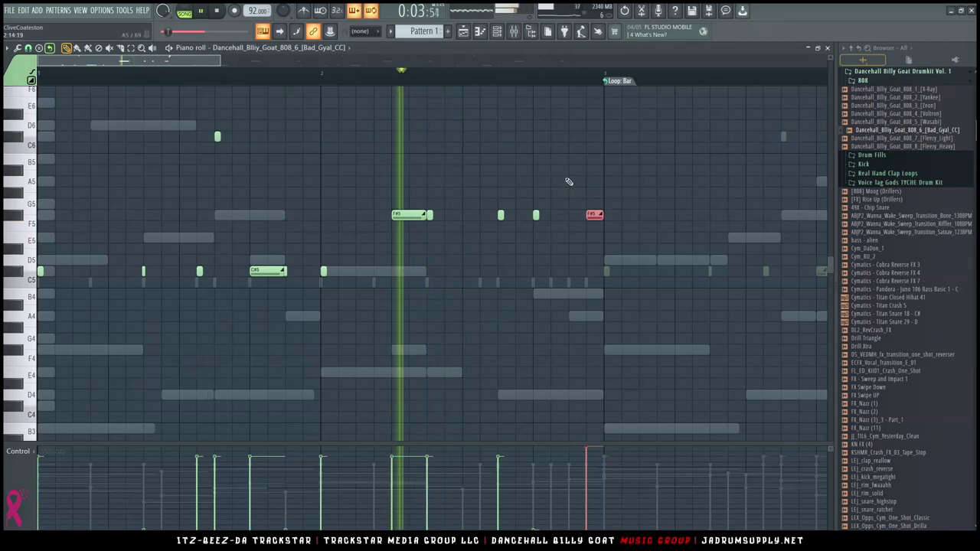
key(space)
key(space)
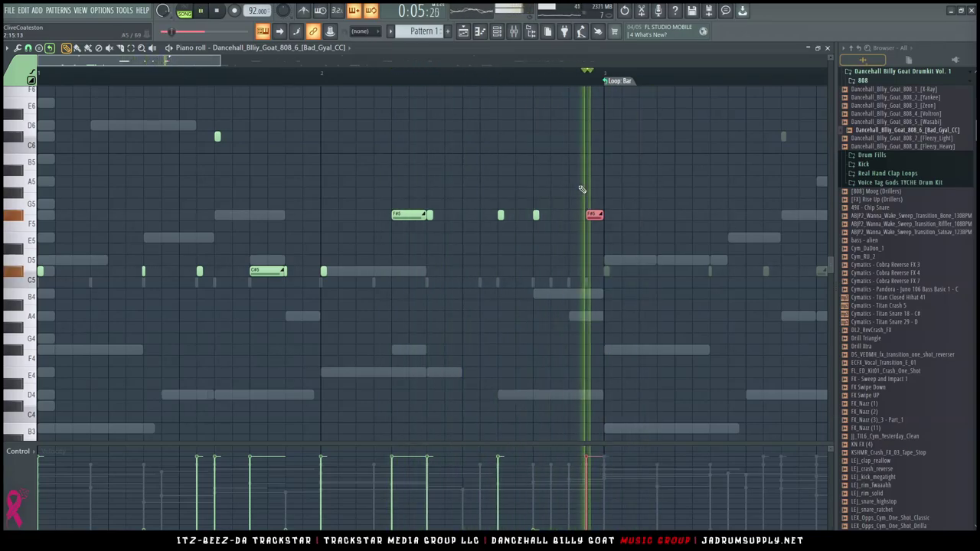
Duplicate the whole two-bar 808 line into bars 3 and 4 and clear the selection.
click(324, 79)
scroll(350, 78, down, 3)
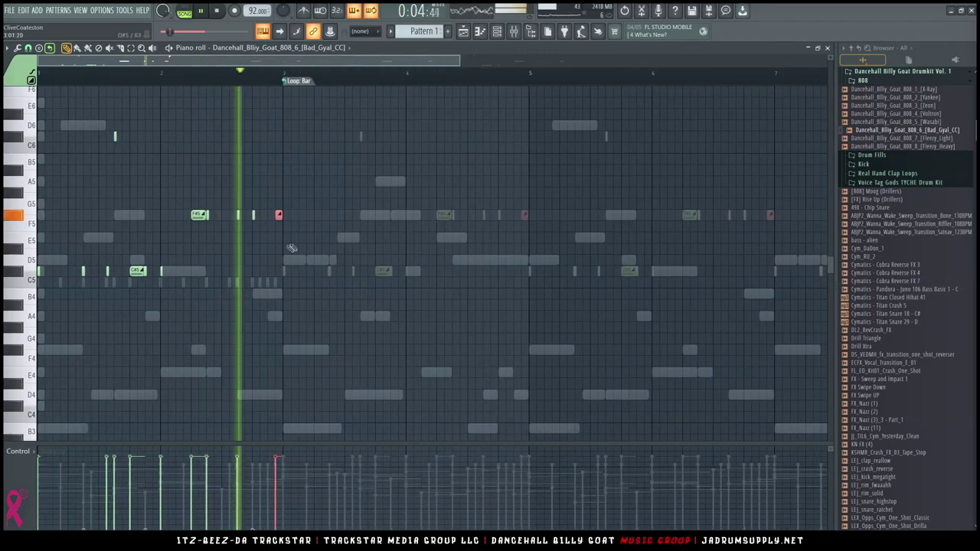
key(ctrl+a)
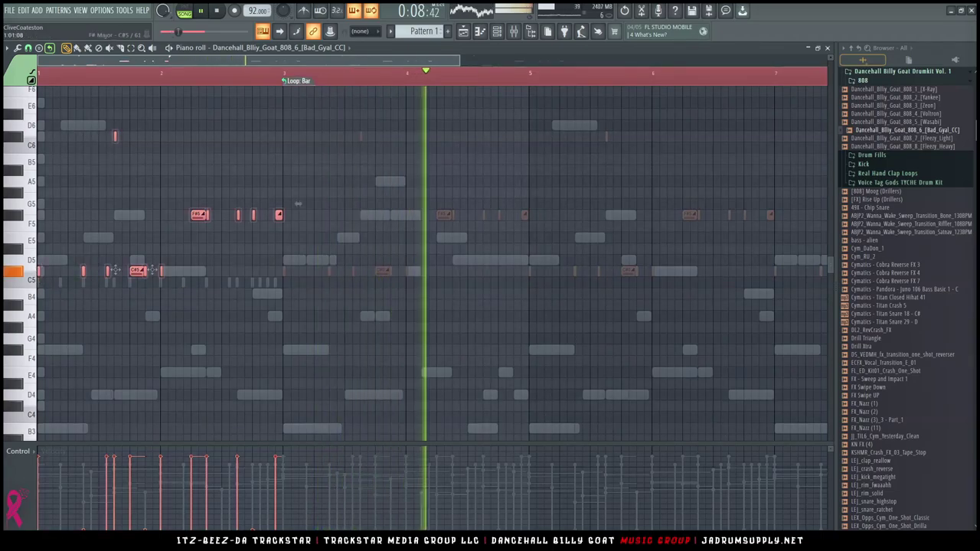
key(ctrl+b)
drag(276, 269, 282, 269)
ctrl+right_click(374, 267)
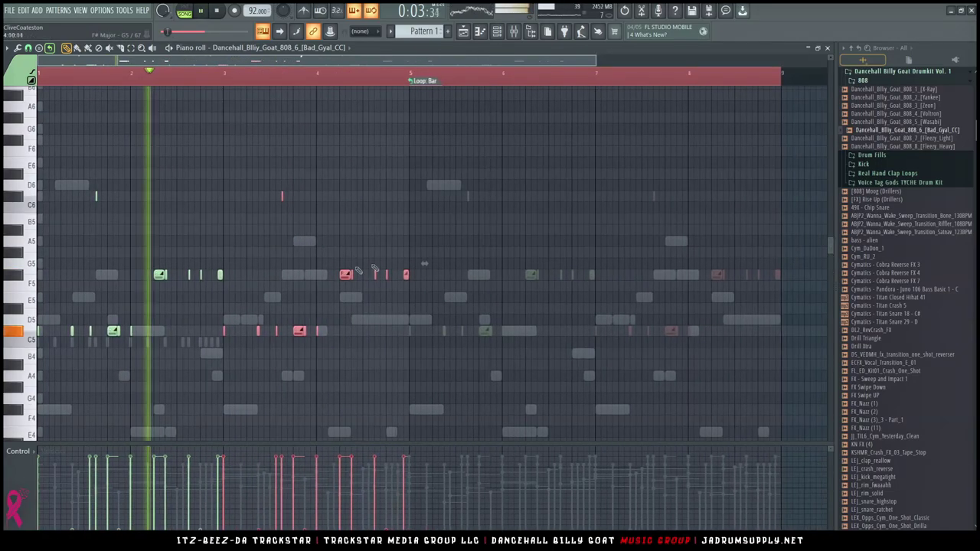
ctrl+click(146, 132)
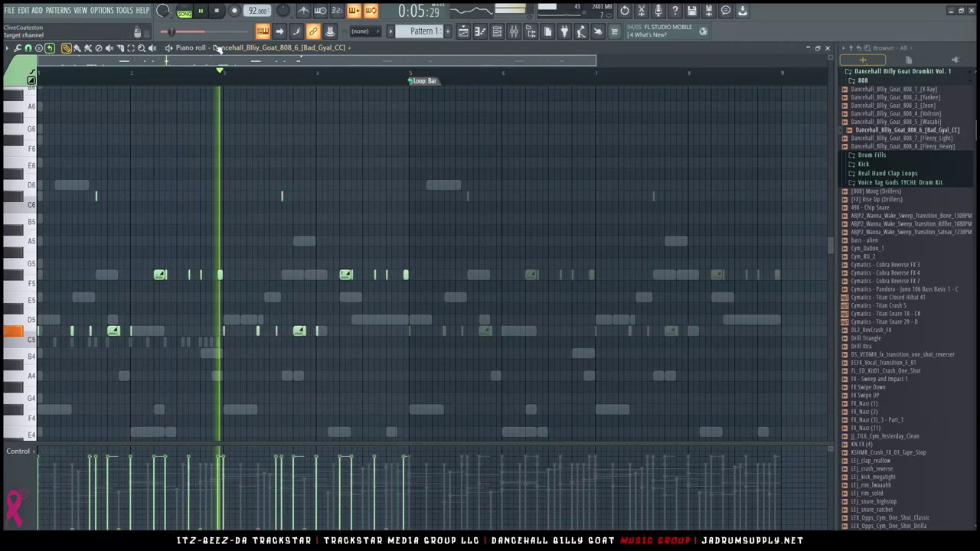
Move bar 3's short C#5 note from step 7 to step 8 and its C#6 note to step 12.
scroll(202, 79, up, 5)
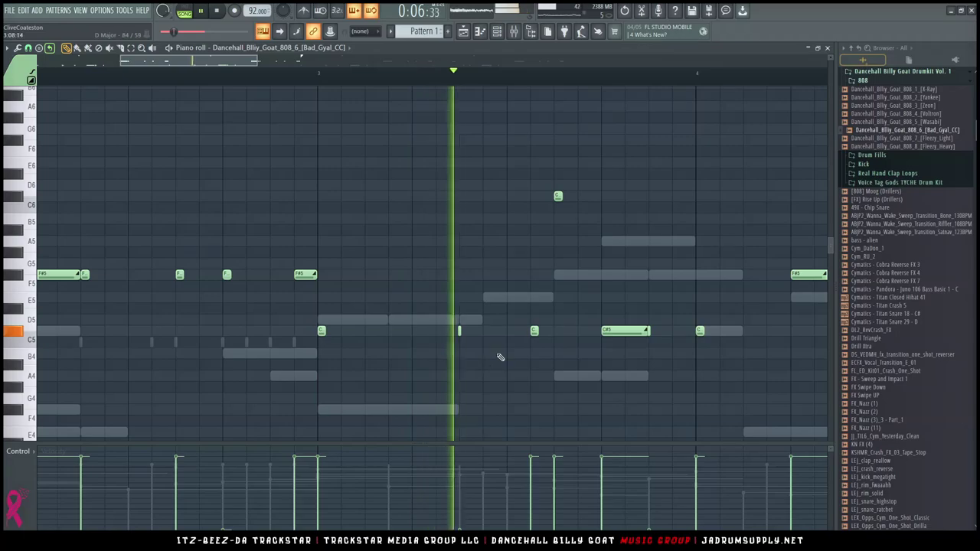
key(space)
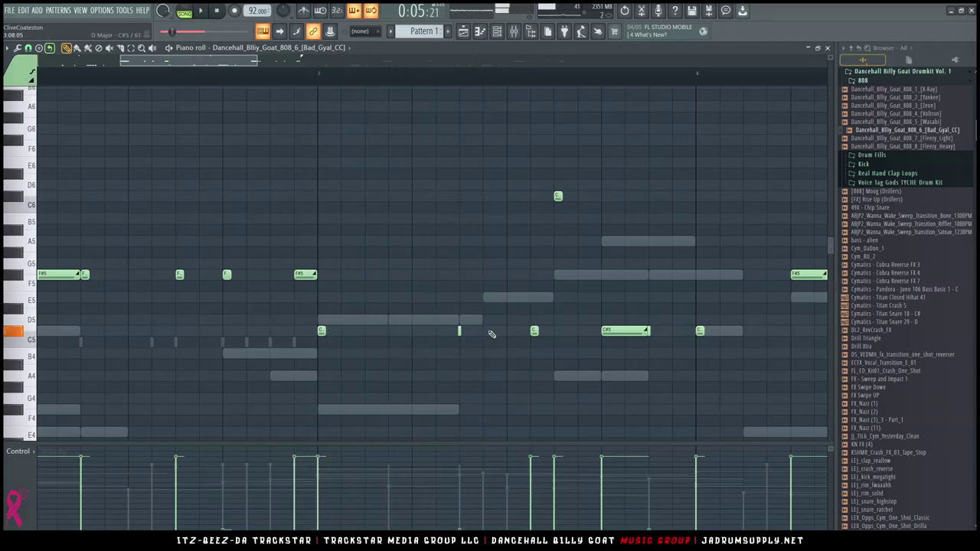
key(space)
right_click(460, 331)
click(461, 331)
drag(462, 331, 485, 332)
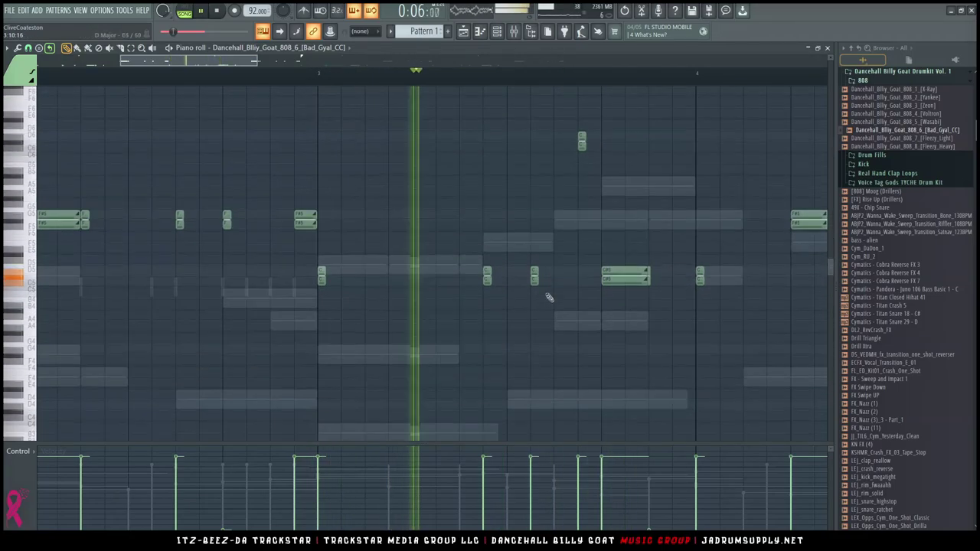
Open the Yaad Vibez_Kick_7_[Dirty] piano roll, duplicate the two-bar kick pattern into bars 3 and 4, and play it.
scroll(540, 260, down, 2)
click(496, 31)
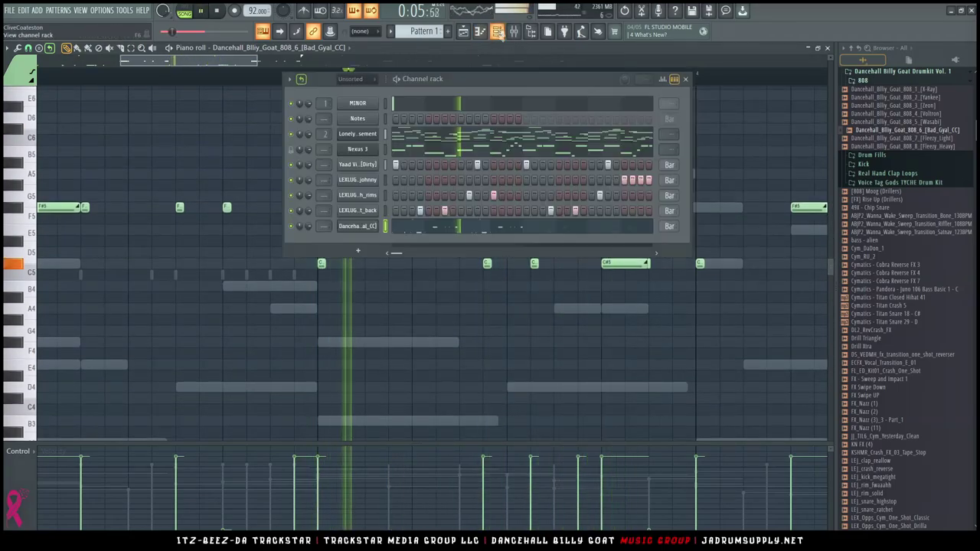
right_click(375, 164)
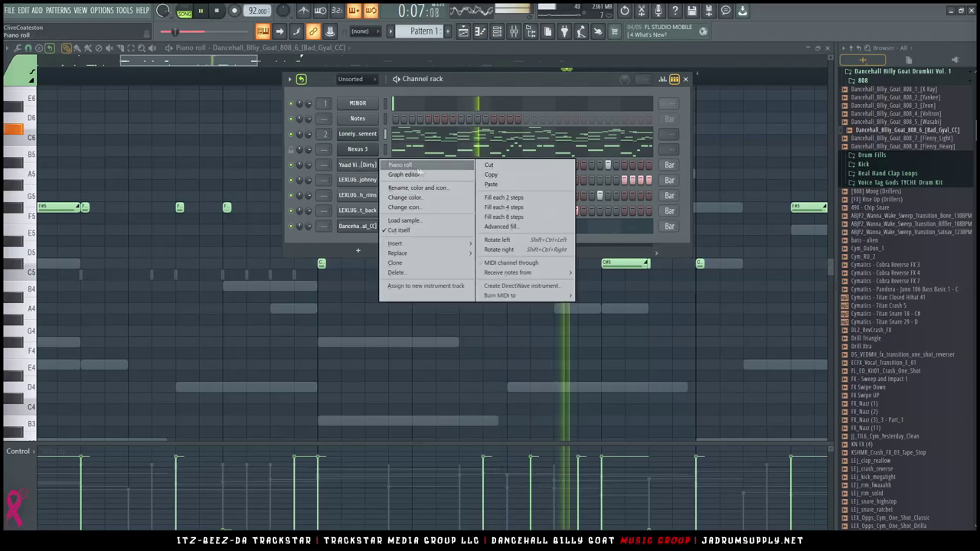
click(399, 164)
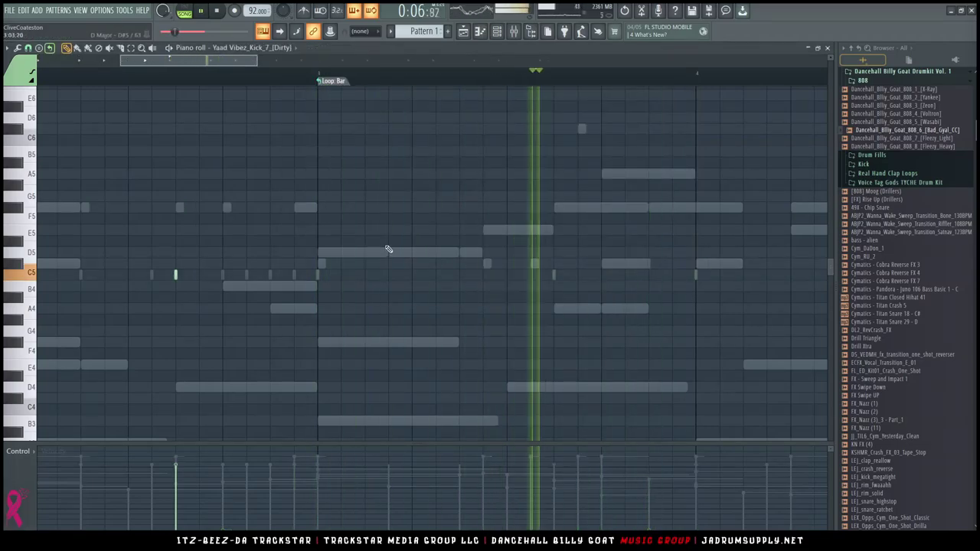
scroll(344, 260, down, 4)
key(ctrl+a)
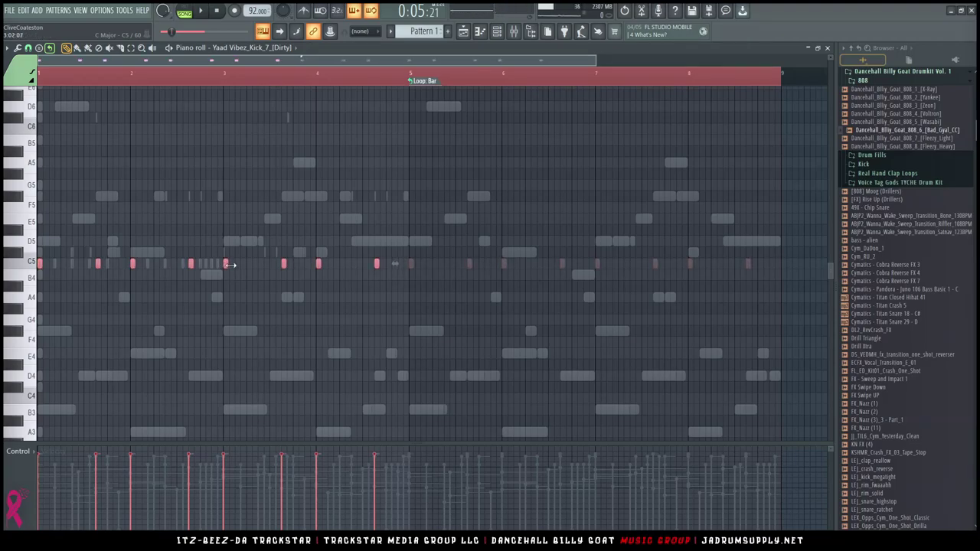
key(space)
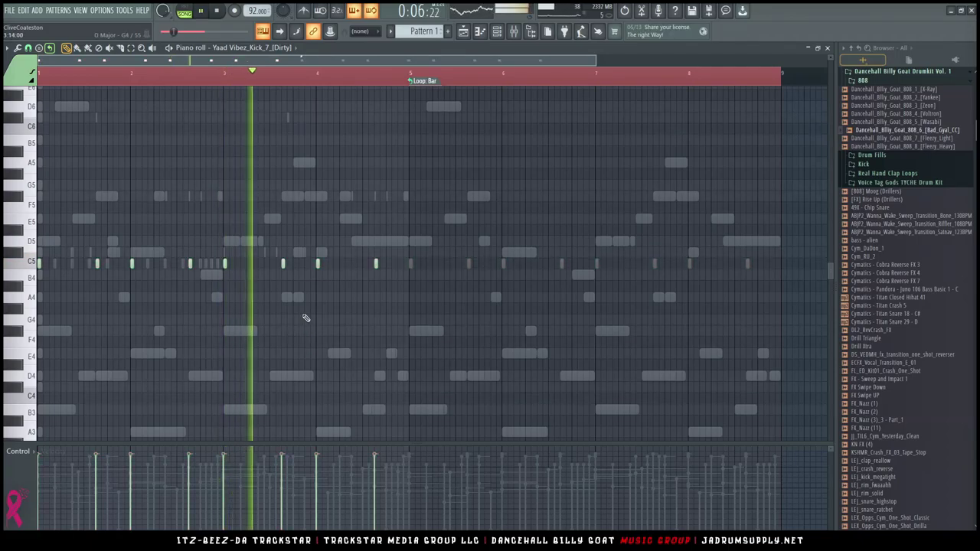
Move bar 3's second kick to step 12 and try an extra kick at step 8.
scroll(241, 83, up, 5)
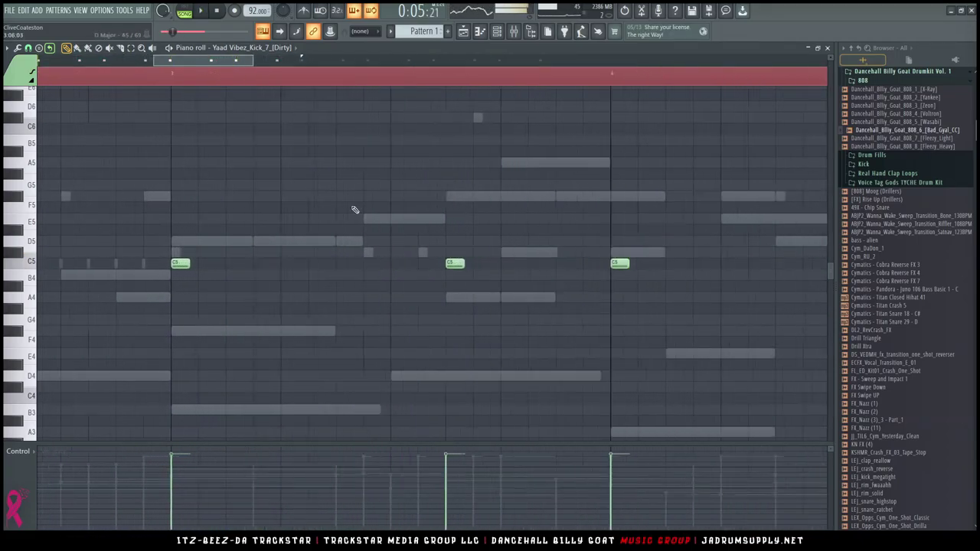
drag(493, 264, 525, 263)
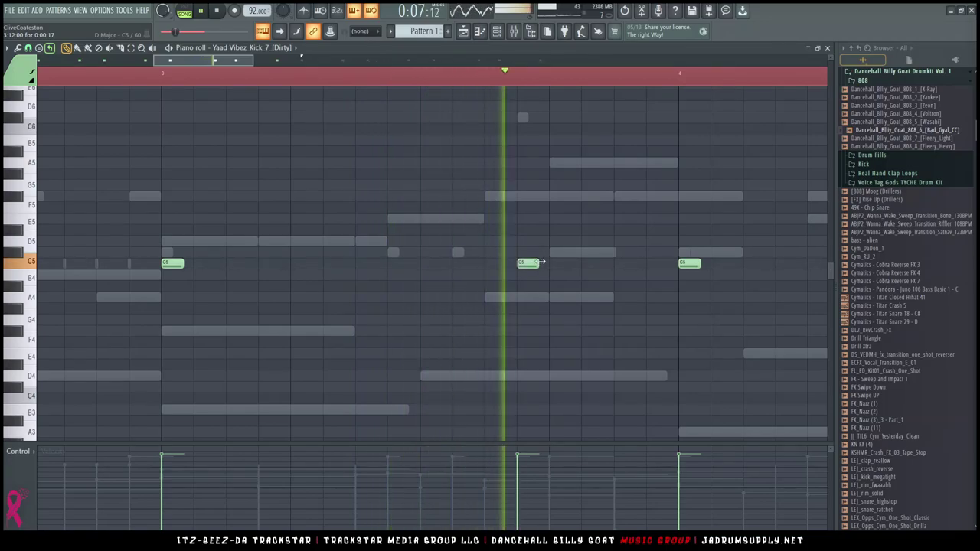
click(395, 264)
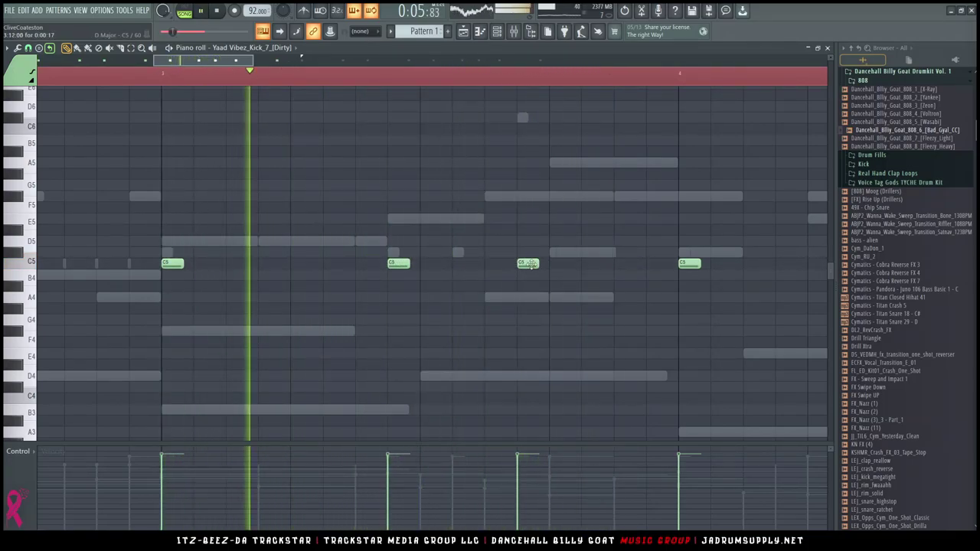
right_click(399, 264)
Try bar 3's second kick at step 15 with the kick on step 1 of bar 4 removed.
drag(590, 263, 624, 263)
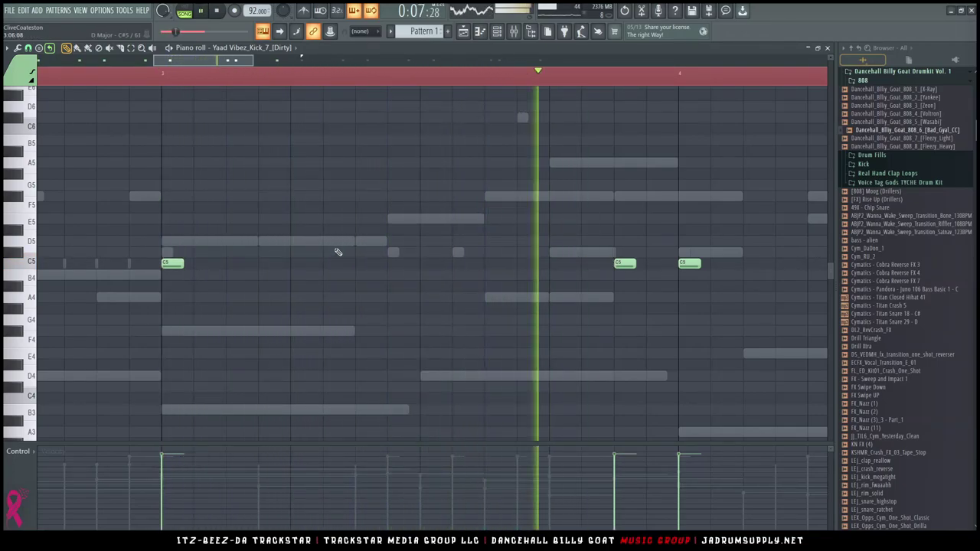
right_click(693, 263)
scroll(448, 76, down, 3)
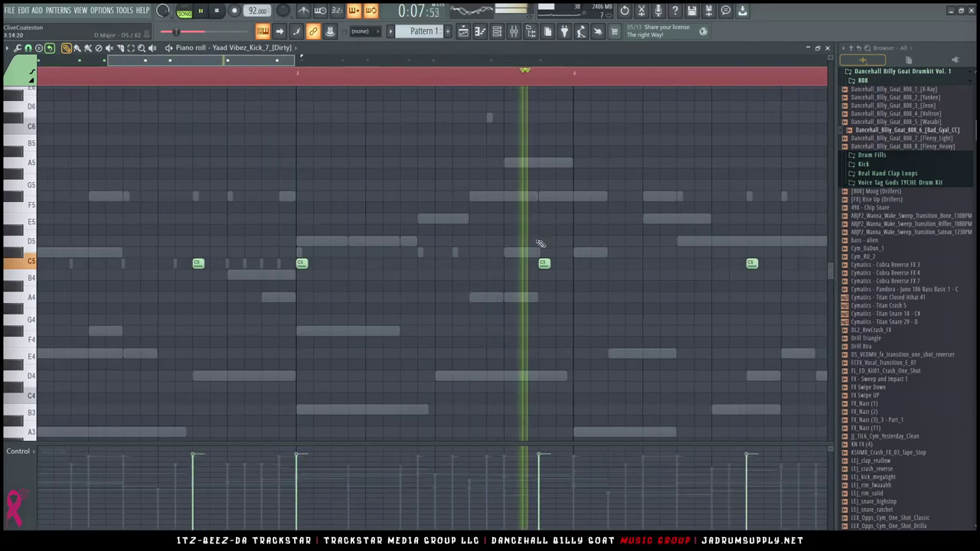
Put a C5 kick back on step 1 of bar 4 and delete the kick at step 15 of bar 3.
click(572, 263)
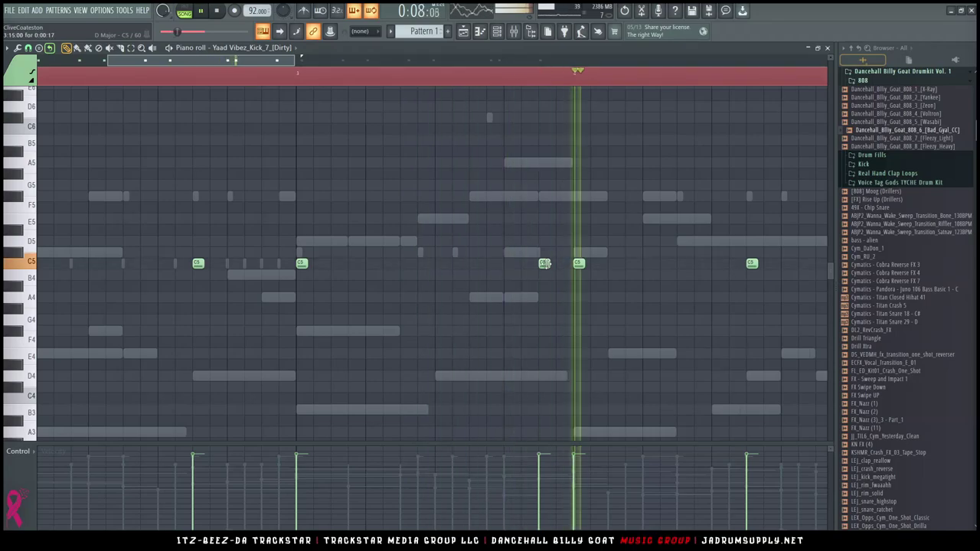
right_click(544, 263)
scroll(538, 84, down, 2)
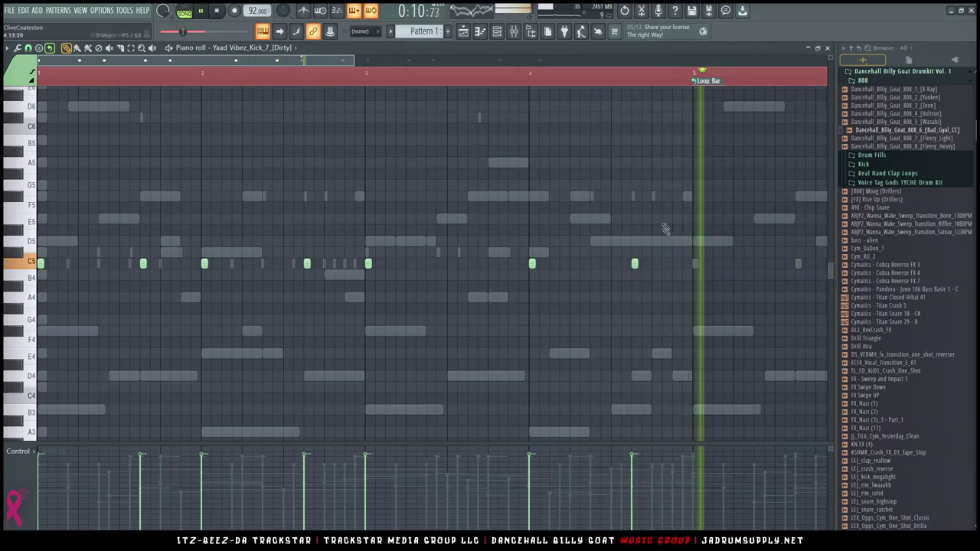
Reopen the 808 piano roll, lower bar 4's last F#5 note to C#5 and extend its start back to step 15.
key(F6)
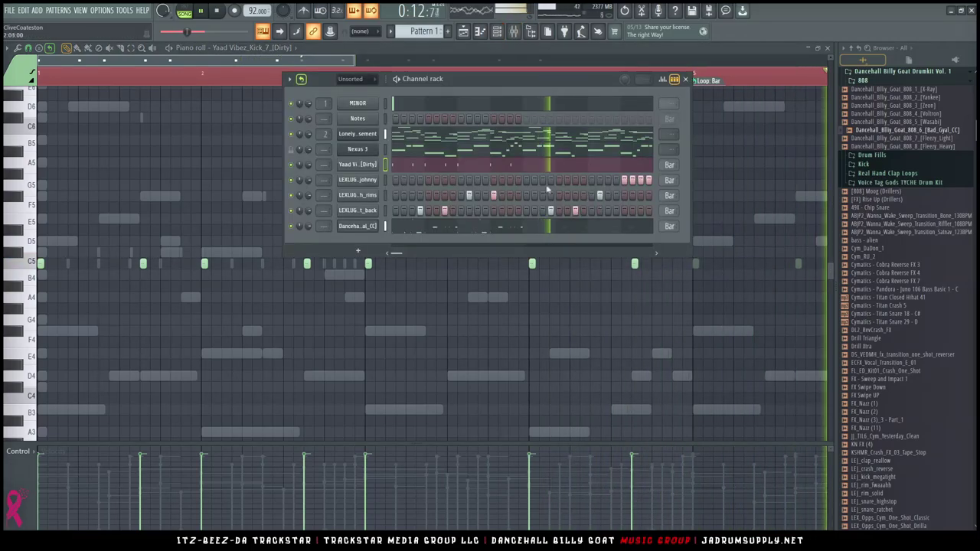
click(518, 231)
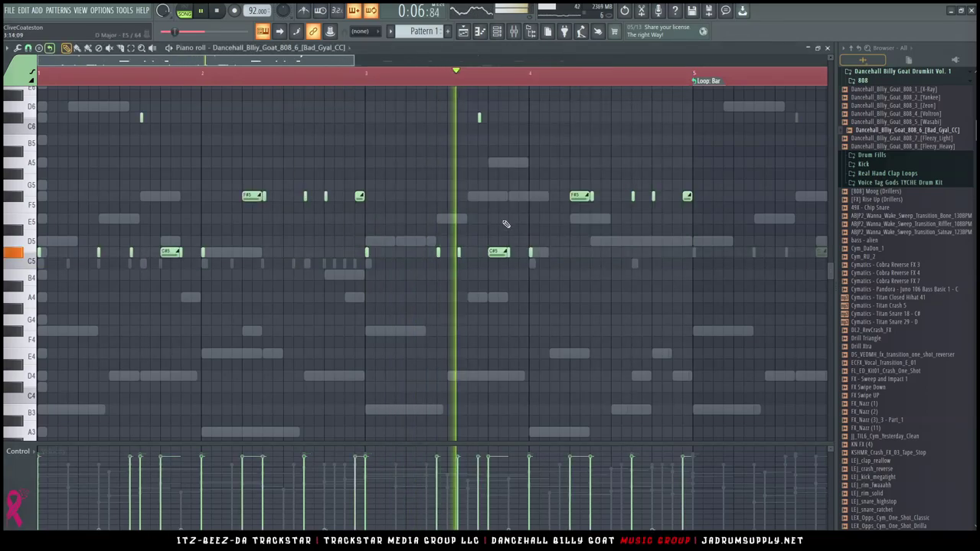
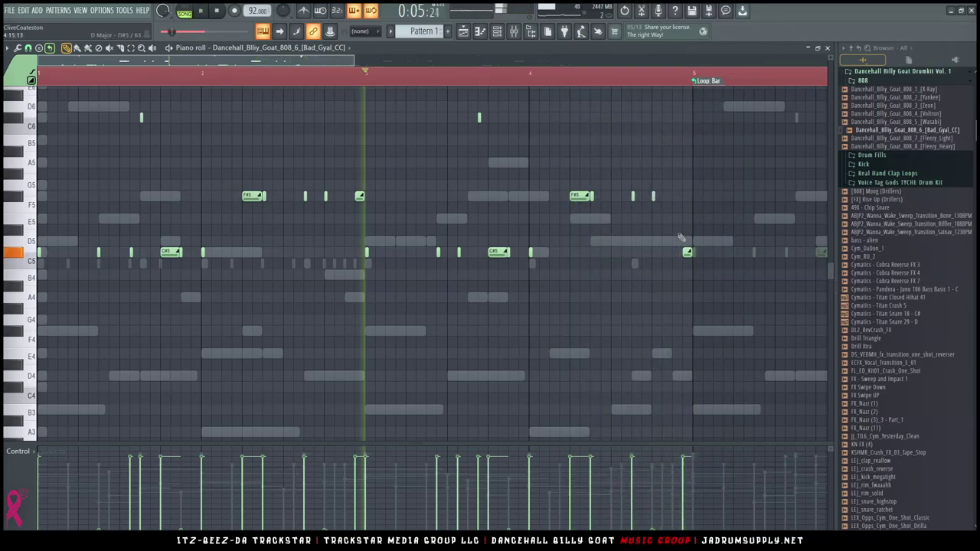
drag(683, 253, 652, 256)
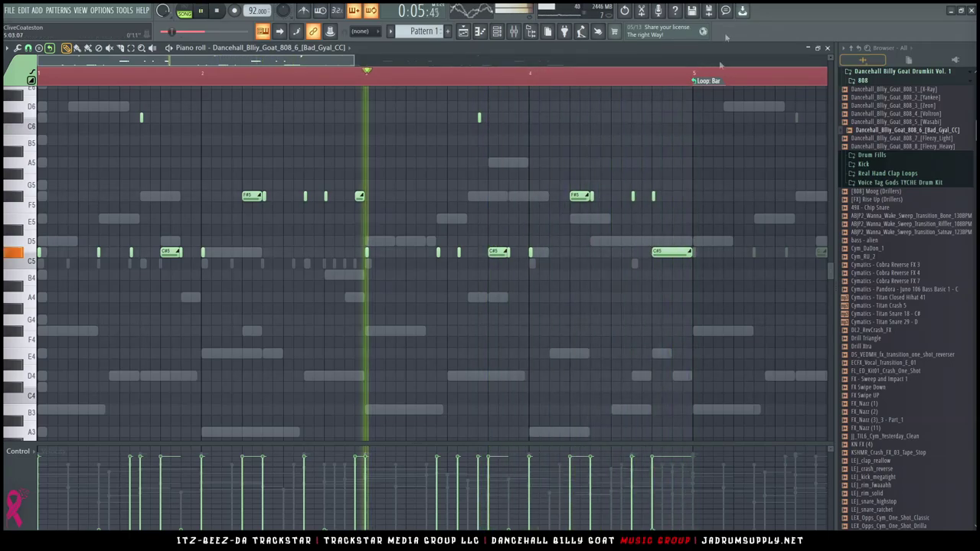
scroll(758, 76, up, 5)
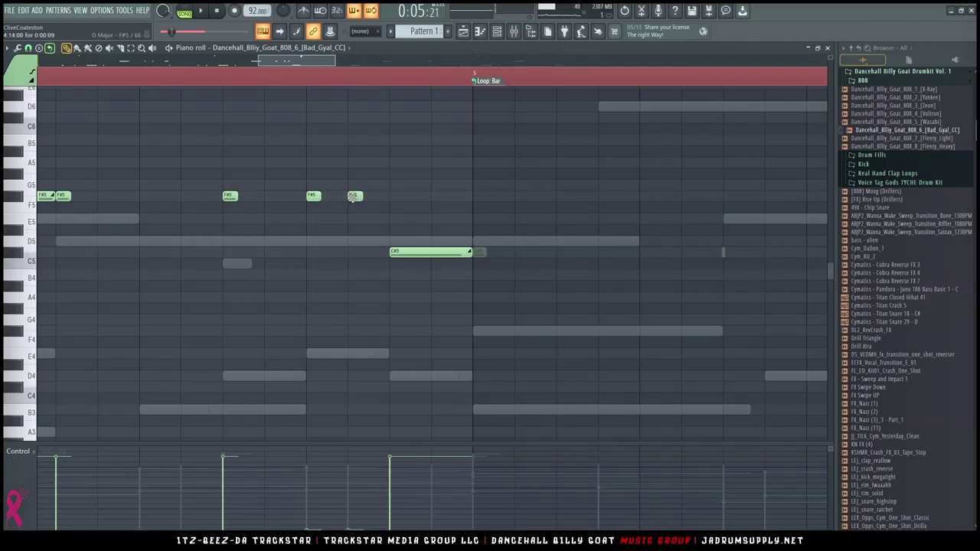
Replace the F#5 note at step 14 of bar 4 with a short F#6 note at step 13 and replay the line.
double_click(352, 196)
click(544, 329)
ctrl+right_click(311, 205)
key(space)
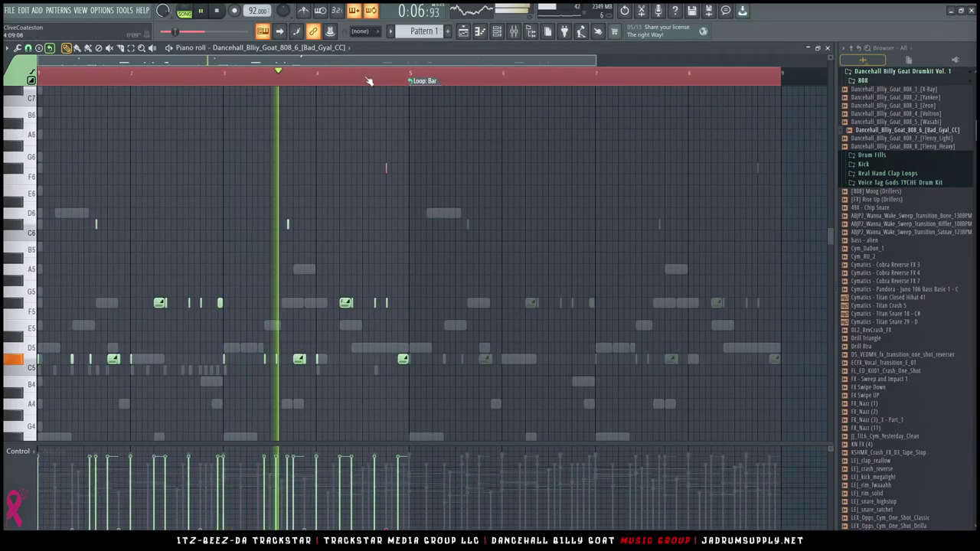
Raise the velocity of the F#5 note at step 13 of bar 4 to the level of the main notes.
scroll(383, 81, up, 4)
drag(428, 331, 388, 82)
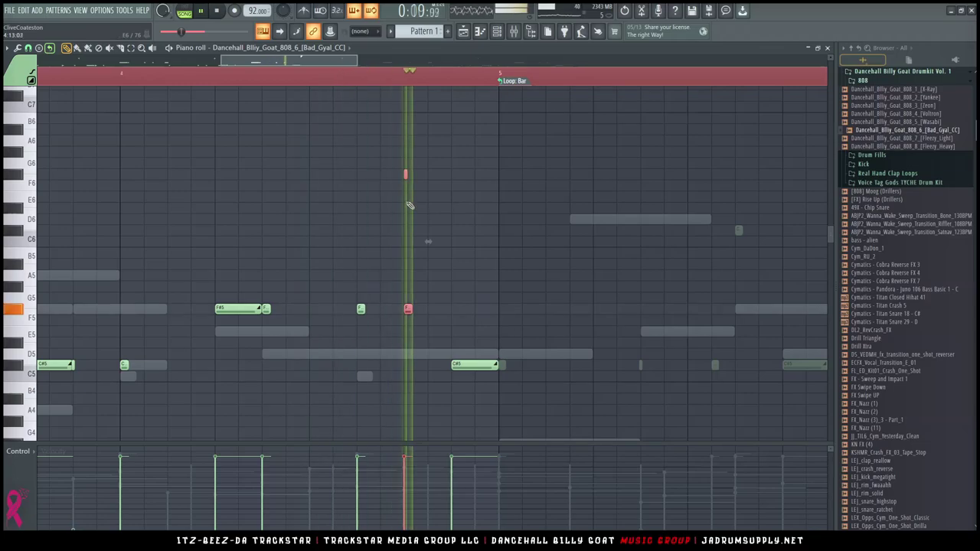
ctrl+click(443, 343)
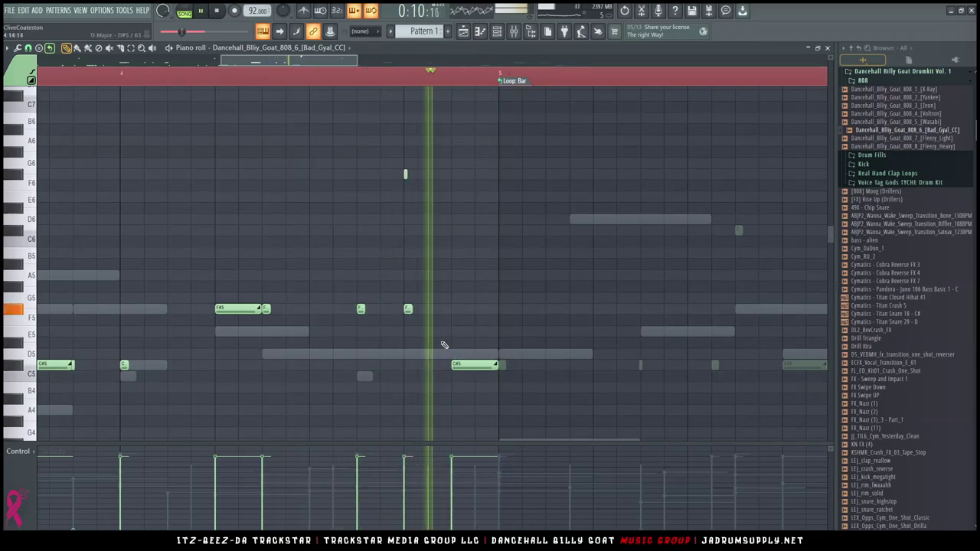
scroll(434, 303, down, 3)
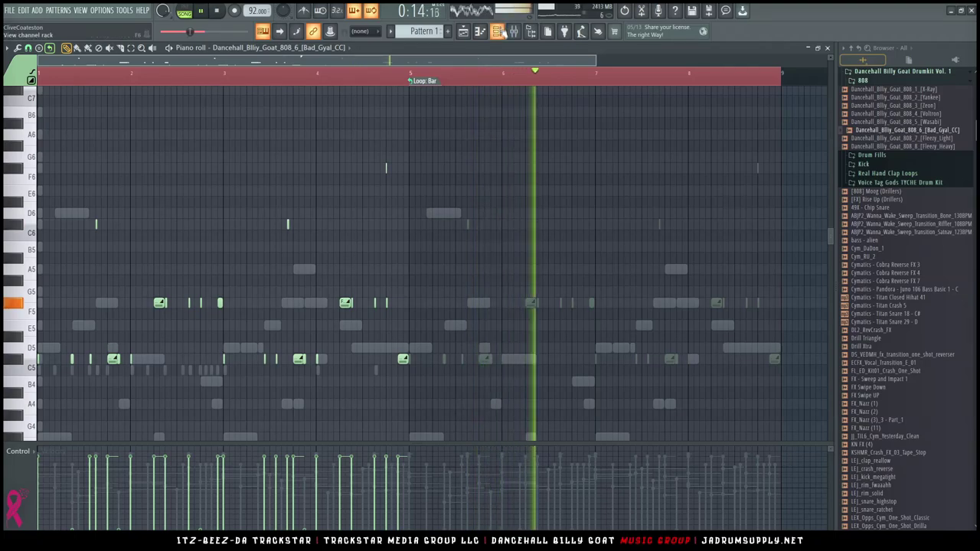
Show the channel rack, collapse the browser folders and expand the Yaad Vibes Drumkit inside 1. DANCEHALL.
key(F6)
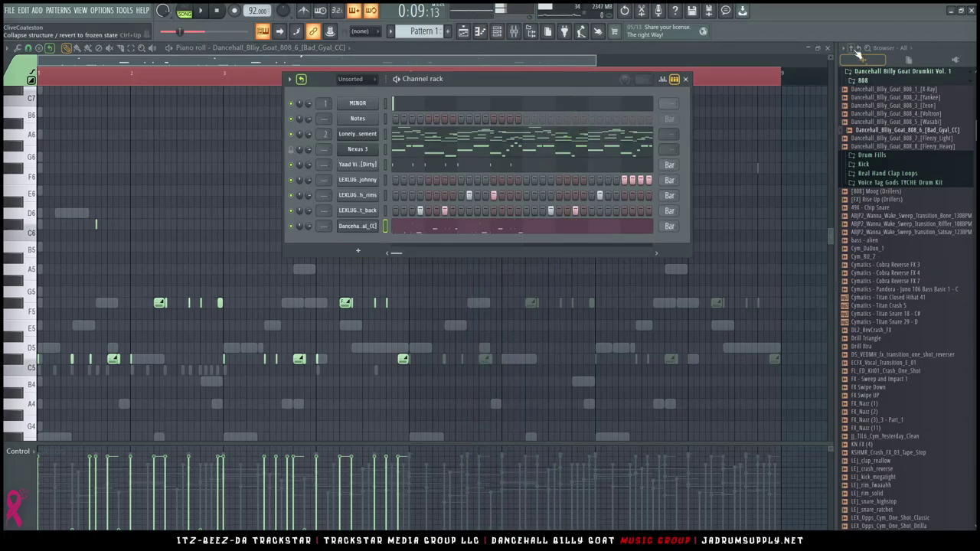
click(858, 50)
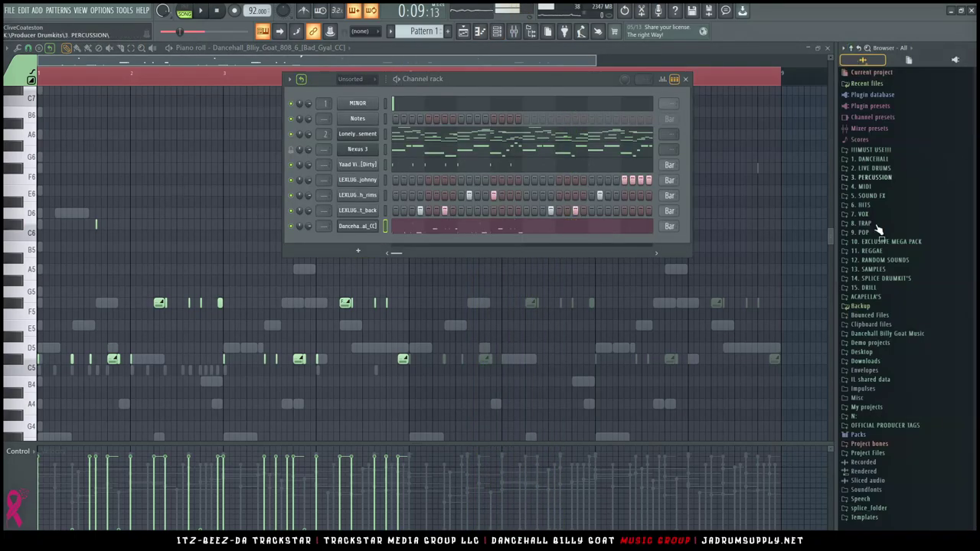
click(878, 160)
scroll(888, 417, down, 4)
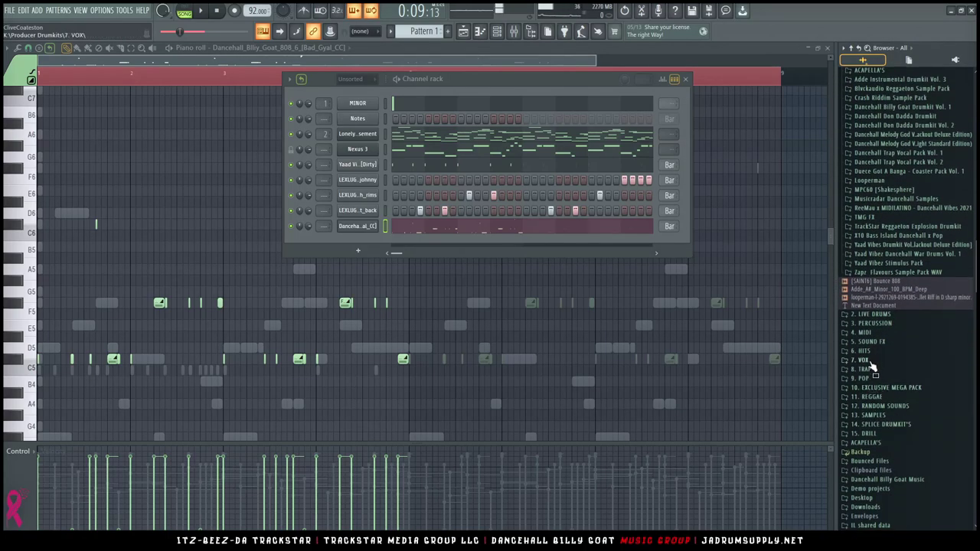
scroll(886, 280, up, 2)
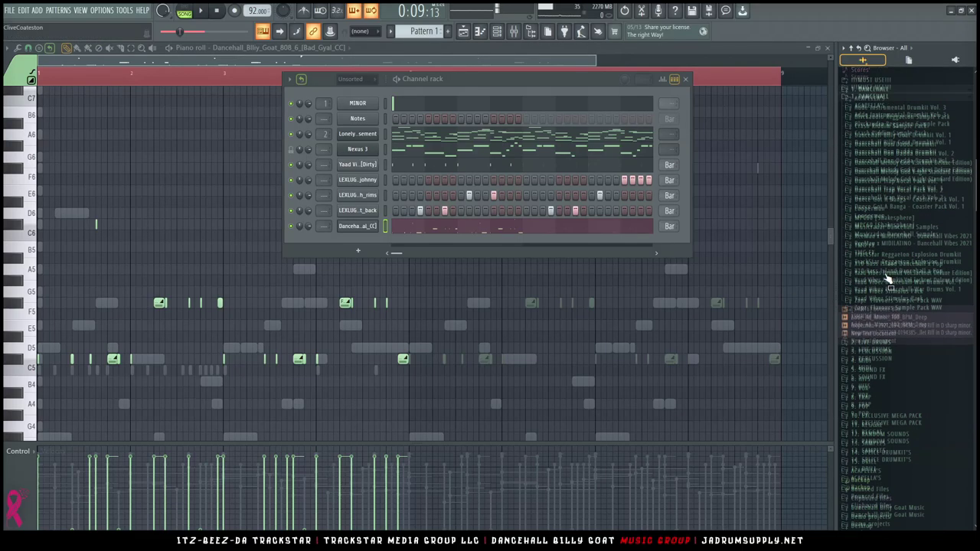
click(909, 294)
scroll(888, 321, down, 4)
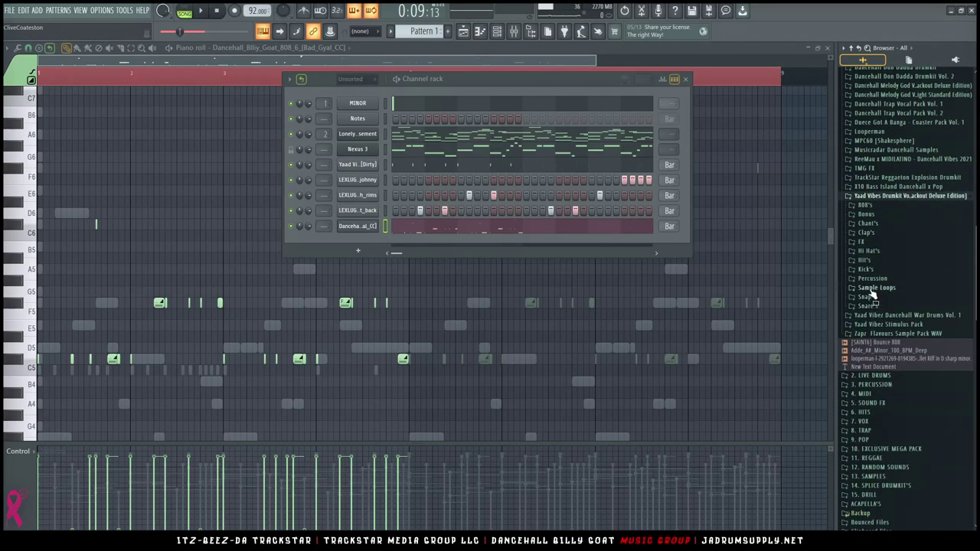
Load Yaad_Vibez_Closed_Hi_Hat_12 from the drumkit's Hi Hat's Closed folder into a new channel and raise its trim.
click(868, 251)
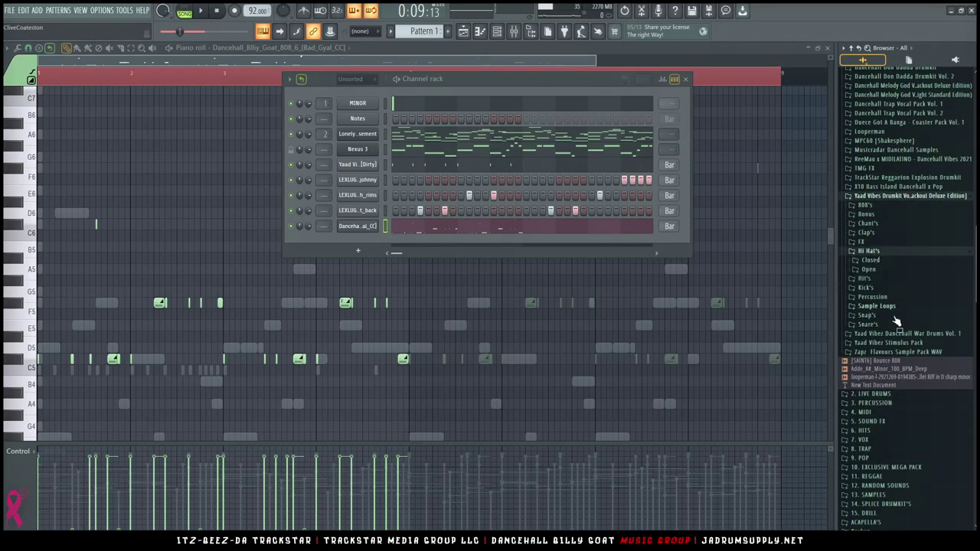
click(877, 261)
right_click(921, 365)
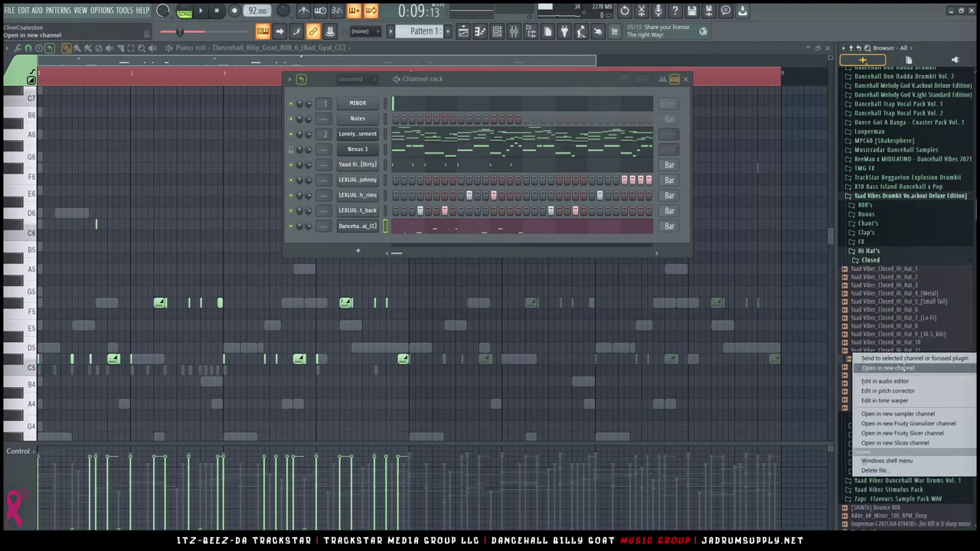
click(888, 368)
drag(316, 273, 316, 252)
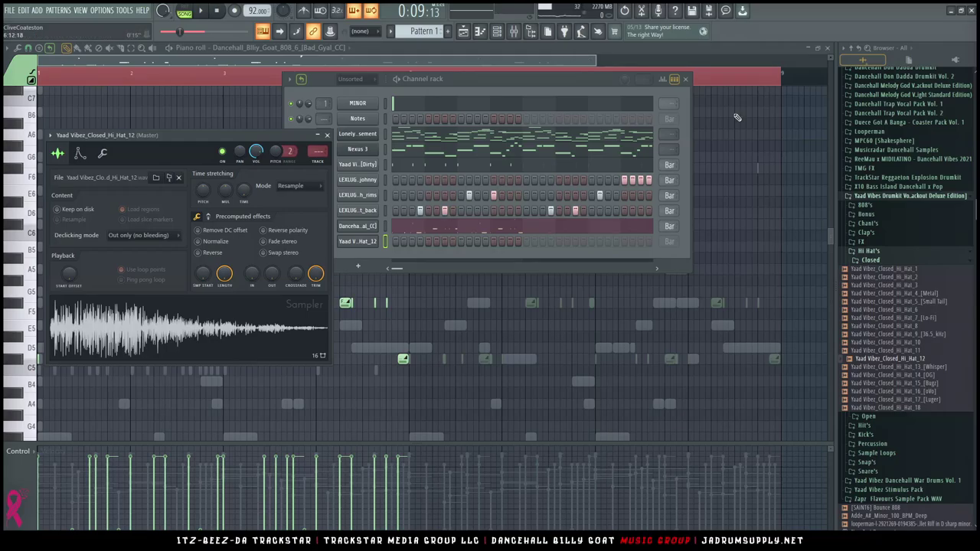
Load Hi_Hat_Midi_TMG (49) from the TrackStar Media Group Hi Hat Mid-Wav Pack onto the hi-hat channel, trying (46) and (37) first.
scroll(911, 243, down, 10)
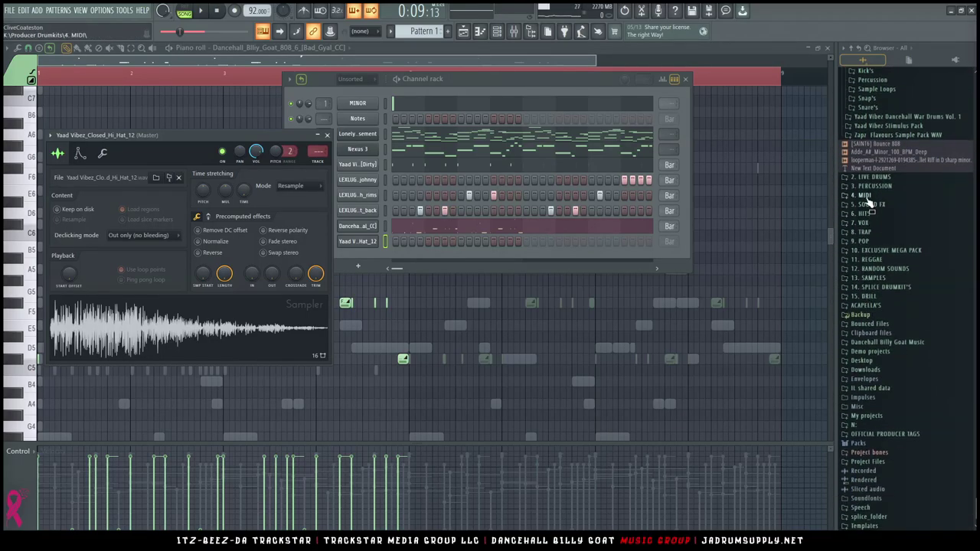
click(868, 197)
scroll(901, 312, down, 5)
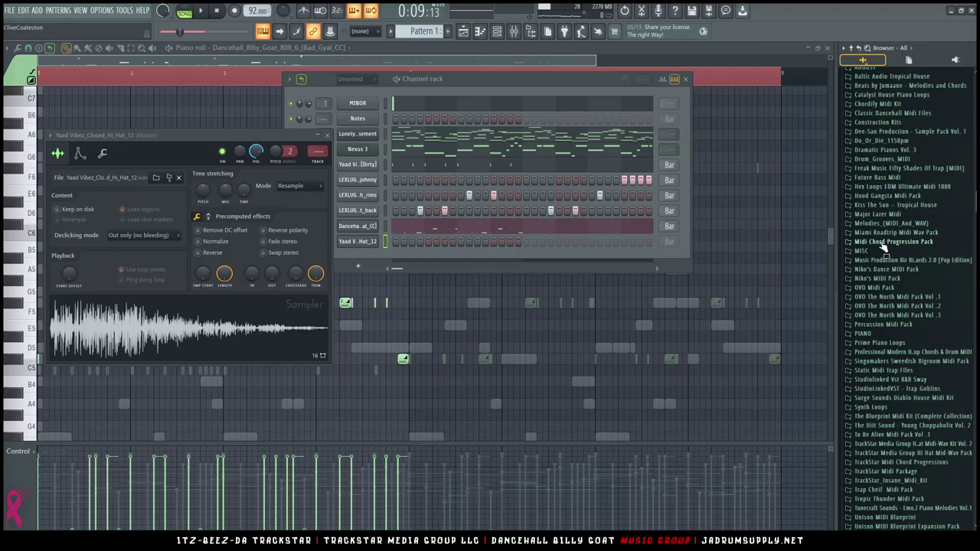
scroll(897, 231, down, 4)
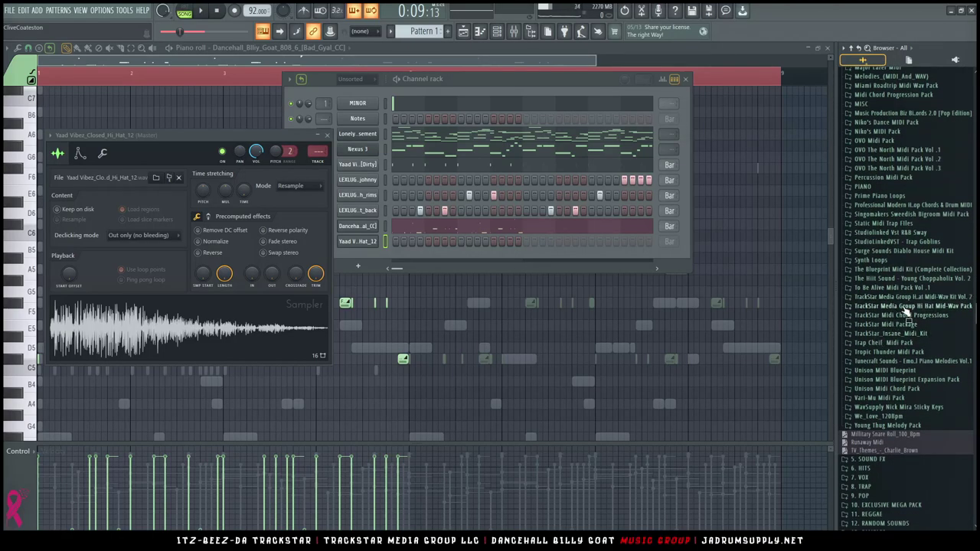
click(903, 307)
click(887, 324)
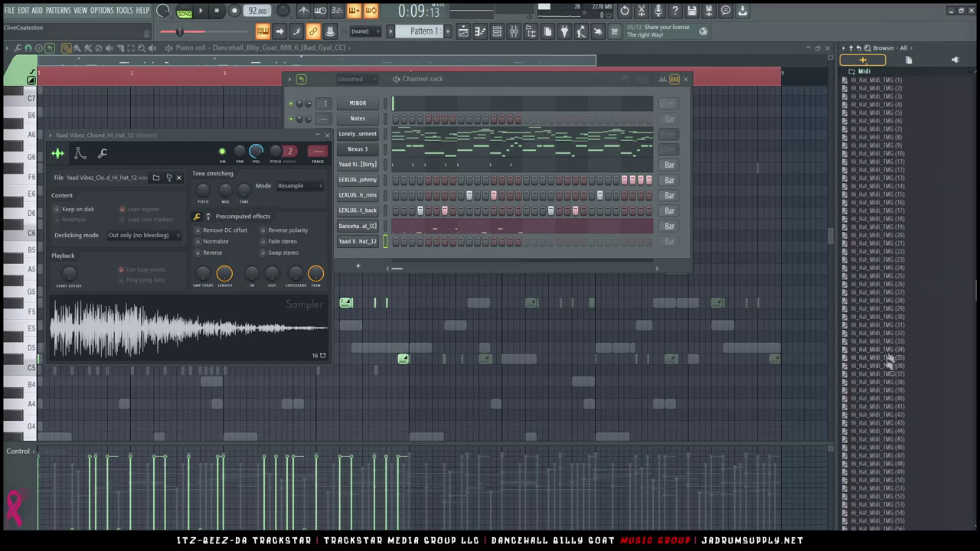
click(890, 448)
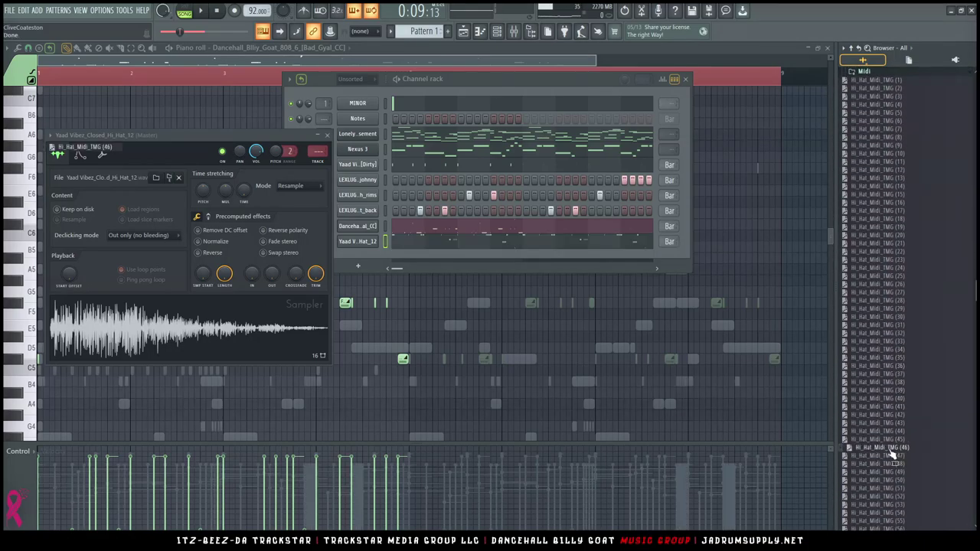
click(903, 407)
click(888, 373)
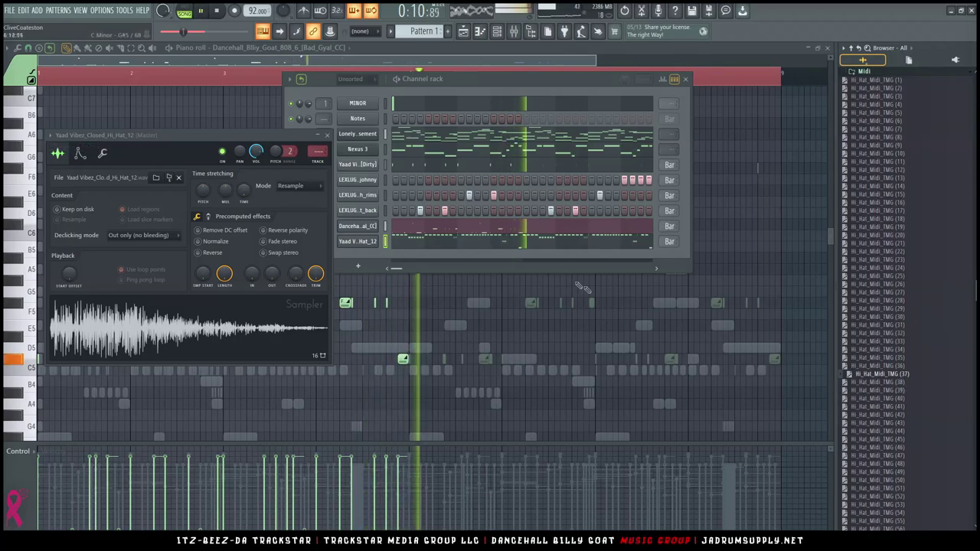
click(897, 472)
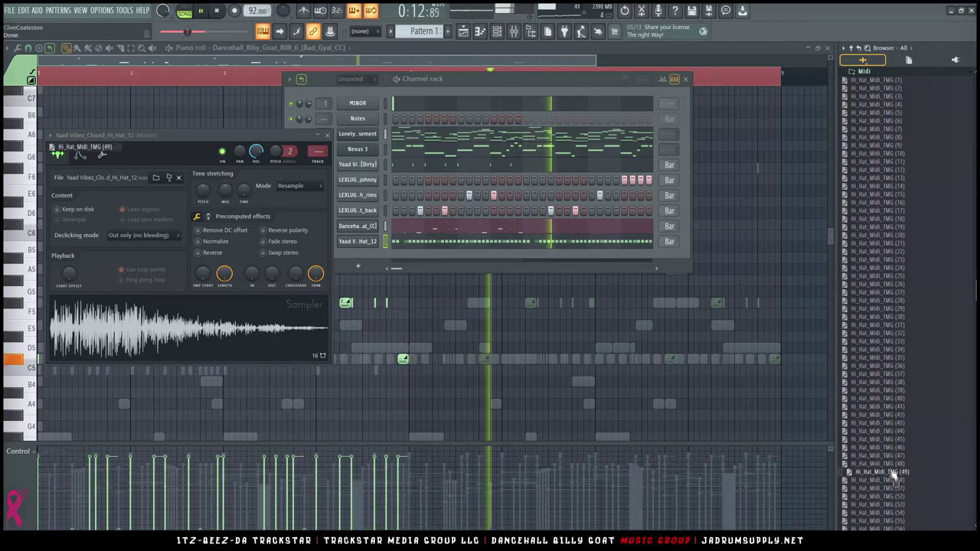
Compress all the hi-hat notes in the piano roll from eight bars to four, replay the pattern and deselect the notes.
click(626, 242)
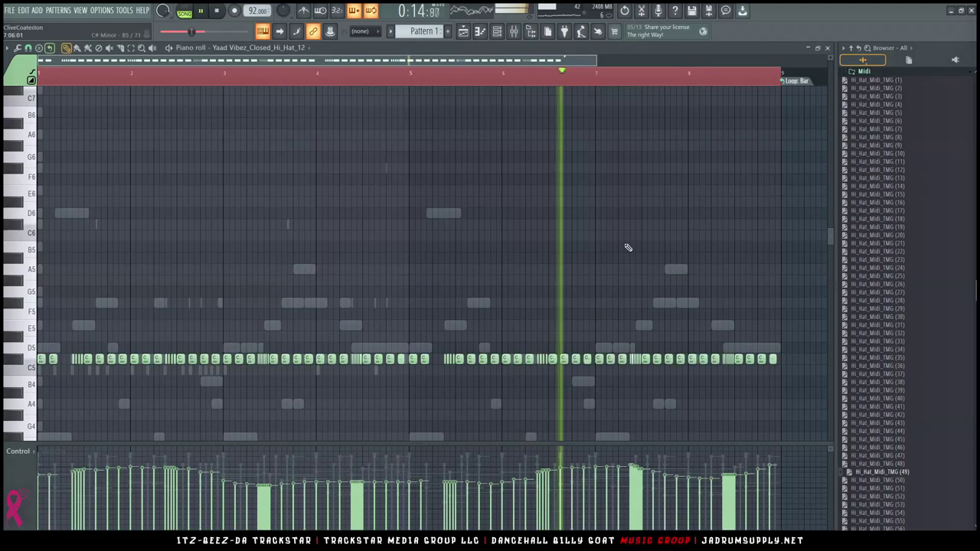
key(ctrl+a)
drag(793, 358, 422, 355)
key(space)
key(ctrl)
key(space)
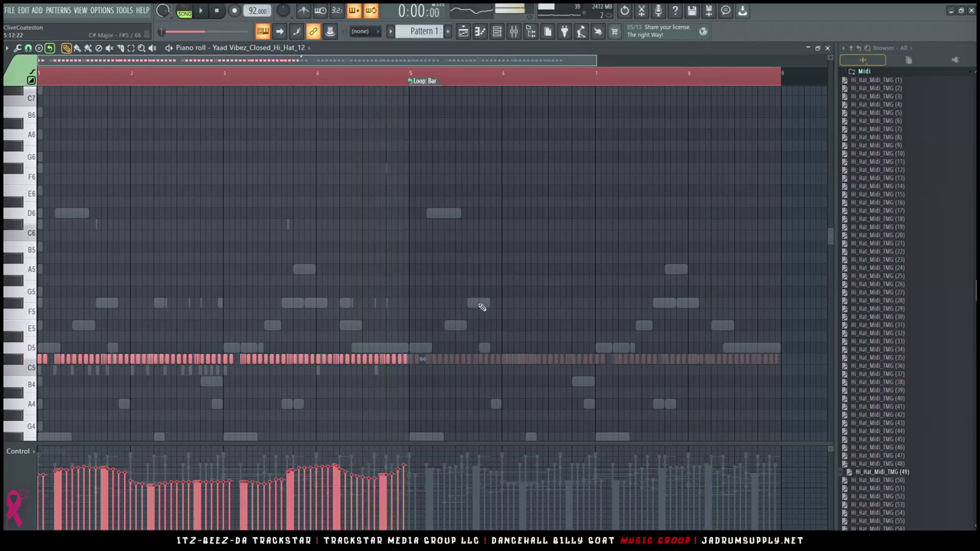
ctrl+click(481, 307)
Show the channel rack and lower the hi-hat channel's volume to 30%.
scroll(483, 304, down, 3)
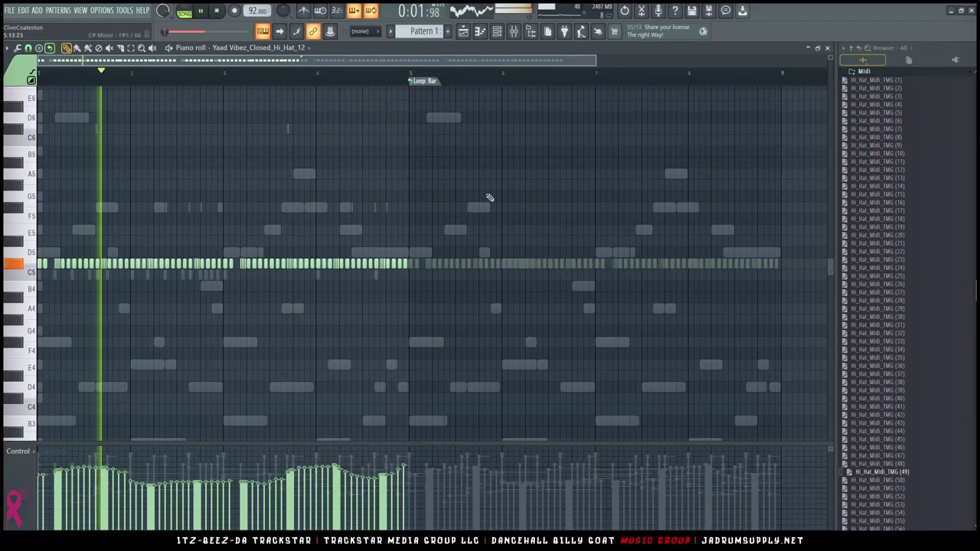
click(496, 29)
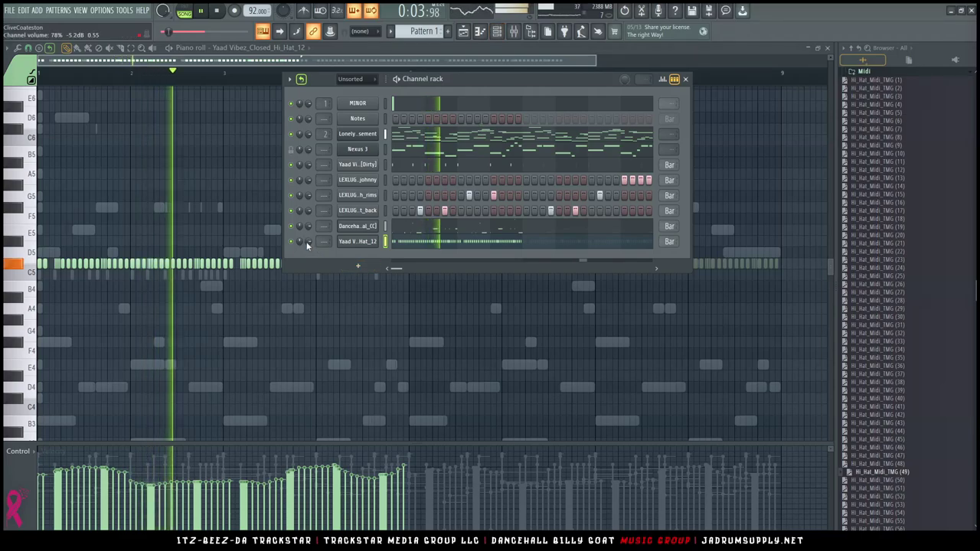
drag(308, 241, 309, 269)
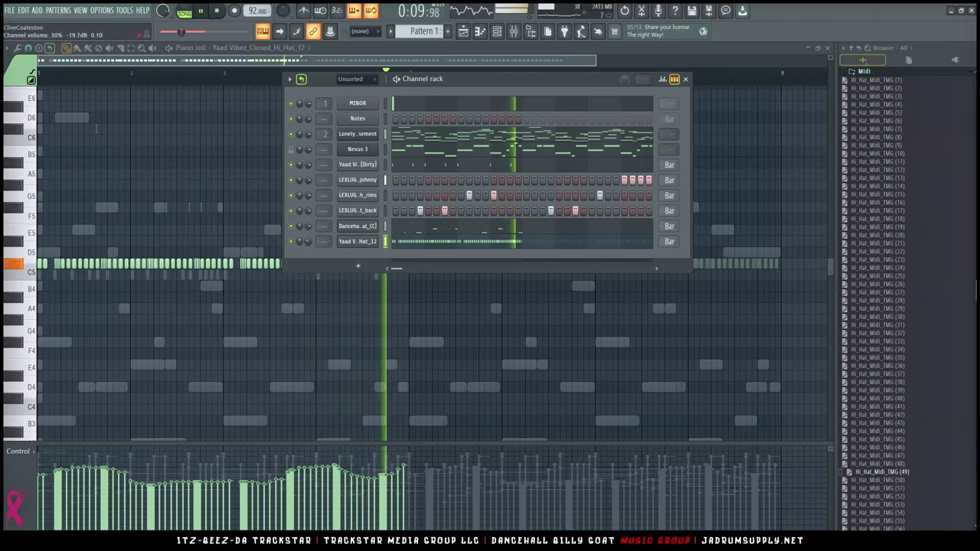
Expand 7. VOX, 91VOCALS, Avant Pop Vocals & Sounds and Vocals_One_Shots in the browser to list the Adlibs samples.
click(851, 49)
click(861, 214)
click(867, 223)
click(880, 251)
click(883, 306)
click(881, 219)
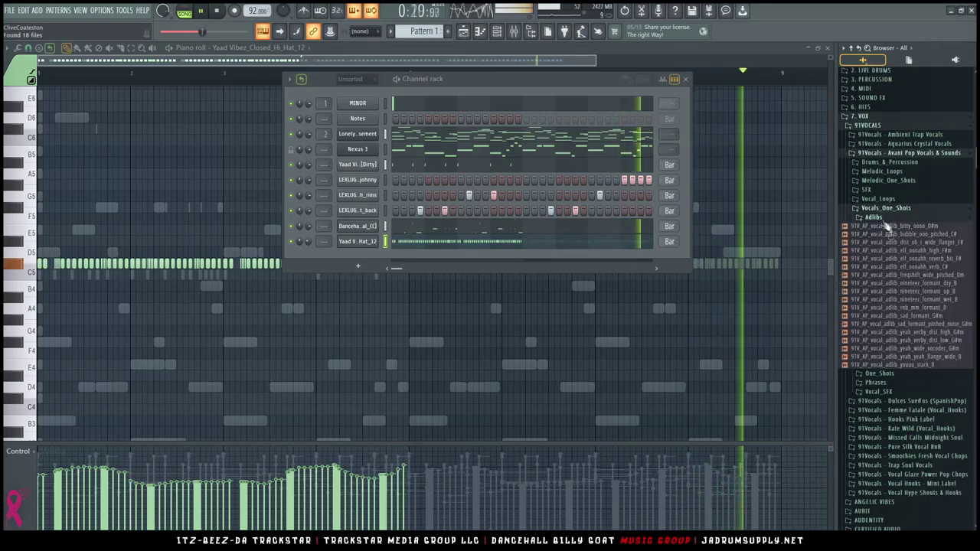
Audition the adlibs and place the bubble_ooo_pitched_C# sample on playlist Track 9 at step 9 of bar 1.
click(903, 236)
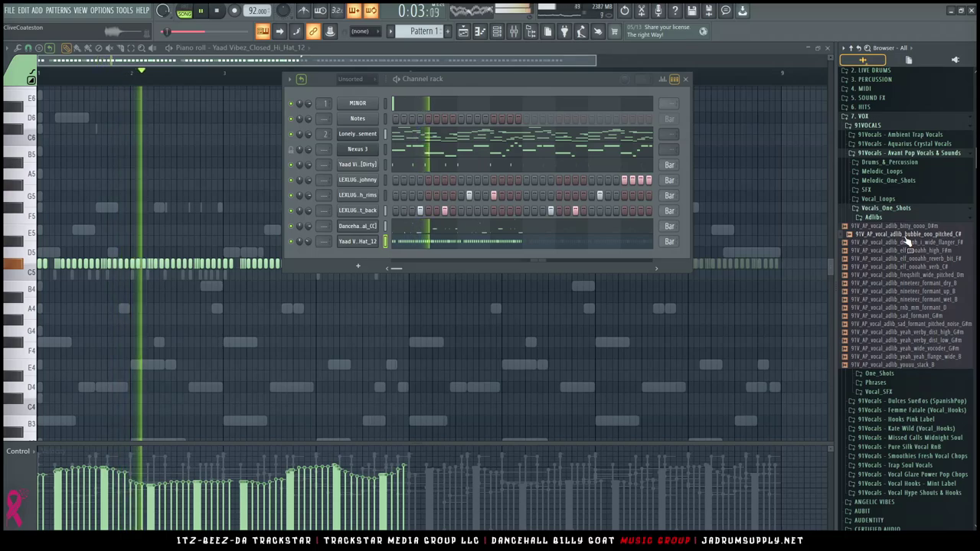
click(934, 349)
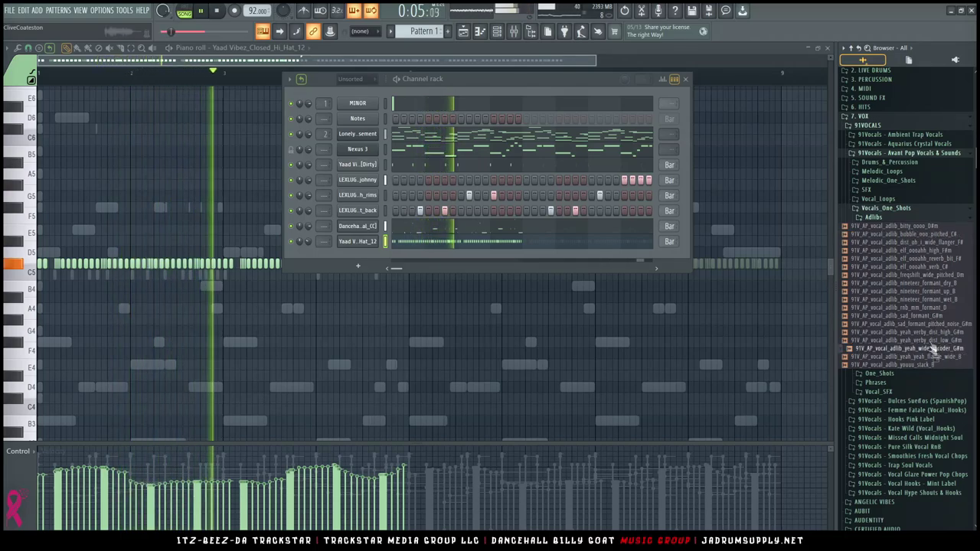
click(922, 234)
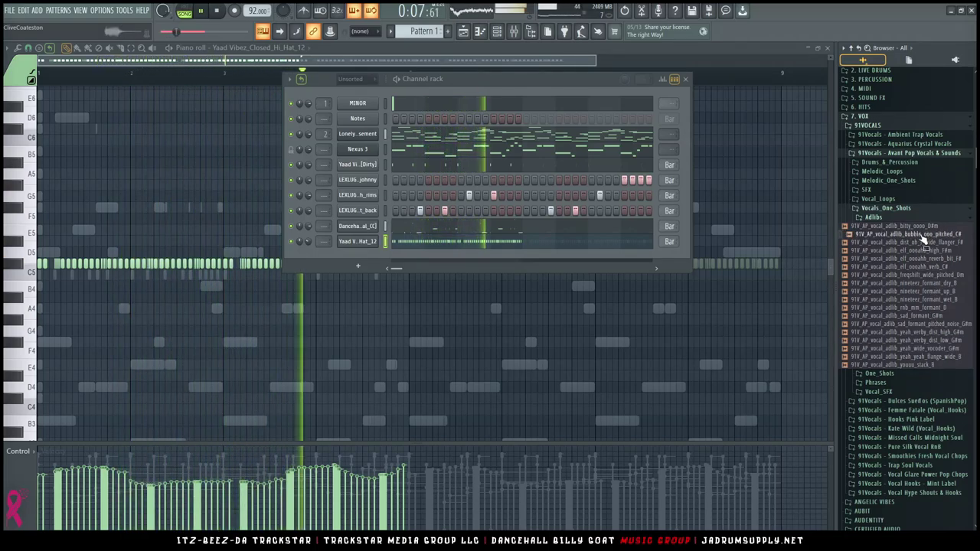
click(463, 31)
drag(887, 241, 453, 451)
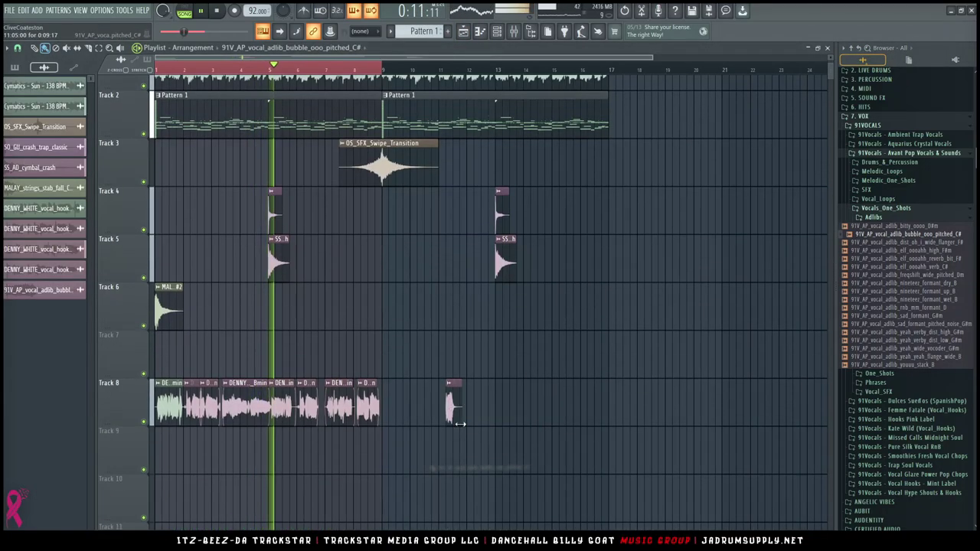
scroll(459, 329, down, 4)
drag(453, 259, 177, 323)
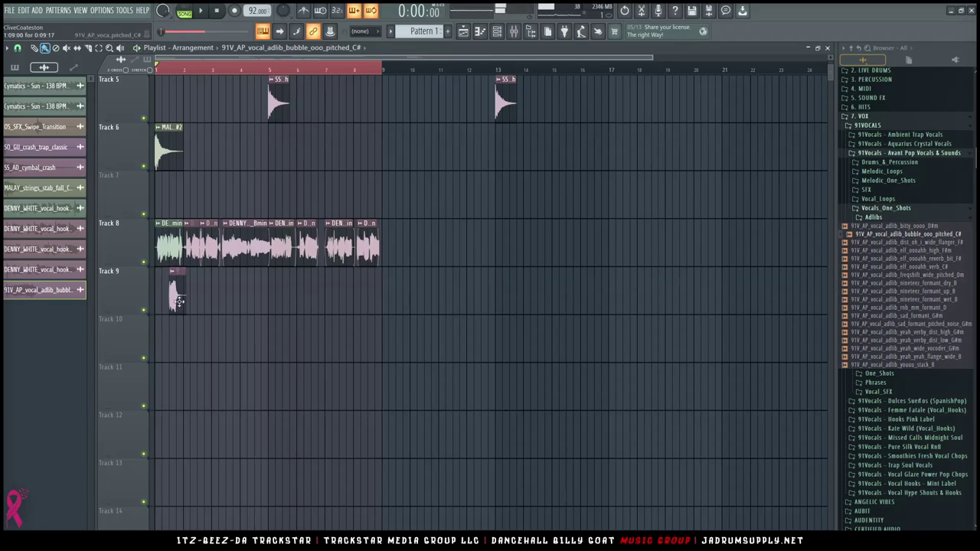
Move the bubble_ooo adlib clip on Track 9 to step 15 of bar 1 and check its timing in playback.
scroll(174, 92, up, 4)
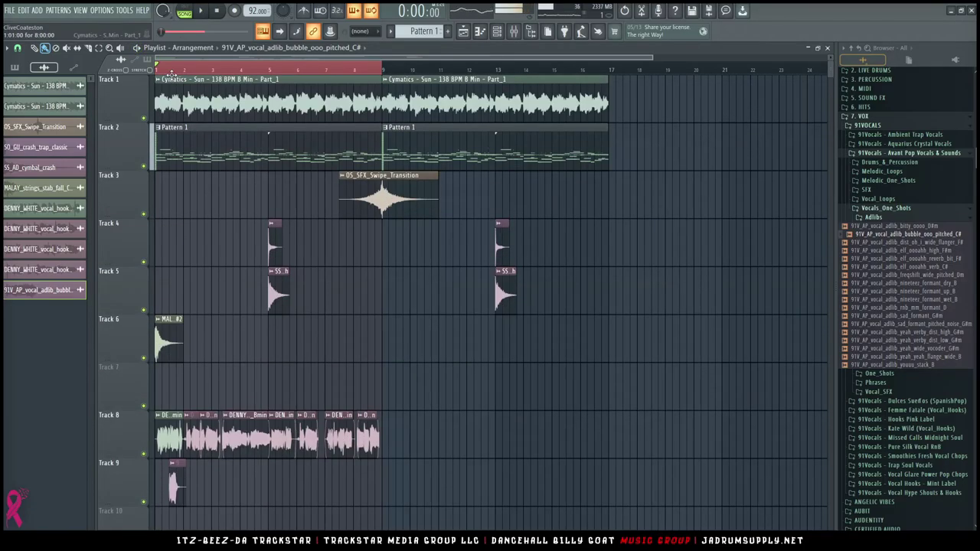
scroll(181, 68, up, 3)
scroll(181, 65, up, 1)
scroll(199, 230, down, 5)
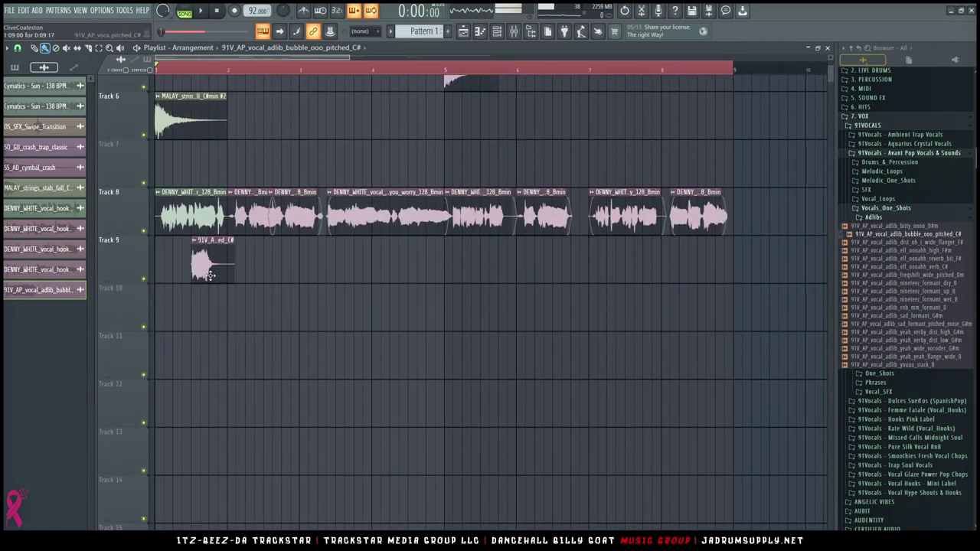
key(space)
drag(165, 247, 227, 256)
key(space)
key(space)
scroll(212, 256, up, 1)
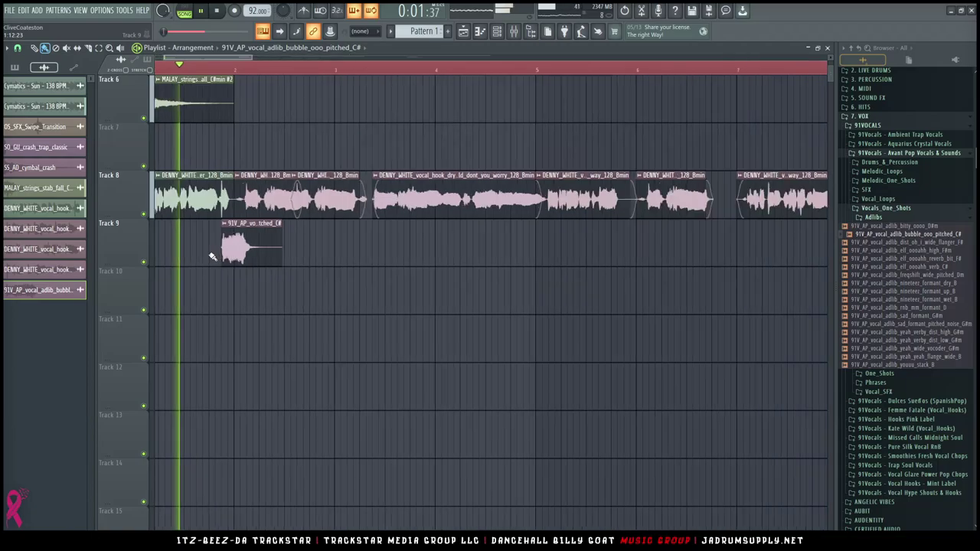
scroll(212, 256, up, 3)
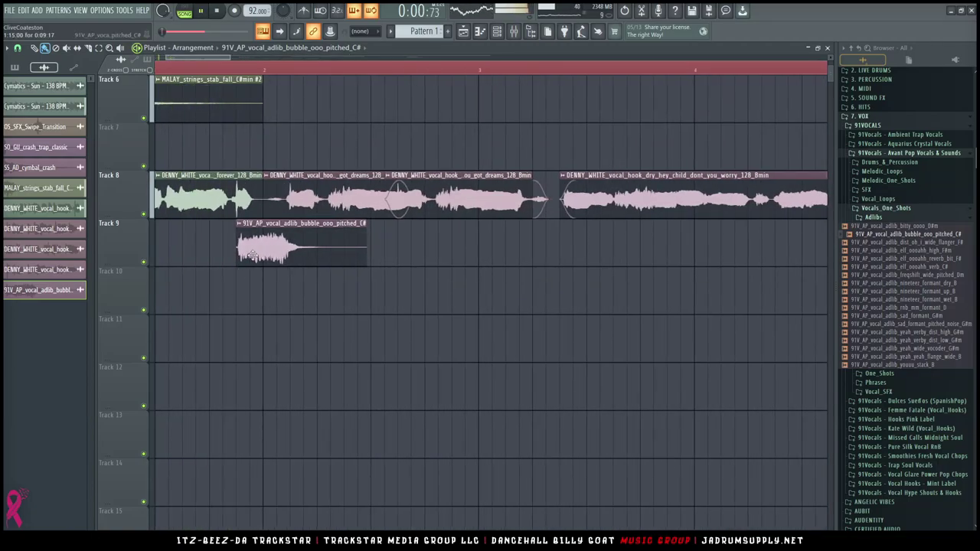
drag(247, 249, 261, 249)
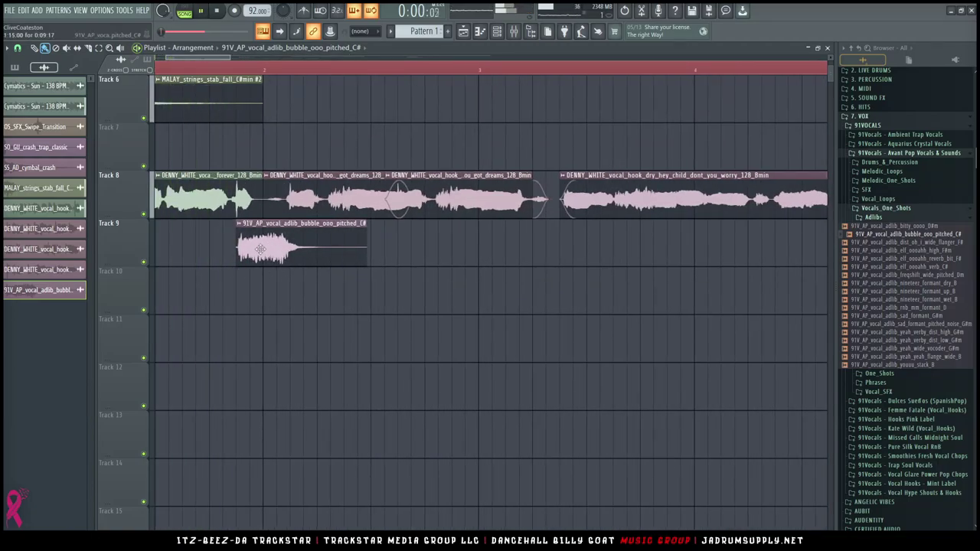
Set the bubble_ooo adlib clip's time-stretching mode to Auto, close its settings and replay the section.
double_click(321, 248)
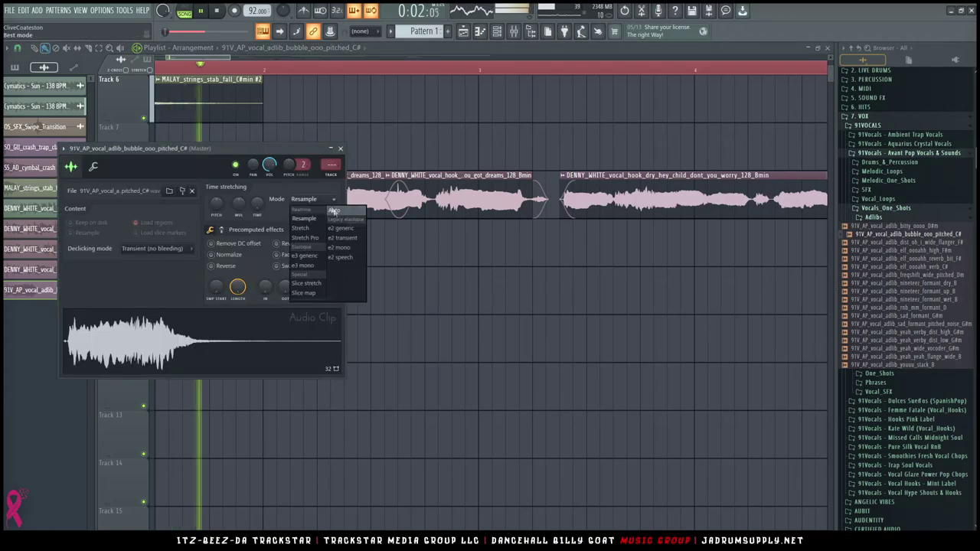
drag(261, 163, 630, 175)
key(space)
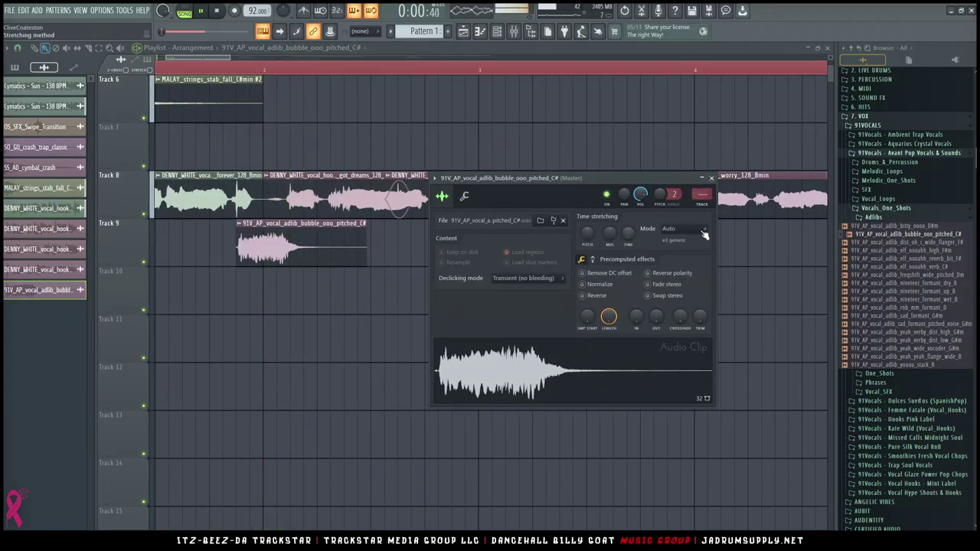
drag(628, 238, 628, 249)
key(Escape)
key(space)
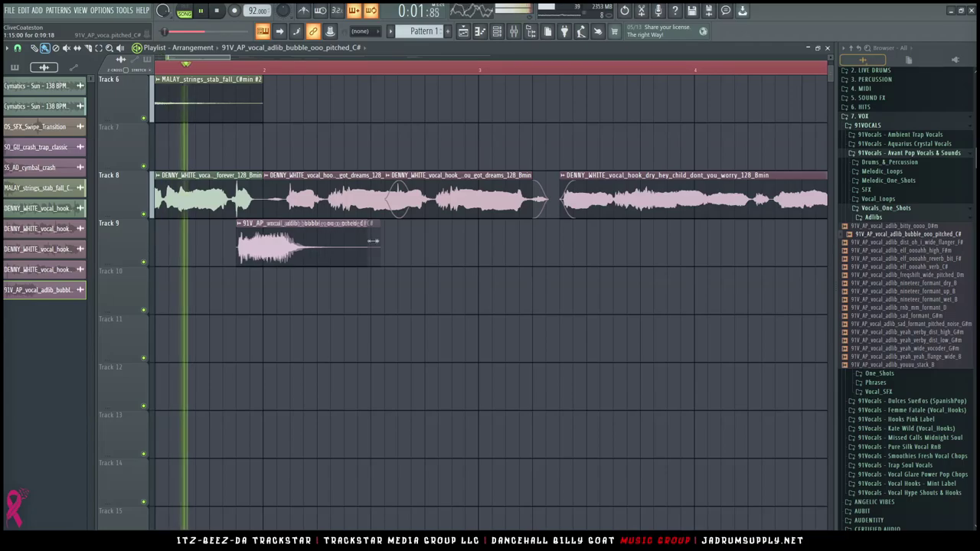
Stretch the adlib clip on Track 9 to about half a bar, check its channel settings and replay it.
drag(374, 237, 506, 251)
key(space)
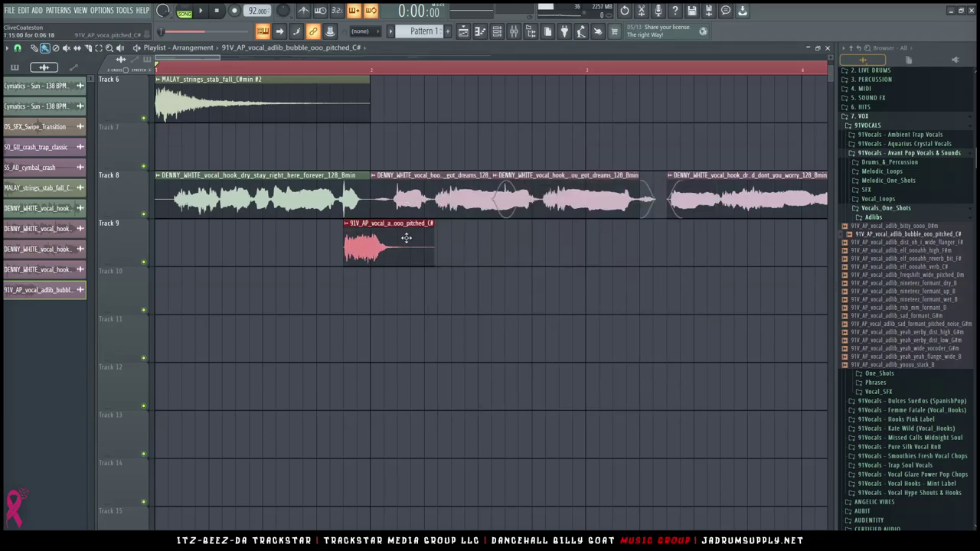
double_click(406, 238)
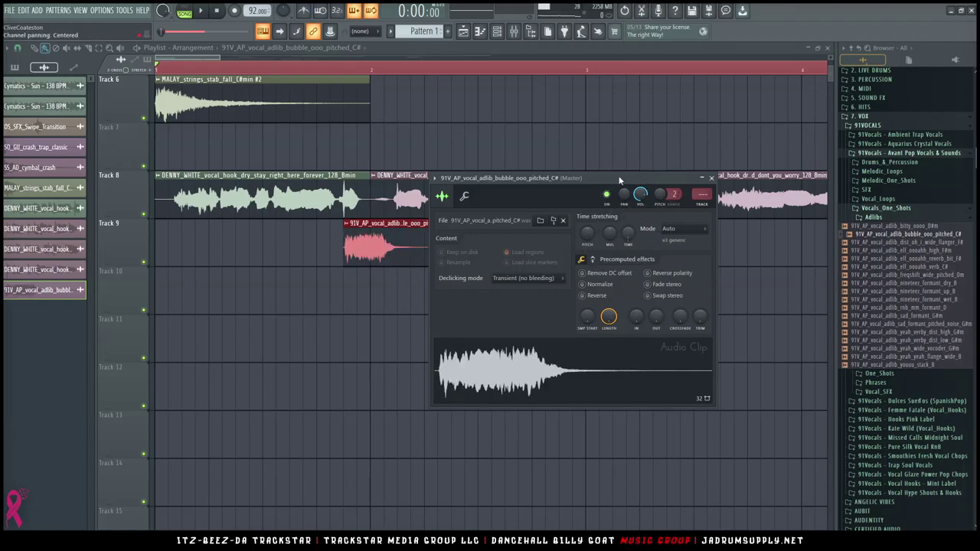
drag(620, 179, 739, 166)
click(468, 259)
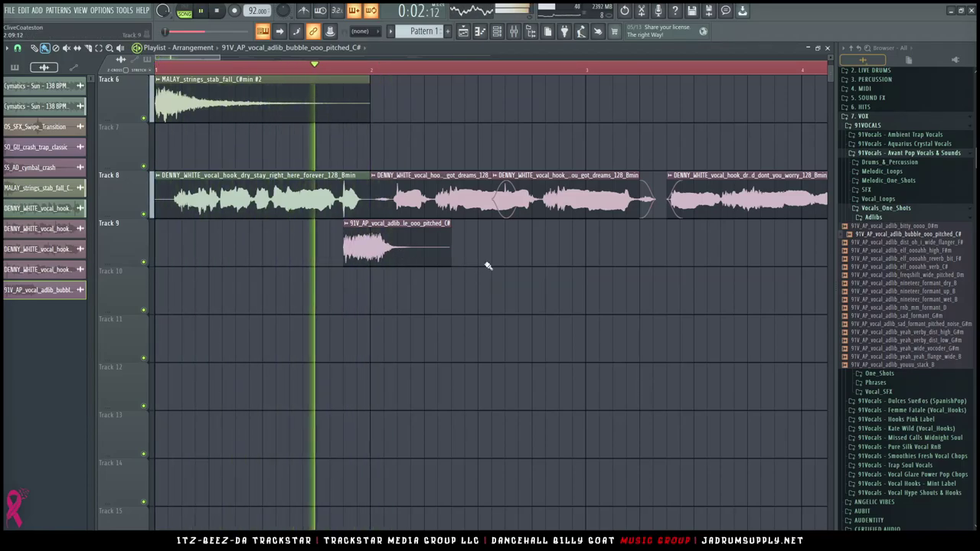
Slice the adlib clip at step 5 of bar 2, delete the tail piece and reopen the clip's channel settings.
drag(489, 269, 433, 261)
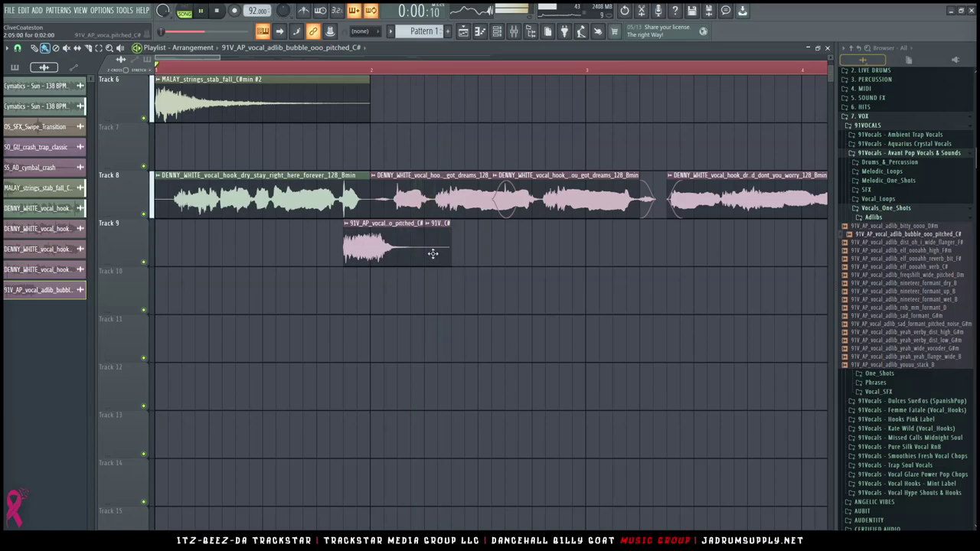
right_click(435, 252)
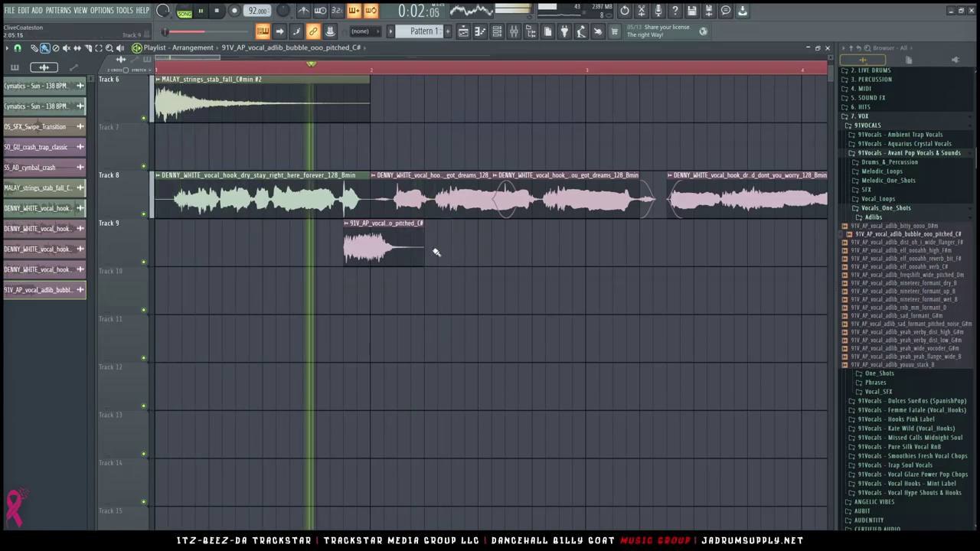
key(space)
double_click(404, 244)
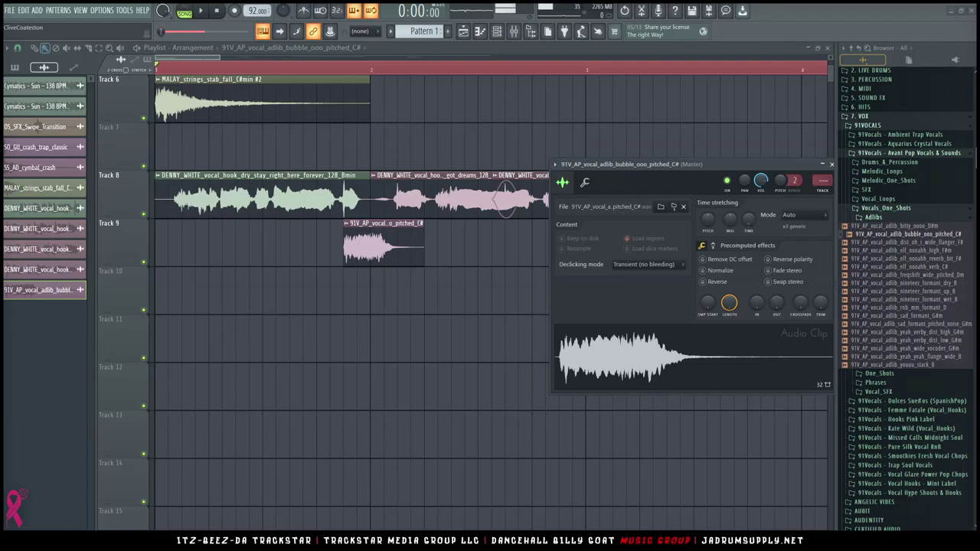
Look up the relative minor of C# in the scale chart, set the bubble_ooo adlib's pitch shift to -100 cents and replay it.
key(alt+Tab)
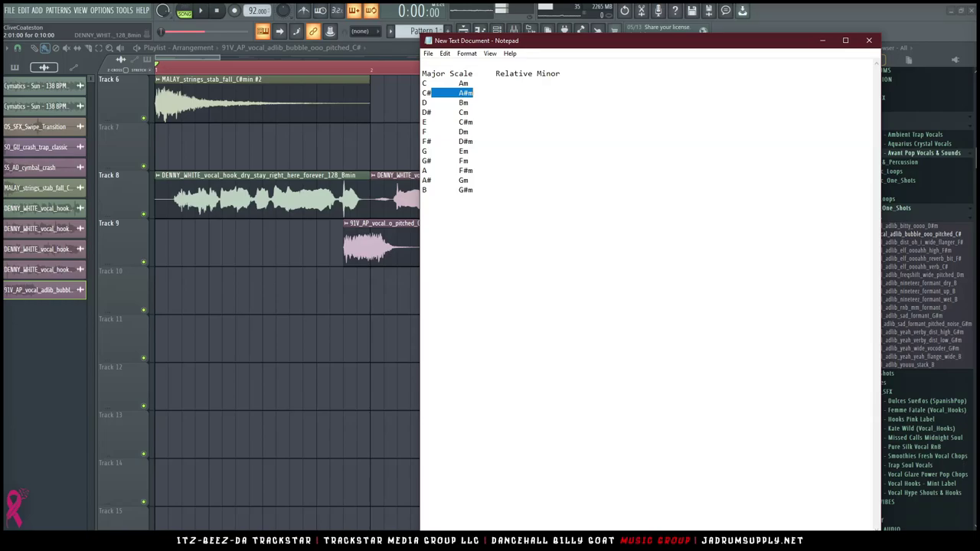
double_click(368, 237)
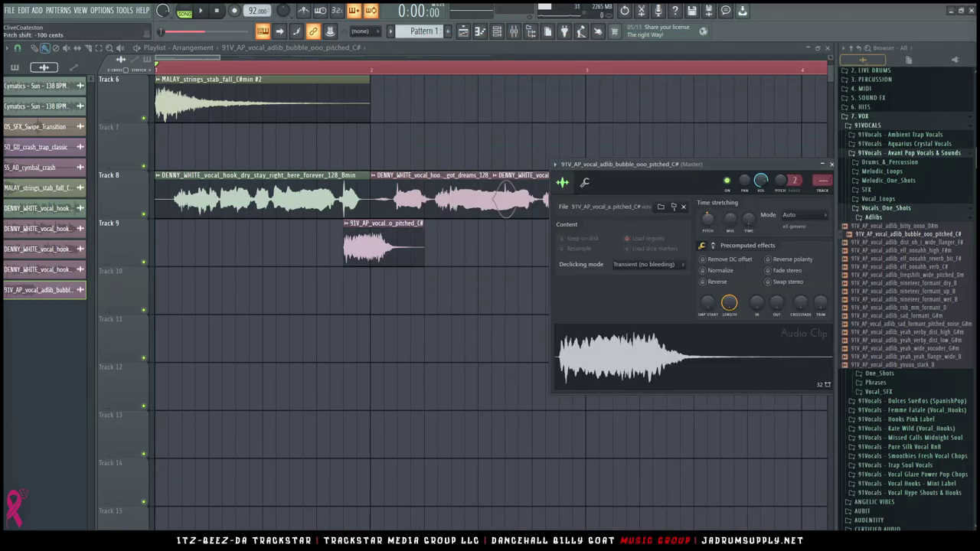
key(space)
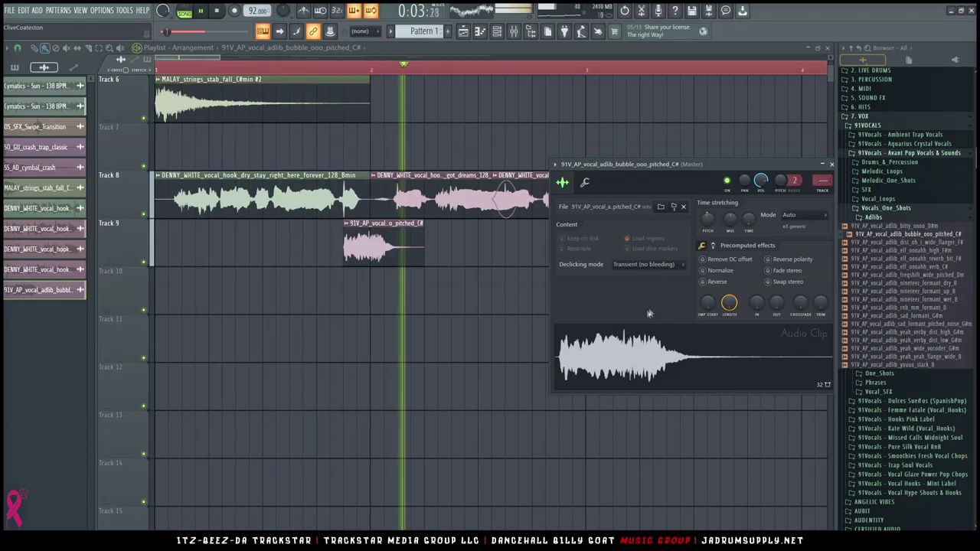
key(space)
Audition the adlib on its channel keyboard, replay the section and look up the relative minor of D in the scale chart.
click(584, 182)
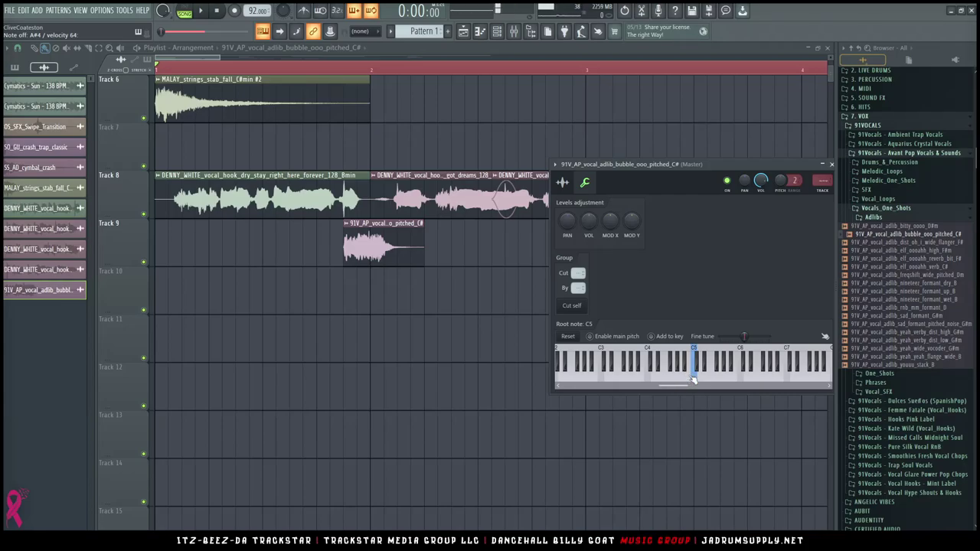
click(562, 182)
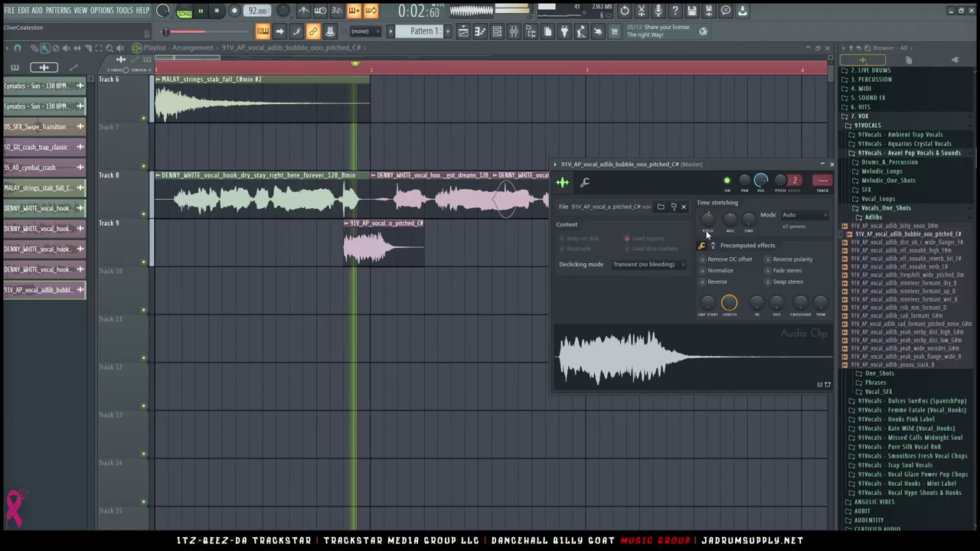
key(space)
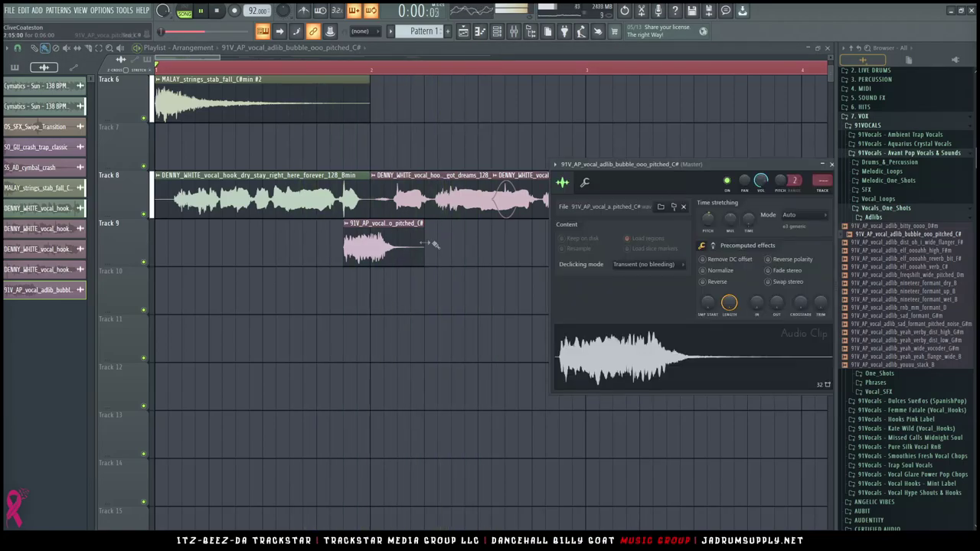
key(space)
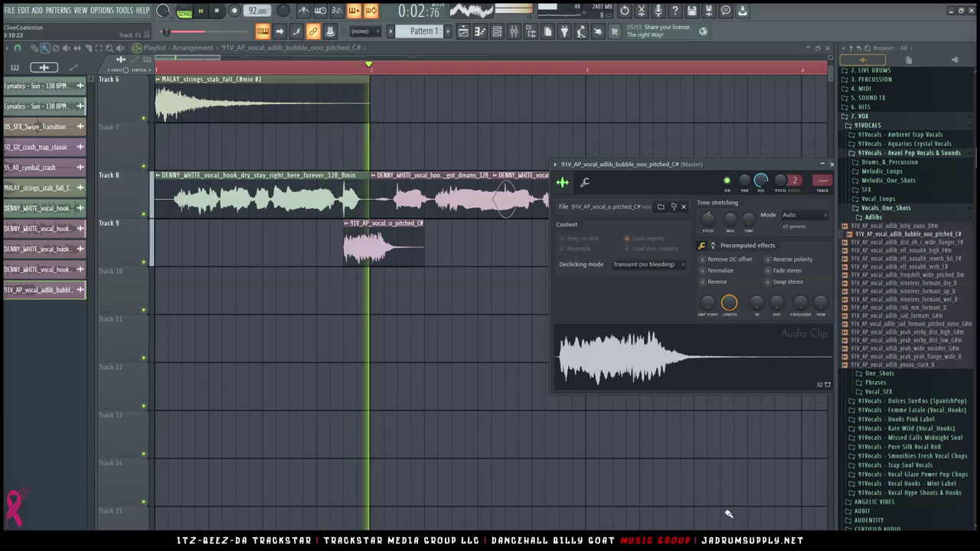
click(726, 542)
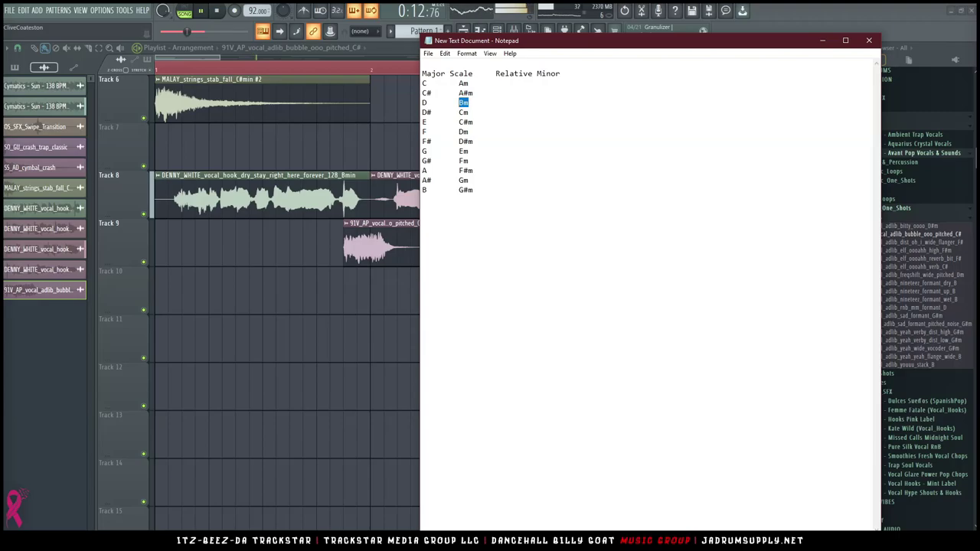
click(383, 249)
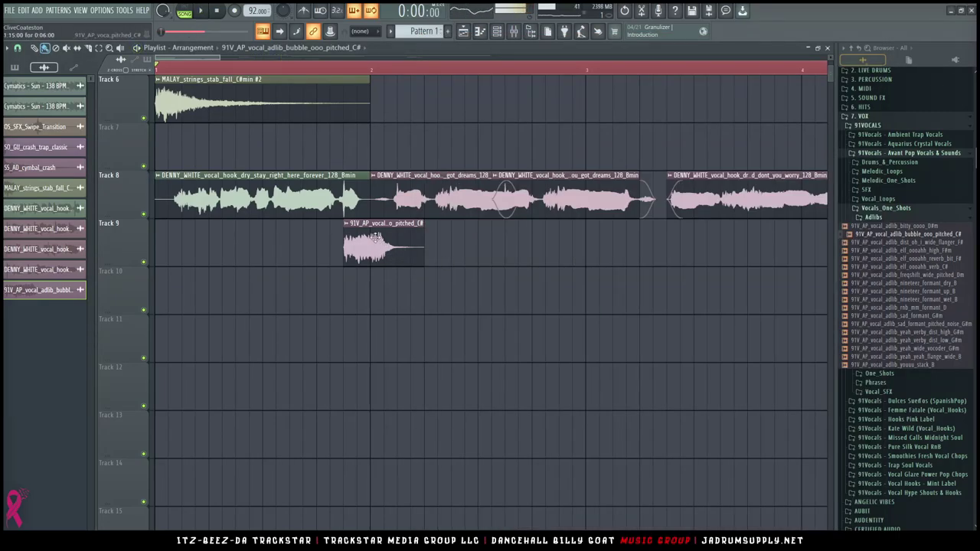
Route the bubble_ooo adlib to mixer track 5, load the TMG_Pitched_Vocal_Dance state on it and play the result.
click(515, 33)
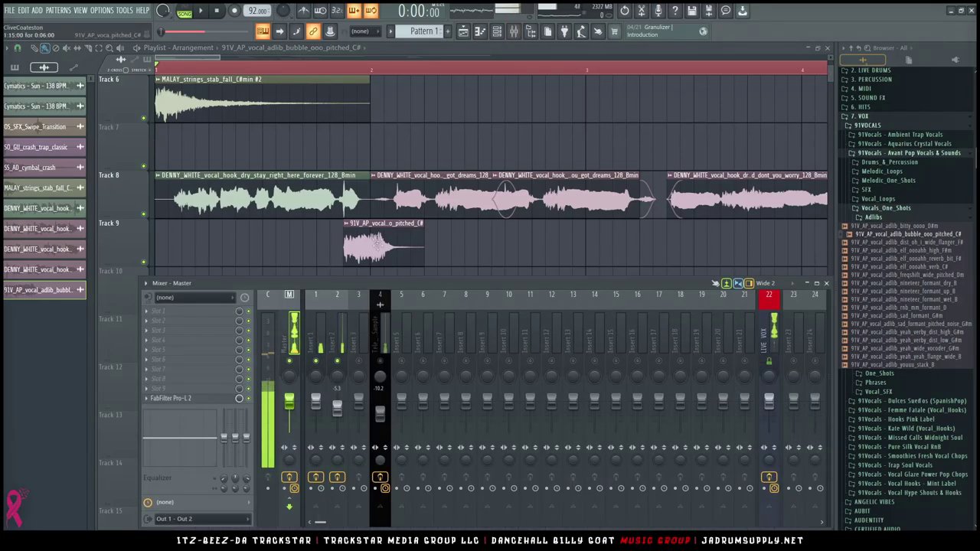
double_click(372, 232)
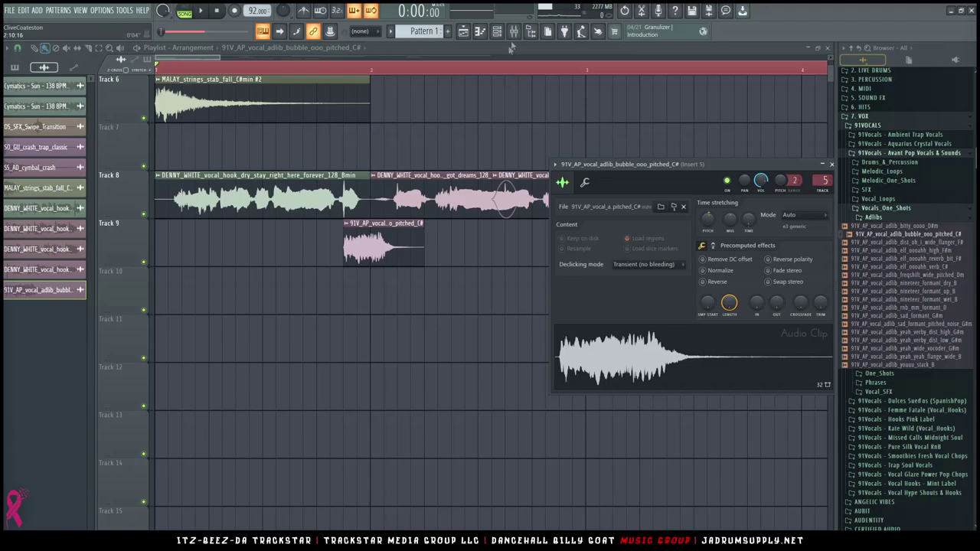
click(514, 32)
right_click(402, 332)
mouse_move(460, 287)
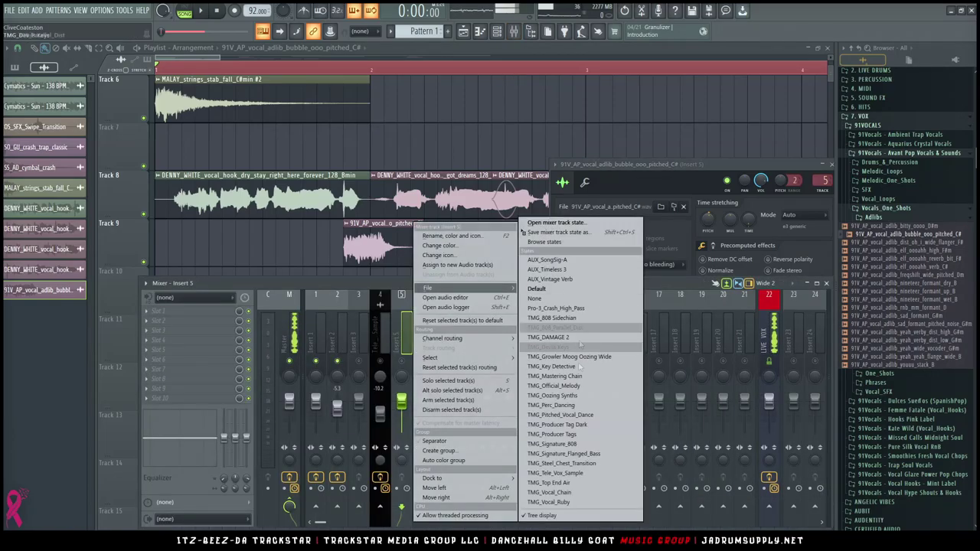
click(587, 415)
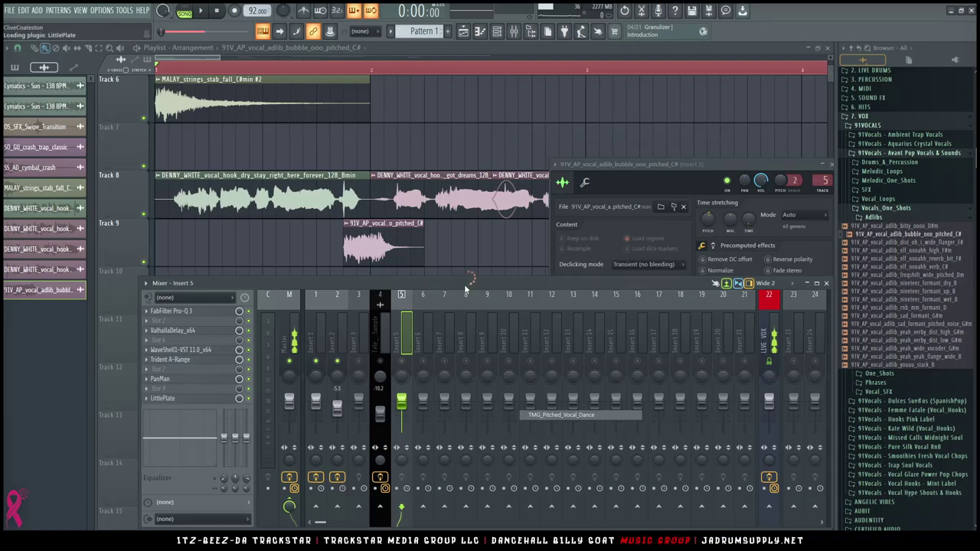
key(space)
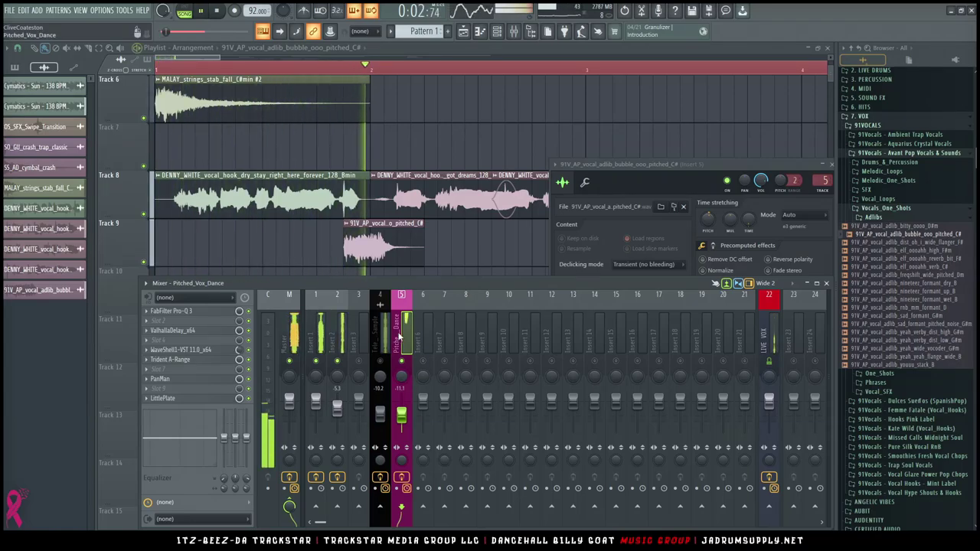
key(space)
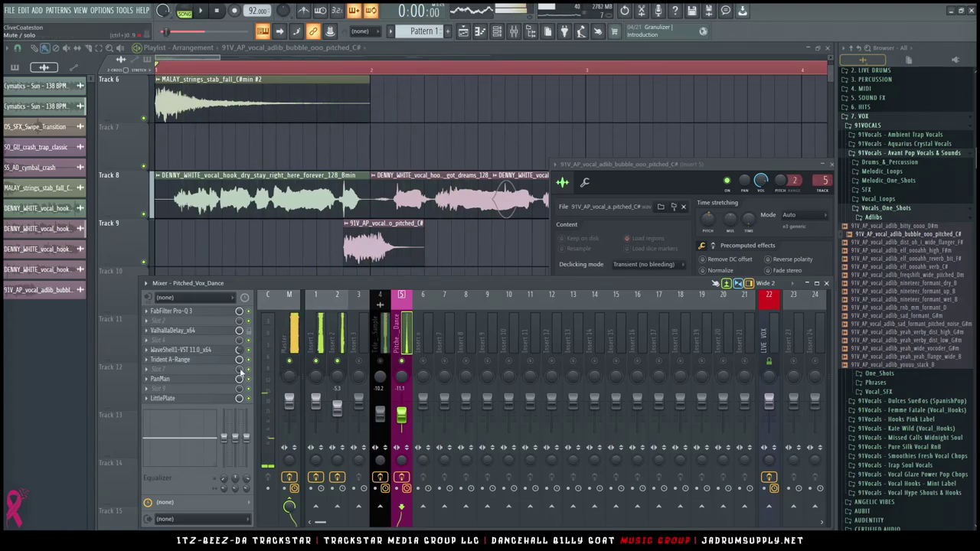
Lengthen the decay and reduce the mix of the adlib's LittlePlate reverb, and lower mixer track 5 to -13.8 dB.
click(165, 398)
drag(552, 321, 552, 309)
drag(476, 337, 476, 334)
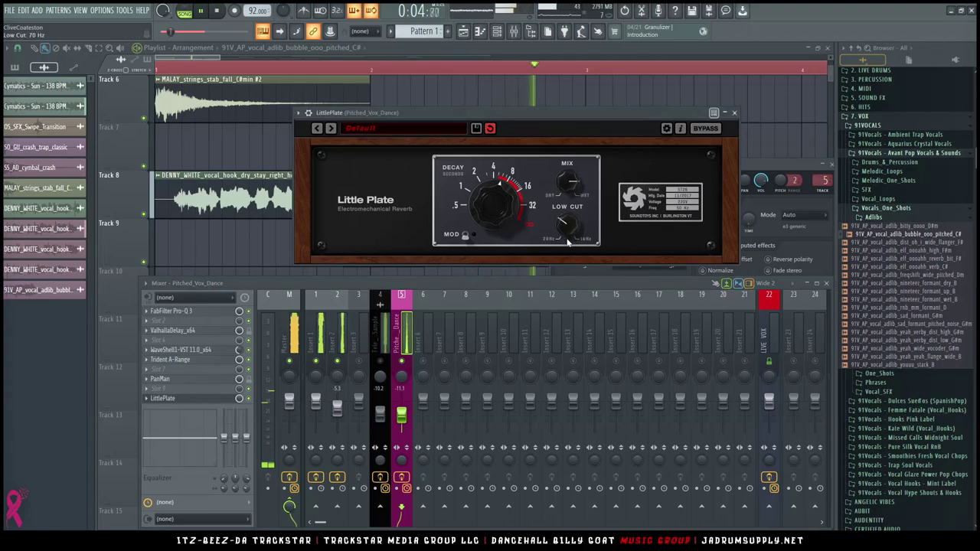
drag(498, 202, 503, 197)
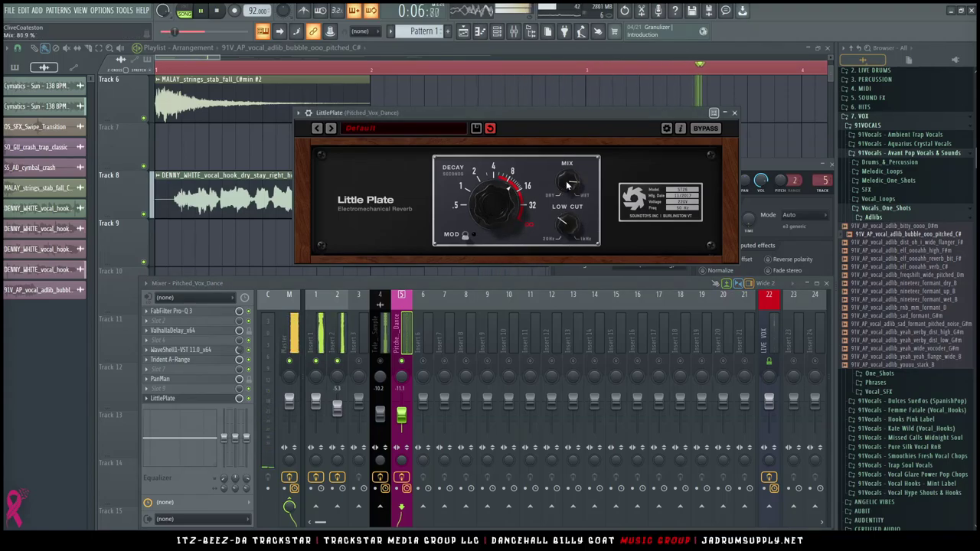
drag(567, 184, 569, 190)
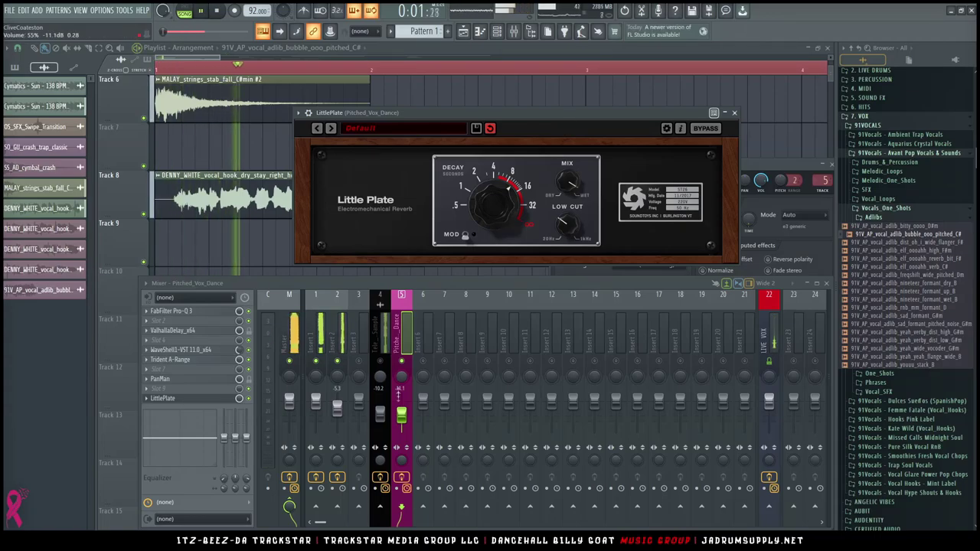
drag(401, 414, 404, 420)
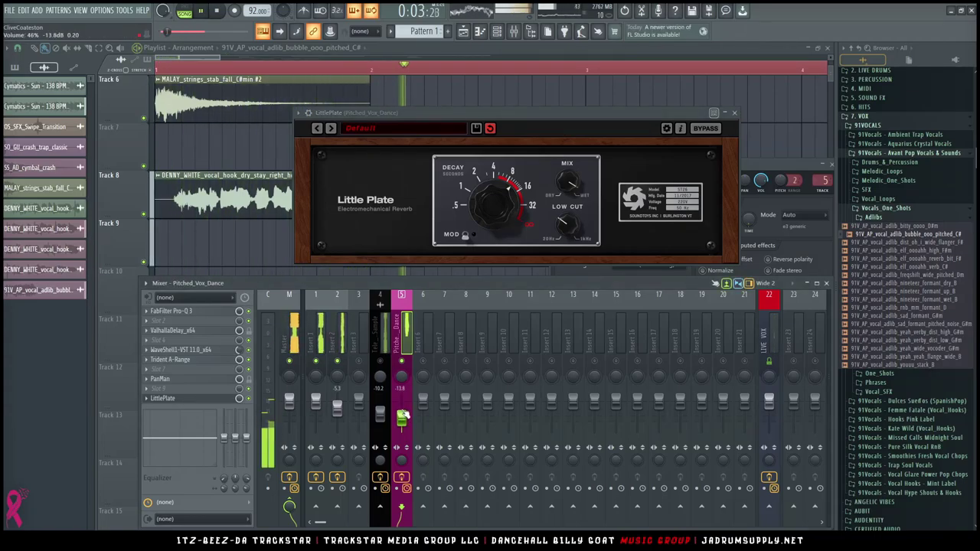
key(space)
right_click(258, 253)
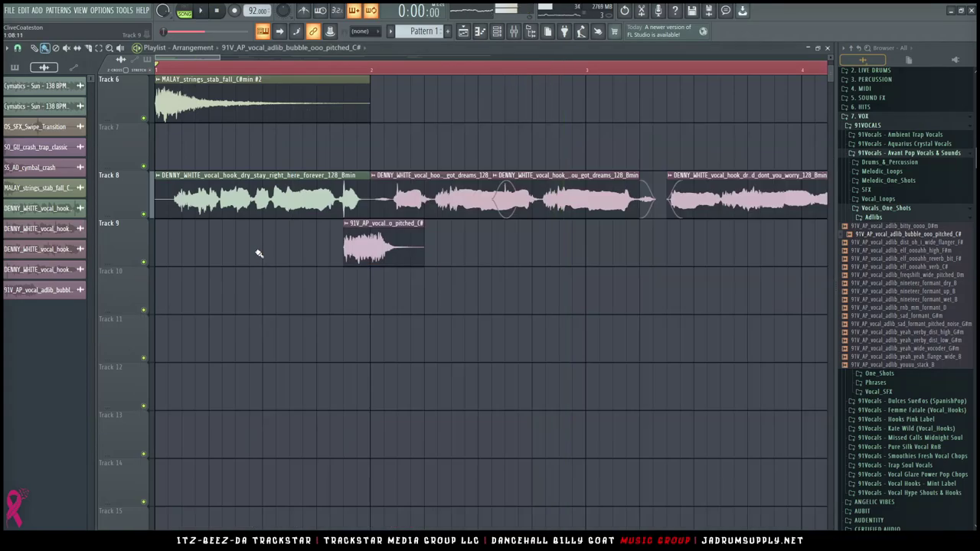
Set the bubble_ooo adlib clip's pitch shift to -1000 cents and listen to it in playback.
key(space)
double_click(369, 243)
key(space)
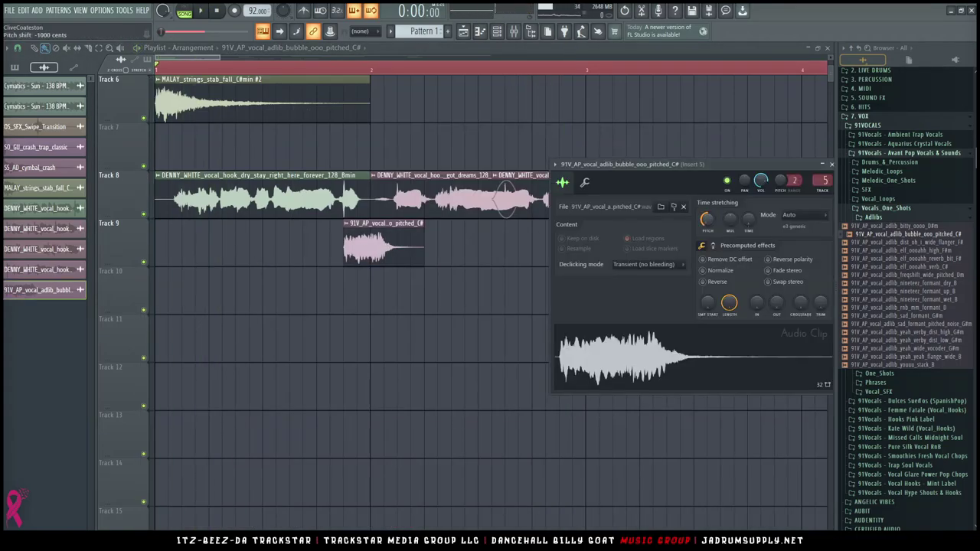
key(space)
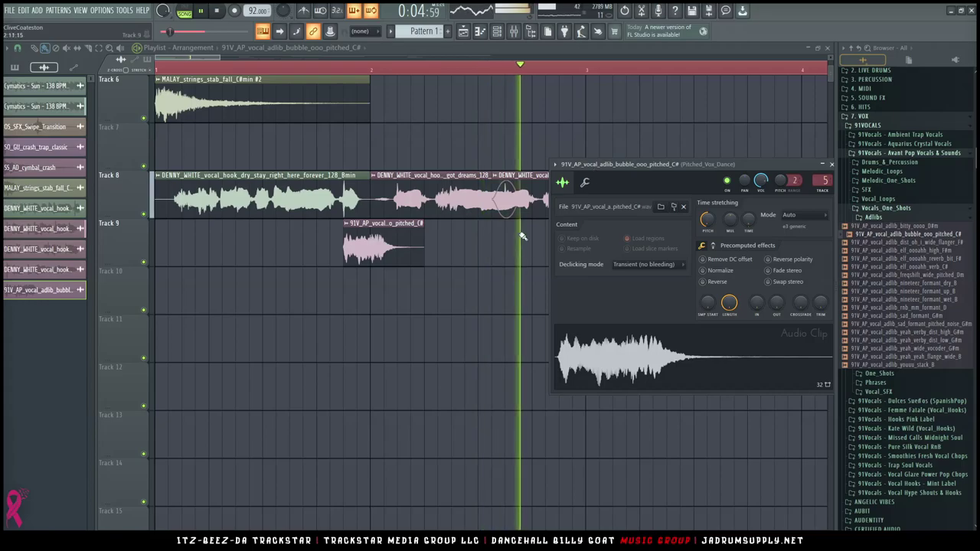
click(459, 275)
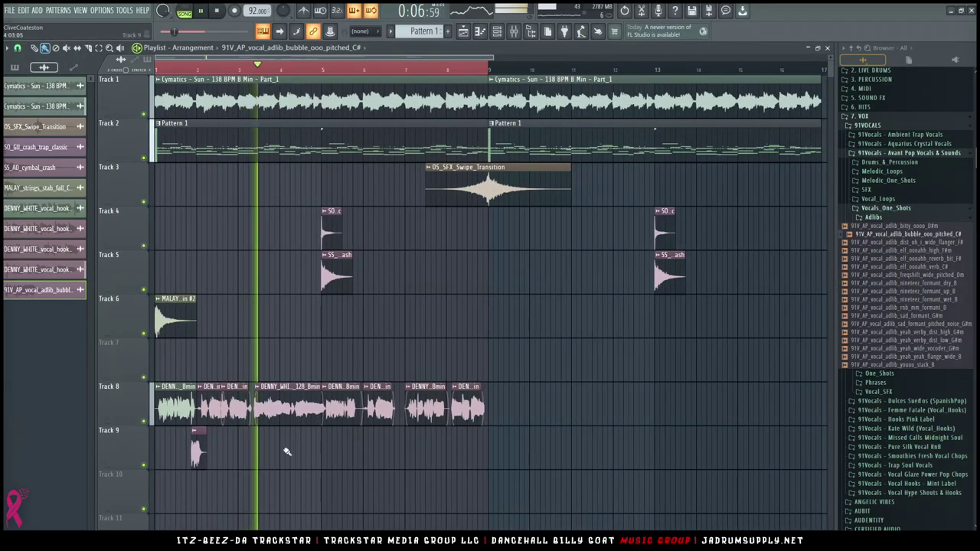
Copy the adlib clip along Track 9 to the ends of bars 3, 5 and 7.
mouse_move(301, 455)
mouse_down()
mouse_move(188, 450)
mouse_move(372, 453)
mouse_move(363, 453)
mouse_up()
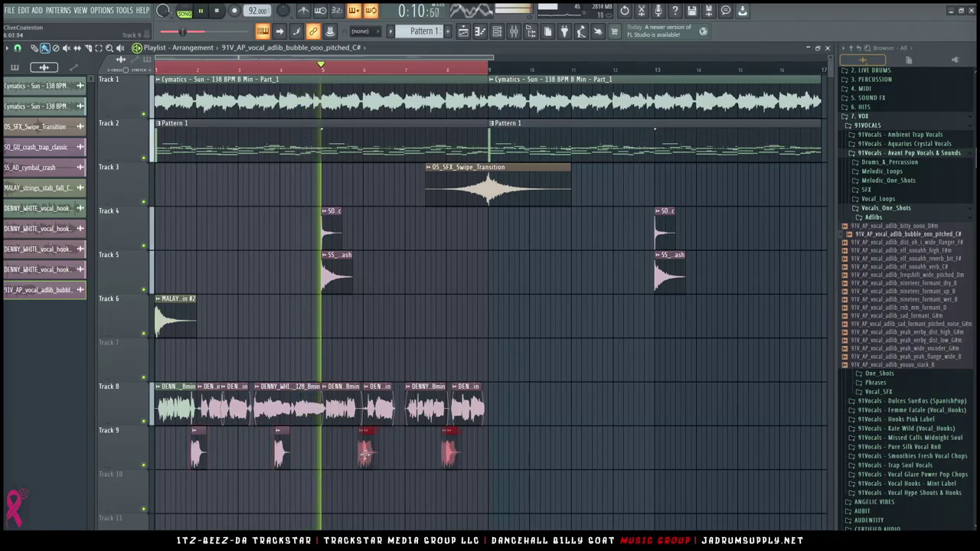
ctrl+click(329, 462)
scroll(325, 456, down, 2)
scroll(324, 448, up, 2)
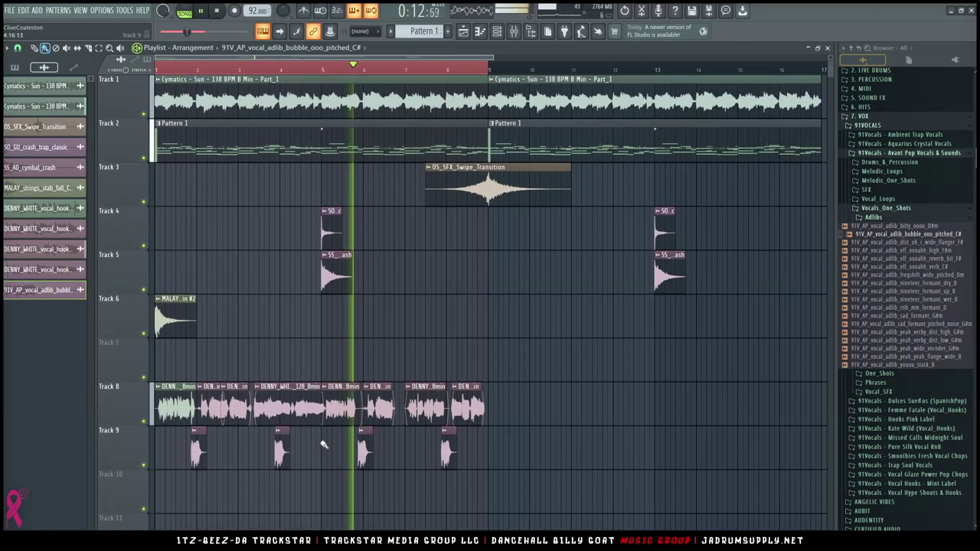
Duplicate the Track 8 vocal hooks and Track 9 adlibs into bars 9 to 16 and clear the playlist's time selection.
drag(587, 465, 165, 401)
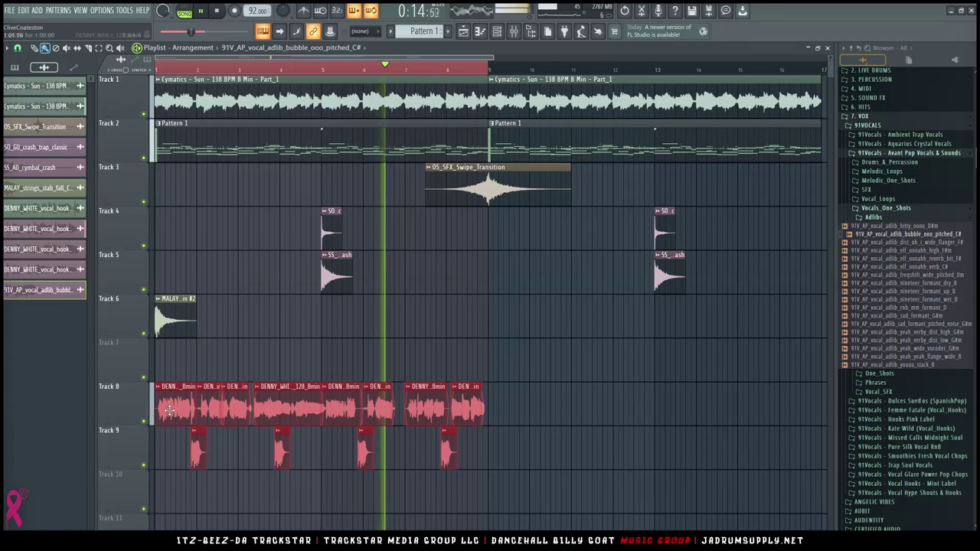
key(ctrl+b)
drag(510, 405, 500, 405)
ctrl+click(492, 339)
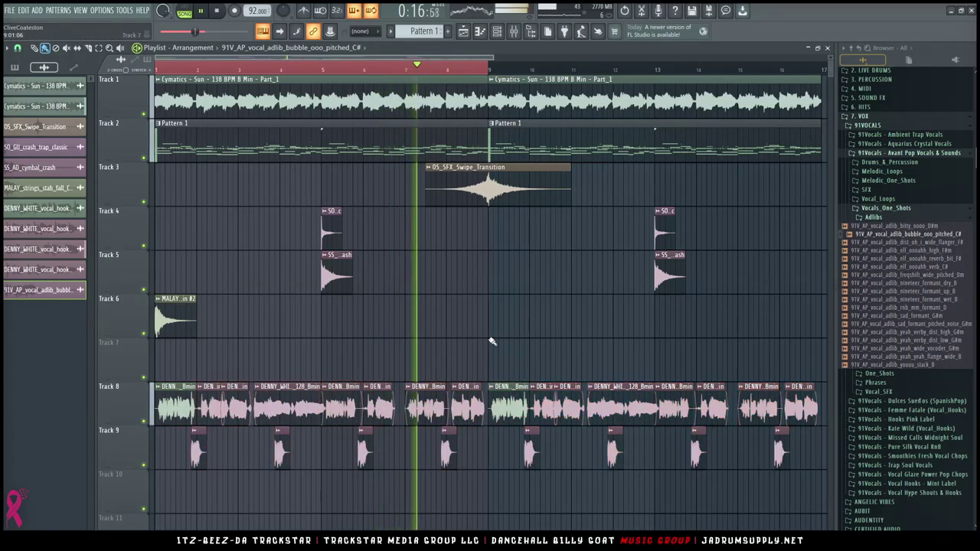
ctrl+right_click(492, 339)
ctrl+right_click(478, 287)
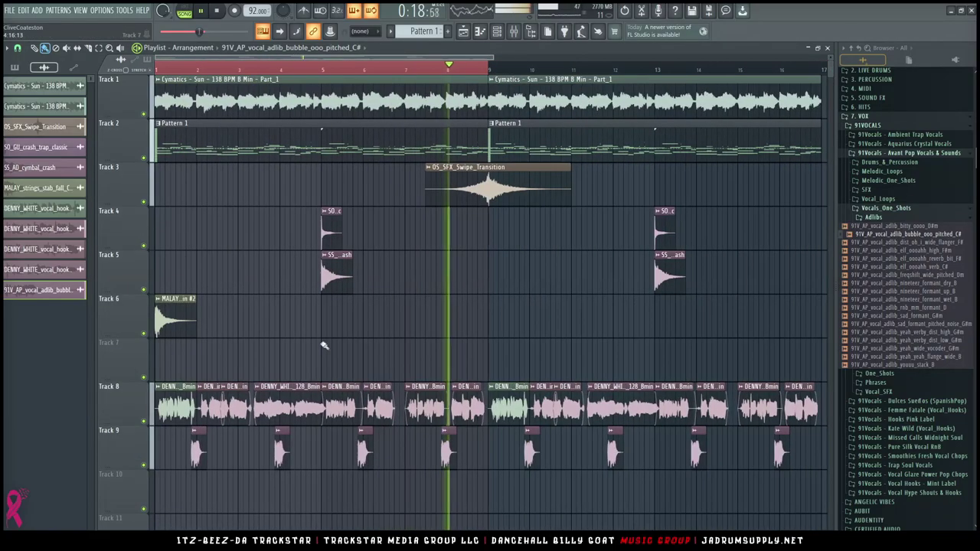
scroll(470, 293, down, 1)
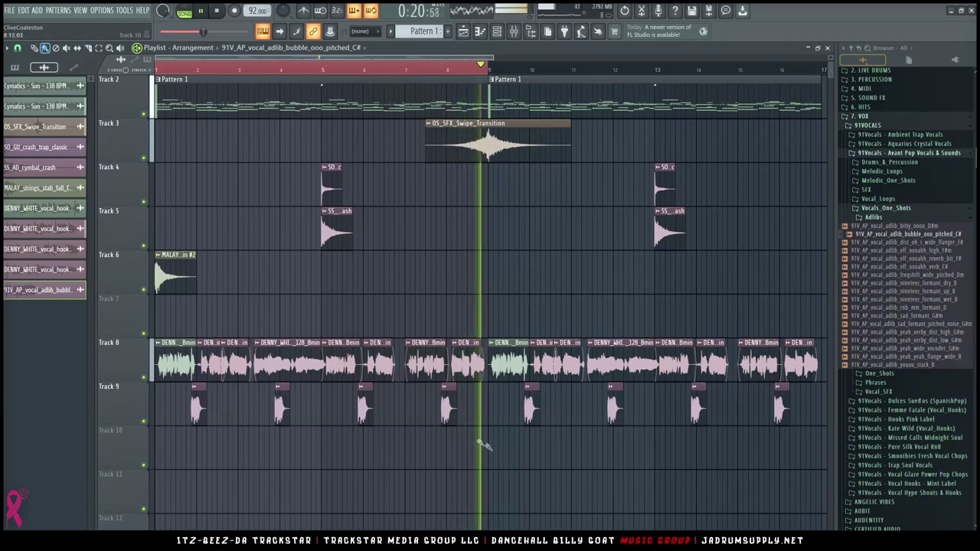
key(ctrl+d)
key(space)
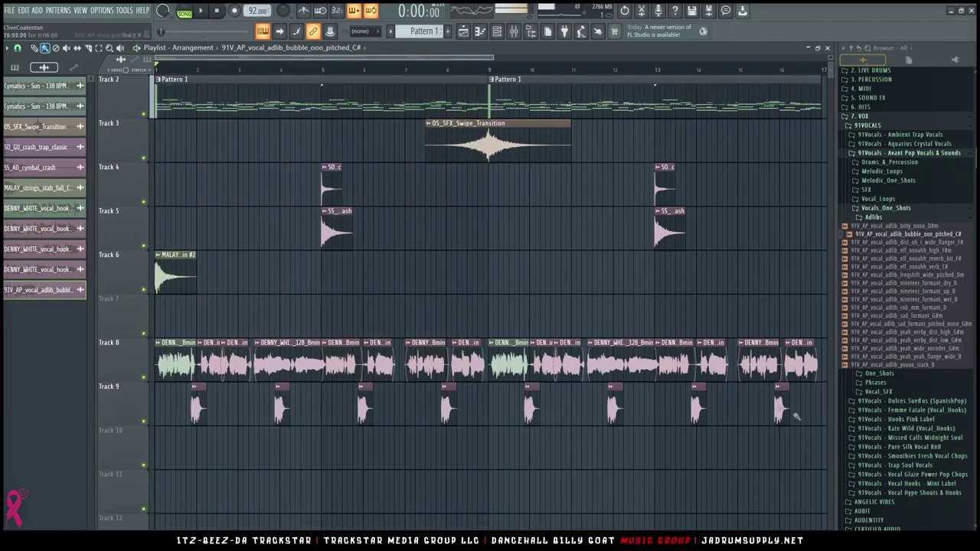
Make the last adlib clip on Track 9, in bar 15, unique and set its pitch shift to +100 cents.
double_click(783, 408)
key(Escape)
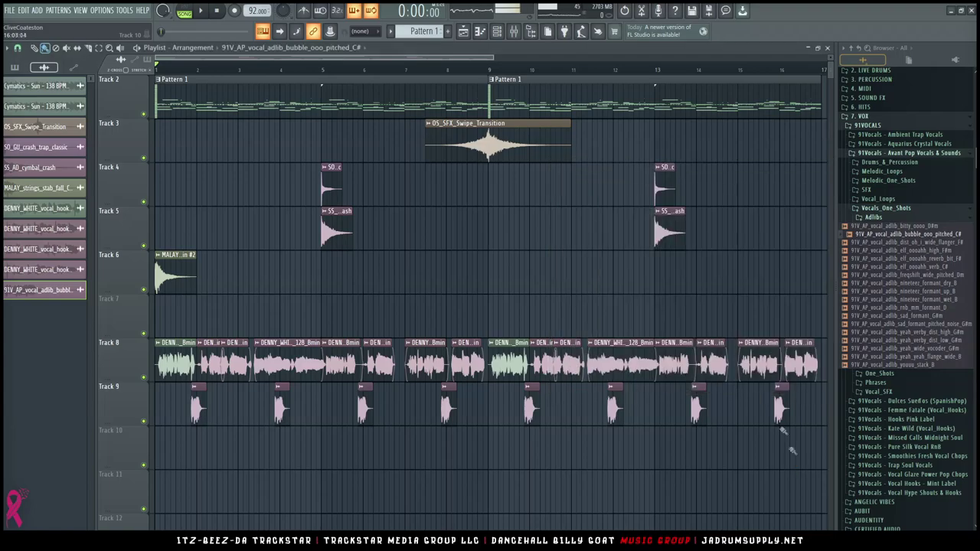
right_click(780, 393)
click(788, 458)
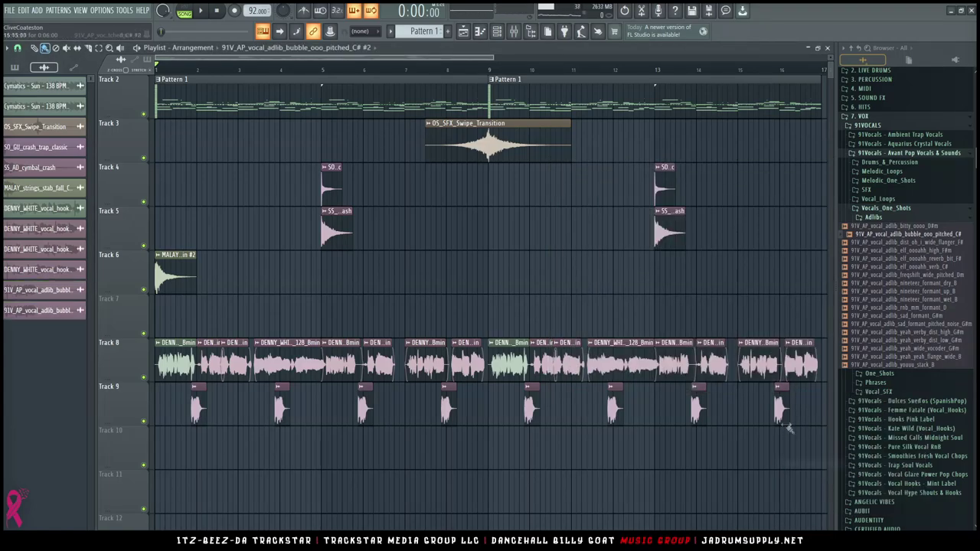
double_click(782, 414)
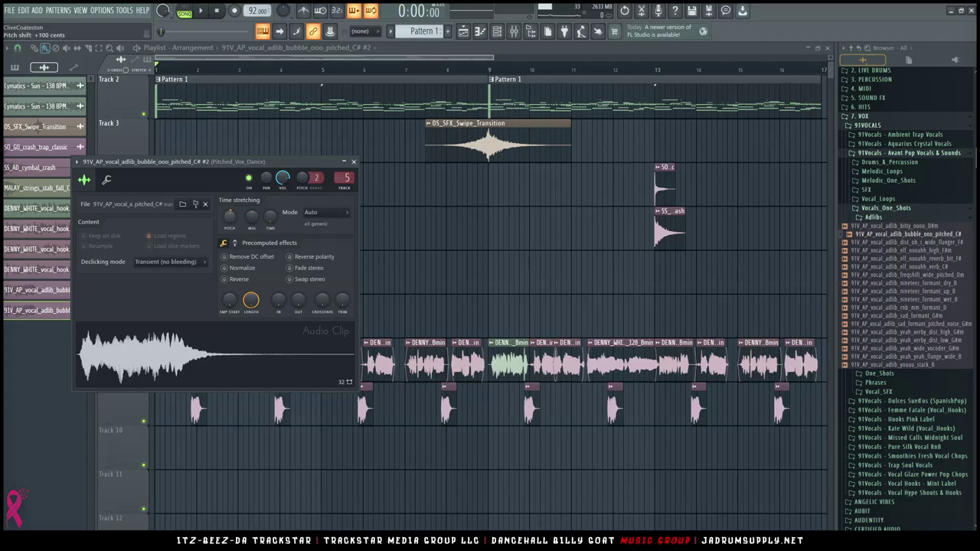
Move the last adlib clip in bar 15 one track below the others, shift all adlibs down to Tracks 12 and 13, and start playback.
click(780, 422)
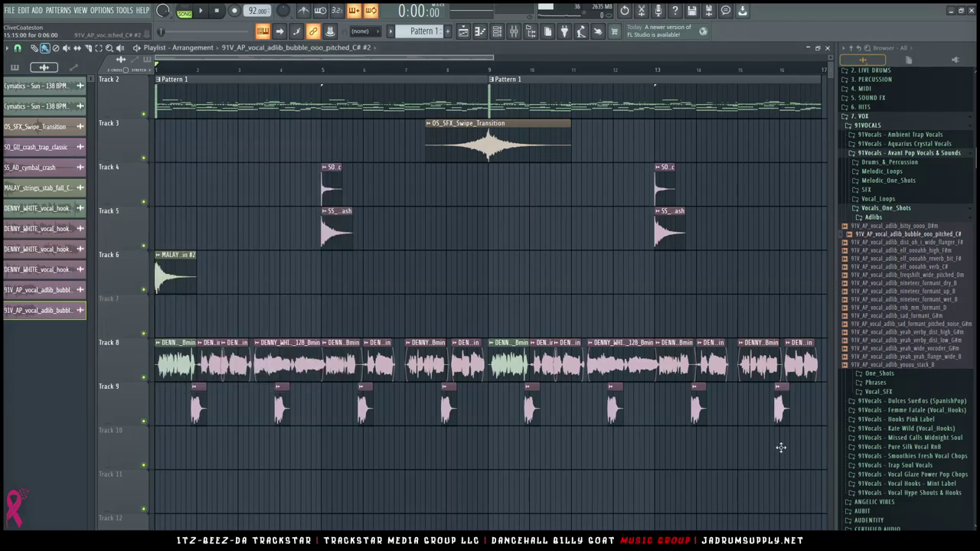
drag(807, 457, 174, 412)
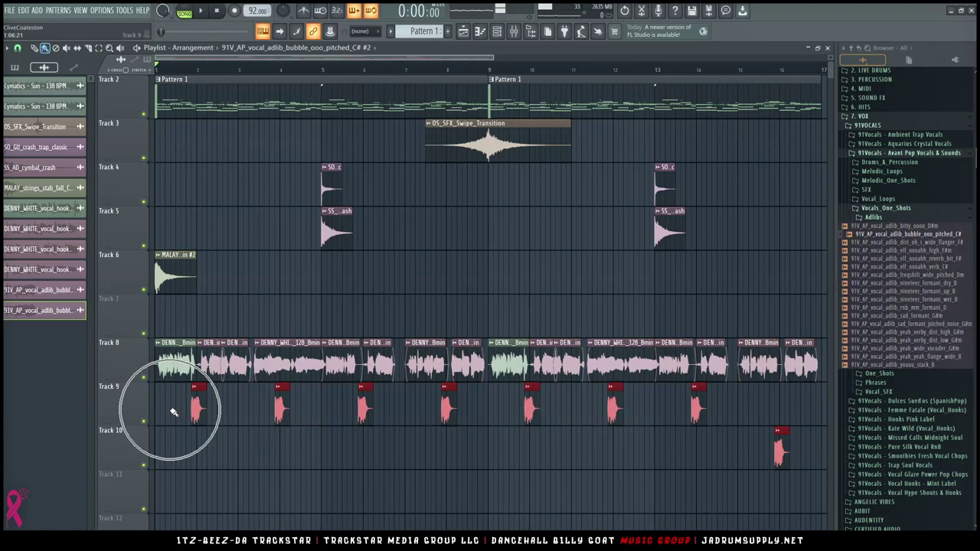
key(shift+Down)
key(space)
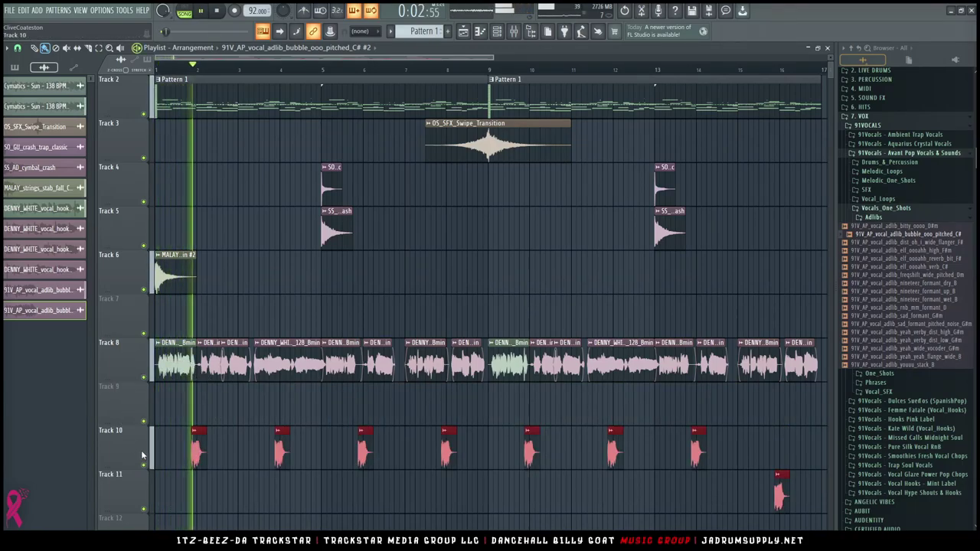
key(shift+Down)
key(shift+Down)
key(shift+4)
key(F6)
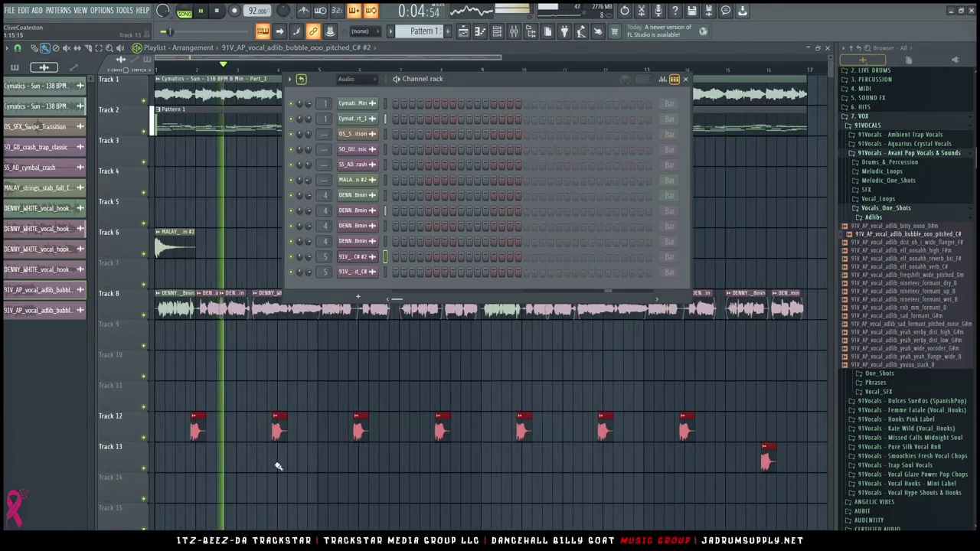
click(306, 374)
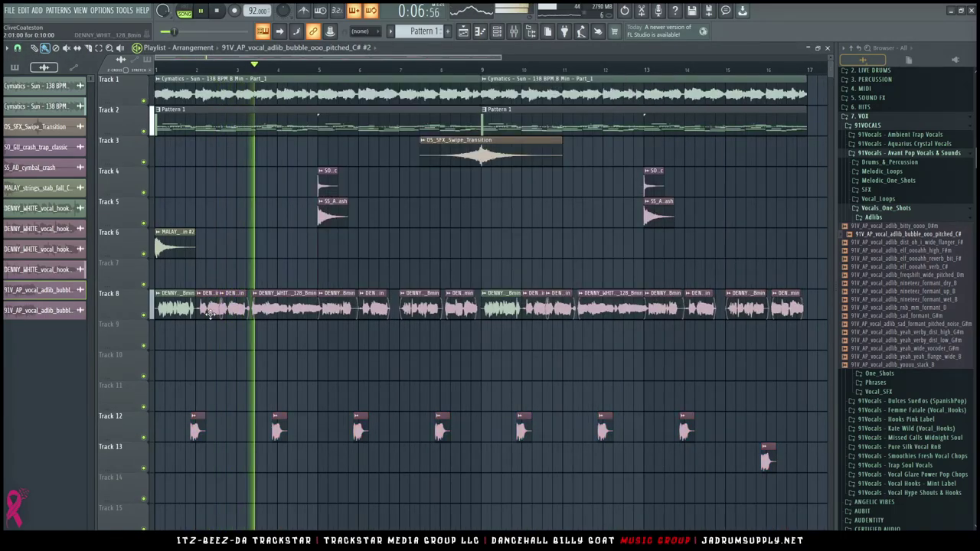
Move both vocal hook clips in bar 2, the bar 6 clip and the first bar 10 clip from Track 8 to Track 9.
alt+scroll(210, 331, up, 2)
click(182, 303)
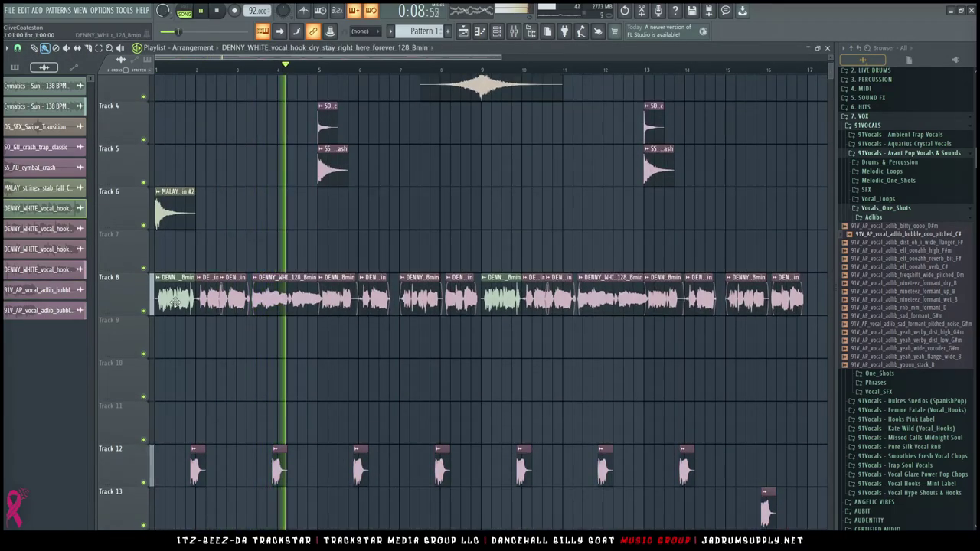
click(201, 304)
drag(201, 303, 199, 348)
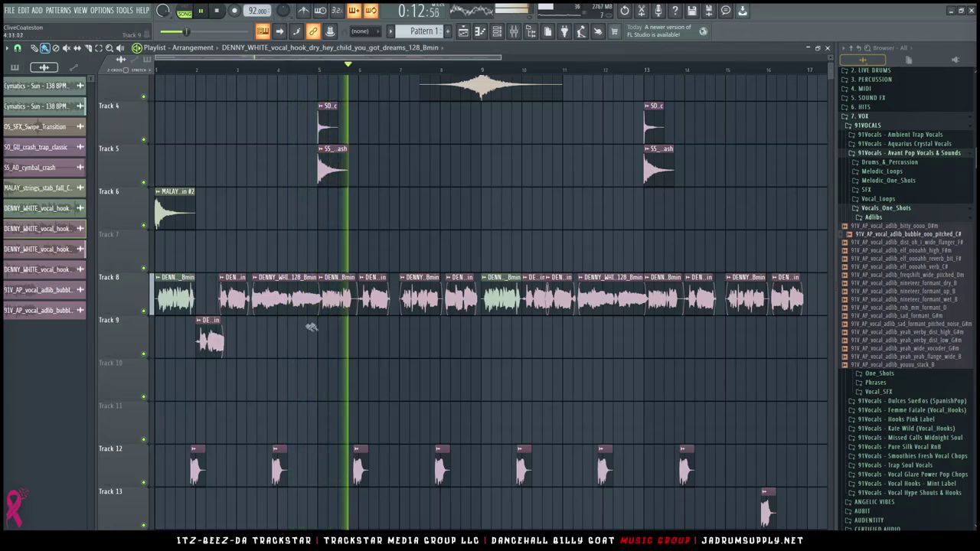
drag(380, 298, 375, 342)
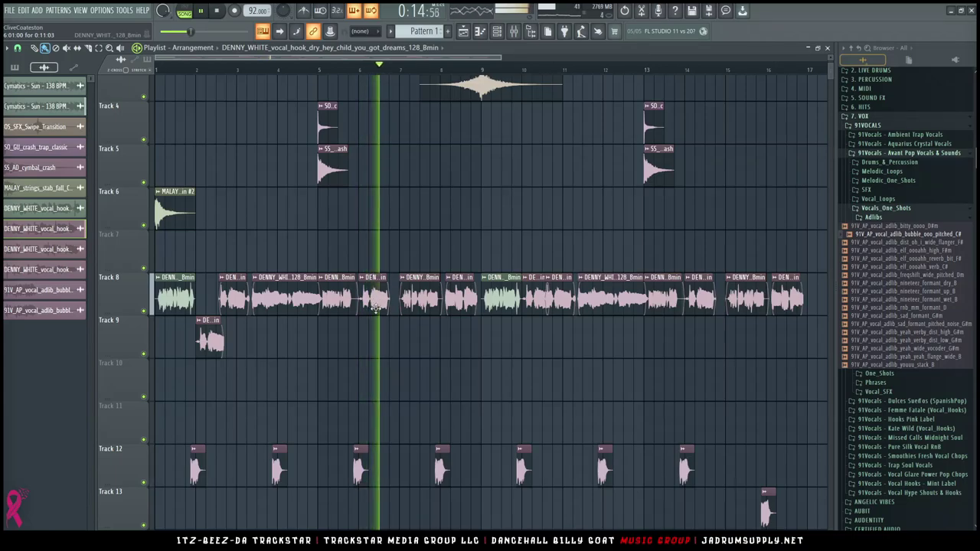
drag(541, 300, 543, 342)
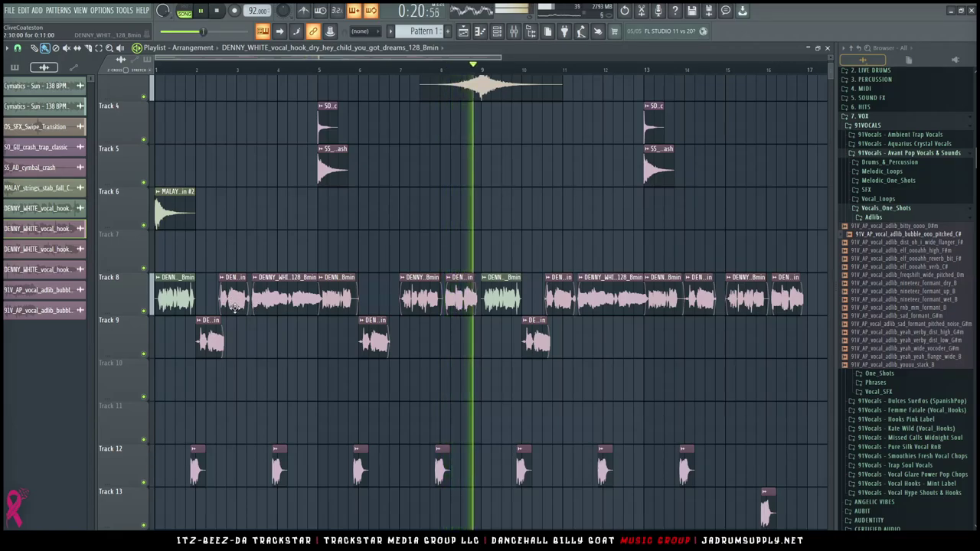
drag(227, 306, 225, 350)
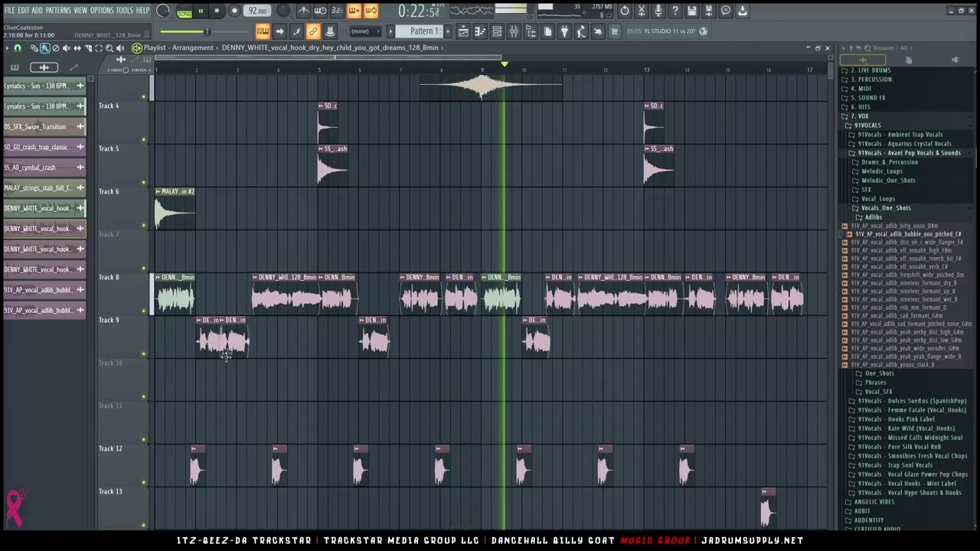
Move the Track 8 hook clips in bar 7 to Track 10, in bar 3 to Track 11 and in bar 5 to Track 9.
drag(423, 308, 420, 404)
click(271, 302)
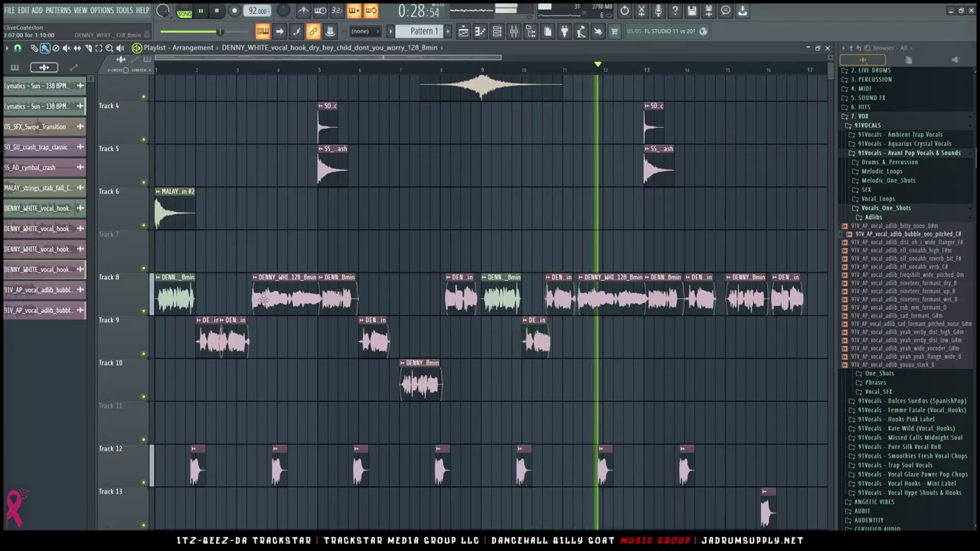
drag(271, 301, 284, 406)
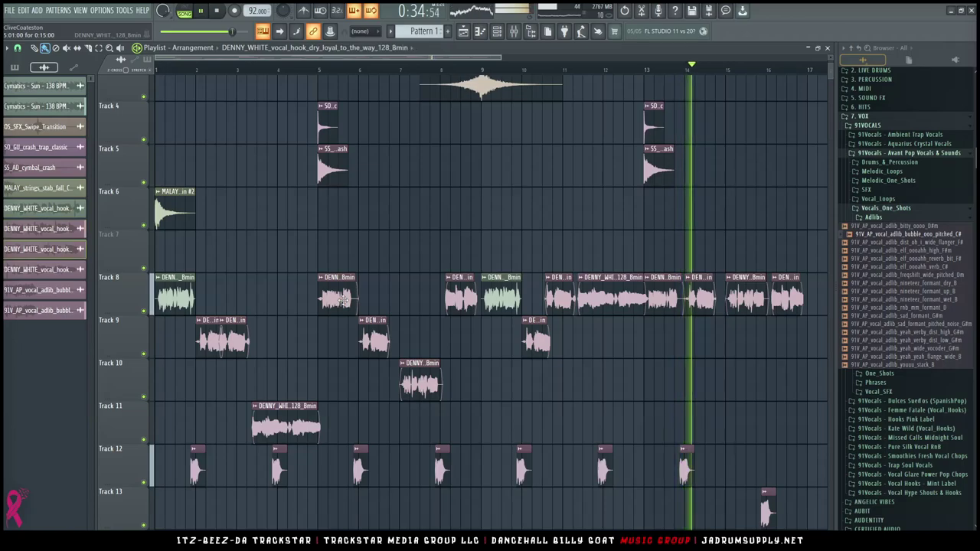
drag(358, 300, 358, 344)
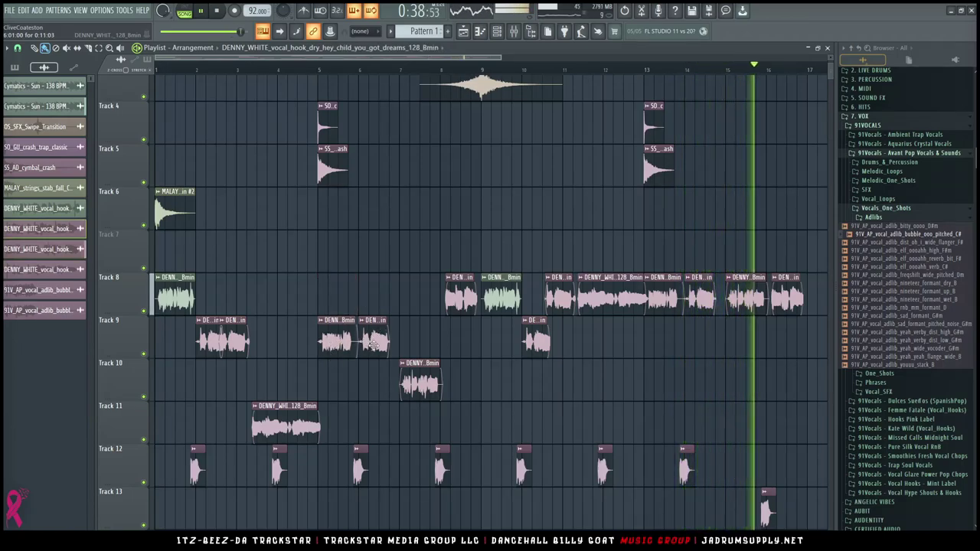
Insert an empty track below Track 8, try the bar 6 hook clip on it, and return the clip to Track 10.
right_click(128, 275)
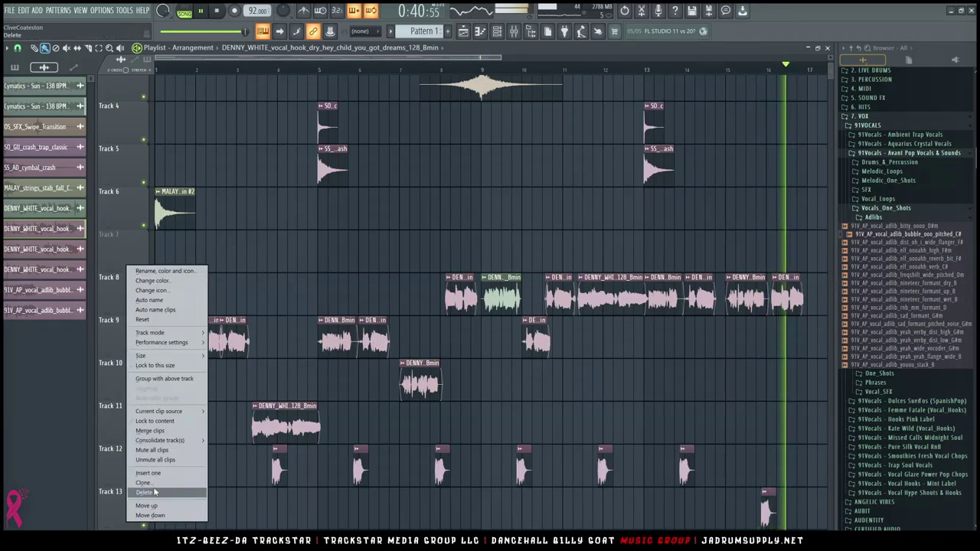
click(161, 478)
scroll(324, 369, down, 2)
drag(372, 297, 372, 255)
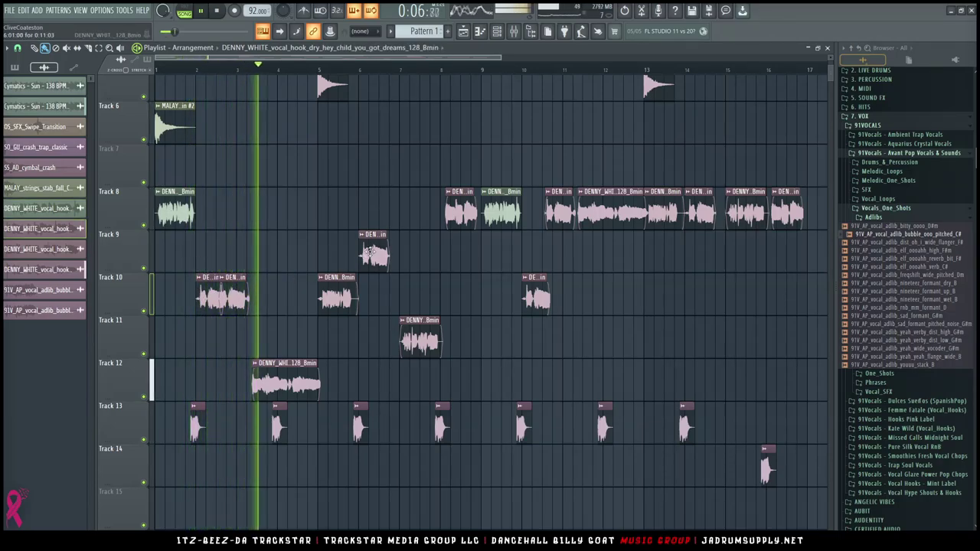
drag(370, 251, 371, 313)
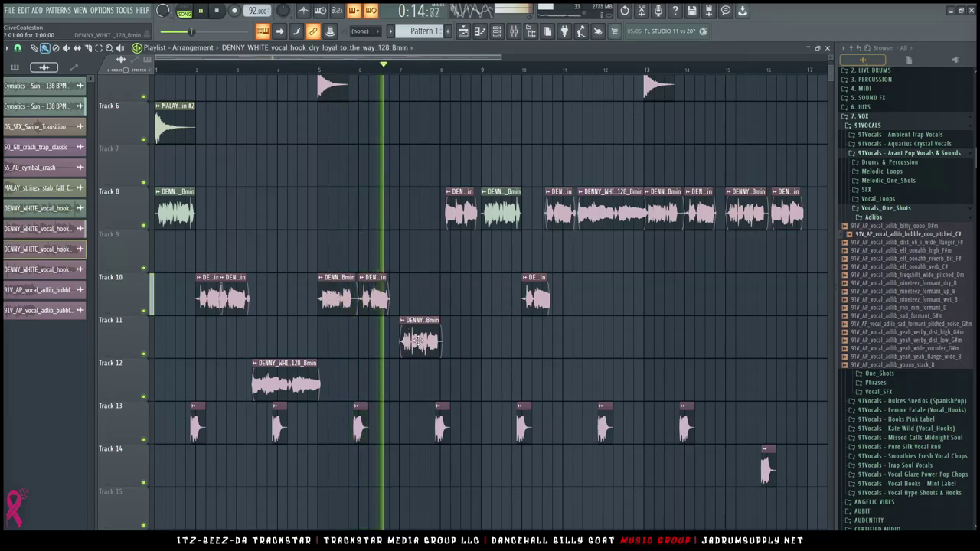
Move the bar 5 hook clip to Track 11, and the bar 8 and second bar 10 hook clips to Track 10 without changing their timing.
drag(337, 300, 336, 343)
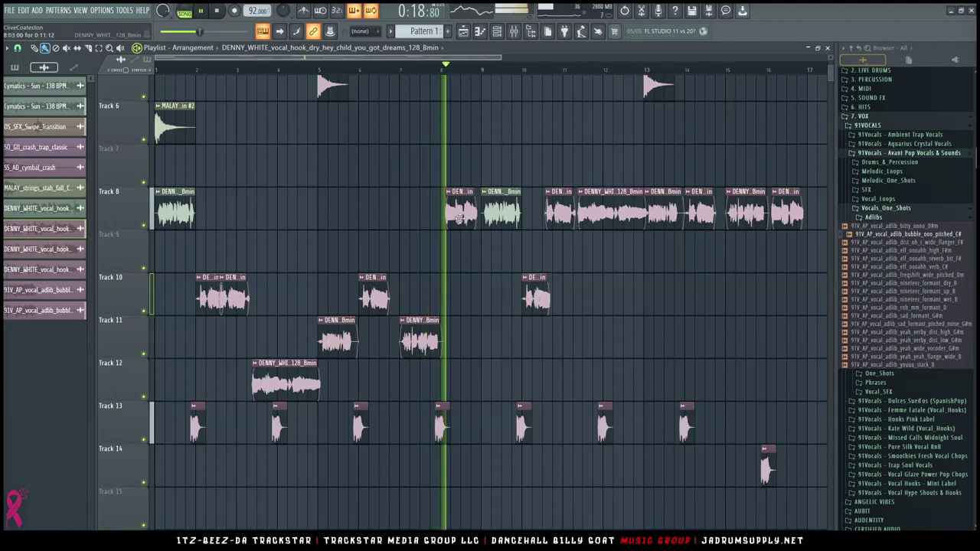
drag(461, 218, 450, 297)
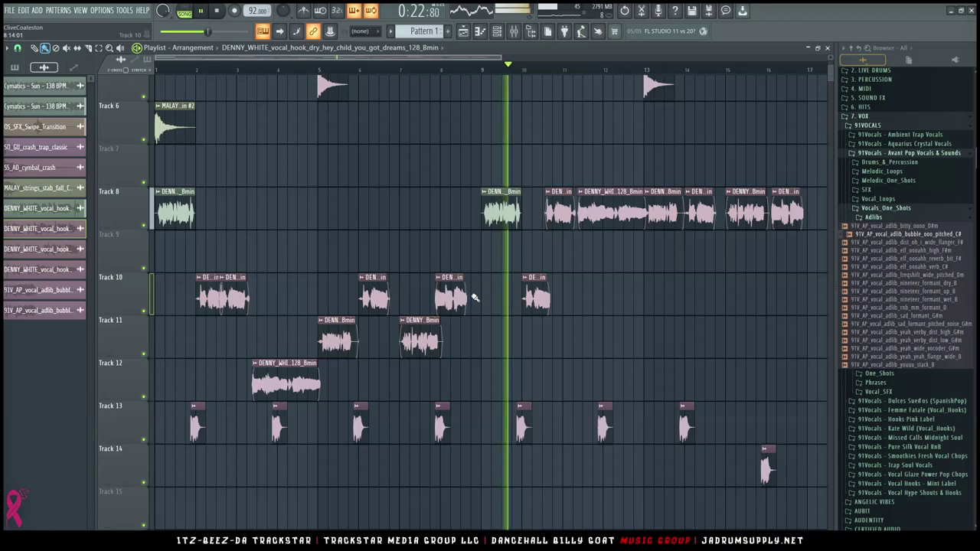
key(ctrl+z)
drag(463, 217, 458, 297)
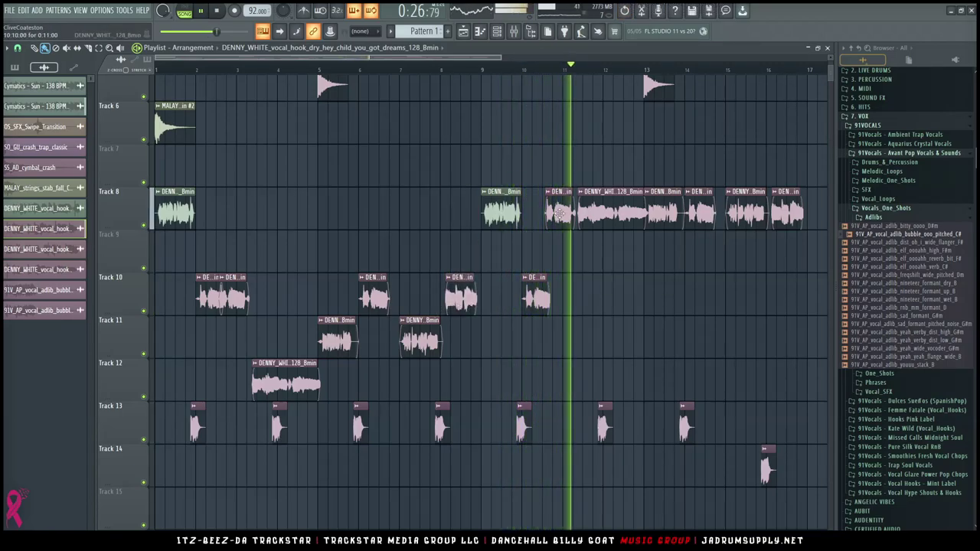
drag(559, 223, 558, 313)
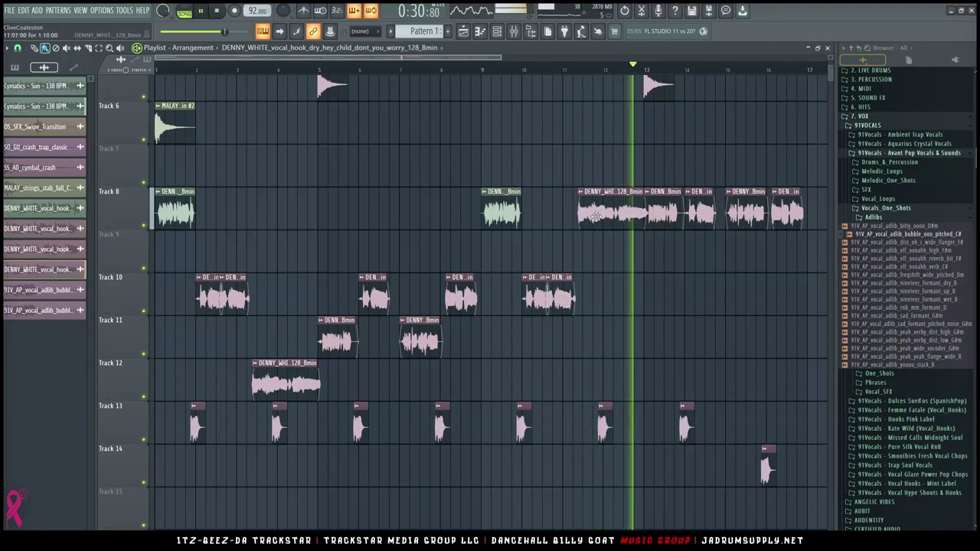
Move the long hook clip in bar 11 from Track 8 to Track 12, matching the bar 3 hook's track.
drag(596, 216, 590, 348)
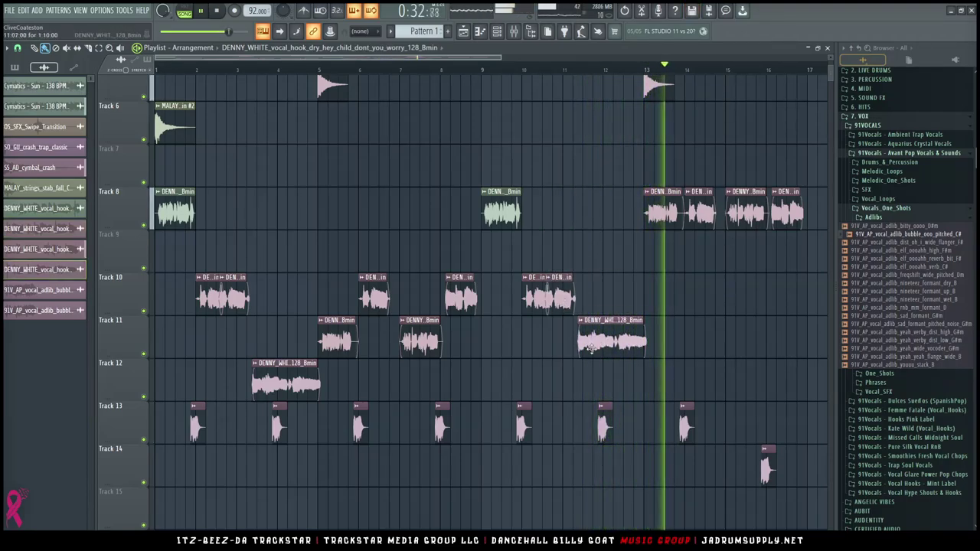
click(558, 299)
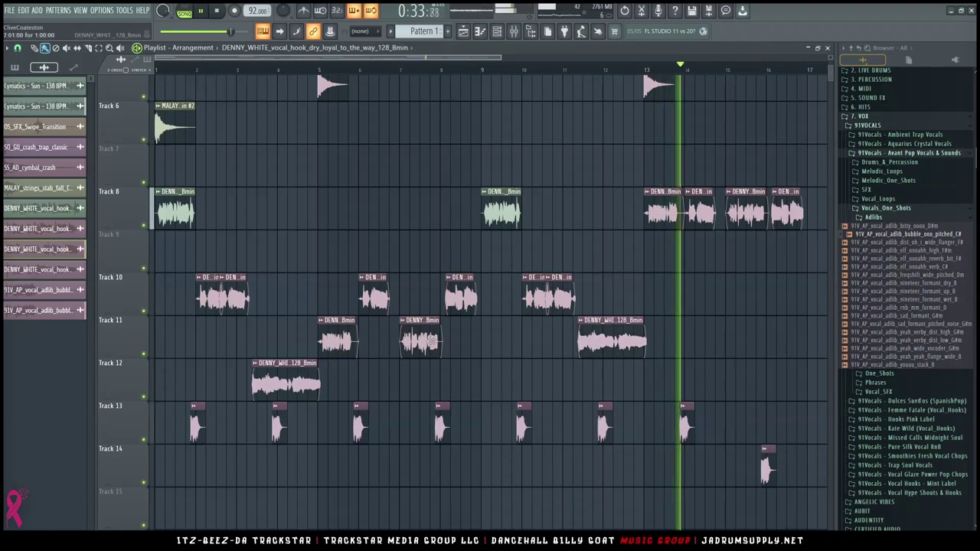
click(536, 298)
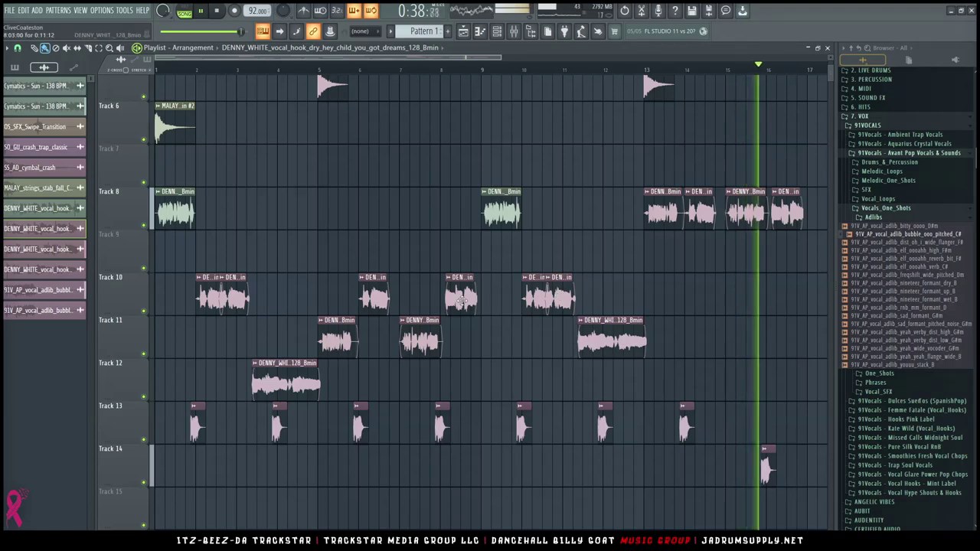
click(335, 342)
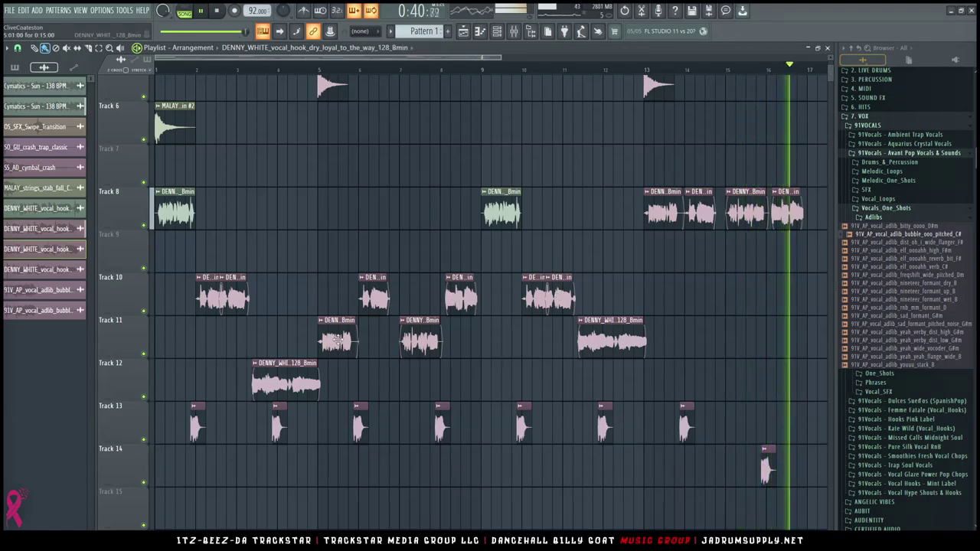
click(597, 331)
drag(597, 330, 601, 380)
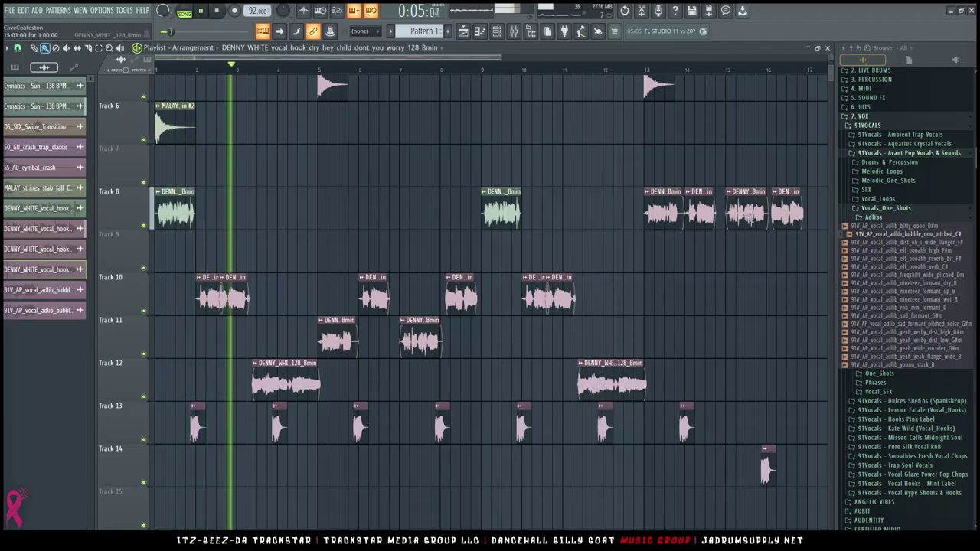
Move the Track 8 hook clips in bars 13 and 15 to Track 11, and those in bars 14 and 16 to Track 10.
double_click(663, 215)
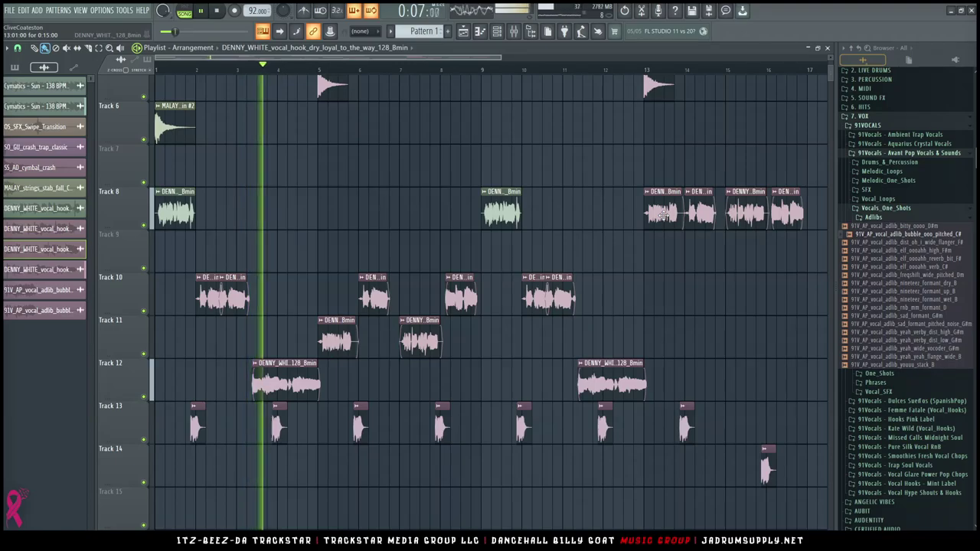
key(Escape)
drag(663, 213, 663, 341)
drag(698, 210, 698, 294)
drag(739, 223, 728, 309)
drag(735, 341, 744, 342)
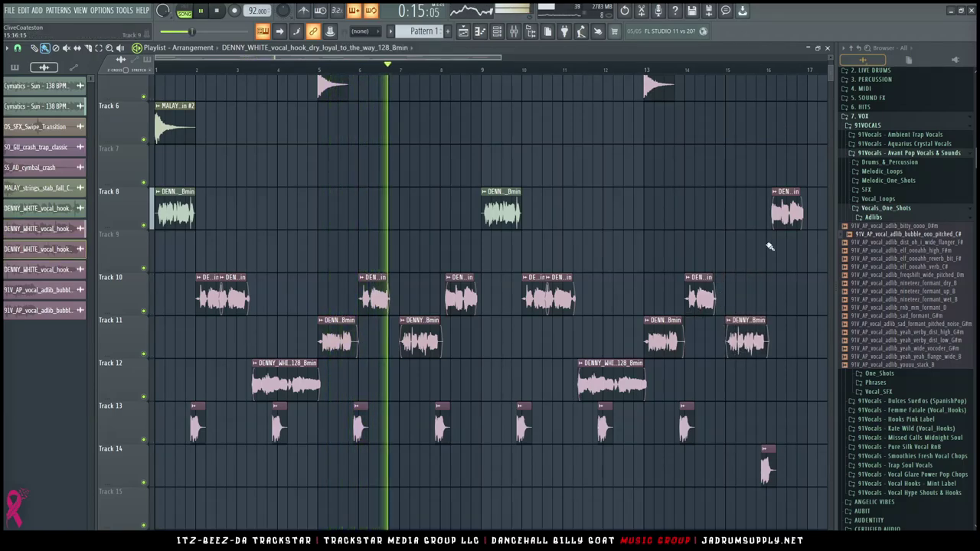
drag(779, 218, 777, 292)
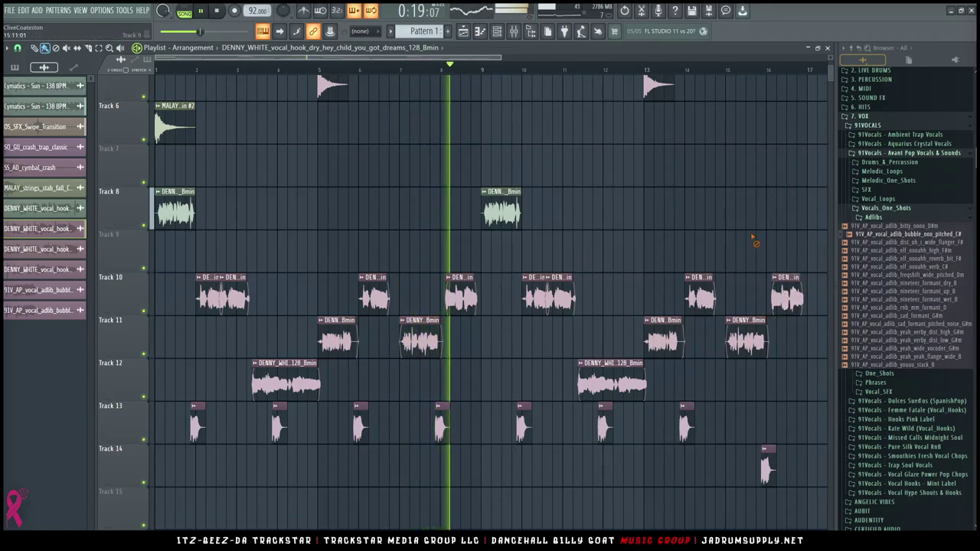
Place a copy of the original adlib on Track 13 at the end of bar 15 and pan the Track 14 adlib 39% right.
ctrl+right_click(705, 207)
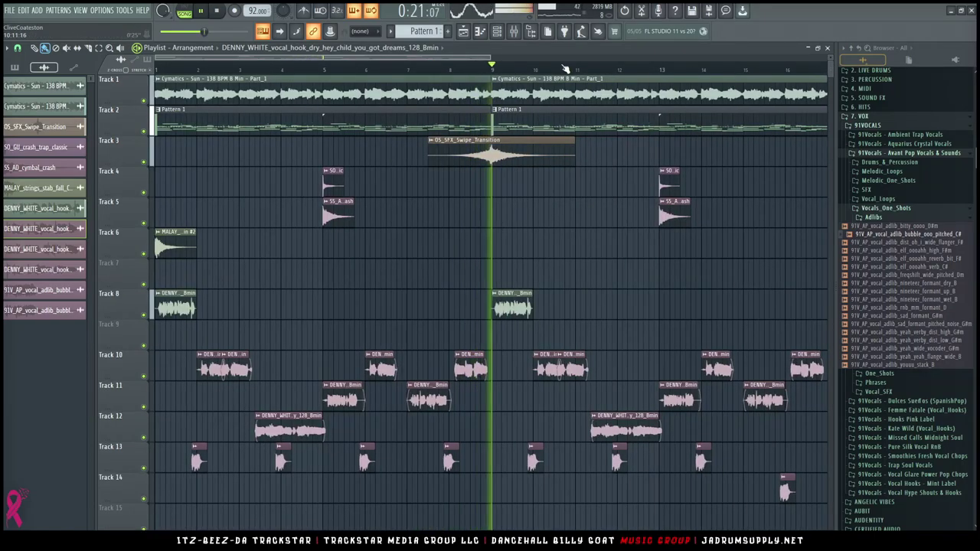
scroll(565, 69, down, 4)
scroll(565, 69, down, 2)
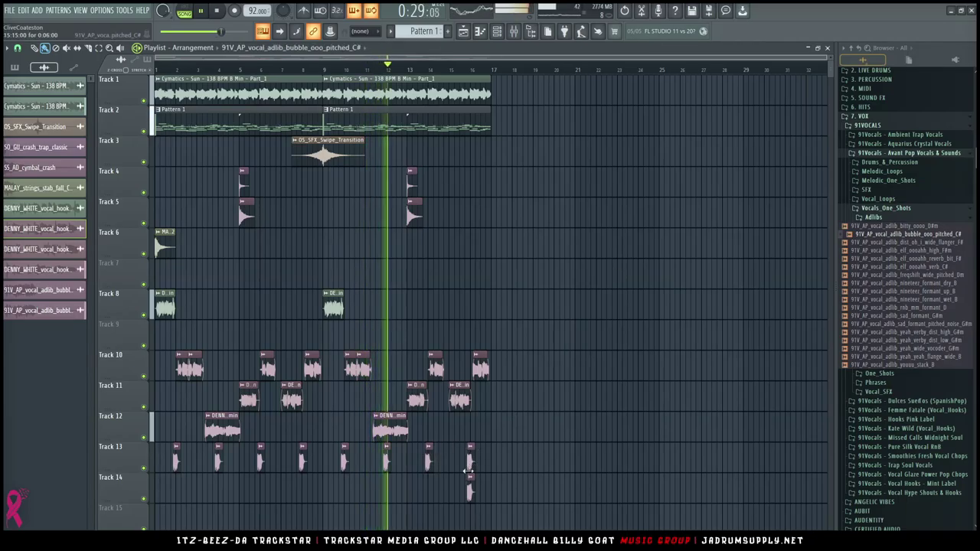
scroll(468, 473, up, 8)
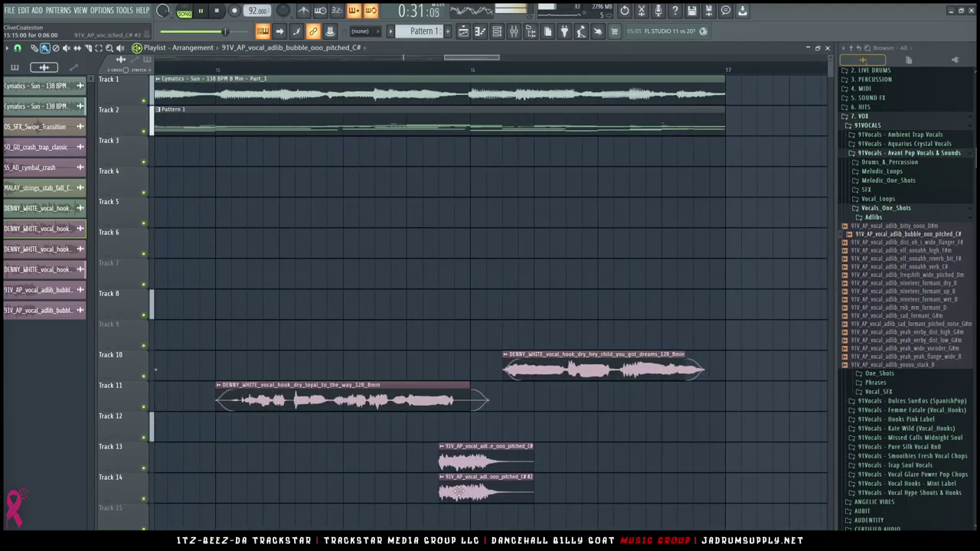
double_click(458, 491)
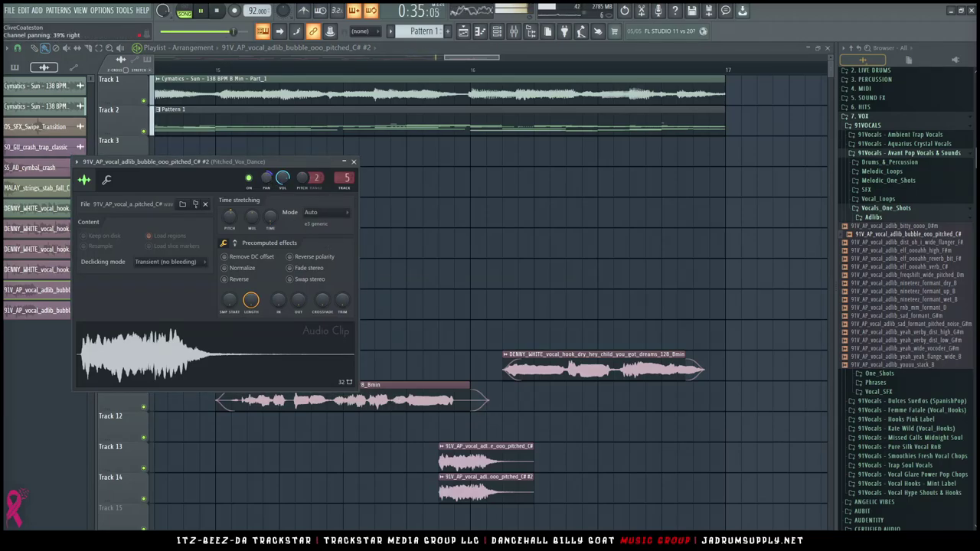
Make the adlib clip on Track 13 at the end of bar 15 unique.
click(441, 449)
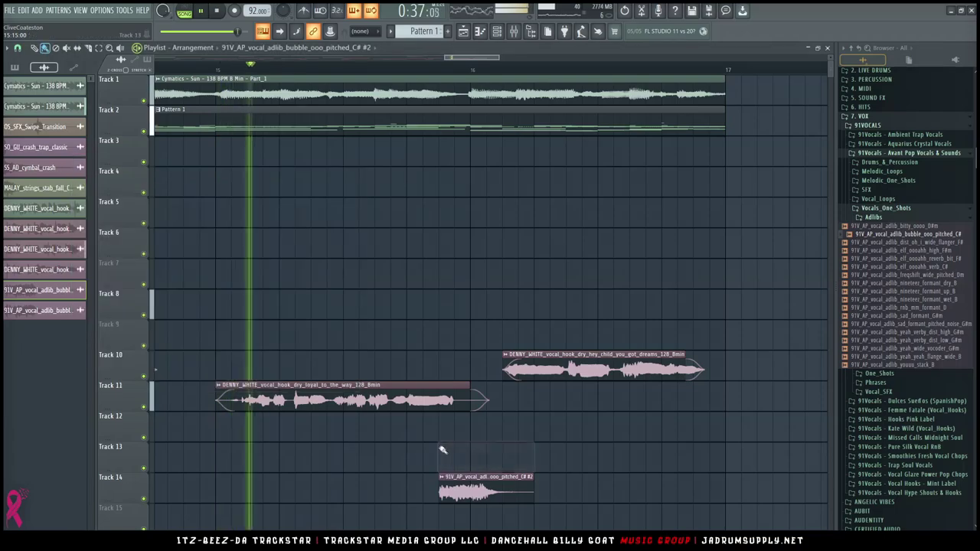
right_click(443, 452)
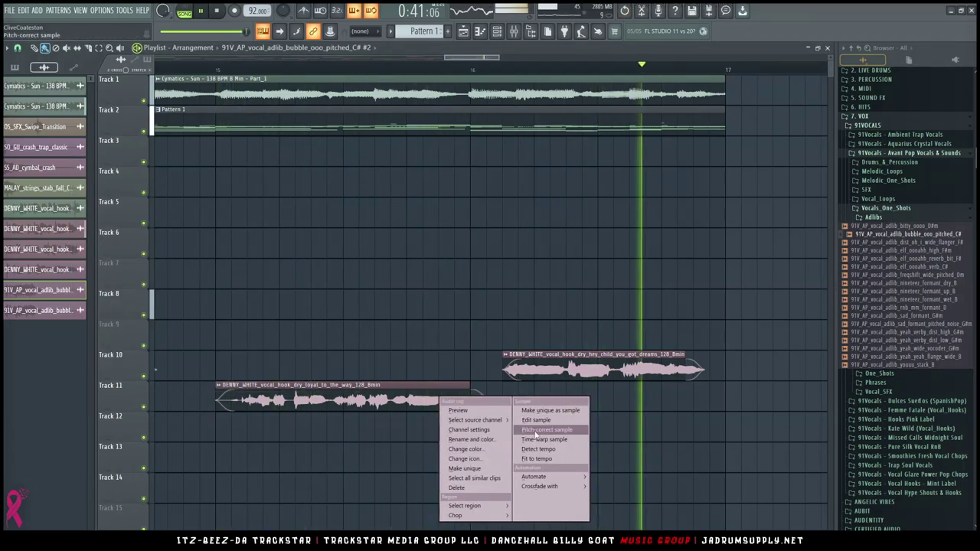
click(473, 468)
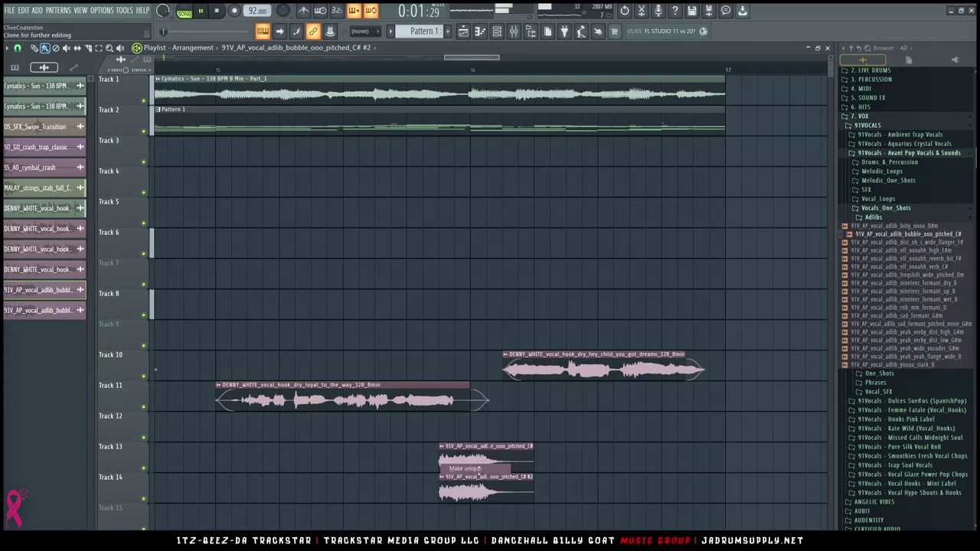
Move both stacked adlib clips at the end of bar 15 down to Tracks 14 and 15, and pan the Track 14 adlib 37% left.
ctrl+right_click(477, 437)
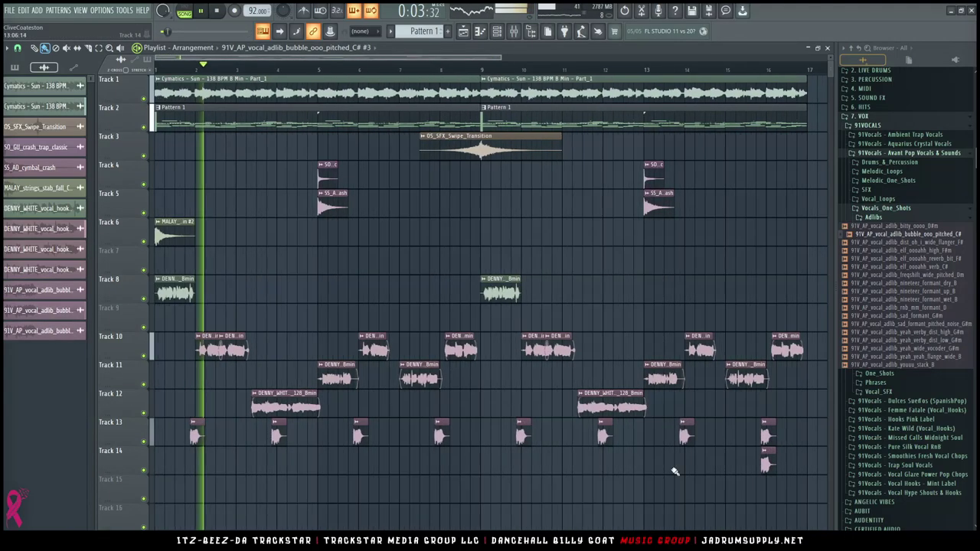
drag(747, 440, 789, 478)
key(shift+Down)
ctrl+click(798, 453)
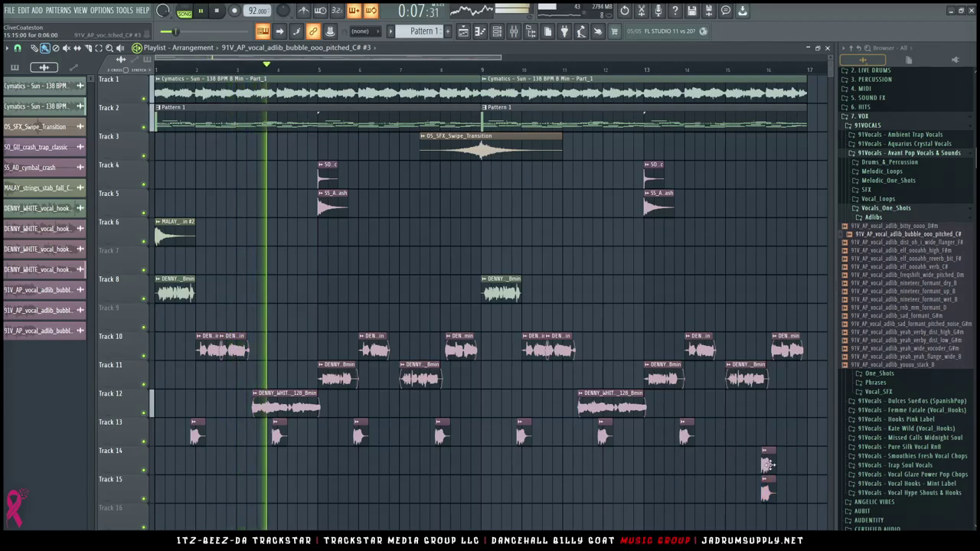
double_click(767, 463)
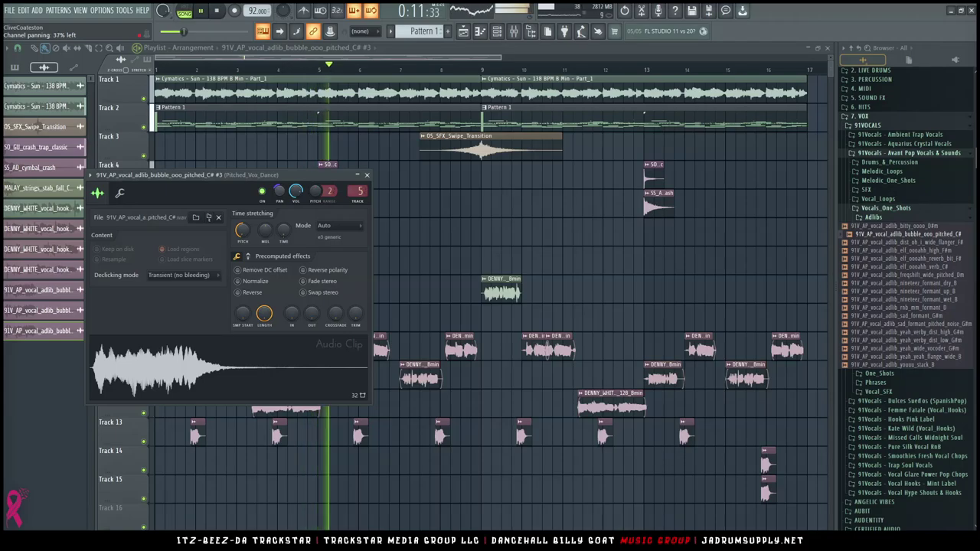
key(Escape)
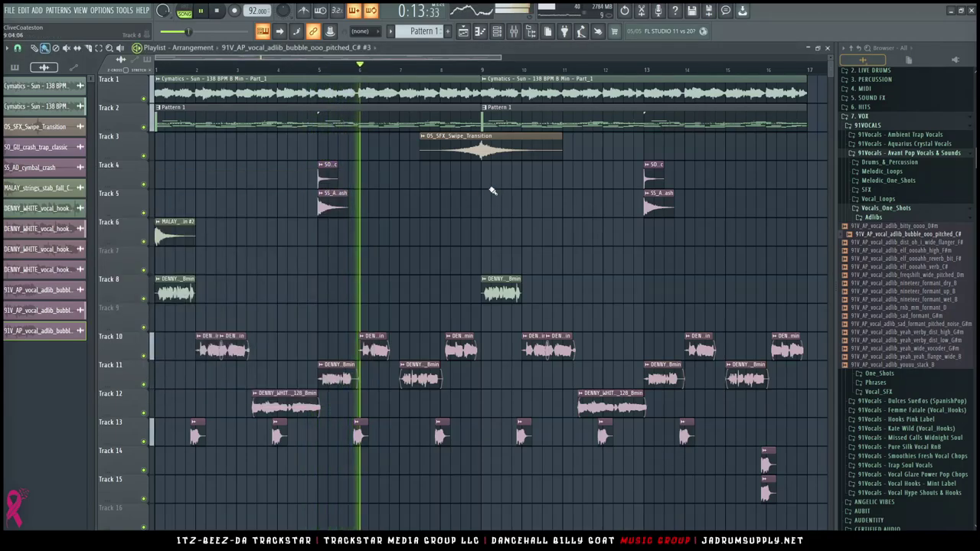
Show the unsorted instrument channels in the channel rack and open the Dancehall 808's notes in the piano roll.
scroll(497, 190, down, 1)
drag(831, 58, 830, 75)
scroll(664, 75, down, 2)
scroll(666, 76, down, 3)
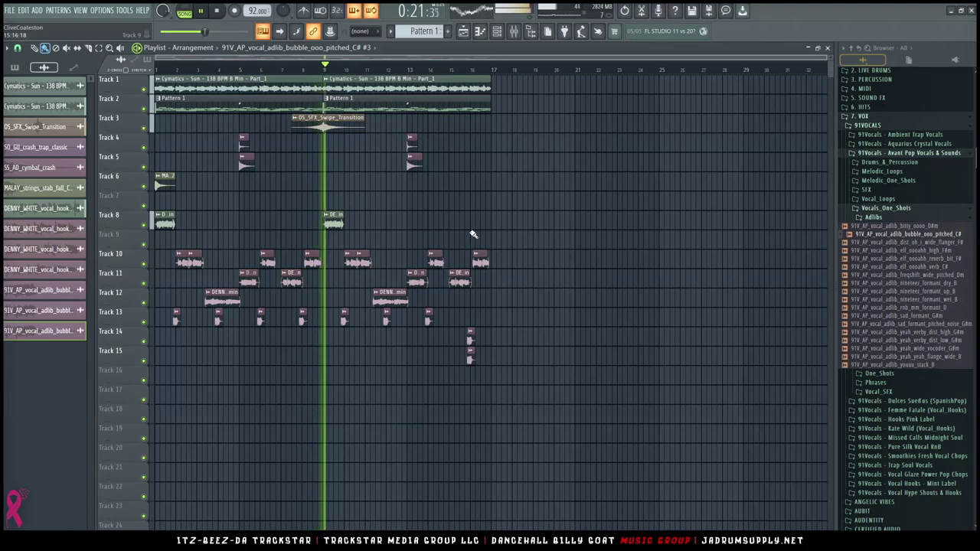
click(499, 32)
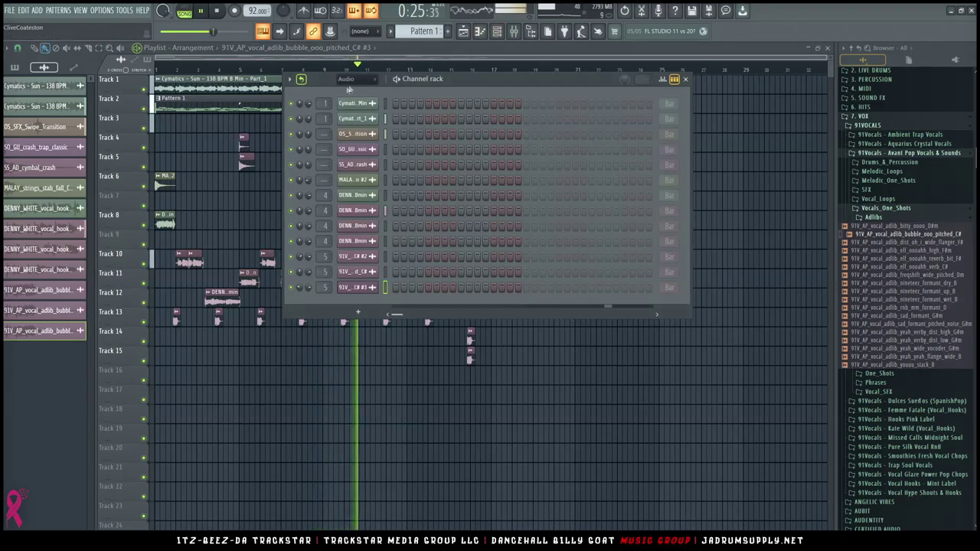
scroll(364, 80, down, 1)
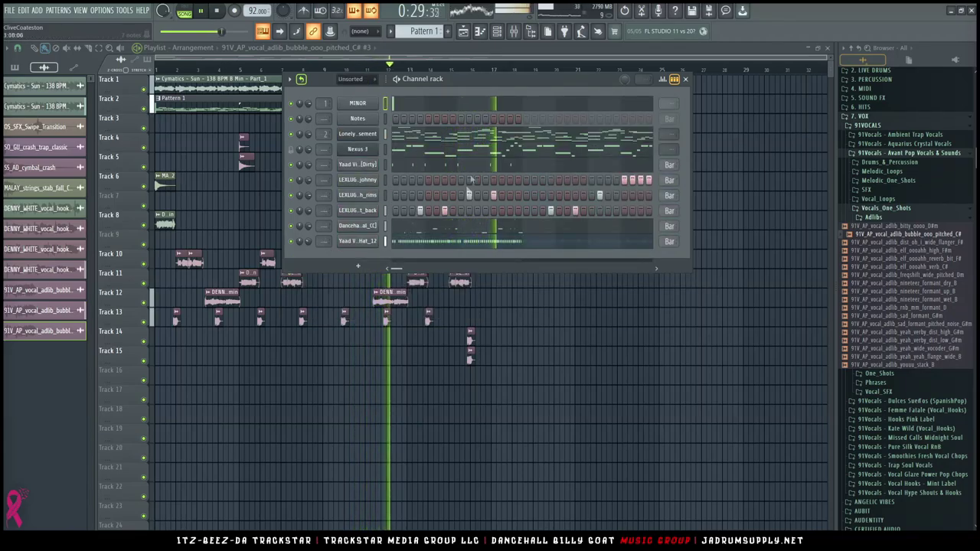
click(532, 234)
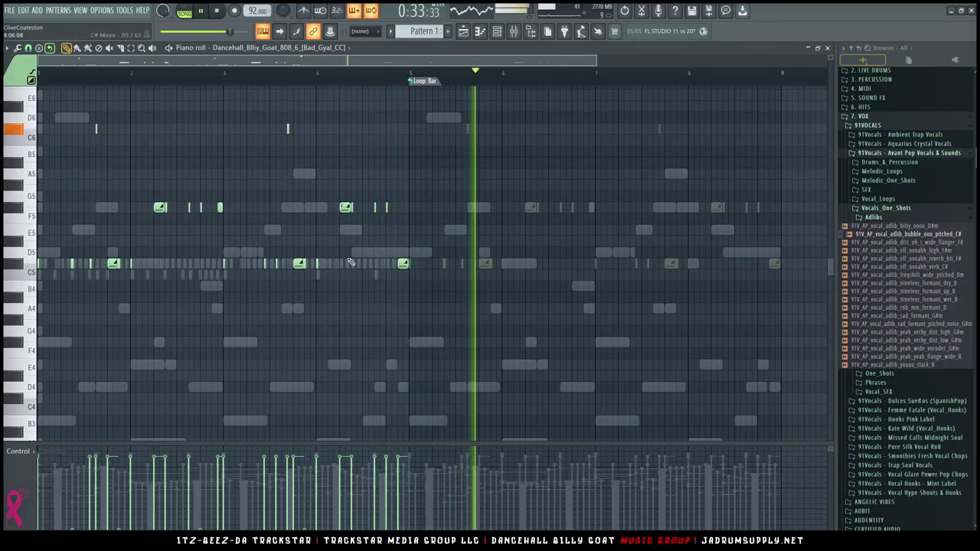
Try to place an extra C#5 note in the 808 line around the end of bar 4.
ctrl+scroll(356, 261, up, 3)
ctrl+scroll(355, 260, up, 1)
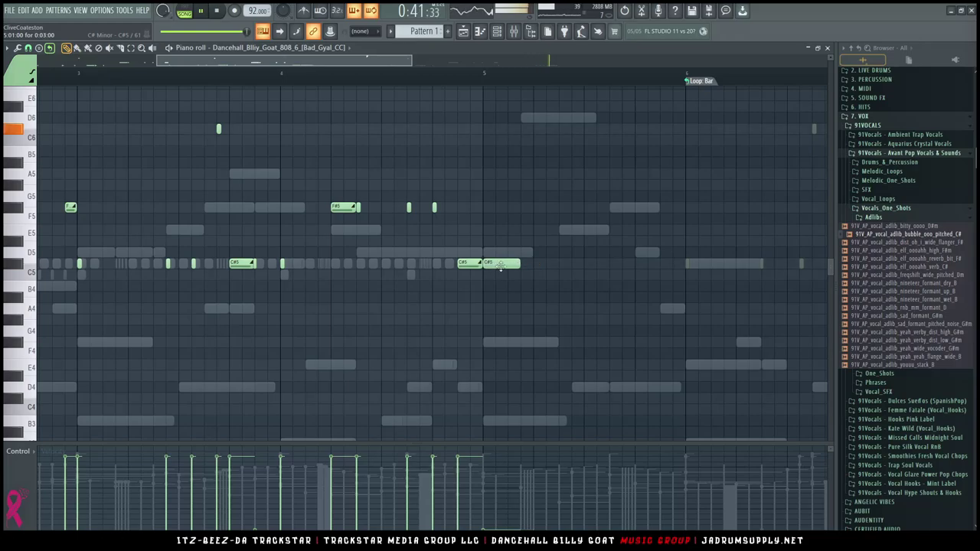
double_click(447, 264)
click(554, 200)
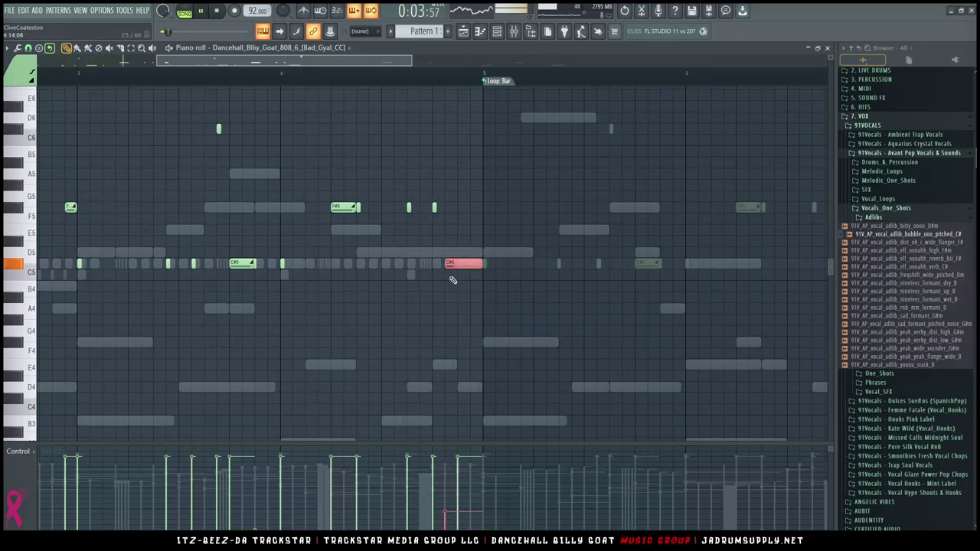
ctrl+scroll(453, 279, up, 5)
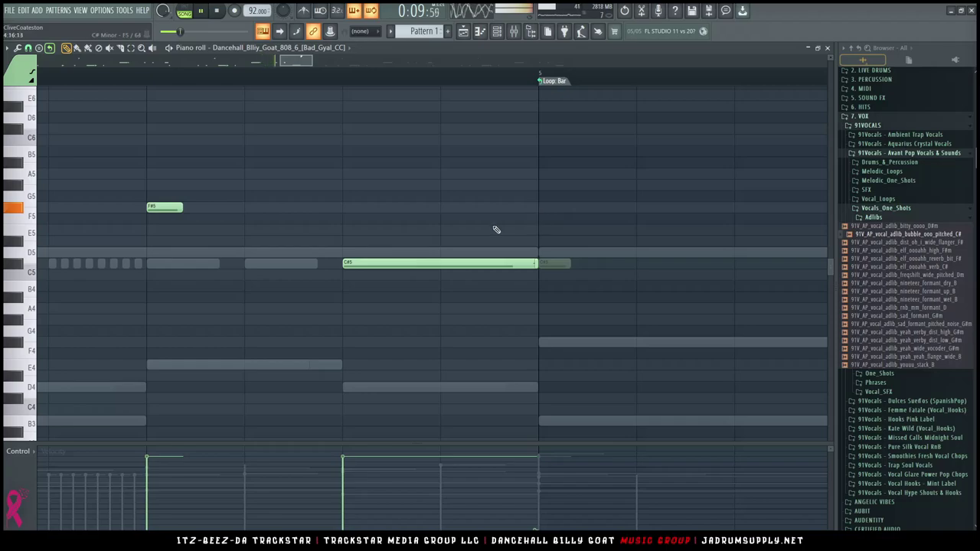
ctrl+scroll(496, 230, down, 4)
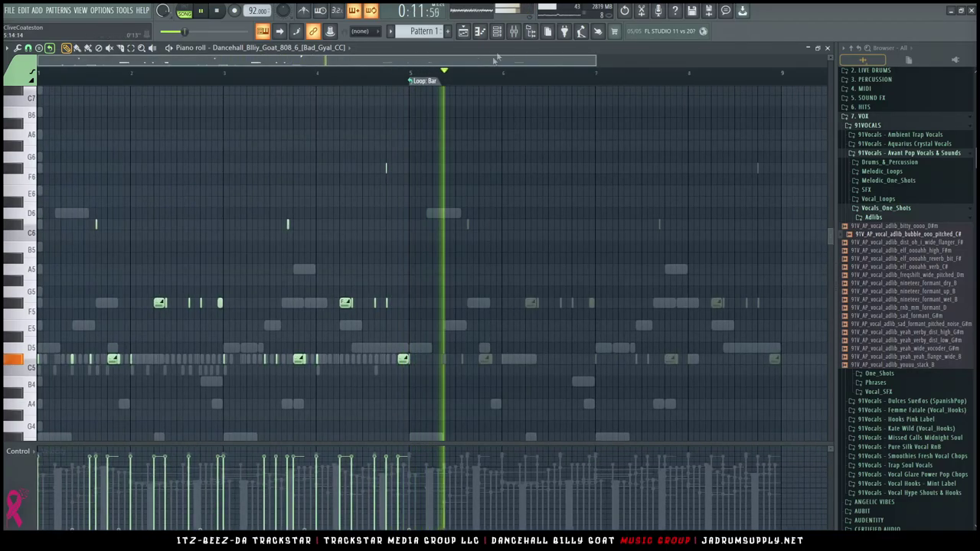
Return to the playlist and fit the full 16-bar arrangement in view to review it during playback.
key(F5)
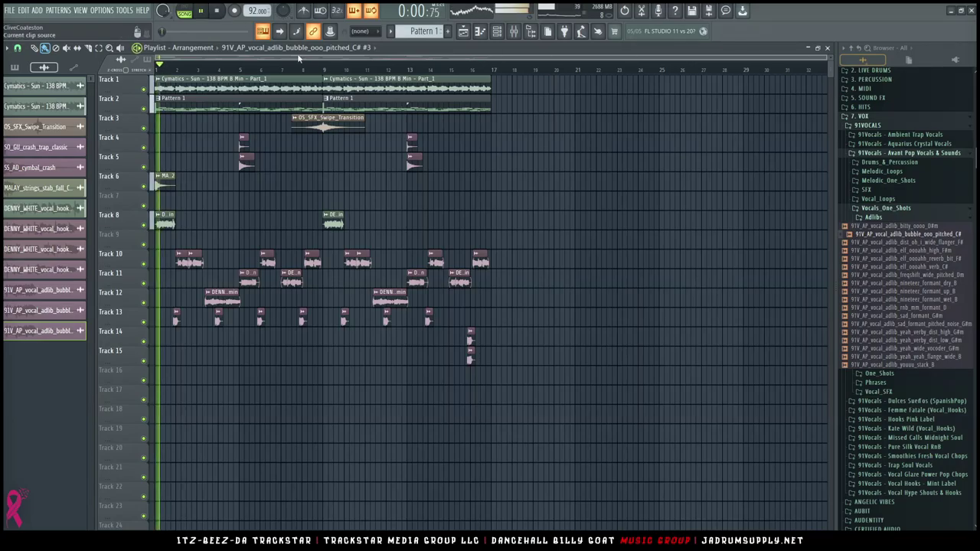
key(shift+4)
drag(831, 59, 831, 59)
scroll(781, 74, down, 3)
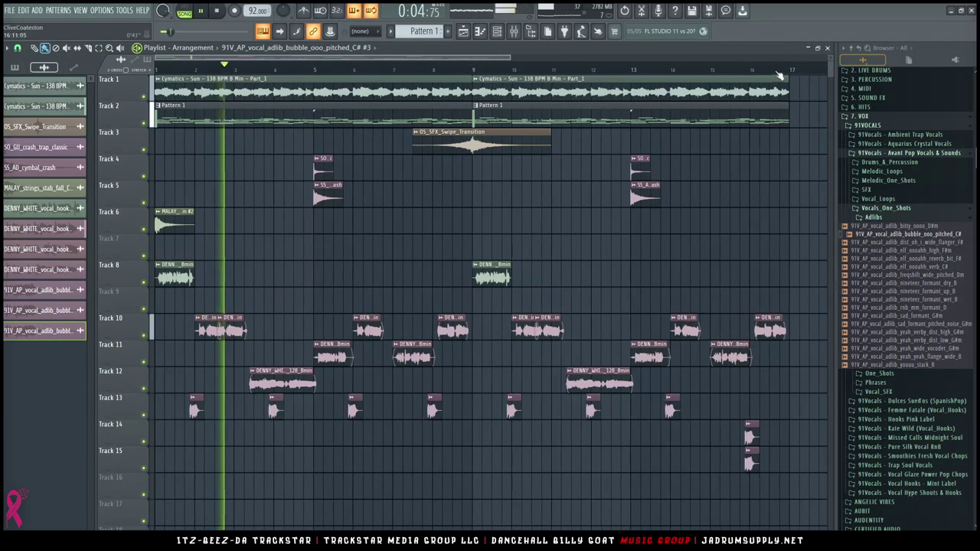